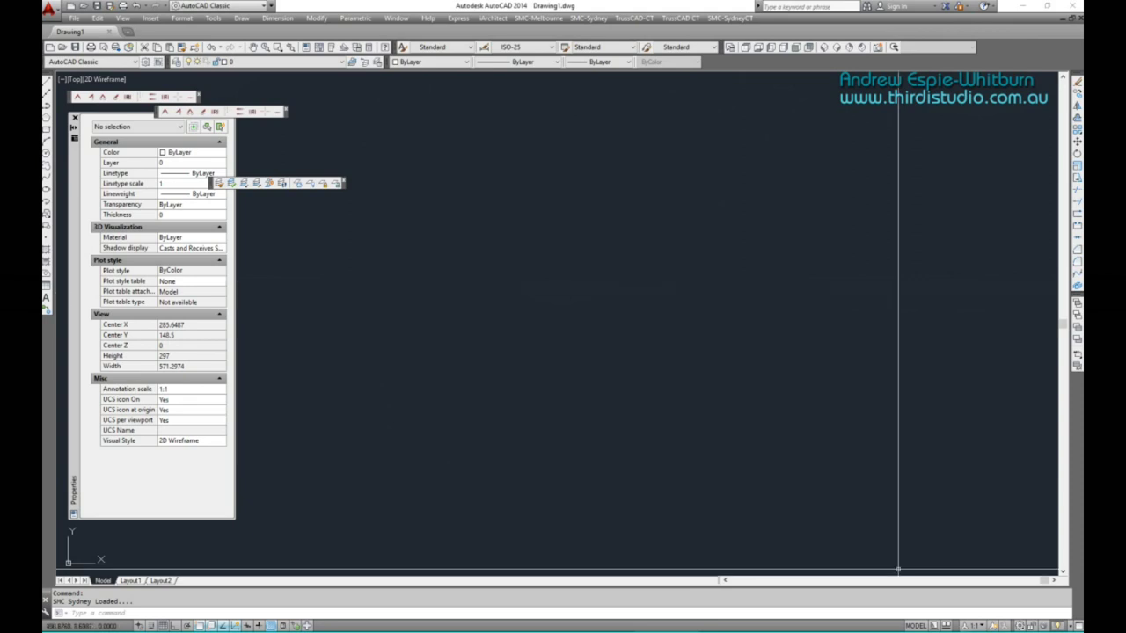
Bring the common-roof-truss.png reference image up in Windows Photo Viewer
{"action": "left_click", "coordinate": [928, 597]}
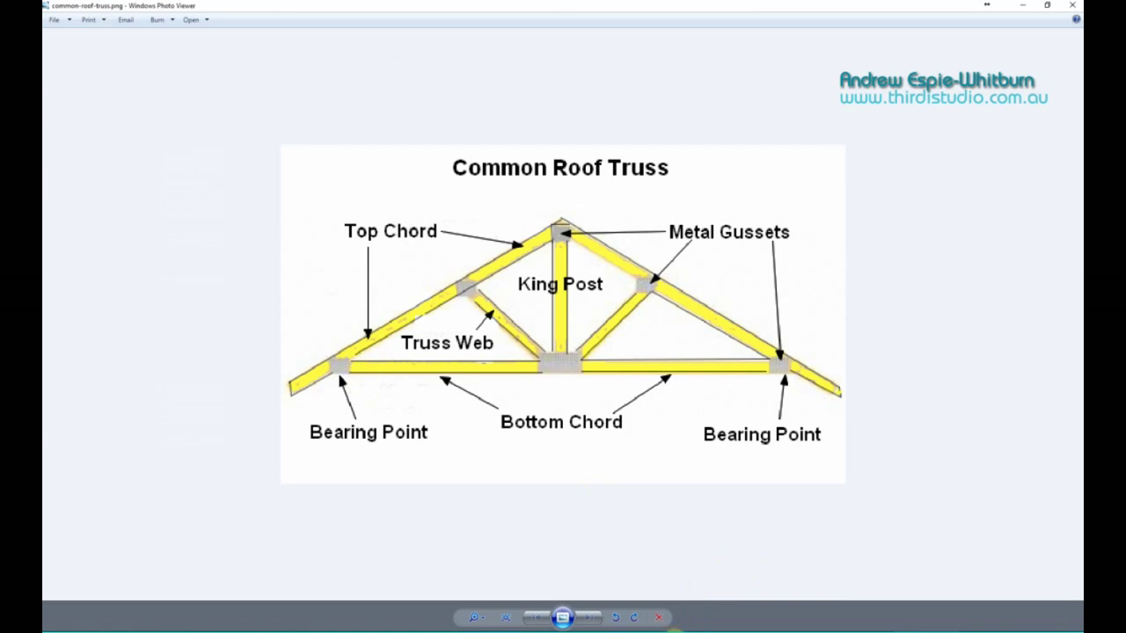
Switch back to the empty Drawing1.dwg in AutoCAD 2014
{"action": "left_click", "coordinate": [666, 587]}
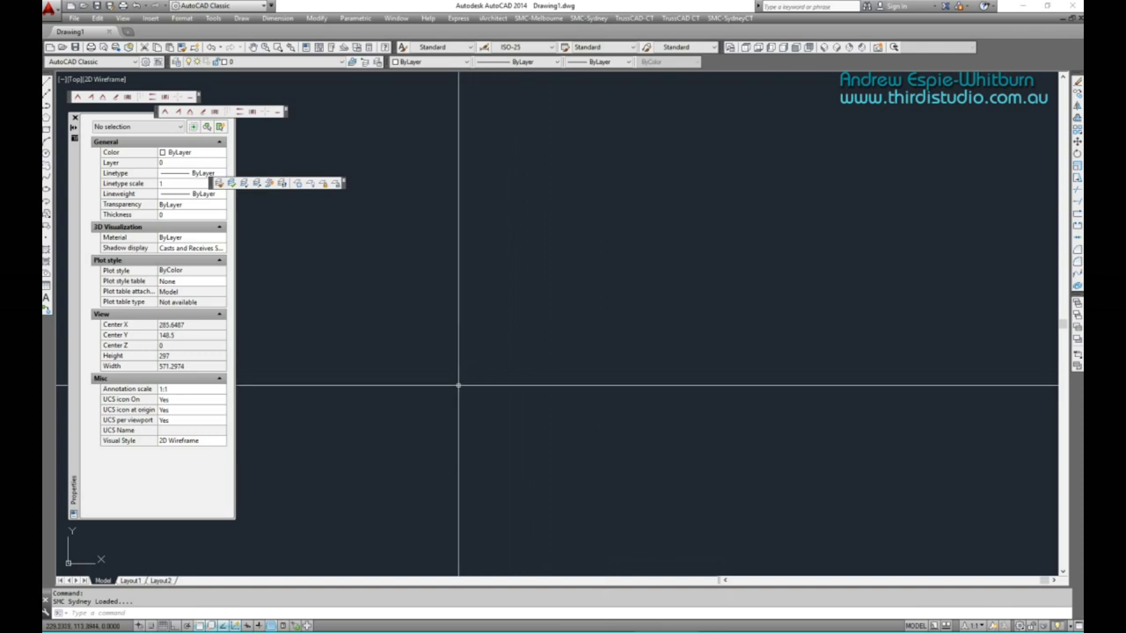
Draw a 4000 mm horizontal bottom-chord line with Ortho on, then zoom to extents
{"action": "scroll", "coordinate": [497, 372], "scroll_direction": "down", "scroll_amount": 3}
{"action": "middle_click_drag", "start_coordinate": [470, 376], "coordinate": [466, 372]}
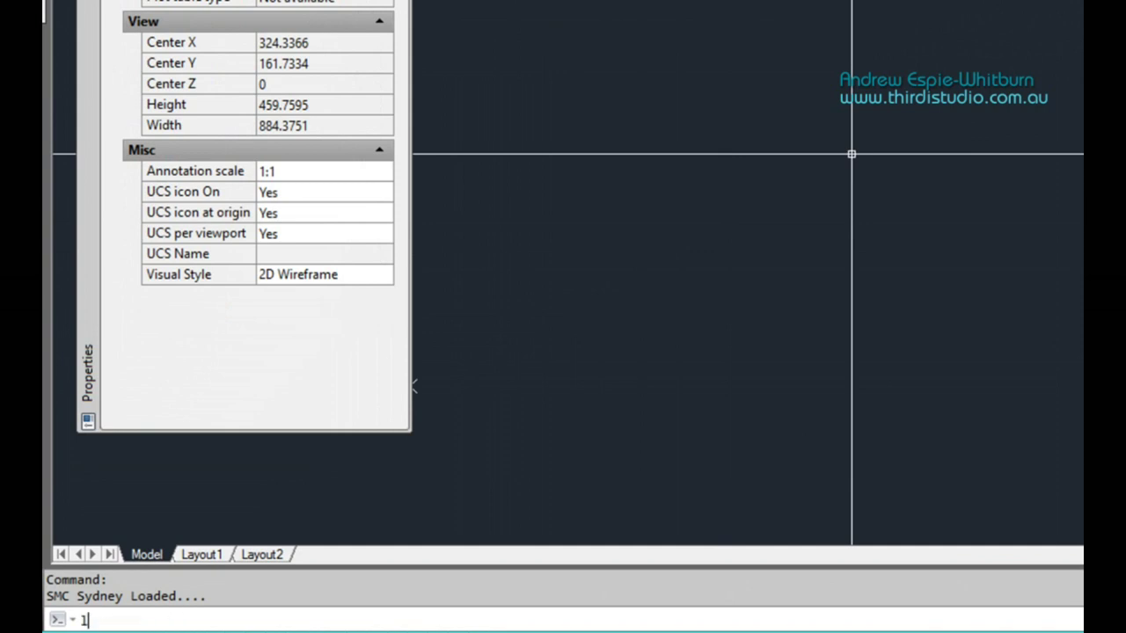
{"action": "key", "text": "Return"}
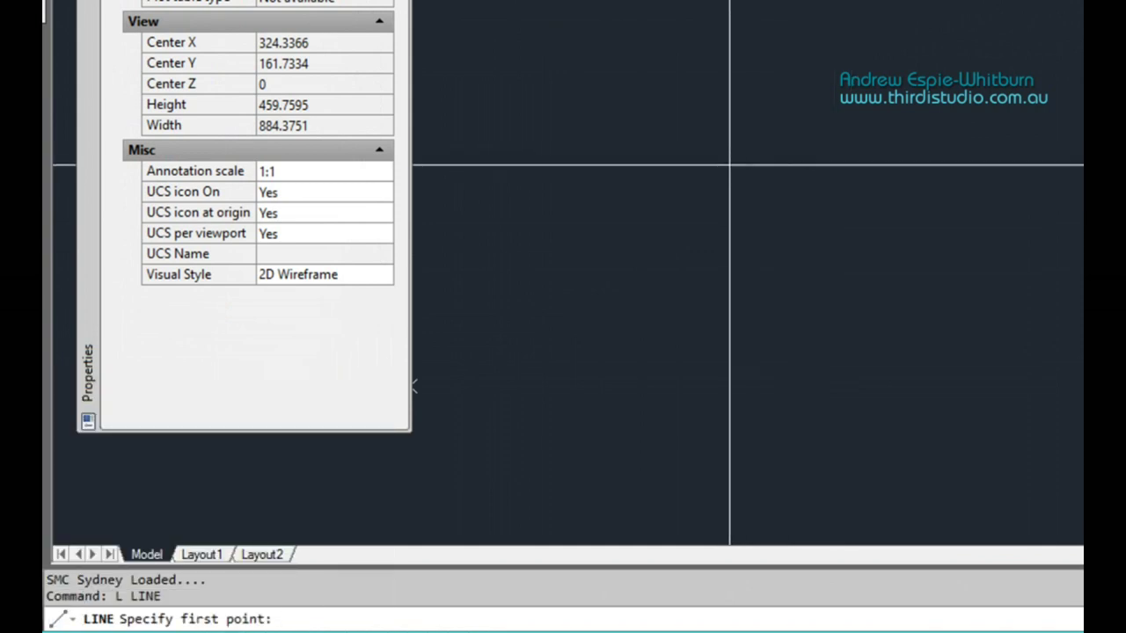
{"action": "left_click", "coordinate": [642, 174]}
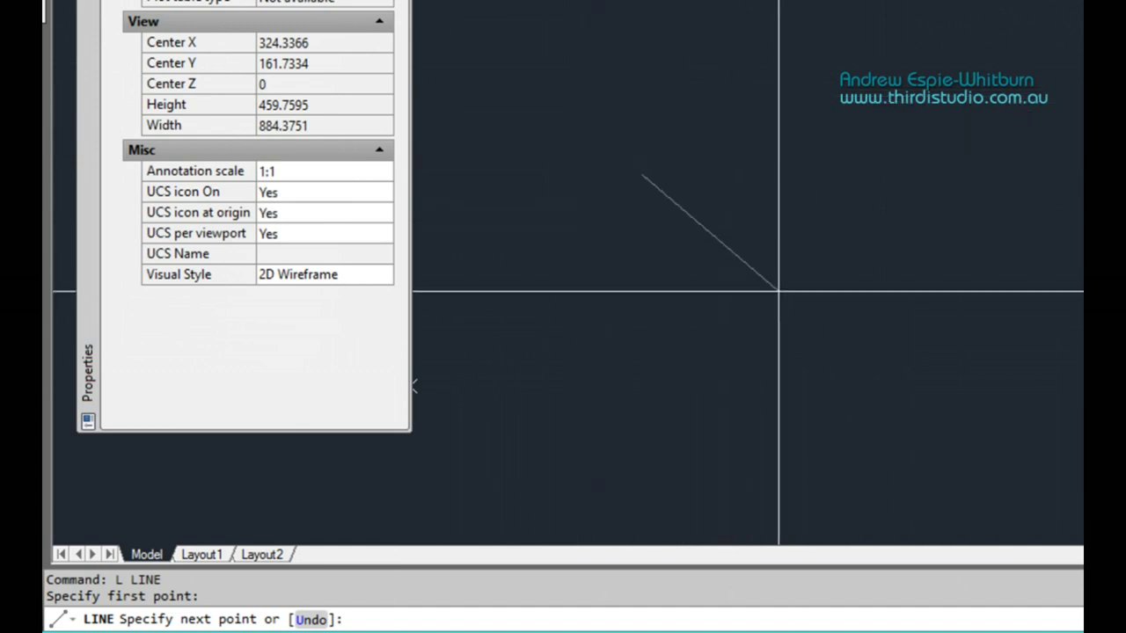
{"action": "key", "text": "F8"}
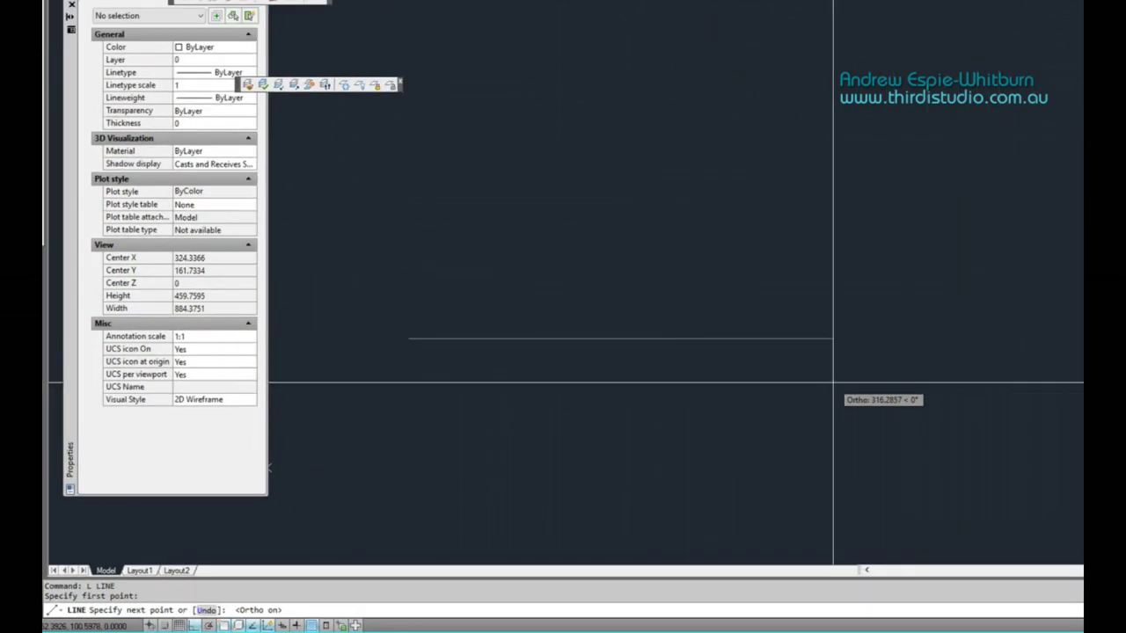
{"action": "type", "text": "4"}
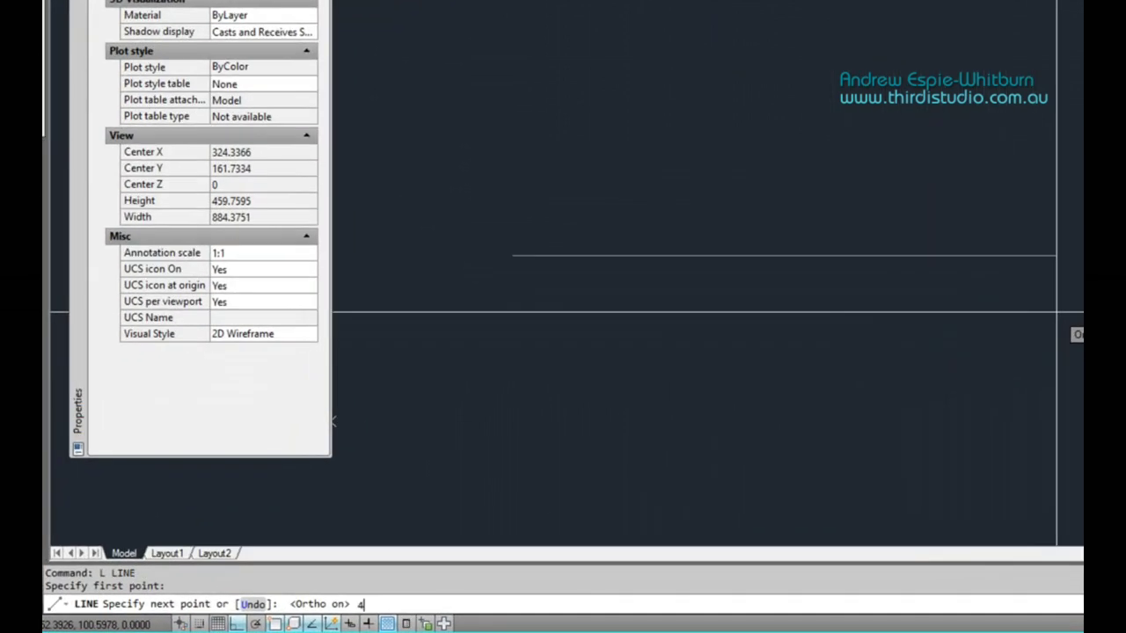
{"action": "type", "text": "000"}
{"action": "key", "text": "Return"}
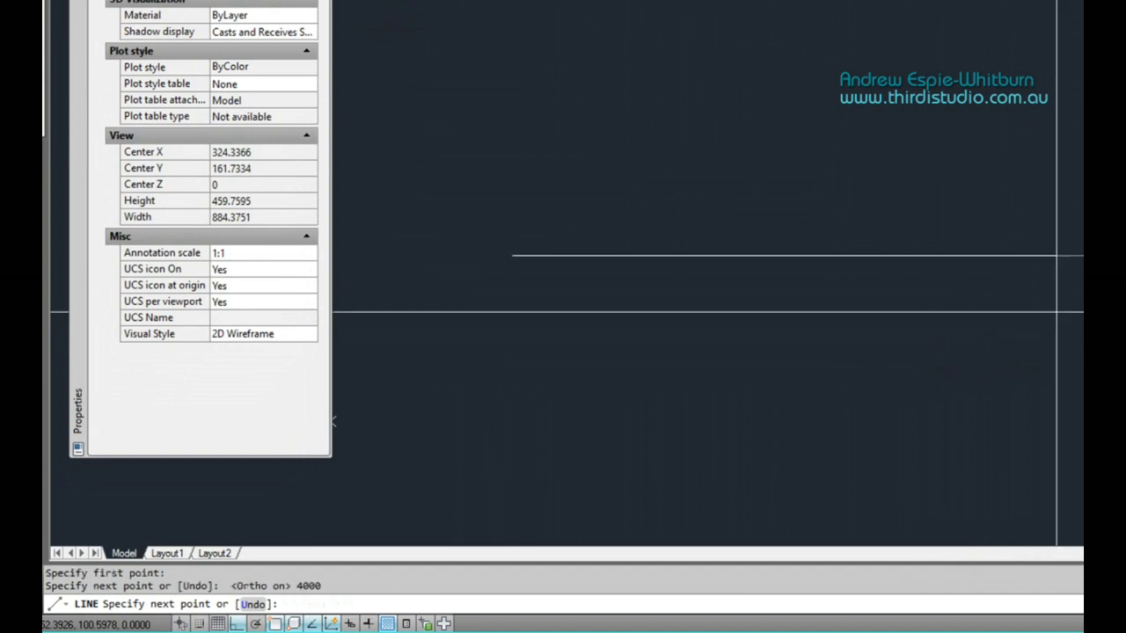
{"action": "key", "text": "Return"}
{"action": "middle_click", "coordinate": [1072, 309]}
{"action": "middle_click", "coordinate": [1071, 310]}
{"action": "middle_click_drag", "start_coordinate": [1082, 301], "coordinate": [1082, 363]}
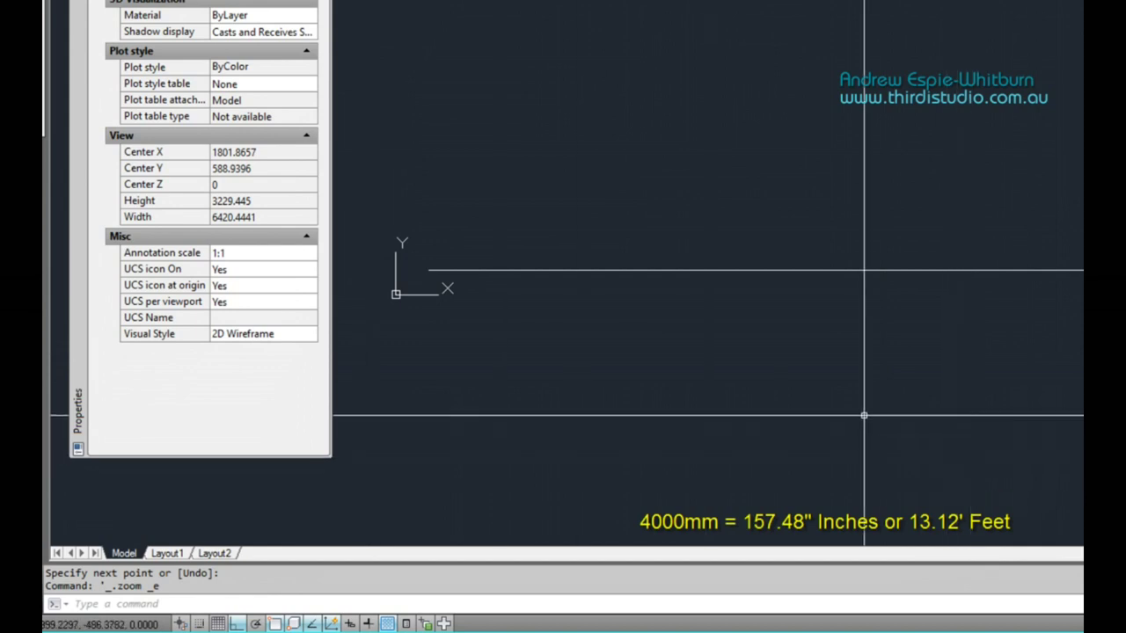
Offset the 4000 mm chord line 90 mm upward to form the chord's top edge
{"action": "middle_click_drag", "start_coordinate": [795, 262], "coordinate": [803, 311]}
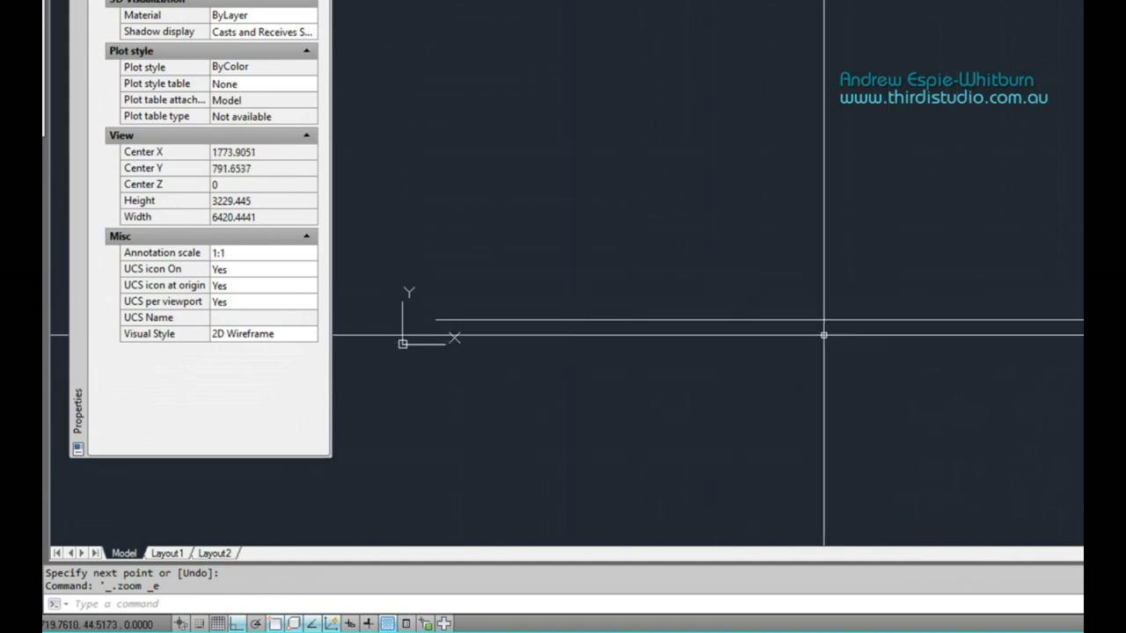
{"action": "scroll", "coordinate": [824, 335], "scroll_direction": "down", "scroll_amount": 2}
{"action": "scroll", "coordinate": [545, 347], "scroll_direction": "up", "scroll_amount": 2}
{"action": "middle_click_drag", "start_coordinate": [930, 344], "coordinate": [1003, 329]}
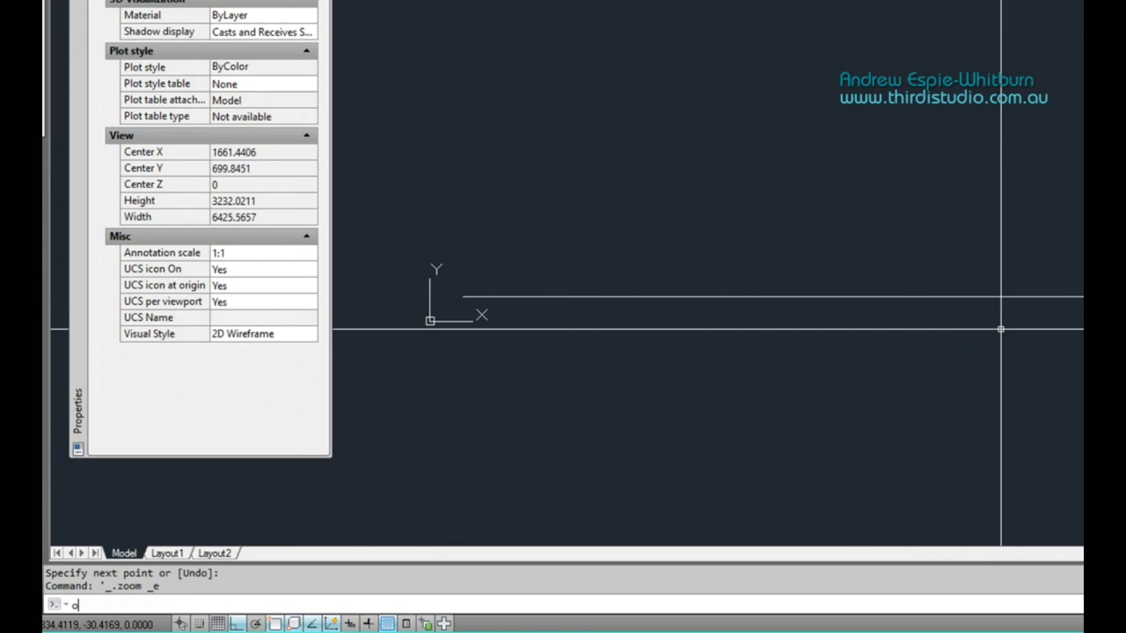
{"action": "key", "text": "Return"}
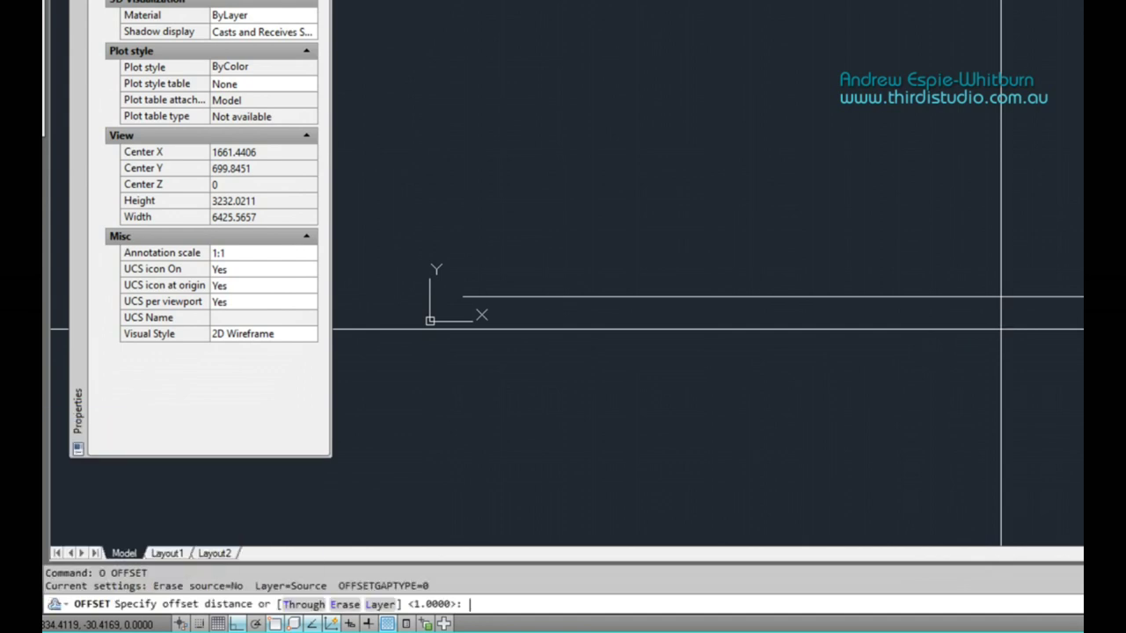
{"action": "type", "text": "90"}
{"action": "key", "text": "Return"}
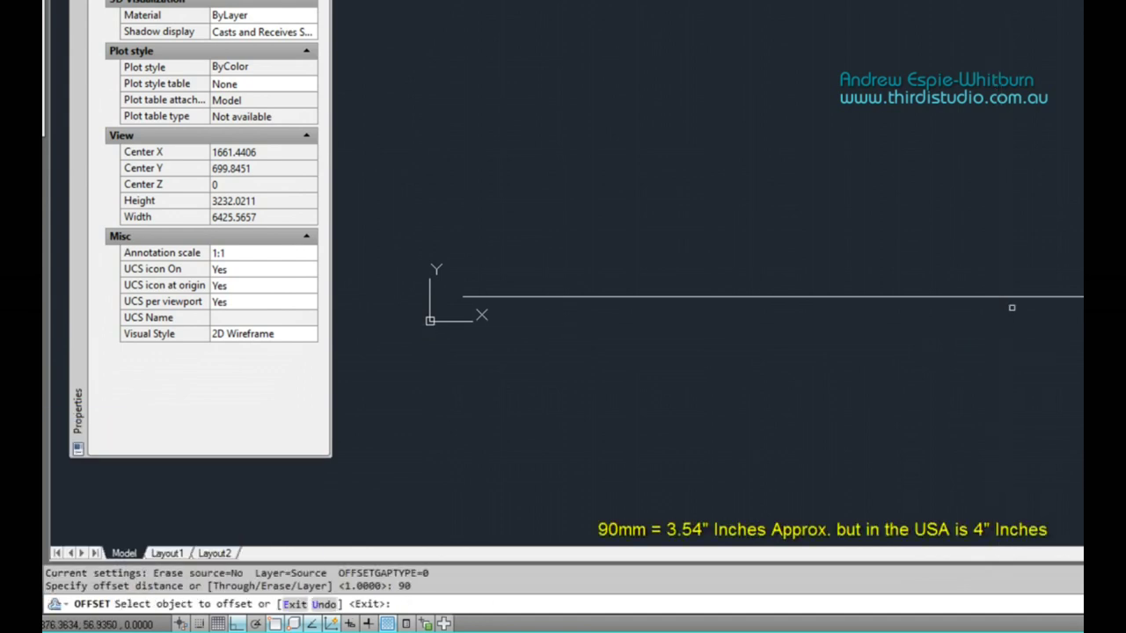
{"action": "left_click", "coordinate": [1011, 298]}
{"action": "left_click", "coordinate": [1017, 238]}
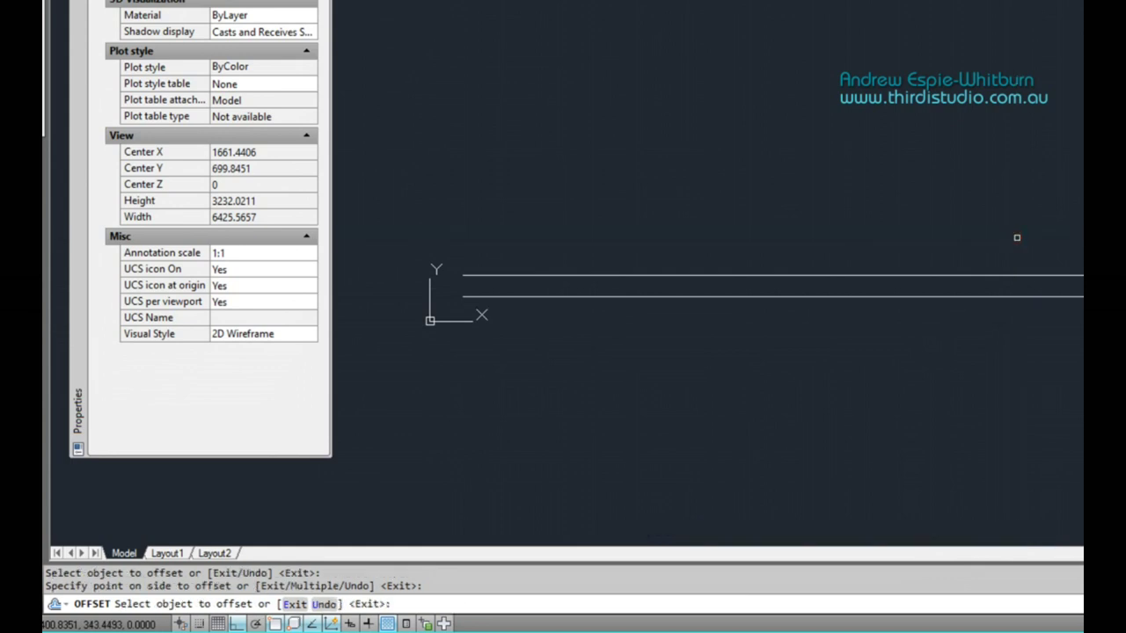
{"action": "key", "text": "Return"}
{"action": "scroll", "coordinate": [999, 288], "scroll_direction": "up", "scroll_amount": 2}
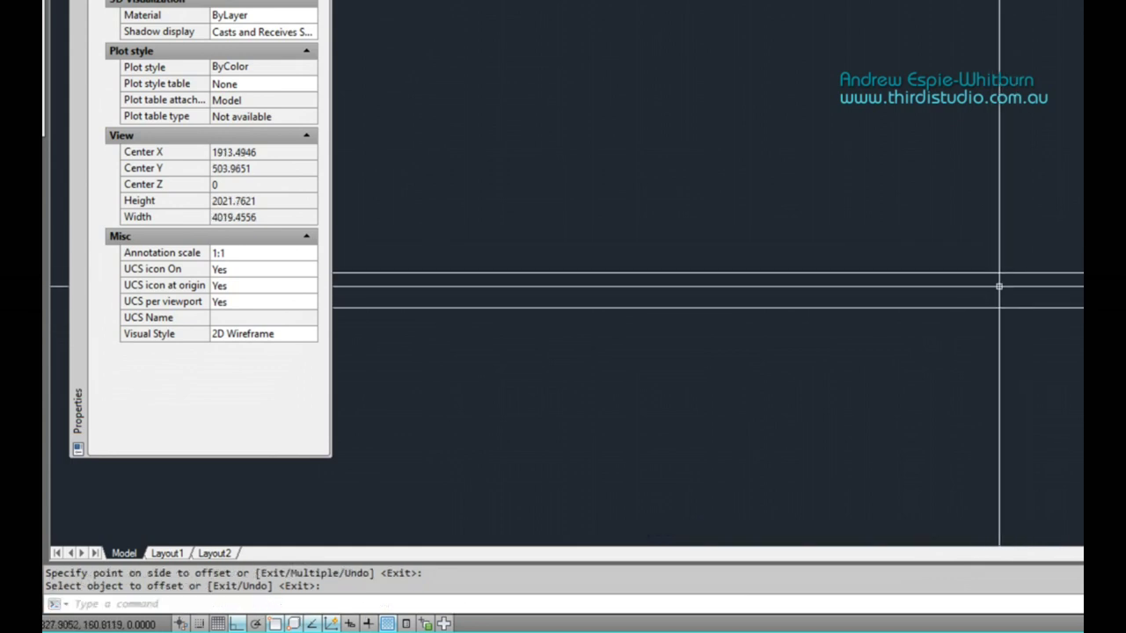
{"action": "scroll", "coordinate": [1029, 316], "scroll_direction": "down", "scroll_amount": 3}
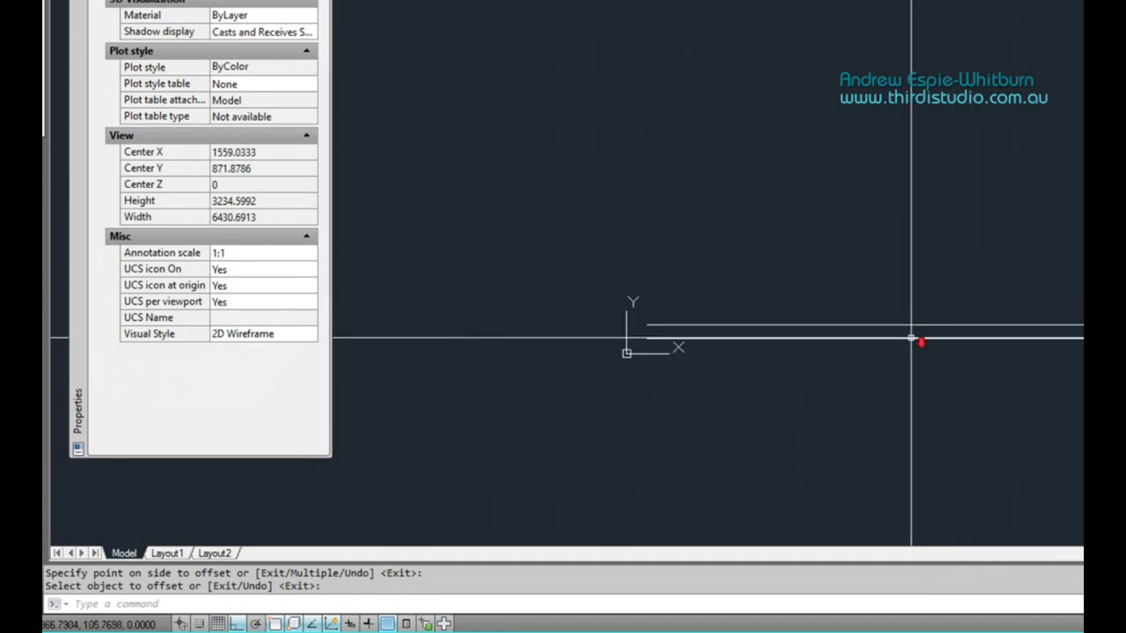
Start a line at the chord's end, then cancel it
{"action": "type", "text": "l"}
{"action": "key", "text": "Return"}
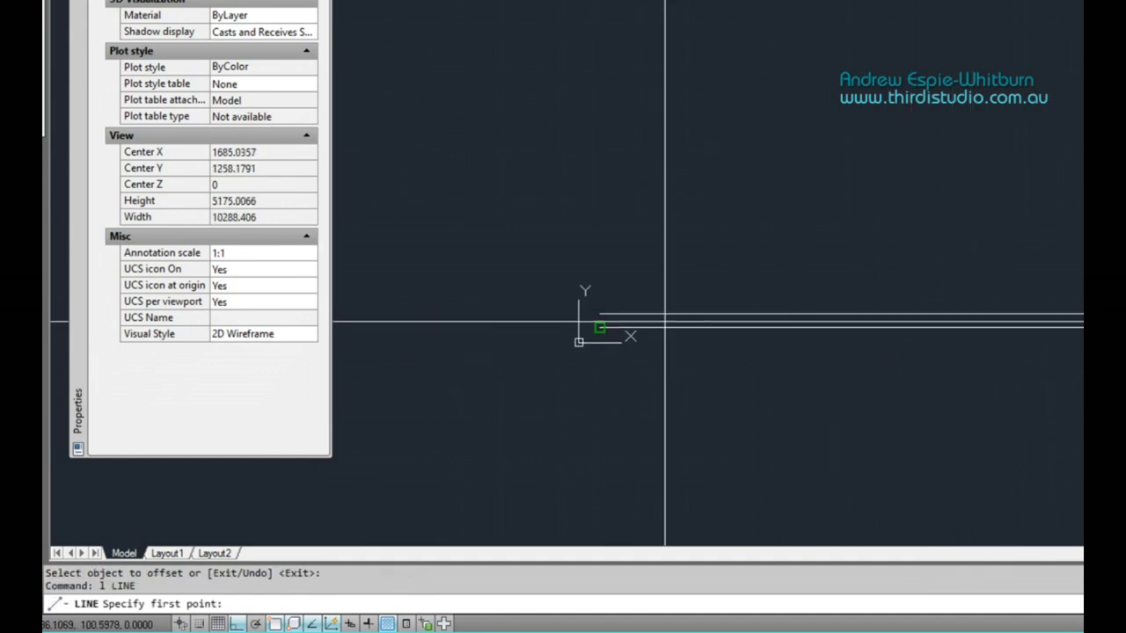
{"action": "left_click", "coordinate": [613, 315]}
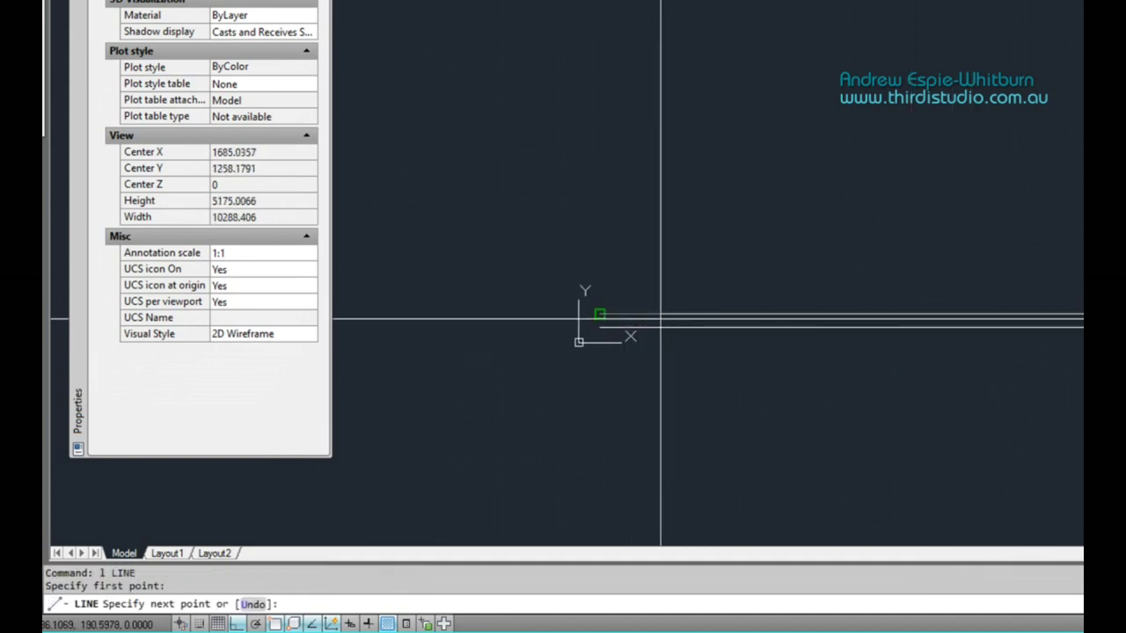
{"action": "scroll", "coordinate": [612, 321], "scroll_direction": "up", "scroll_amount": 2}
{"action": "key", "text": "Escape"}
{"action": "scroll", "coordinate": [594, 318], "scroll_direction": "up", "scroll_amount": 2}
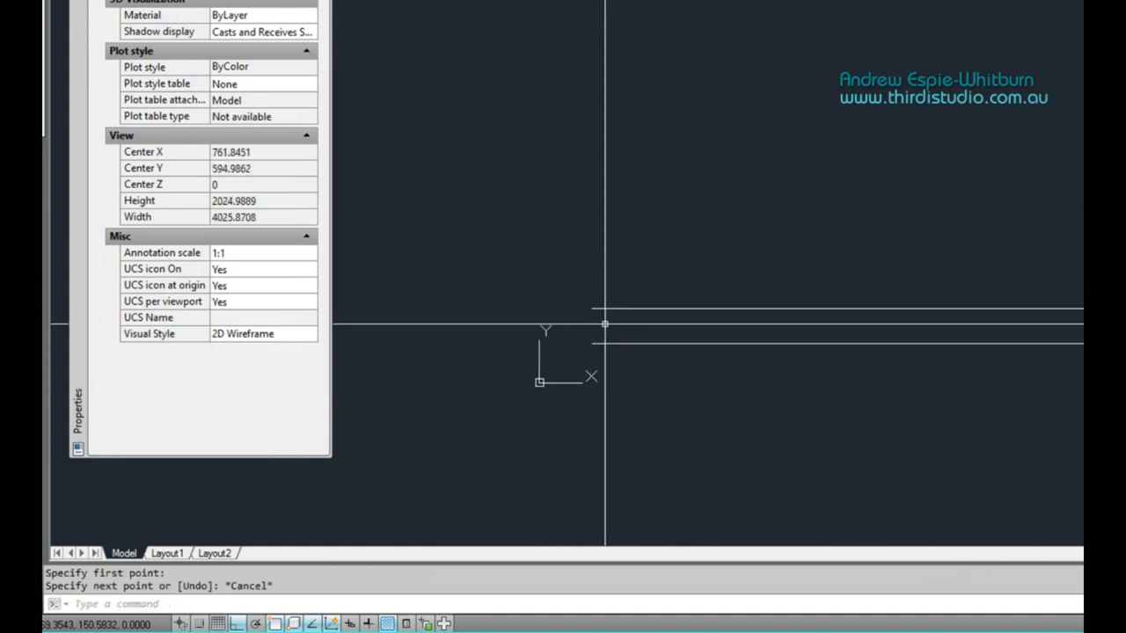
Restart LINE and anchor its start on the chord's left end using Endpoint snap
{"action": "type", "text": "l"}
{"action": "key", "text": "Return"}
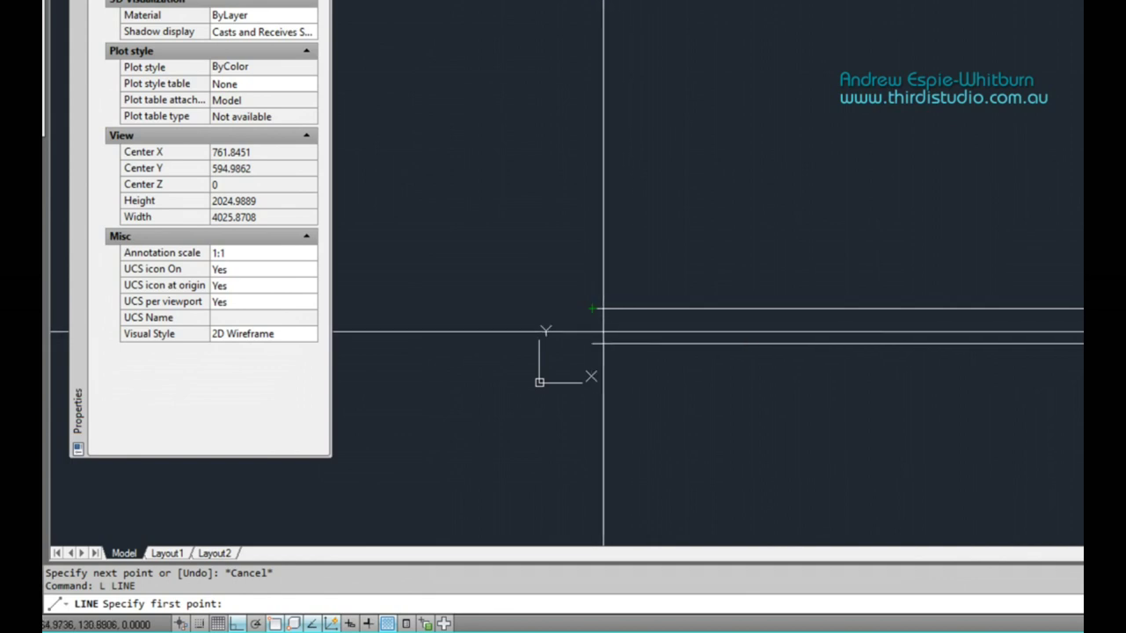
{"action": "key", "text": "F3"}
{"action": "scroll", "coordinate": [580, 309], "scroll_direction": "up", "scroll_amount": 2}
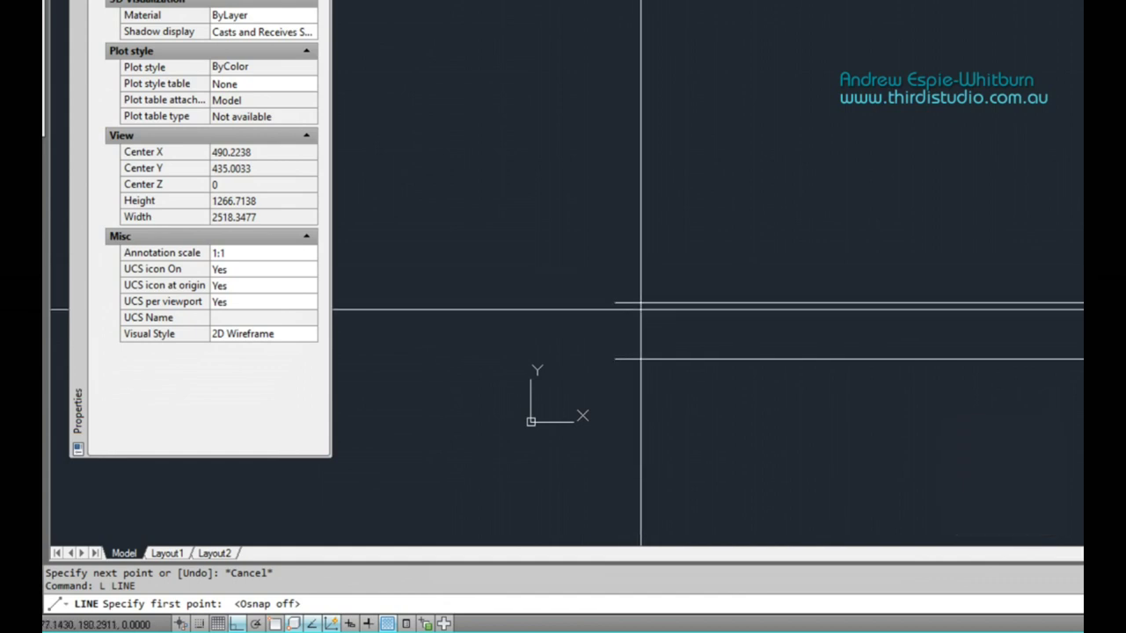
{"action": "key", "text": "F3"}
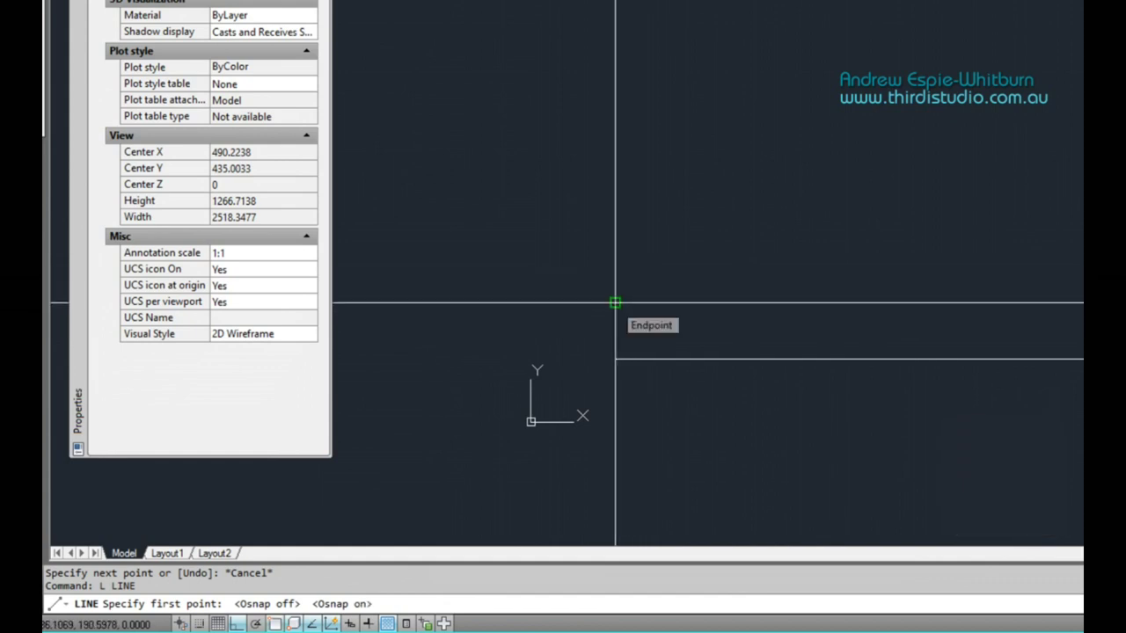
{"action": "right_click", "coordinate": [614, 303], "text": "shift"}
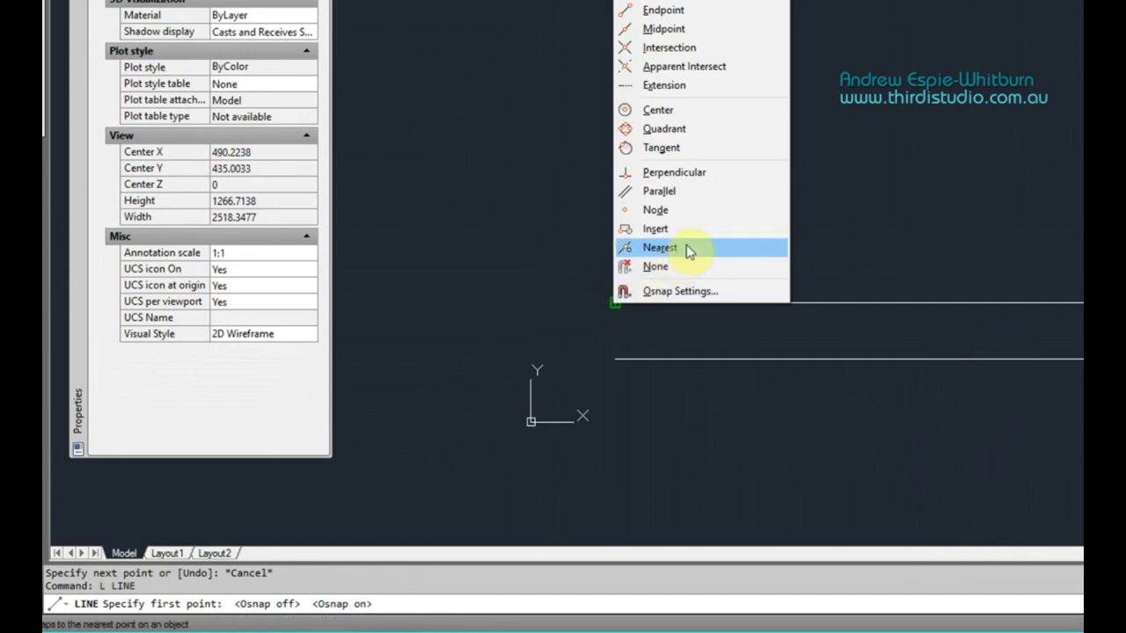
{"action": "left_click", "coordinate": [665, 10]}
{"action": "scroll", "coordinate": [673, 263], "scroll_direction": "down", "scroll_amount": 6}
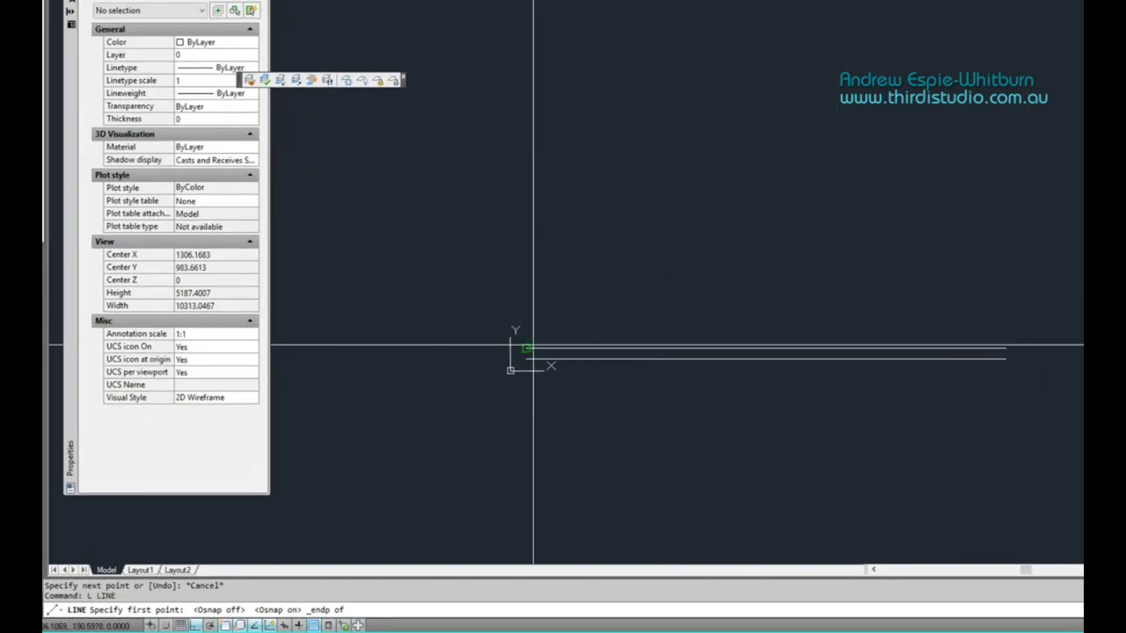
{"action": "left_click", "coordinate": [527, 348]}
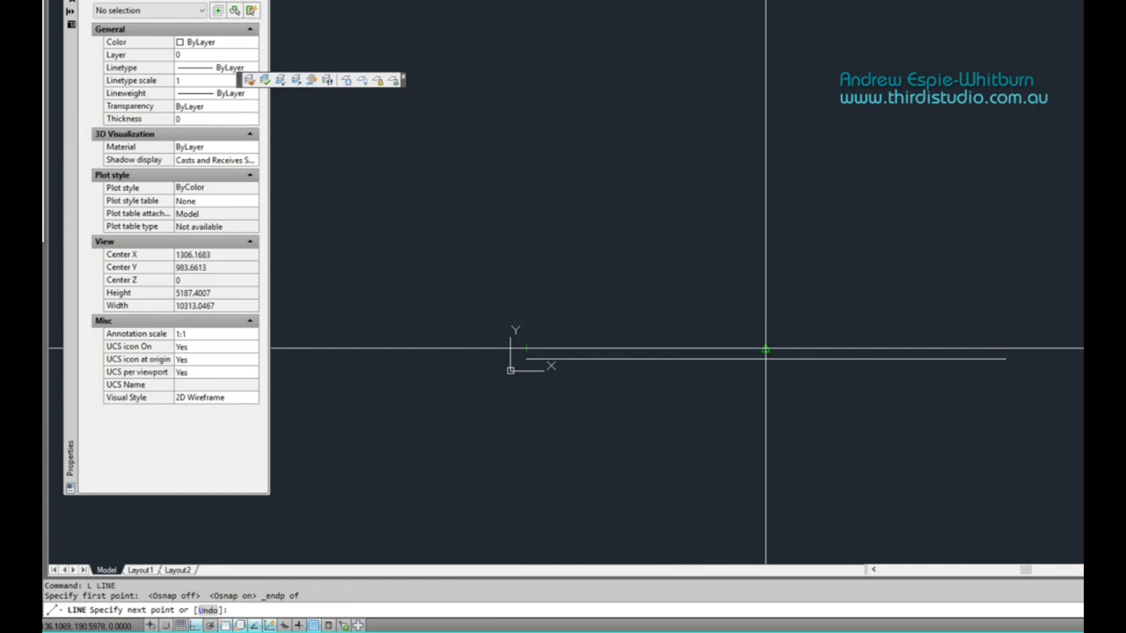
Finish the 2000 mm horizontal line and select it
{"action": "scroll", "coordinate": [765, 349], "scroll_direction": "up", "scroll_amount": 3}
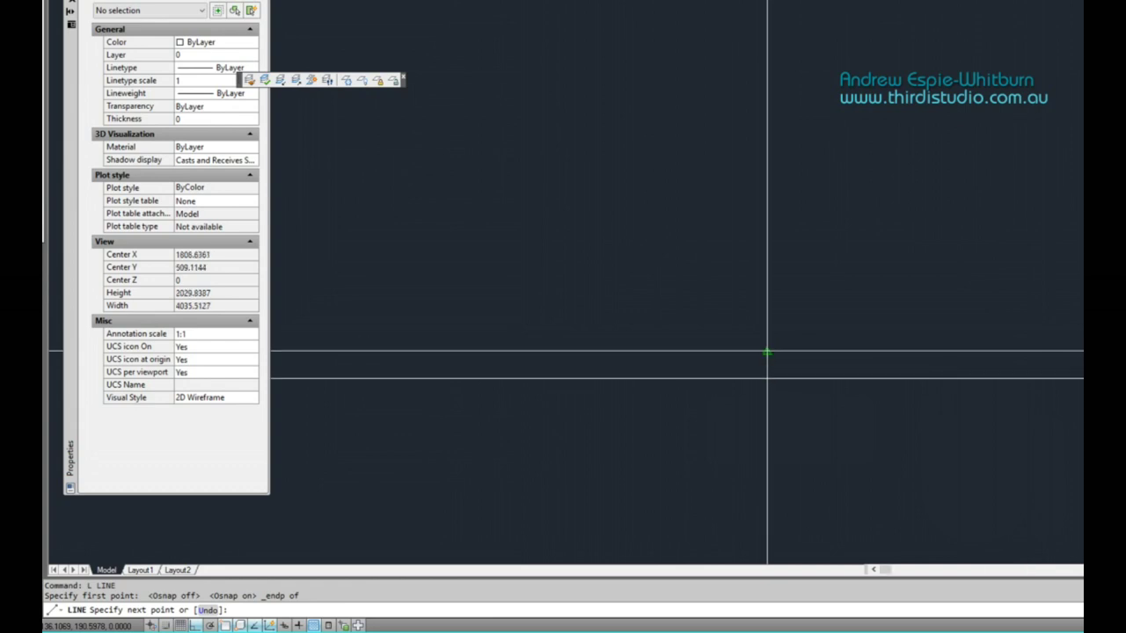
{"action": "scroll", "coordinate": [767, 351], "scroll_direction": "down", "scroll_amount": 3}
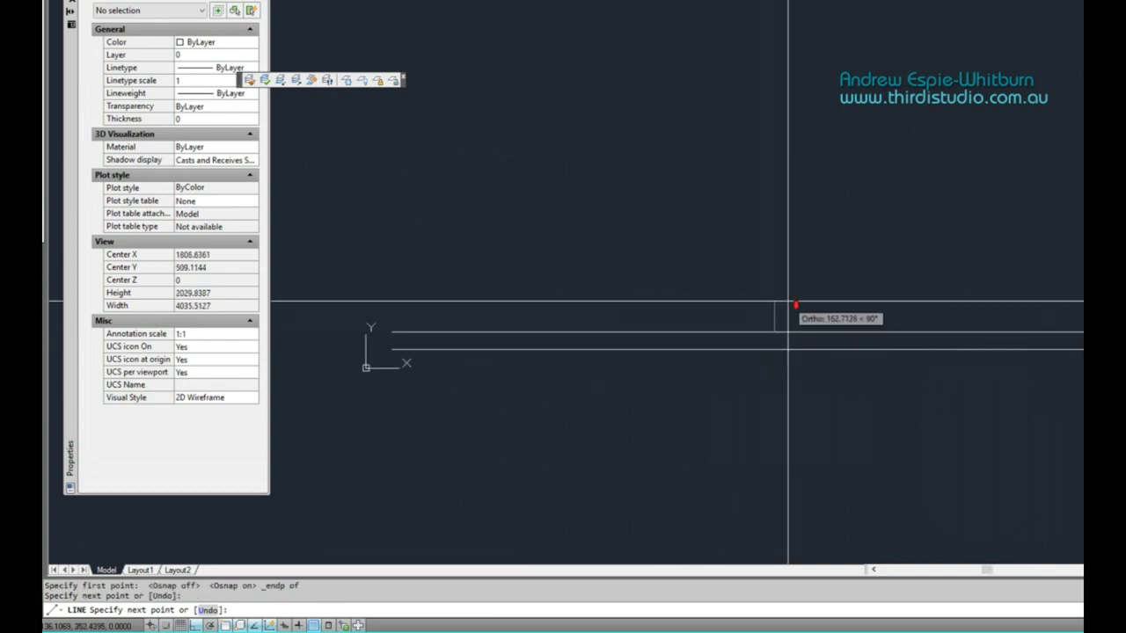
{"action": "left_click", "coordinate": [779, 320]}
{"action": "key", "text": "Return"}
{"action": "left_click", "coordinate": [745, 322]}
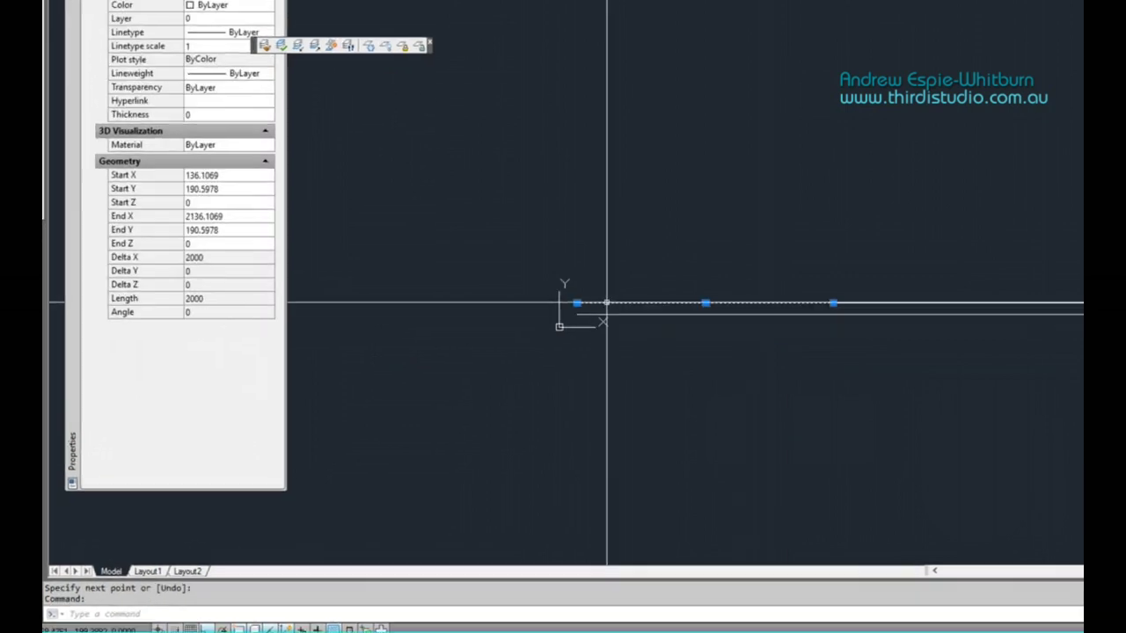
{"action": "scroll", "coordinate": [550, 319], "scroll_direction": "up", "scroll_amount": 2}
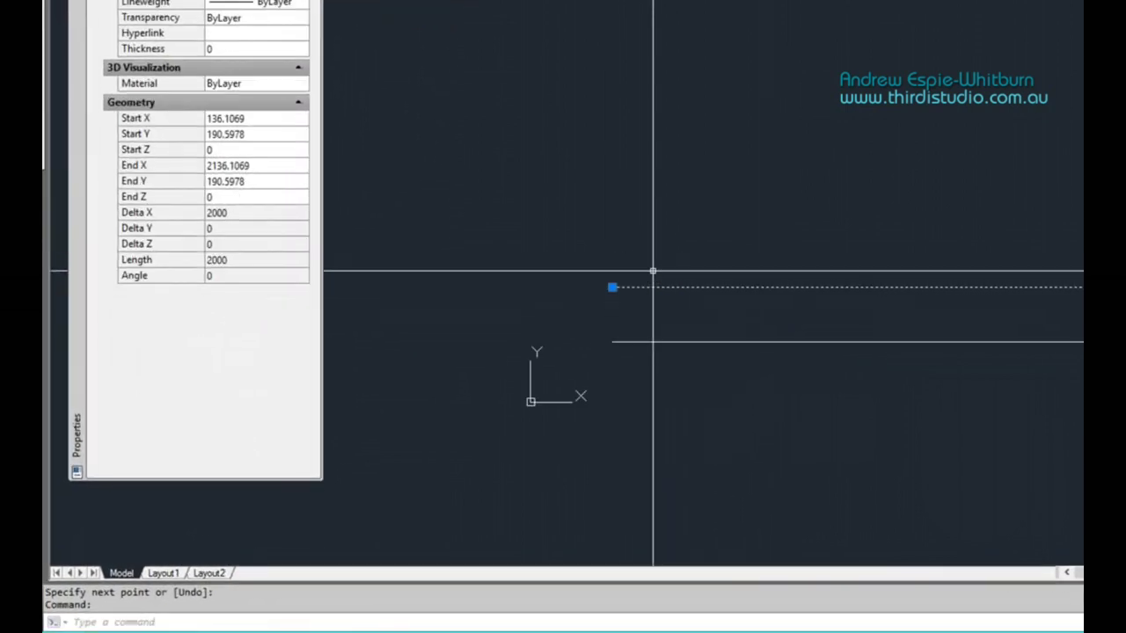
{"action": "middle_click_drag", "start_coordinate": [653, 271], "coordinate": [602, 289]}
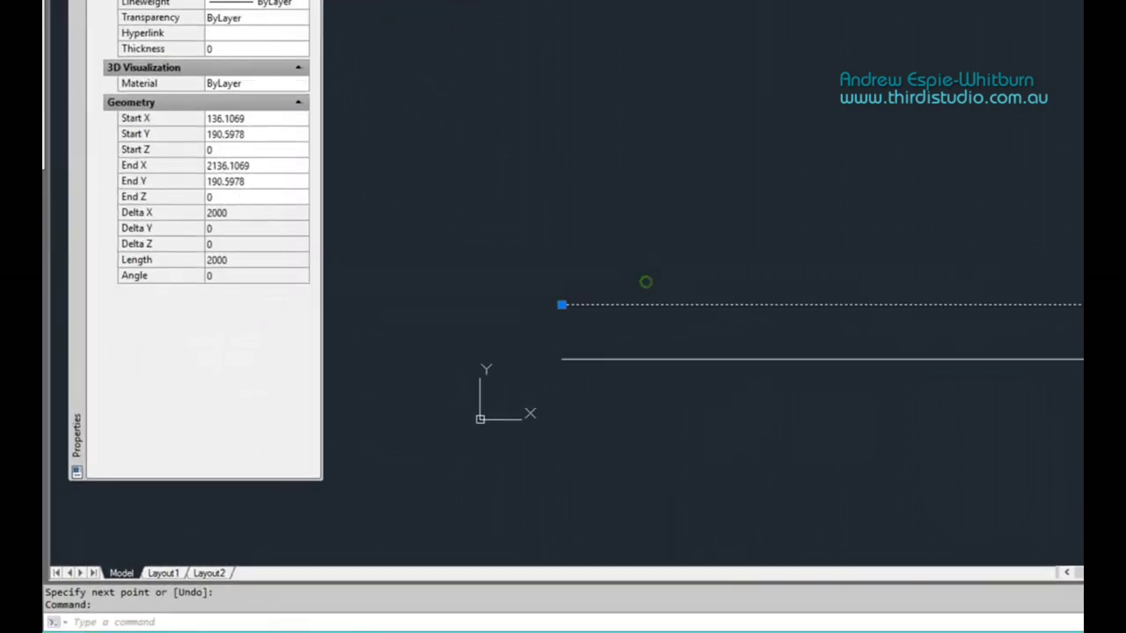
Grip-rotate the 2000 mm line 25° about its left end
{"action": "mouse_move", "coordinate": [562, 306]}
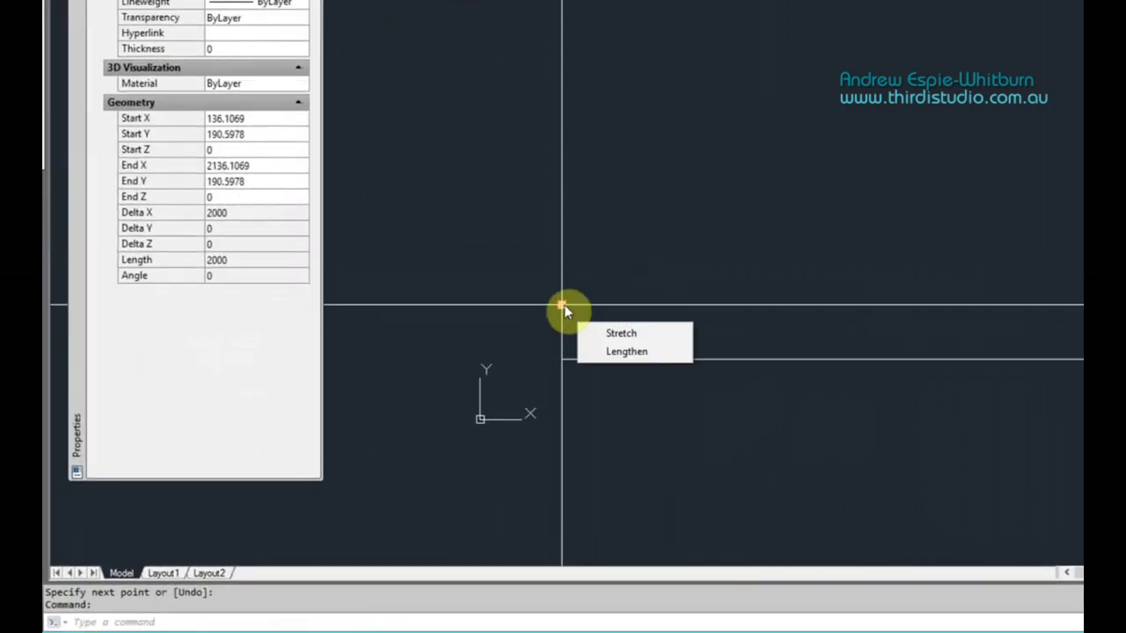
{"action": "left_click", "coordinate": [563, 305]}
{"action": "scroll", "coordinate": [563, 308], "scroll_direction": "up", "scroll_amount": 3}
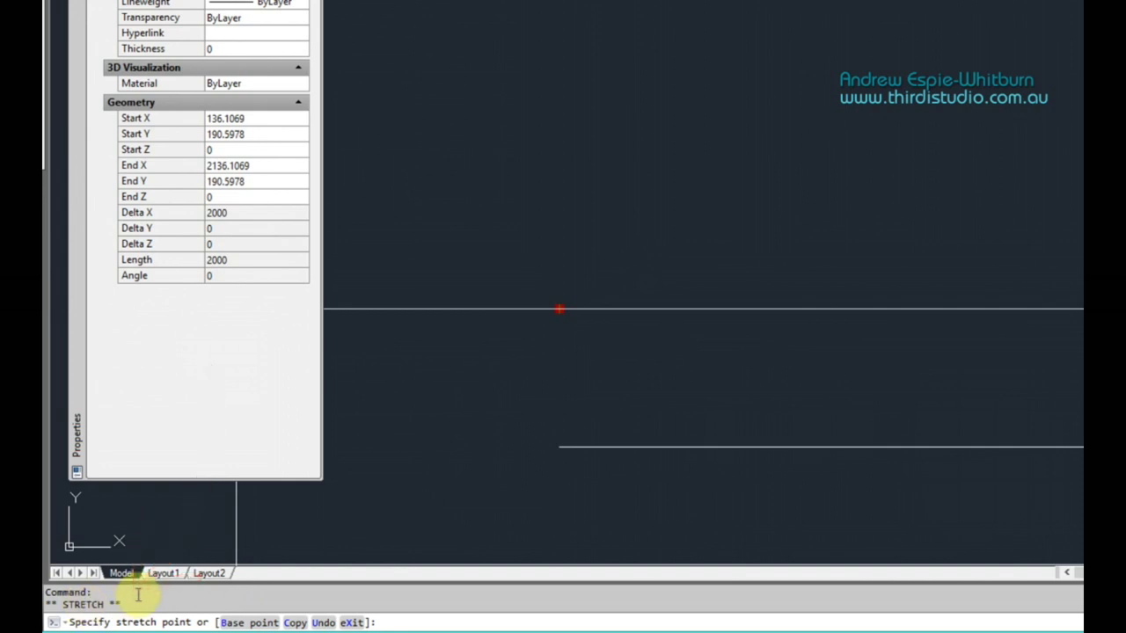
{"action": "key", "text": "space"}
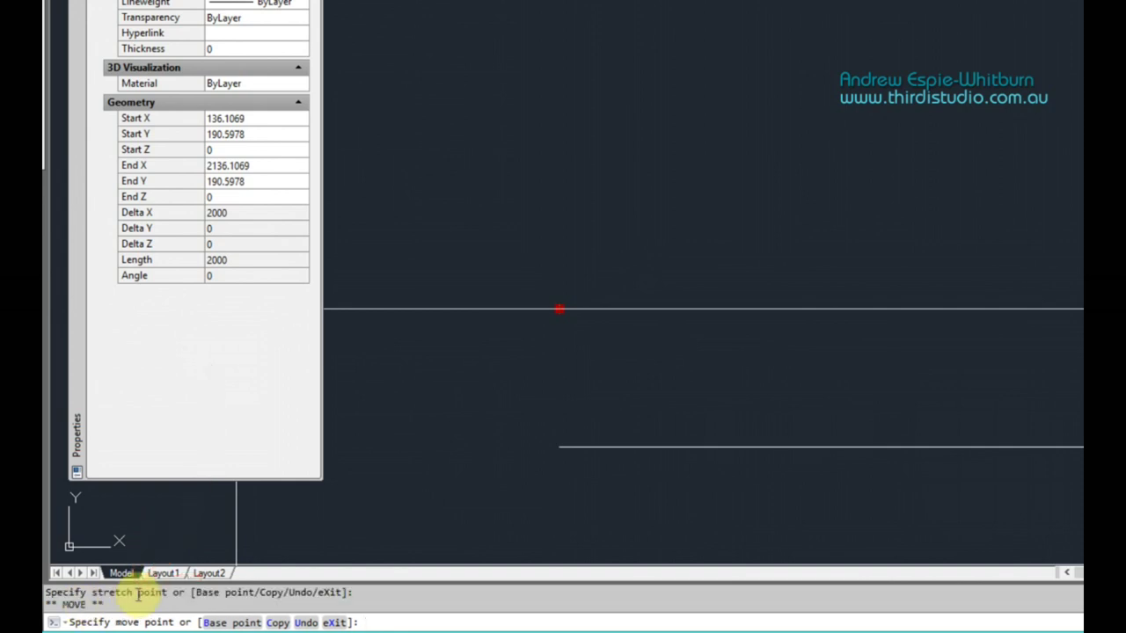
{"action": "key", "text": "space"}
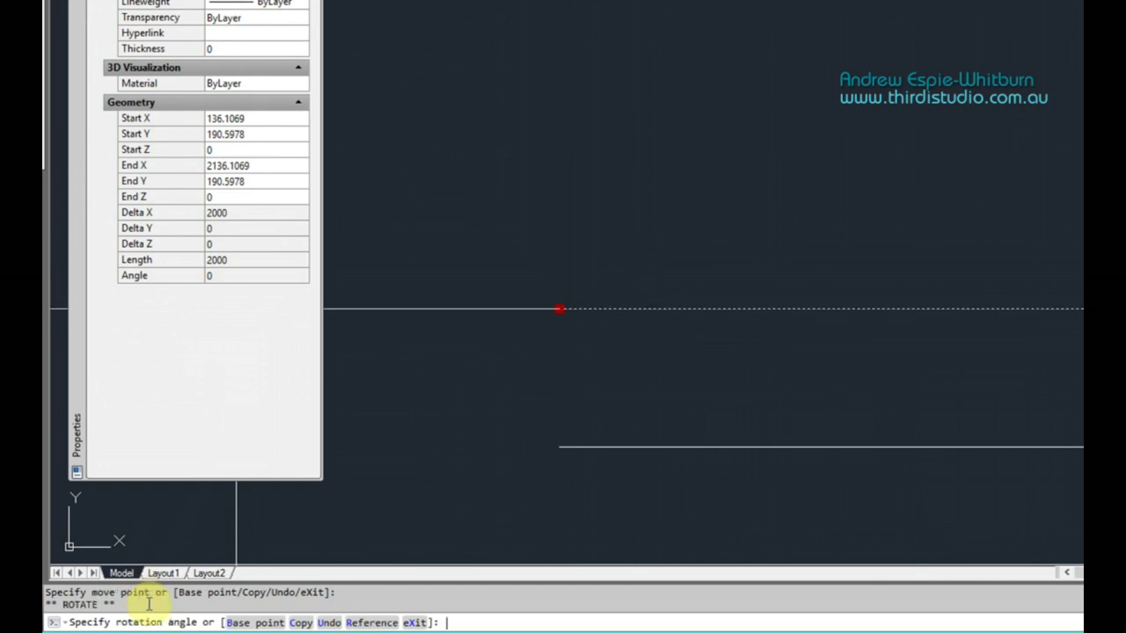
{"action": "scroll", "coordinate": [632, 323], "scroll_direction": "down", "scroll_amount": 4}
{"action": "scroll", "coordinate": [632, 323], "scroll_direction": "down", "scroll_amount": 3}
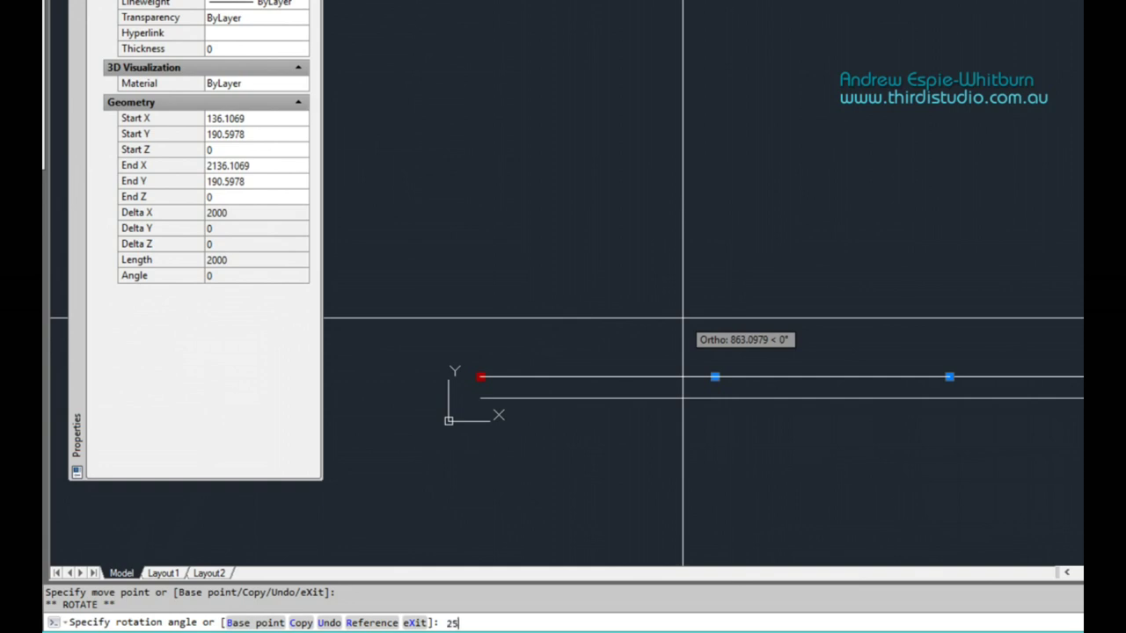
{"action": "key", "text": "Return"}
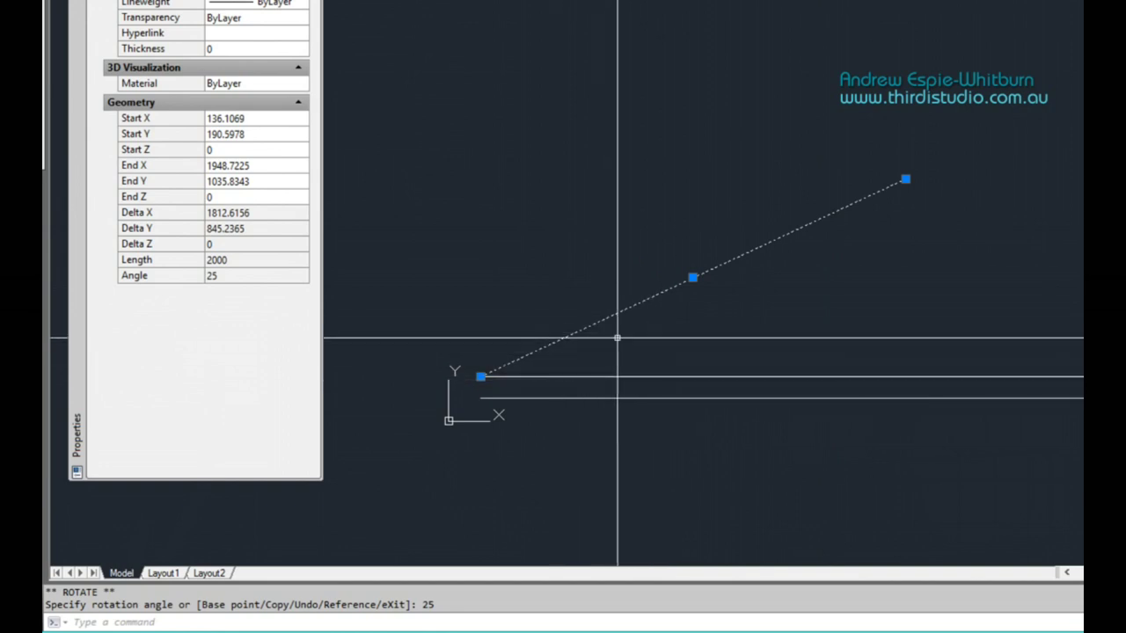
Grip-mirror the line across the horizontal so it slopes down to the right
{"action": "left_click", "coordinate": [482, 379]}
{"action": "key", "text": "space"}
{"action": "key", "text": "space"}
{"action": "key", "text": "space"}
{"action": "key", "text": "space"}
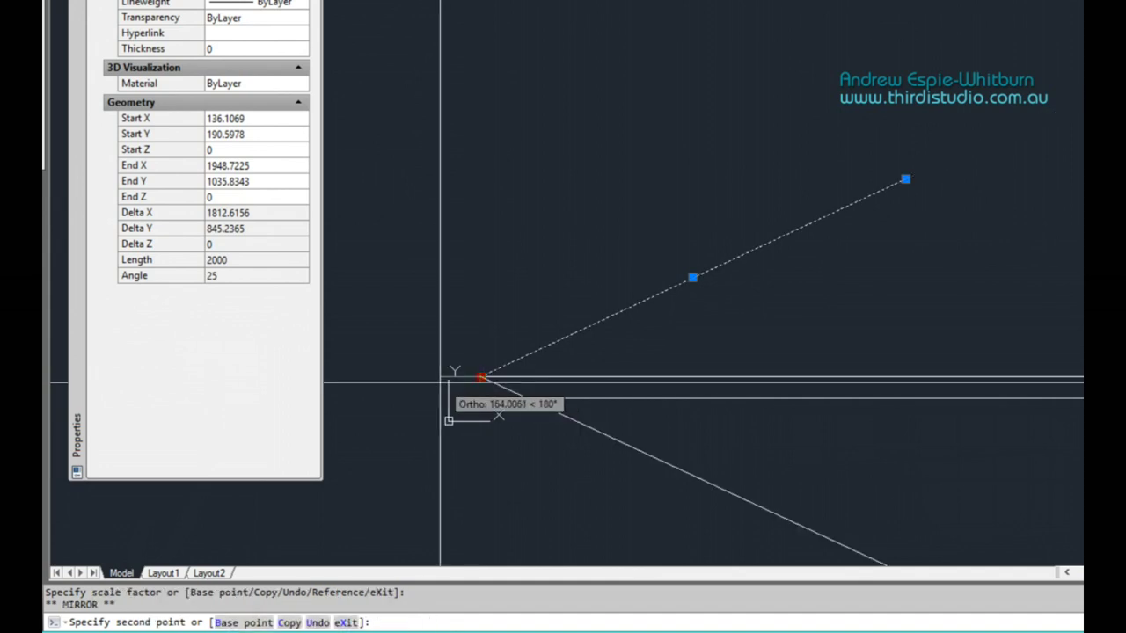
{"action": "left_click", "coordinate": [442, 381]}
{"action": "key", "text": "Escape"}
{"action": "mouse_move", "coordinate": [633, 497]}
{"action": "middle_mouse_down"}
{"action": "mouse_move", "coordinate": [580, 406]}
{"action": "mouse_move", "coordinate": [629, 426]}
{"action": "middle_mouse_up"}
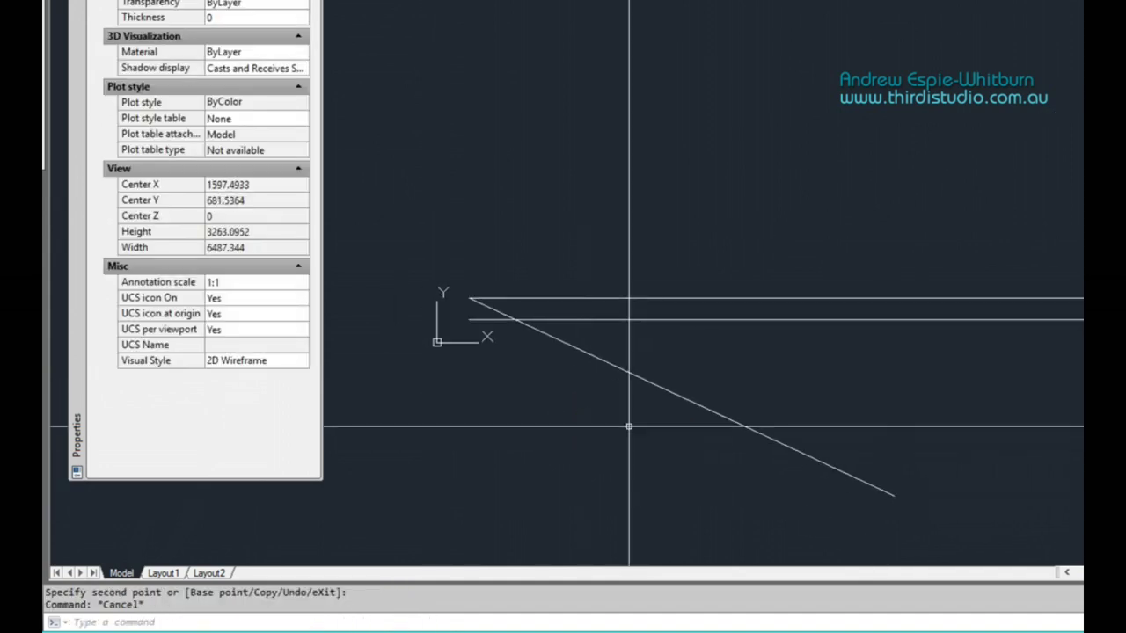
Review the Drawing Units settings and close them unchanged
{"action": "type", "text": "UN"}
{"action": "key", "text": "Return"}
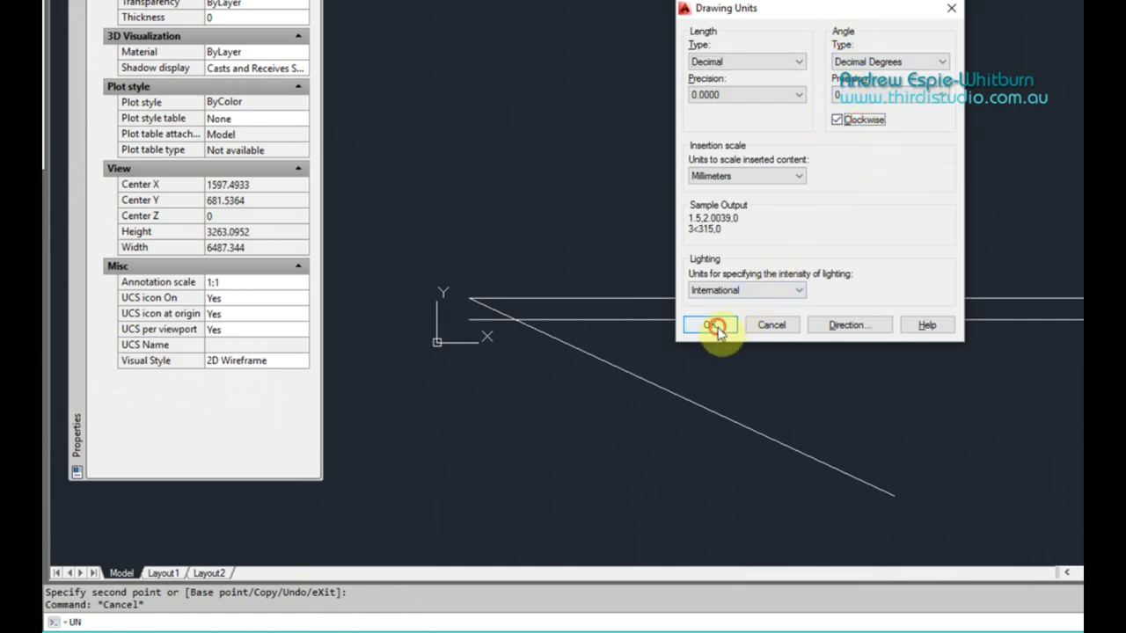
{"action": "left_click", "coordinate": [716, 326]}
Draw a horizontal test line, grip-rotate it 25°, and erase it
{"action": "type", "text": "l"}
{"action": "key", "text": "Return"}
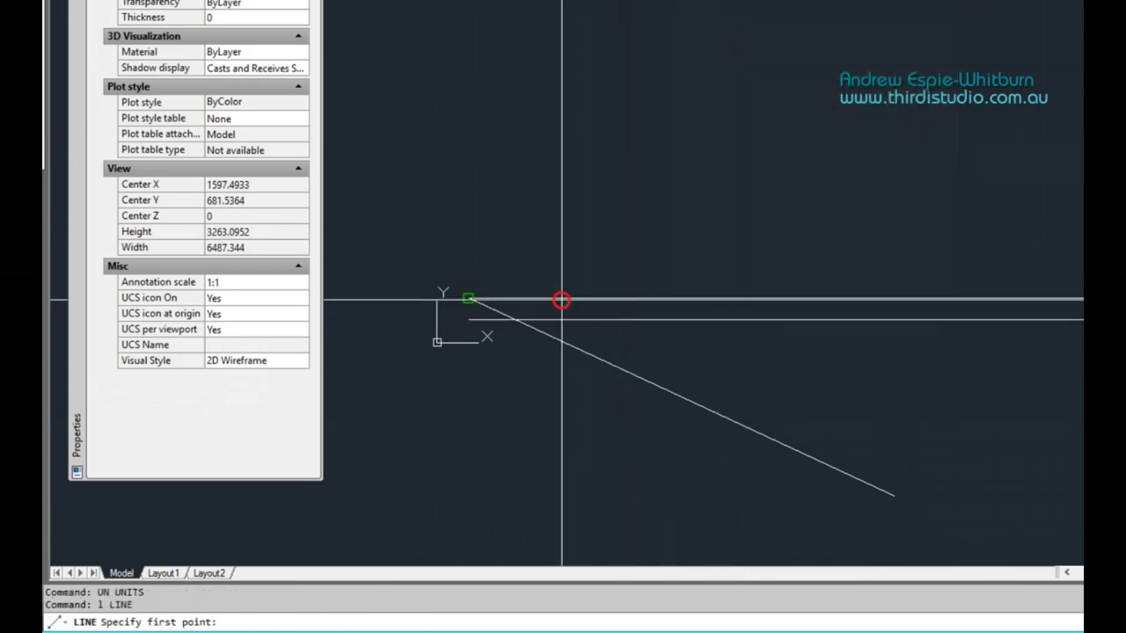
{"action": "left_click", "coordinate": [469, 299]}
{"action": "left_click", "coordinate": [936, 299]}
{"action": "key", "text": "Return"}
{"action": "left_click", "coordinate": [872, 299]}
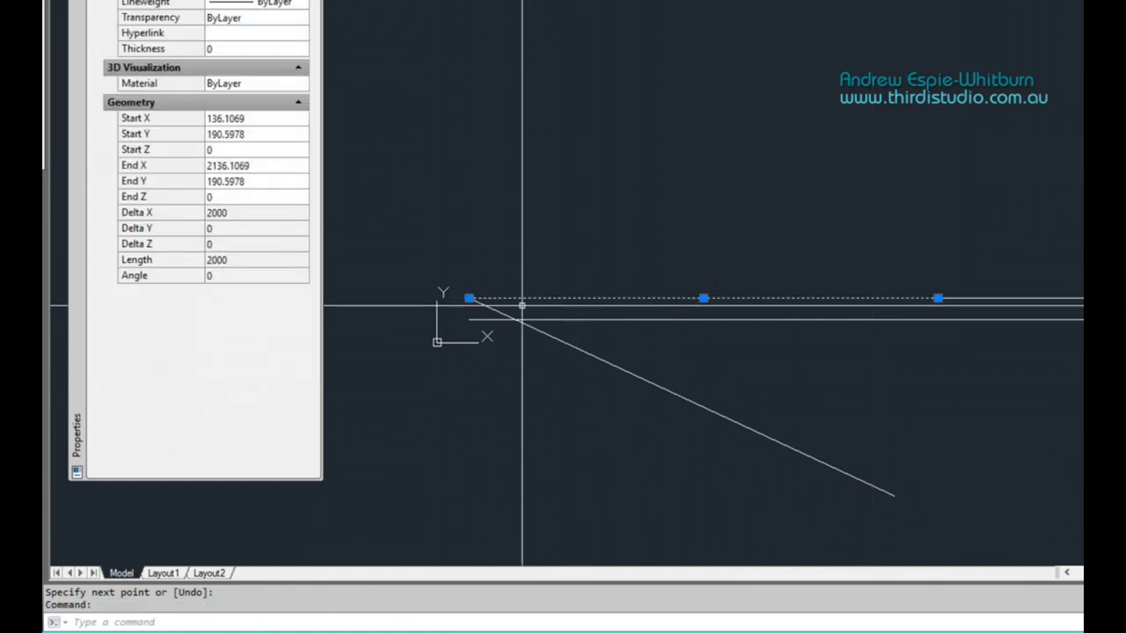
{"action": "left_click", "coordinate": [469, 299]}
{"action": "key", "text": "space"}
{"action": "key", "text": "space"}
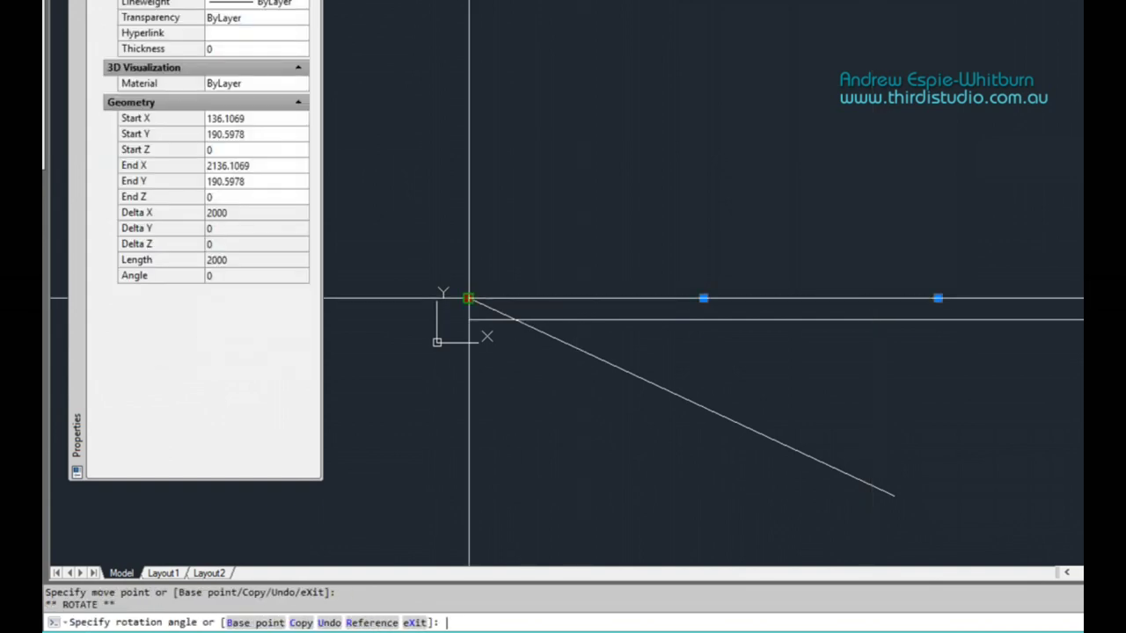
{"action": "type", "text": "25"}
{"action": "key", "text": "Return"}
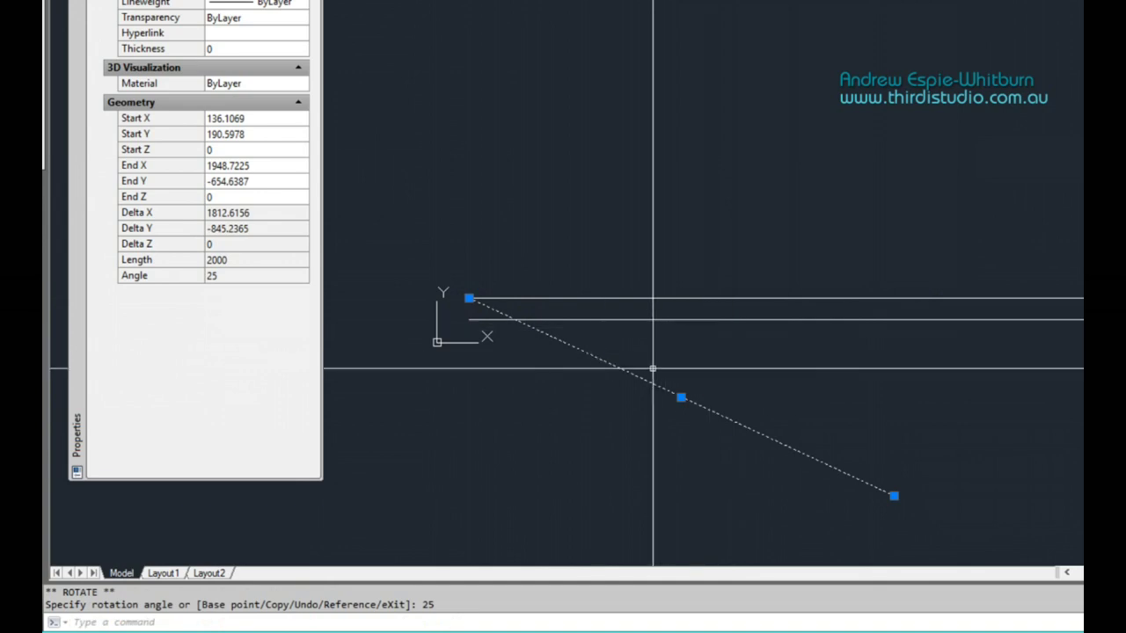
{"action": "type", "text": "e"}
{"action": "key", "text": "Return"}
Reopen Drawing Units to confirm the clockwise angle direction
{"action": "type", "text": "un"}
{"action": "key", "text": "Return"}
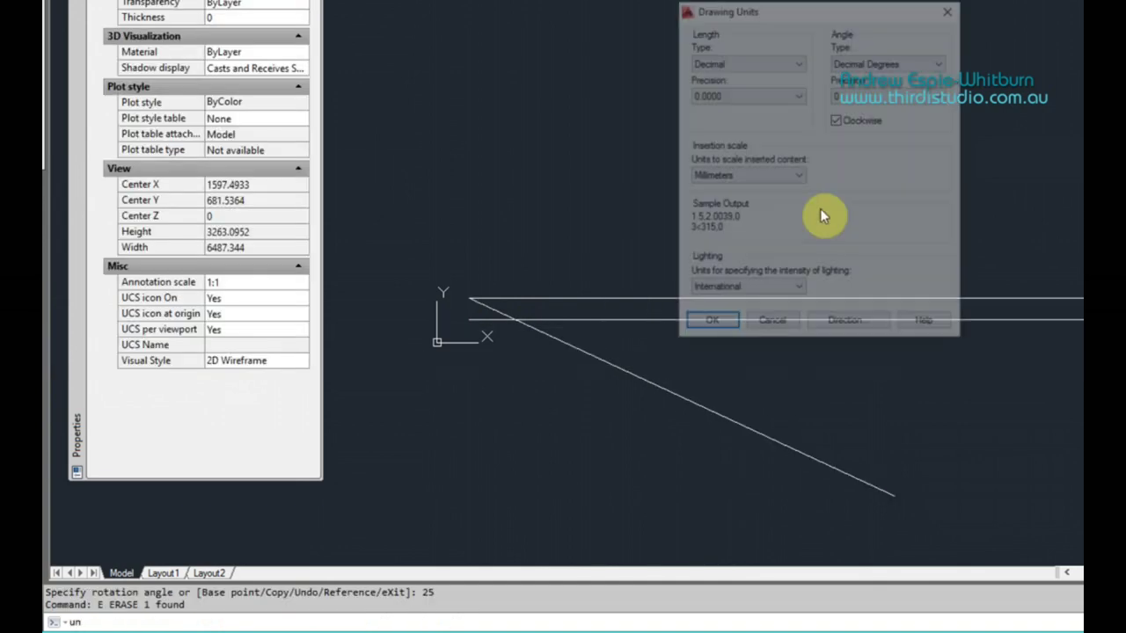
{"action": "left_click", "coordinate": [731, 327]}
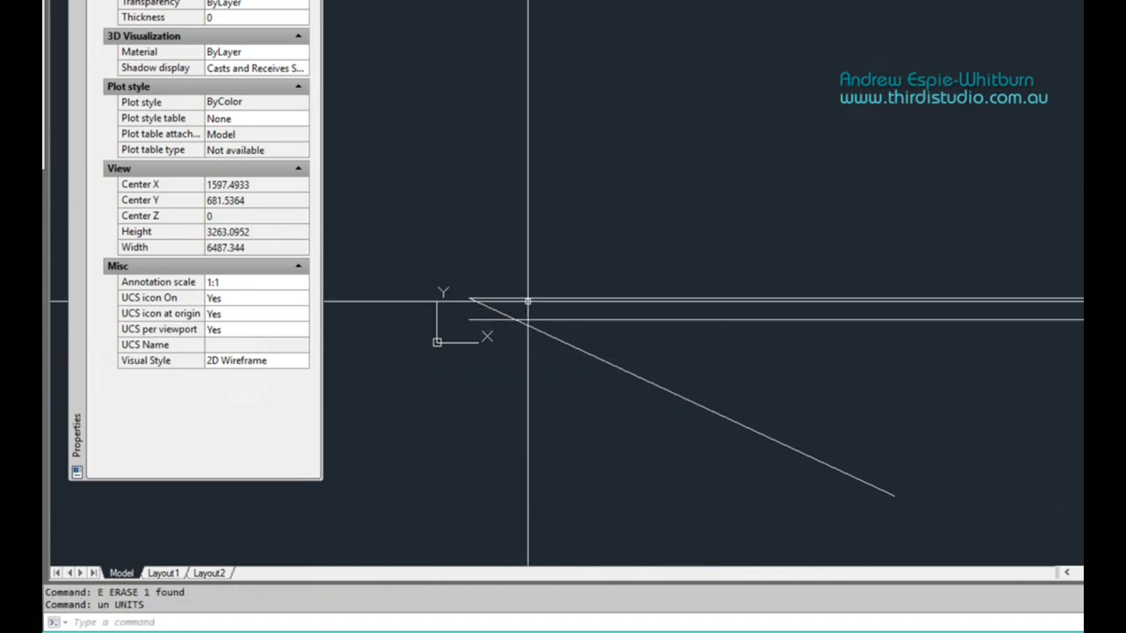
Grip-mirror the sloped line about the horizontal so it rises 25° to the right
{"action": "left_click", "coordinate": [564, 351]}
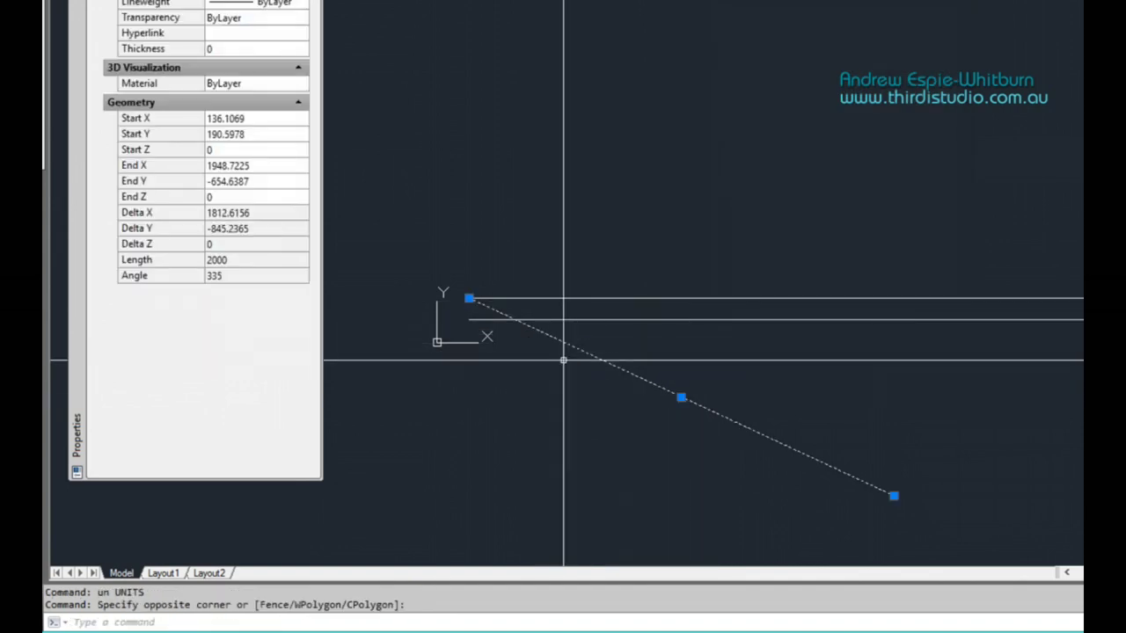
{"action": "mouse_move", "coordinate": [469, 299]}
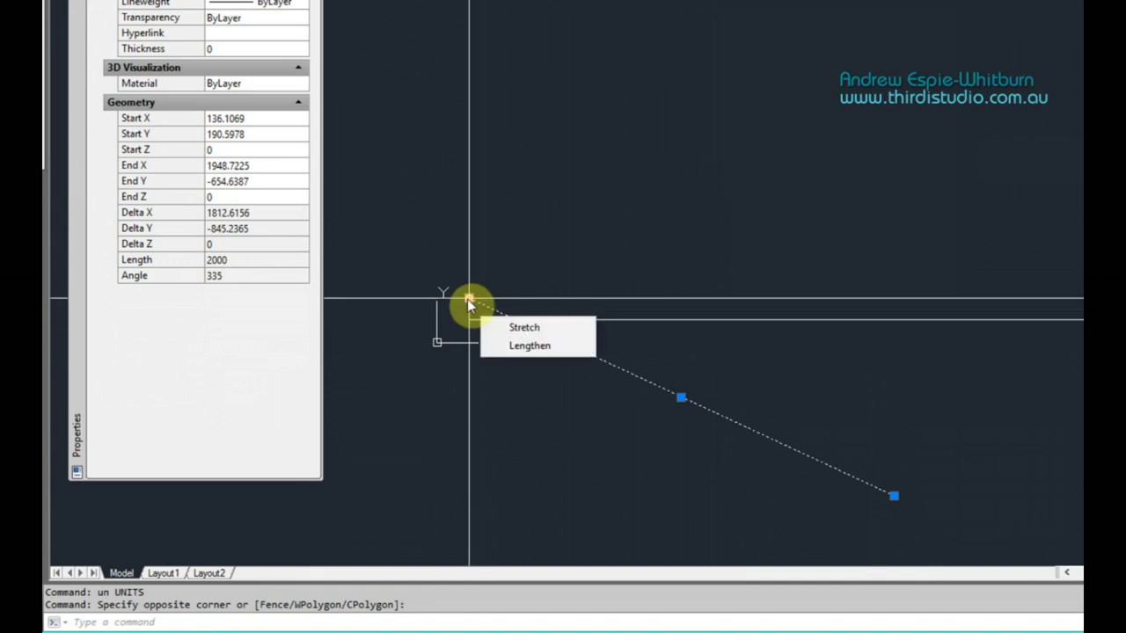
{"action": "left_click", "coordinate": [469, 300]}
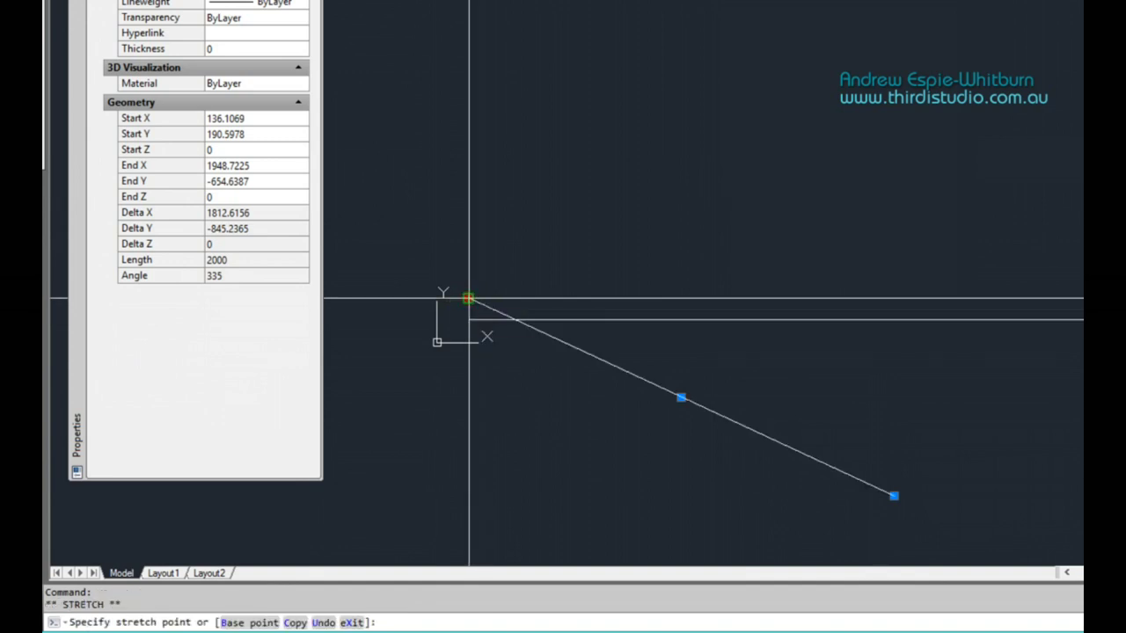
{"action": "scroll", "coordinate": [469, 299], "scroll_direction": "up", "scroll_amount": 2}
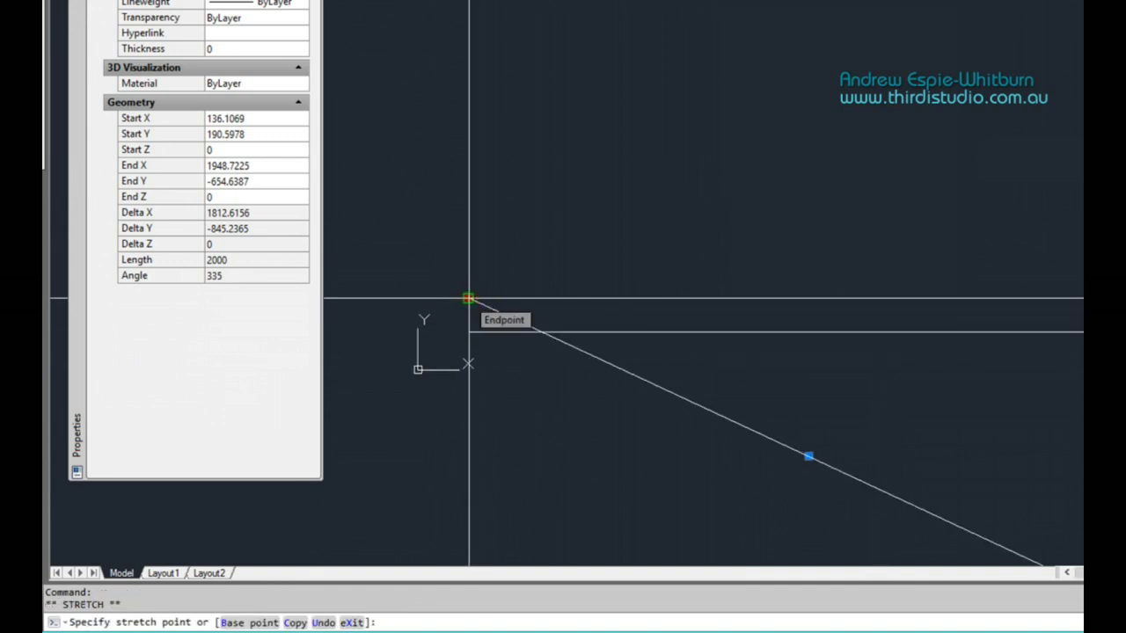
{"action": "key", "text": "space"}
{"action": "key", "text": "space"}
{"action": "key", "text": "space"}
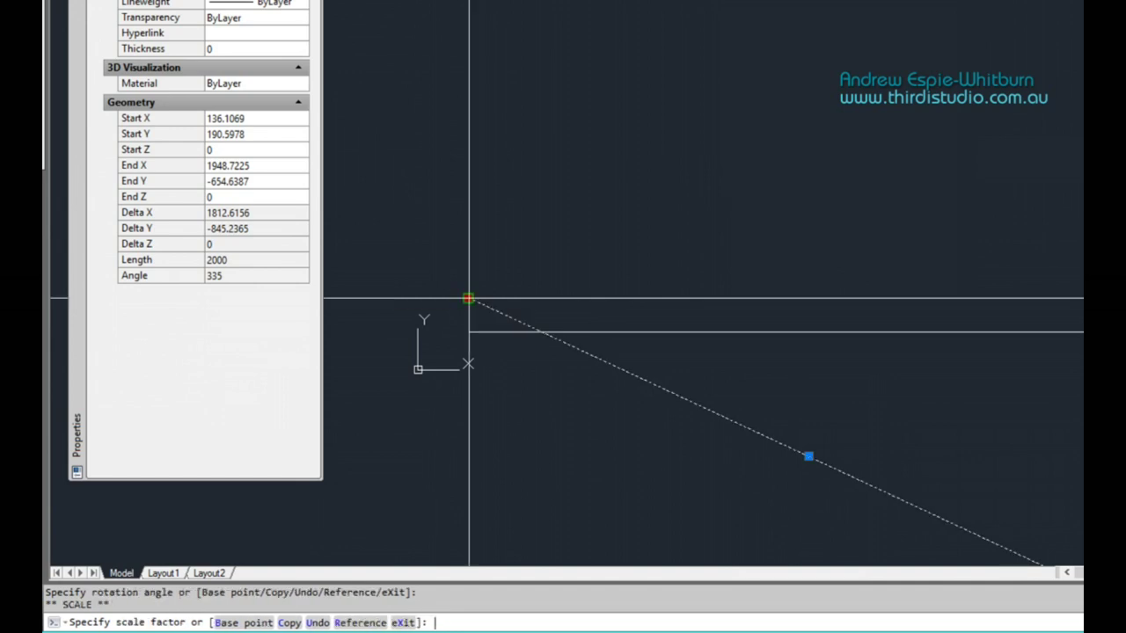
{"action": "key", "text": "space"}
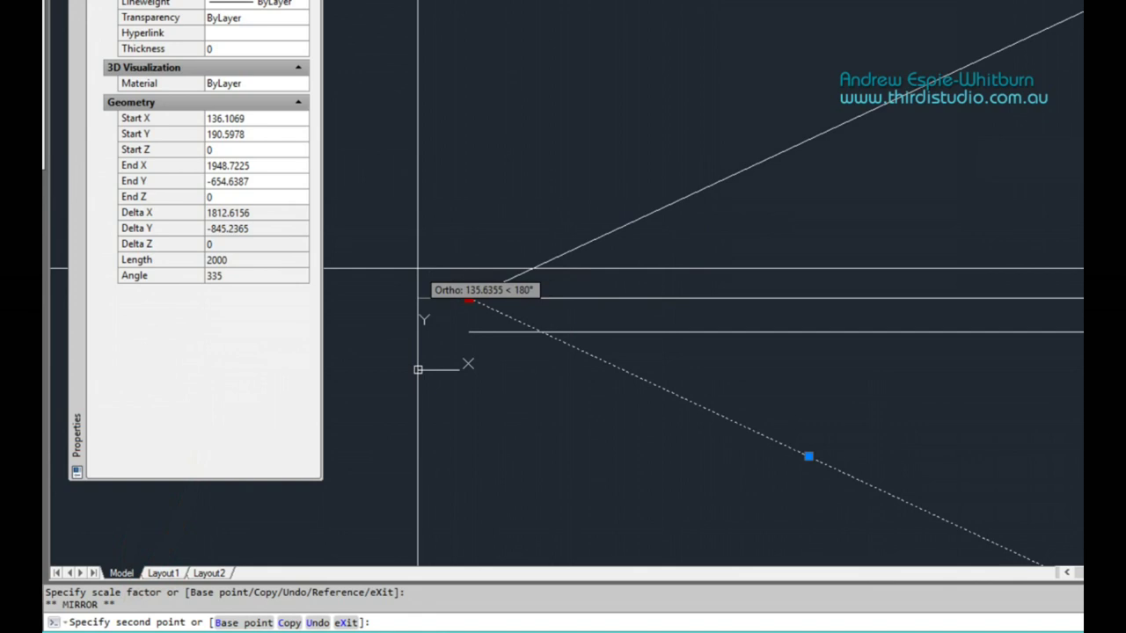
{"action": "left_click", "coordinate": [385, 268]}
{"action": "scroll", "coordinate": [748, 224], "scroll_direction": "down", "scroll_amount": 3}
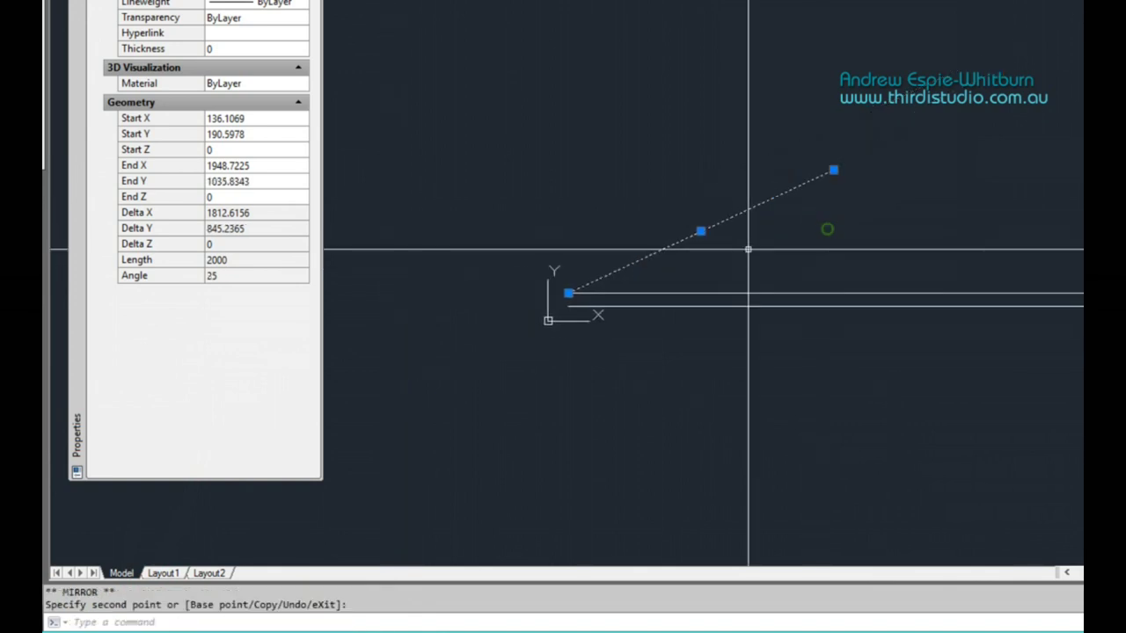
{"action": "scroll", "coordinate": [747, 246], "scroll_direction": "up", "scroll_amount": 2}
{"action": "key", "text": "Escape"}
{"action": "middle_click_drag", "start_coordinate": [712, 316], "coordinate": [563, 334]}
{"action": "key", "text": "Return"}
Draw a 2000 mm line leftward from the base line's right end, rotate it 25°, then undo
{"action": "left_click", "coordinate": [783, 344]}
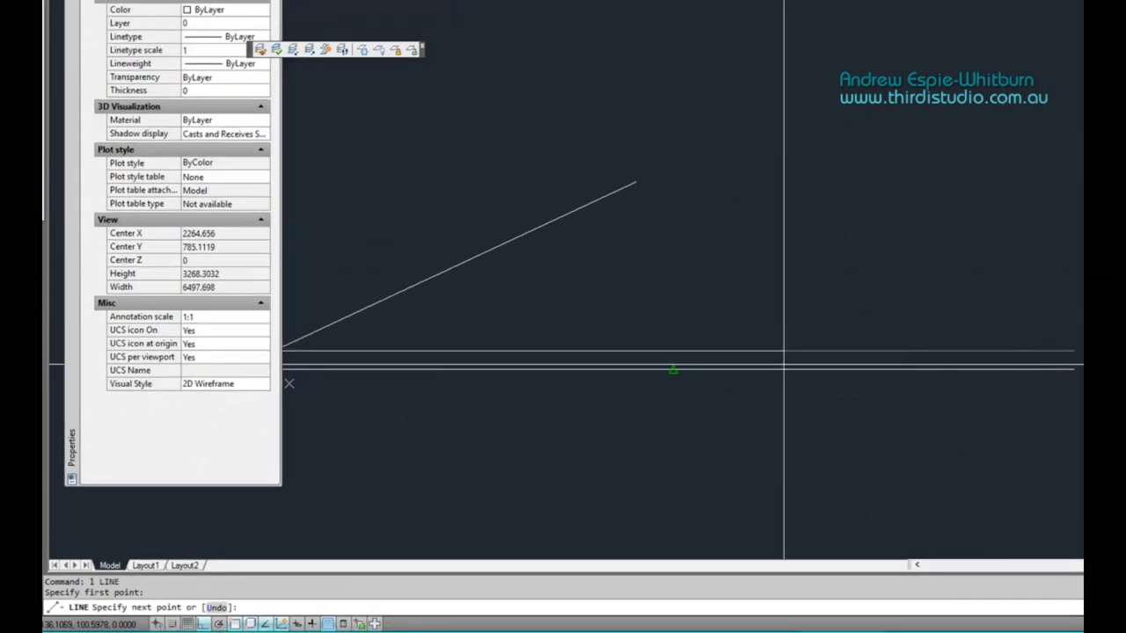
{"action": "left_click", "coordinate": [689, 352]}
{"action": "key", "text": "Return"}
{"action": "left_click", "coordinate": [691, 350]}
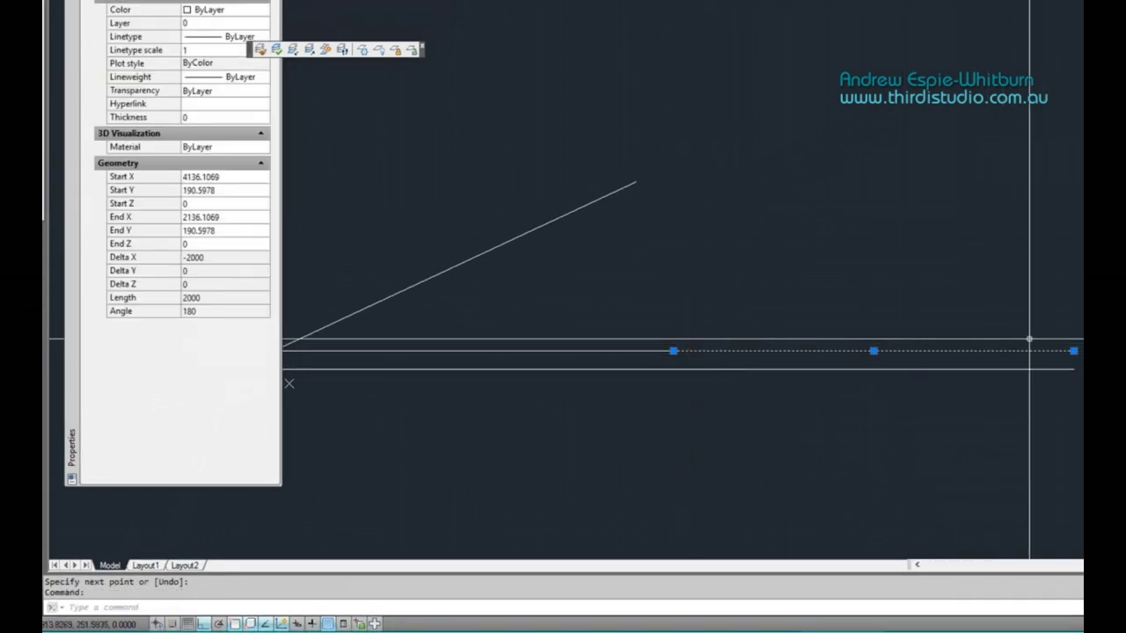
{"action": "left_click", "coordinate": [1073, 351]}
{"action": "key", "text": "space"}
{"action": "key", "text": "space"}
{"action": "key", "text": "space"}
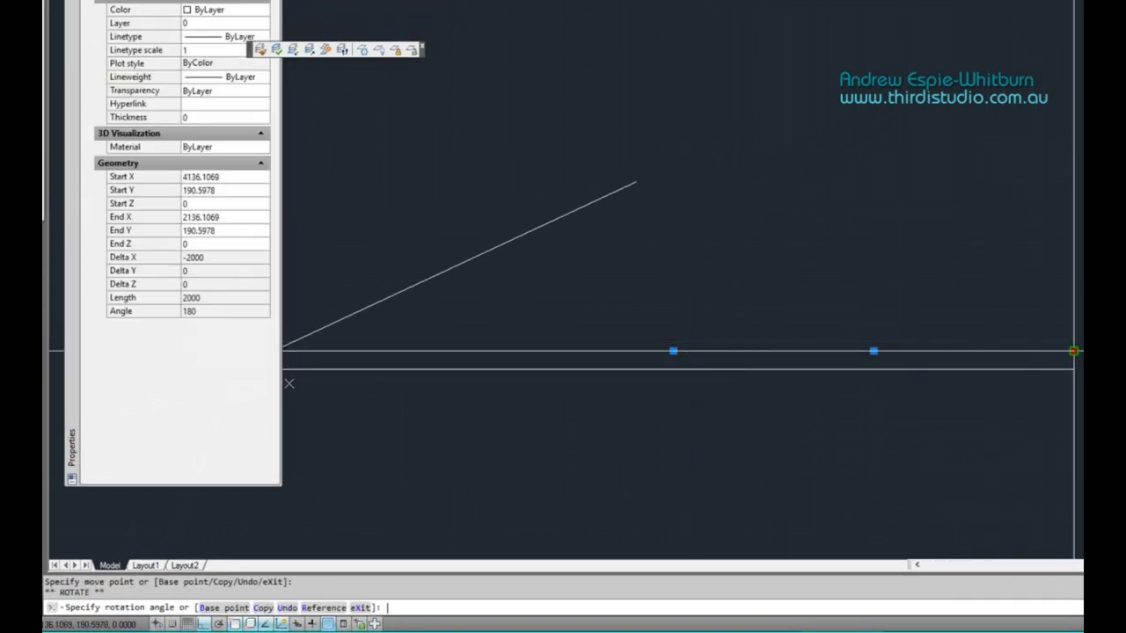
{"action": "key", "text": "space"}
{"action": "key", "text": "space"}
{"action": "key", "text": "space"}
{"action": "key", "text": "Return"}
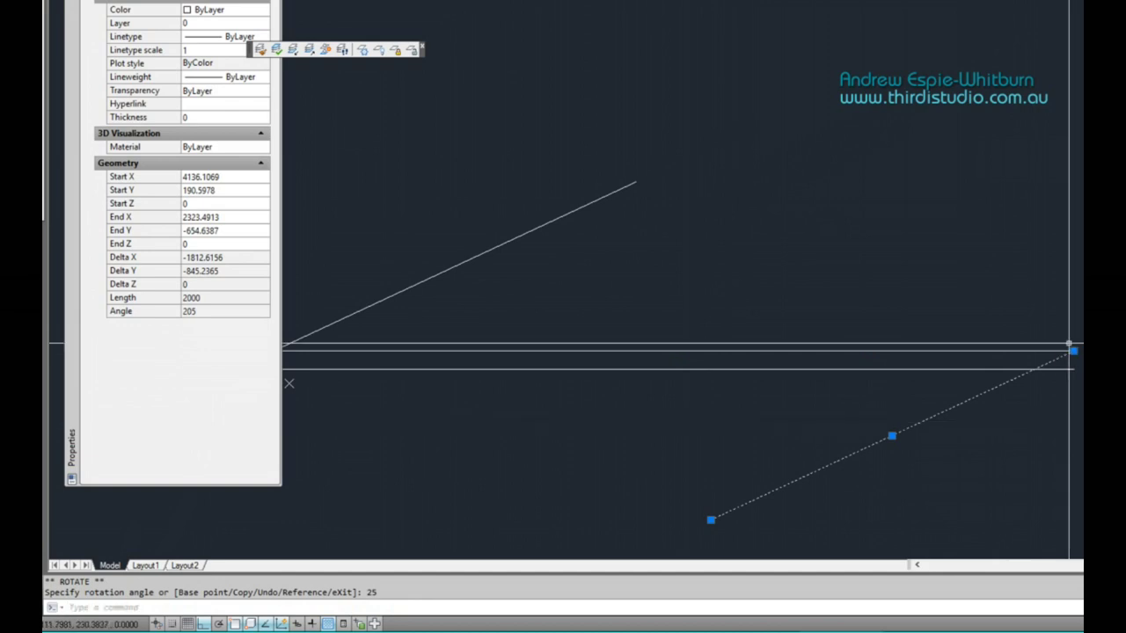
{"action": "type", "text": "u"}
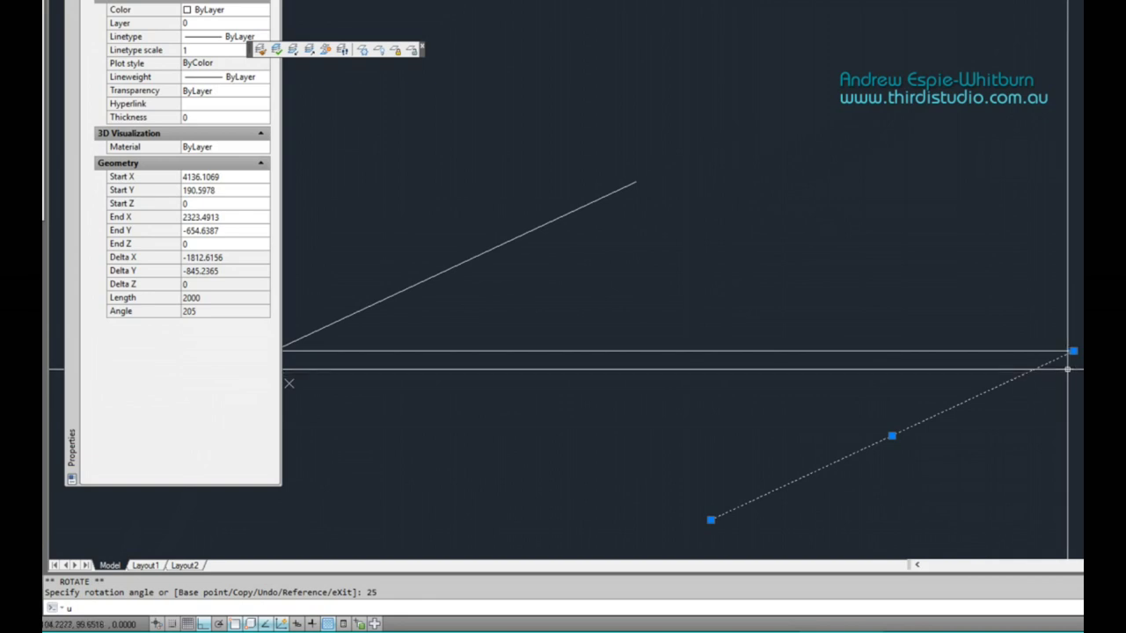
{"action": "key", "text": "Return"}
Grip-rotate the line by -25° about its right end so it rises to the left
{"action": "left_click", "coordinate": [1065, 352]}
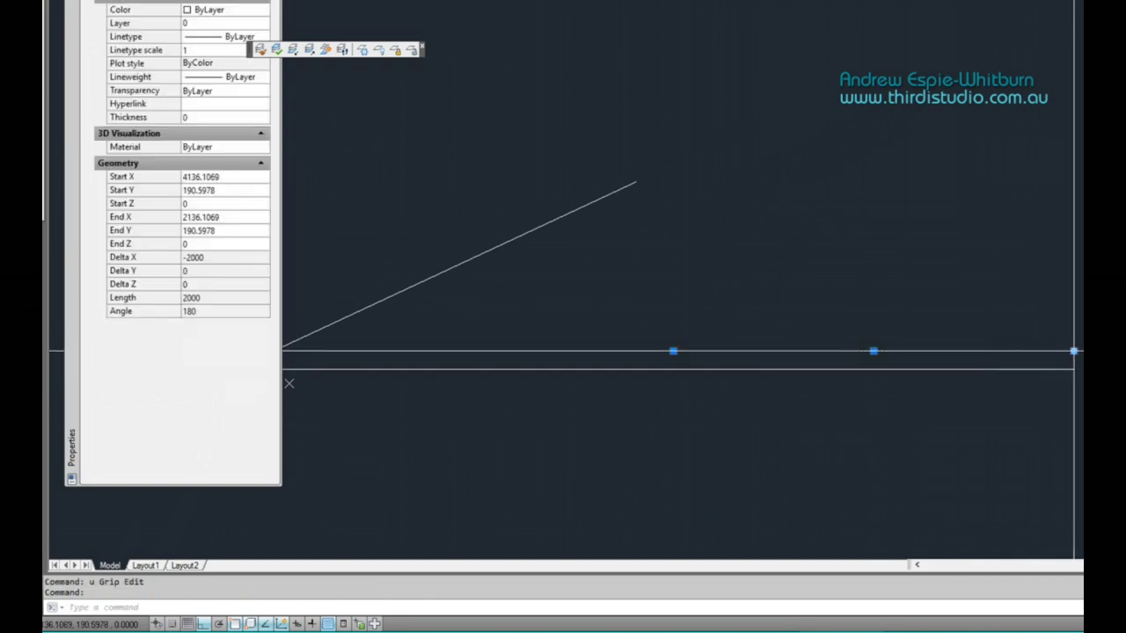
{"action": "left_click", "coordinate": [1074, 351]}
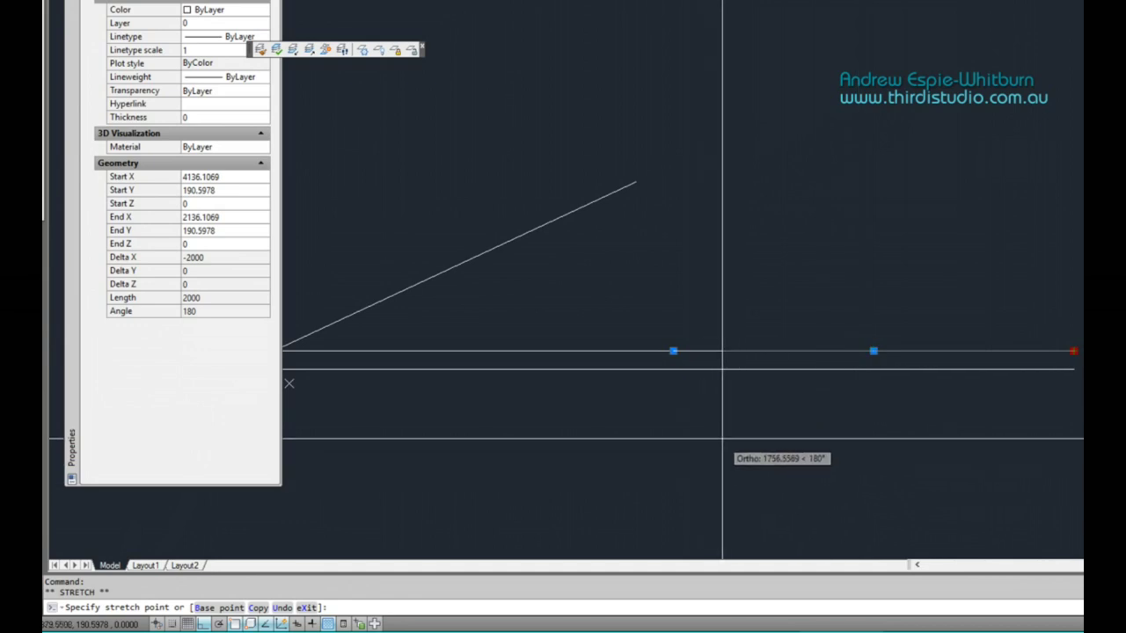
{"action": "key", "text": "space"}
{"action": "key", "text": "space"}
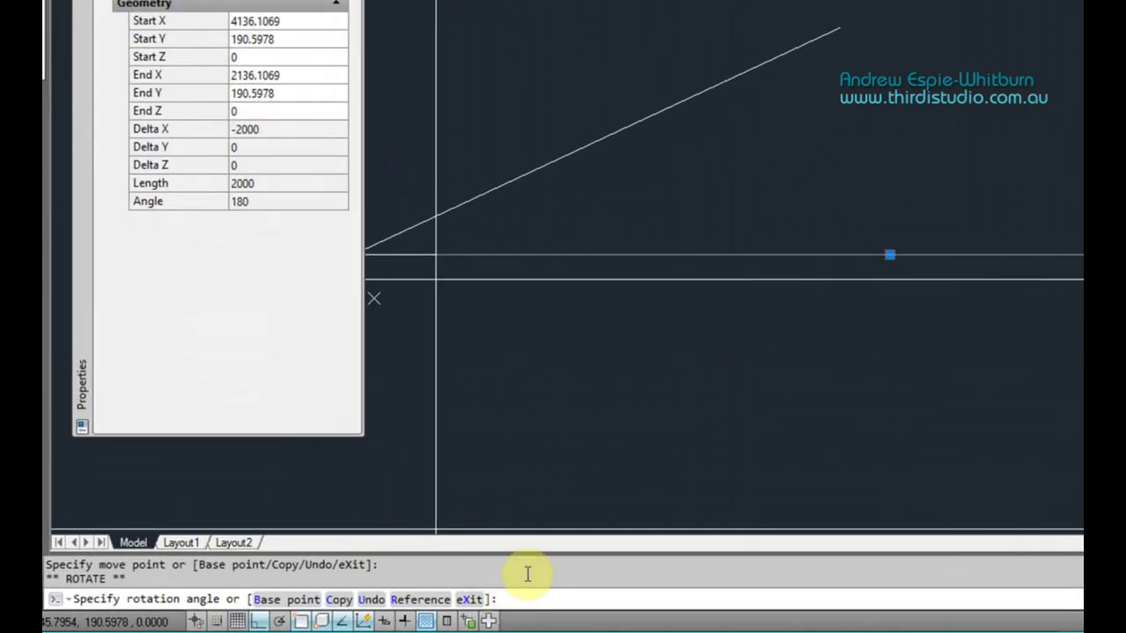
{"action": "type", "text": "-25"}
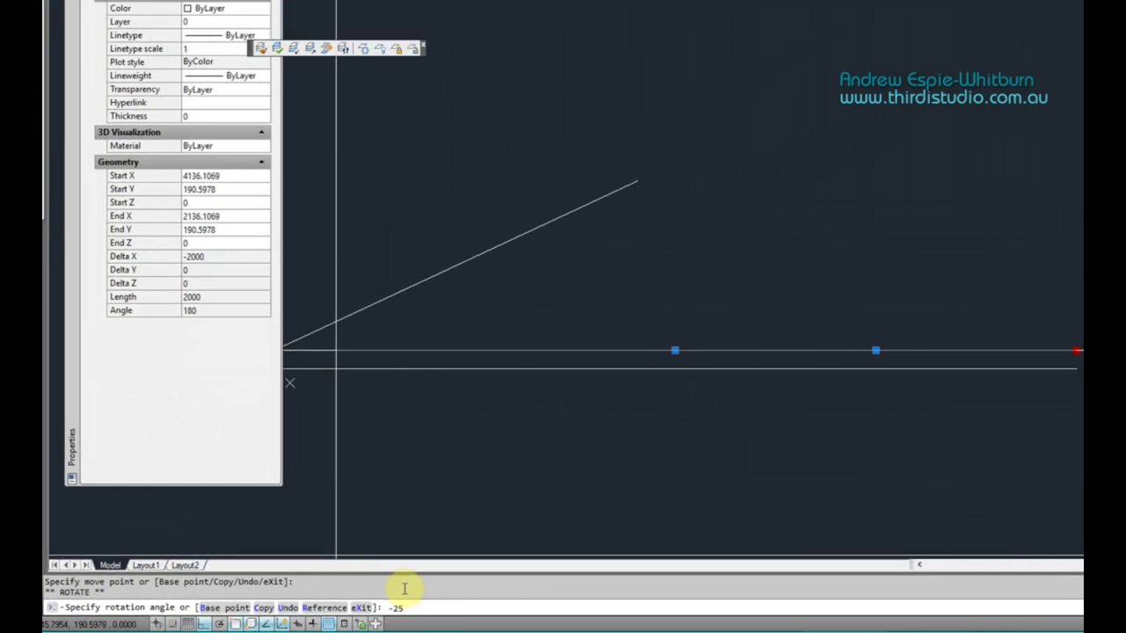
{"action": "key", "text": "Return"}
{"action": "mouse_move", "coordinate": [734, 308]}
{"action": "middle_mouse_down"}
{"action": "mouse_move", "coordinate": [828, 308]}
{"action": "mouse_move", "coordinate": [766, 342]}
{"action": "middle_mouse_up"}
{"action": "key", "text": "Escape"}
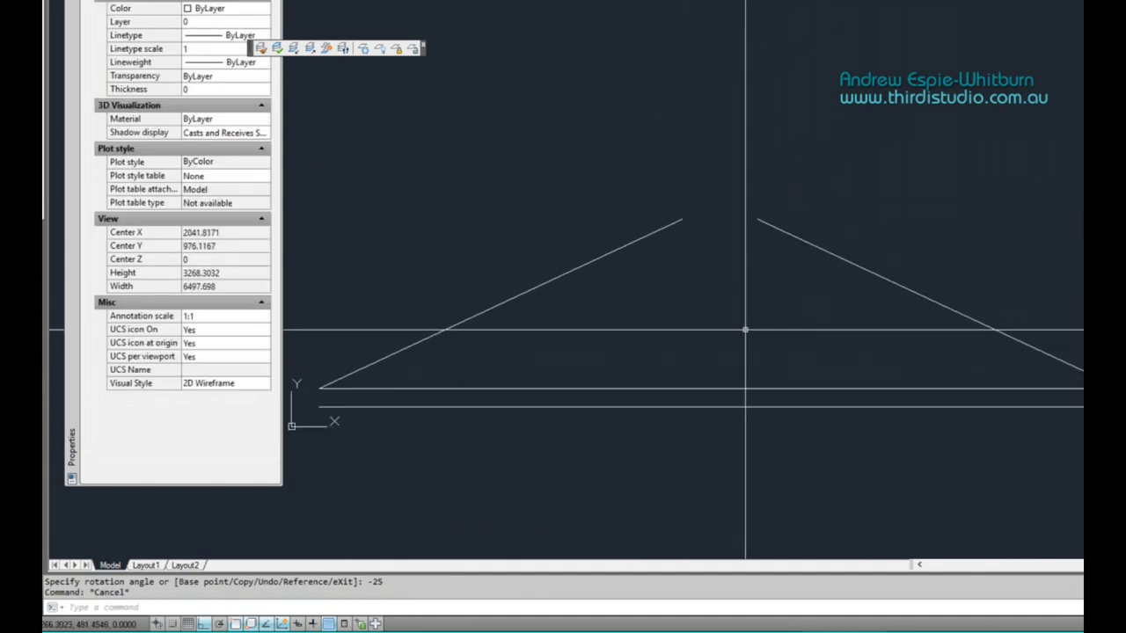
{"action": "scroll", "coordinate": [673, 221], "scroll_direction": "up", "scroll_amount": 2}
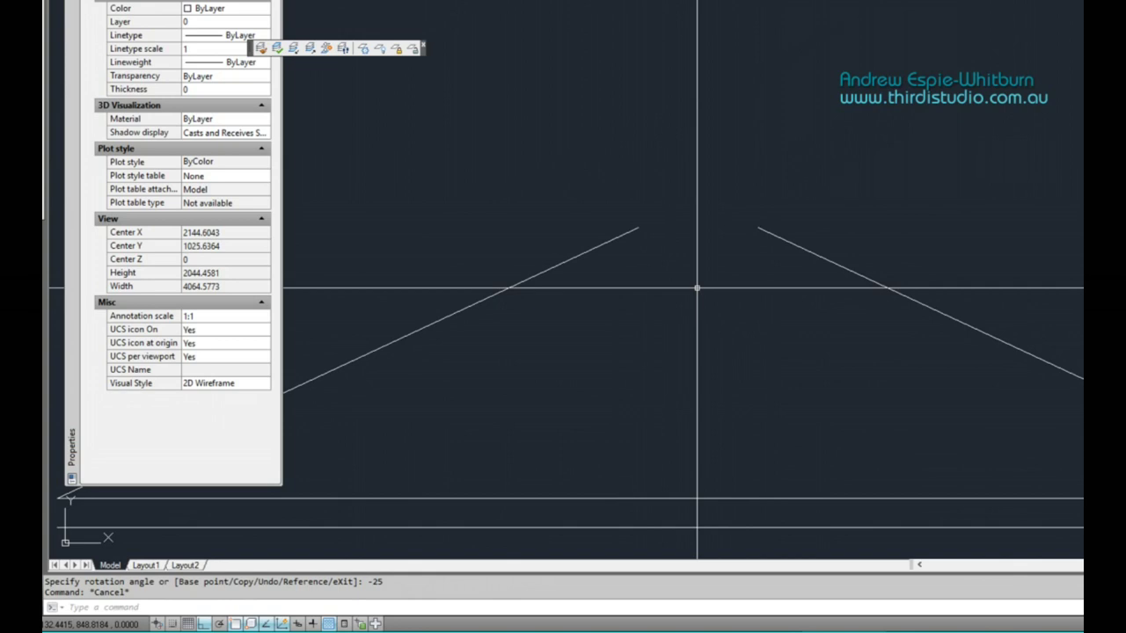
Fillet the two rafters with radius 0 so they meet at a sharp apex
{"action": "type", "text": "F"}
{"action": "key", "text": "Return"}
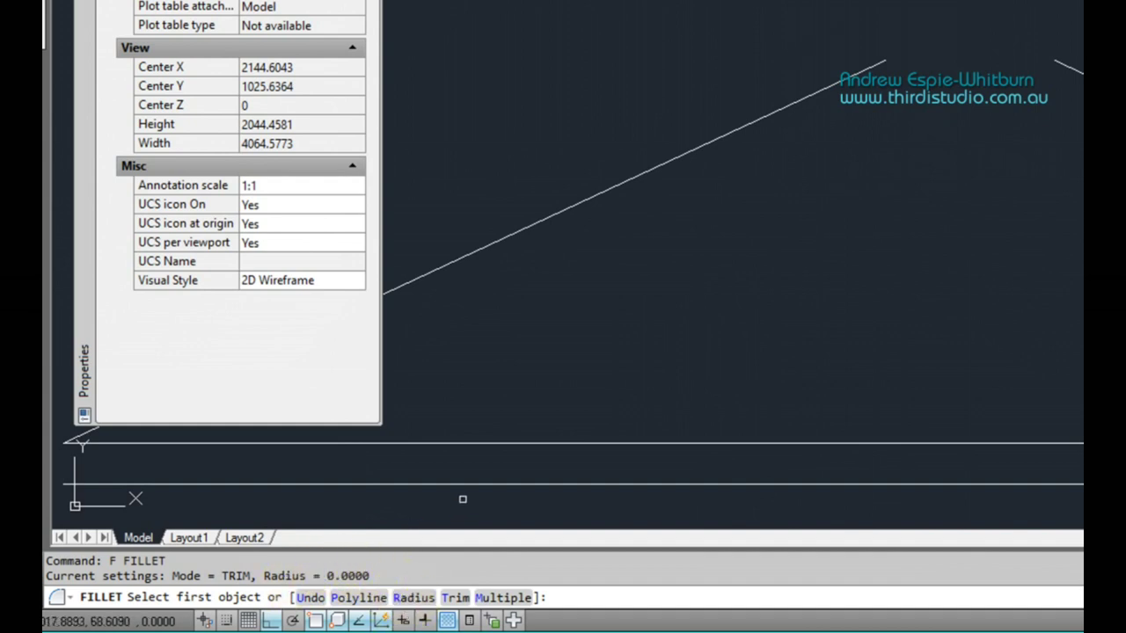
{"action": "key", "text": "Return"}
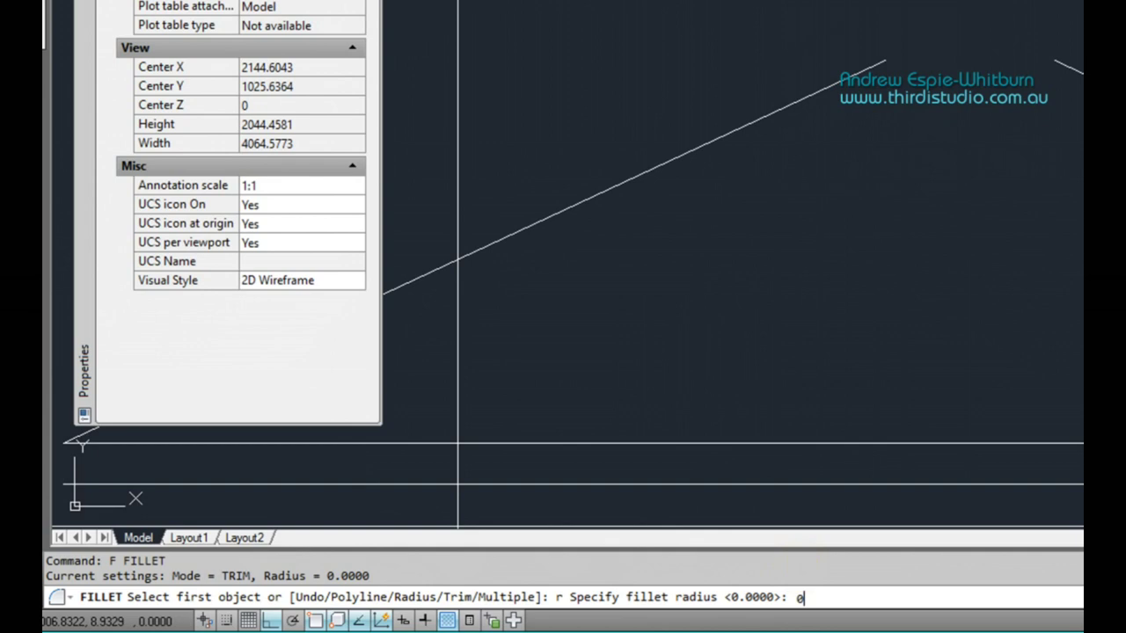
{"action": "key", "text": "Return"}
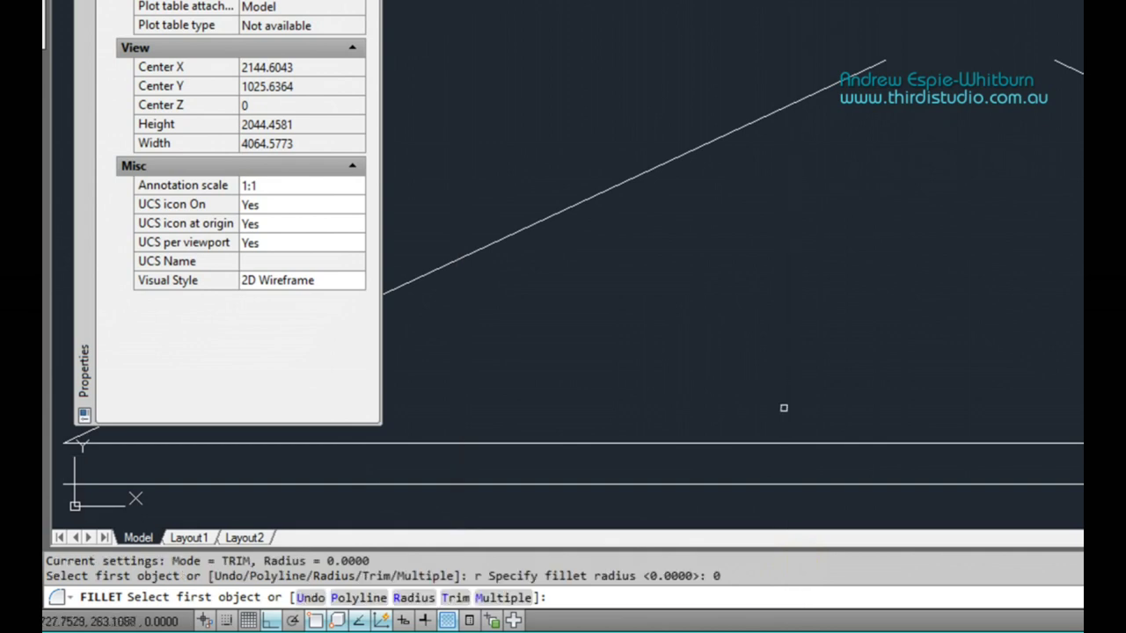
{"action": "left_click", "coordinate": [855, 75]}
{"action": "left_click", "coordinate": [1062, 66]}
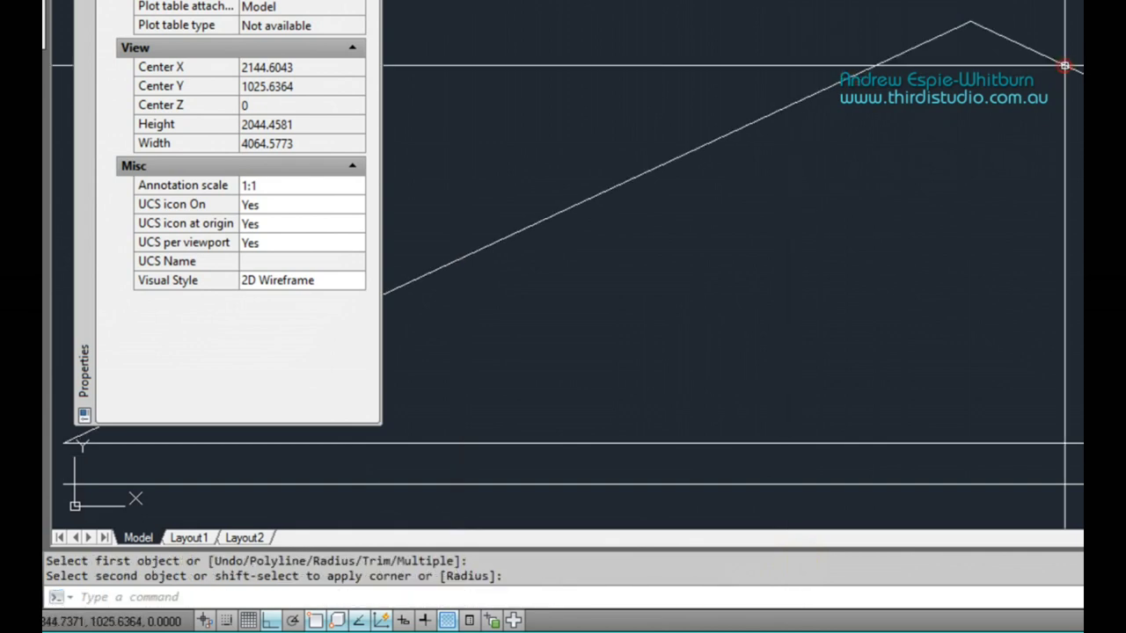
{"action": "scroll", "coordinate": [944, 43], "scroll_direction": "up", "scroll_amount": 10}
{"action": "scroll", "coordinate": [800, 121], "scroll_direction": "up", "scroll_amount": 12}
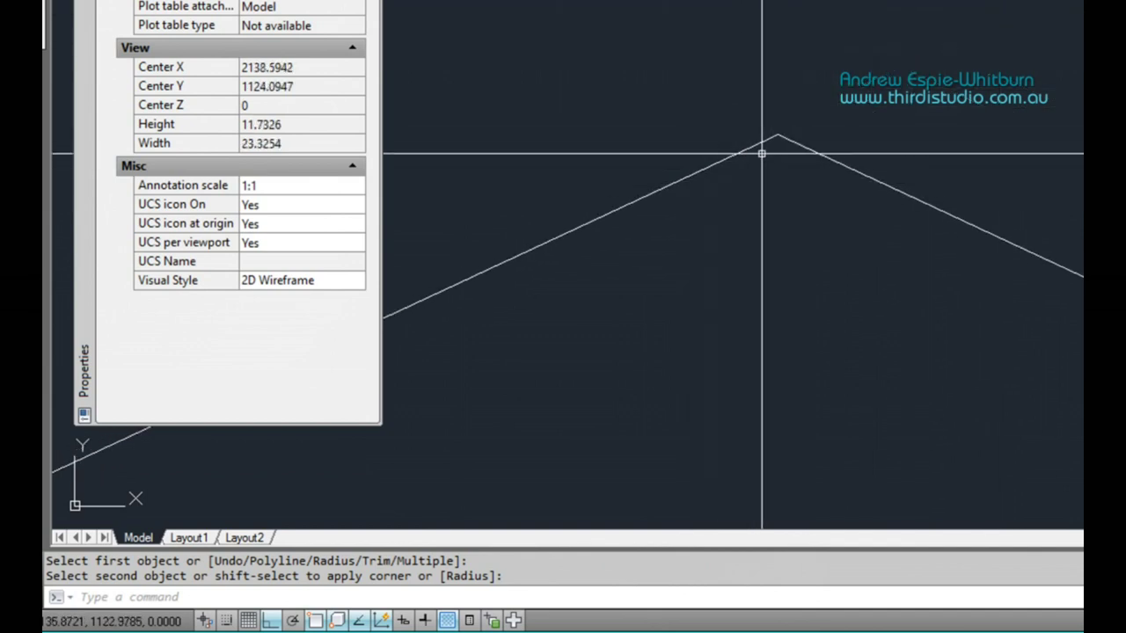
{"action": "key", "text": "Escape"}
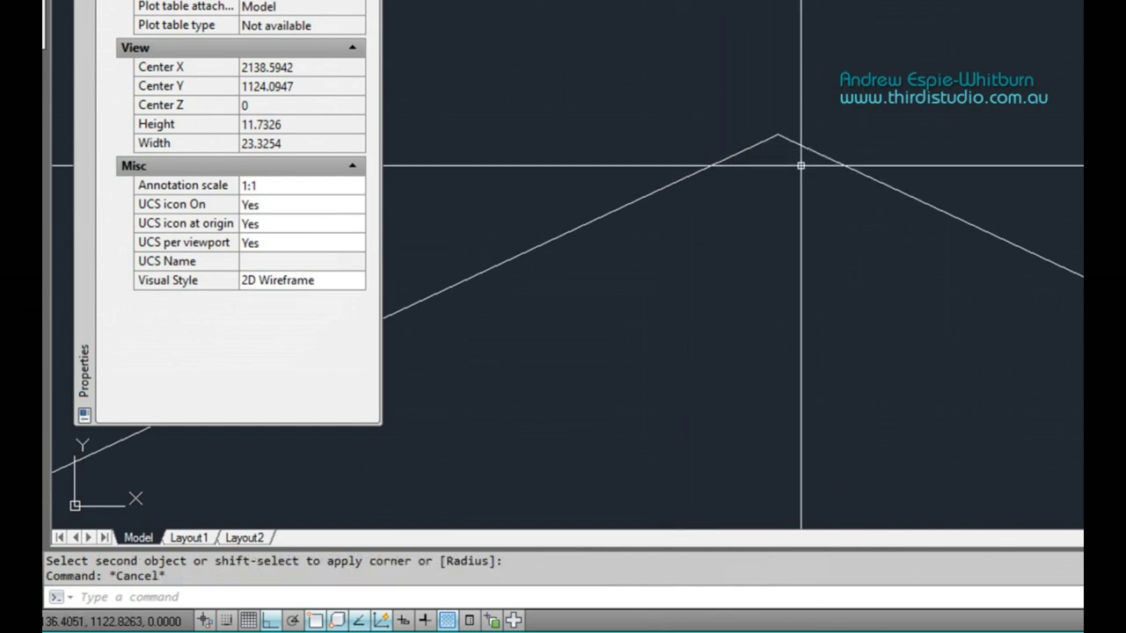
Try a radius 45 fillet on the rafters, rounding the apex
{"action": "type", "text": "f"}
{"action": "key", "text": "Return"}
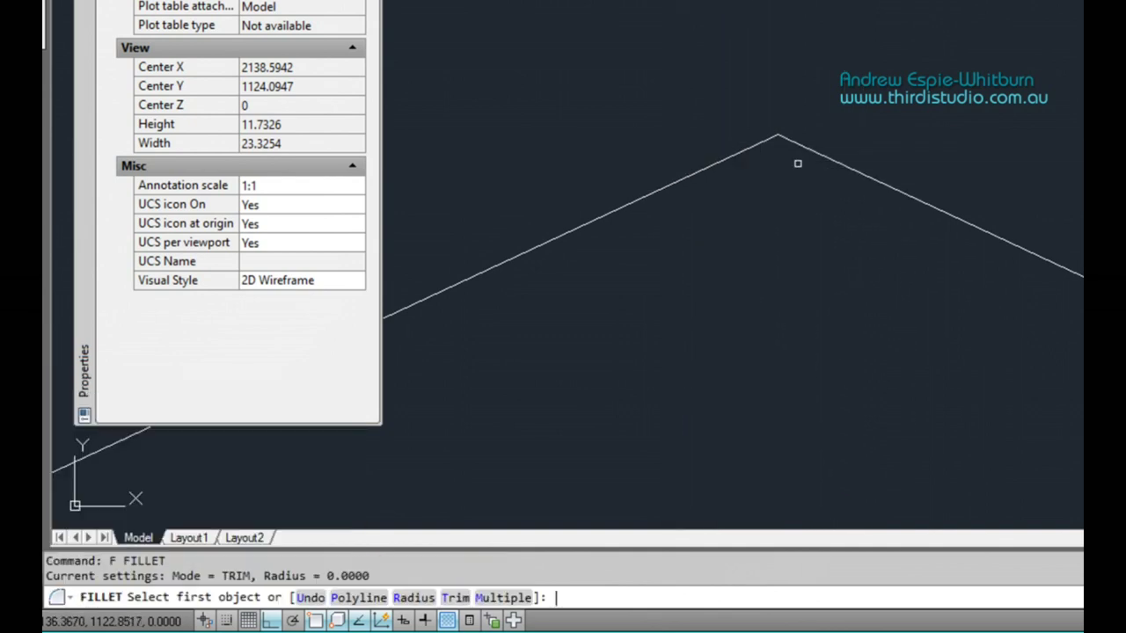
{"action": "type", "text": "r"}
{"action": "key", "text": "Return"}
{"action": "scroll", "coordinate": [796, 154], "scroll_direction": "down", "scroll_amount": 2}
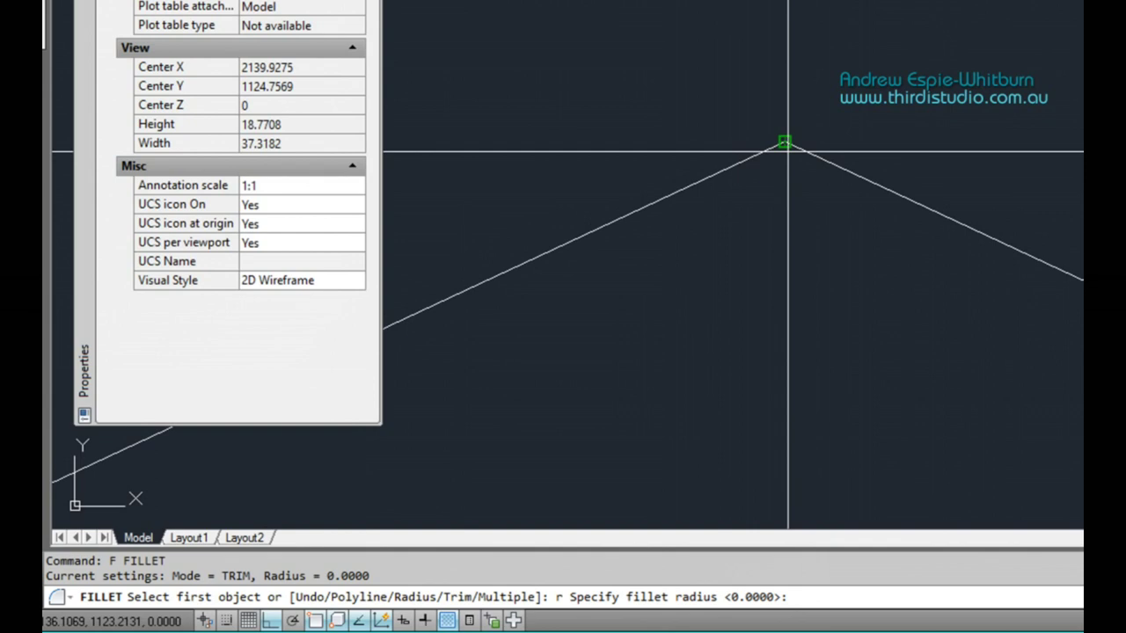
{"action": "type", "text": "45"}
{"action": "key", "text": "Return"}
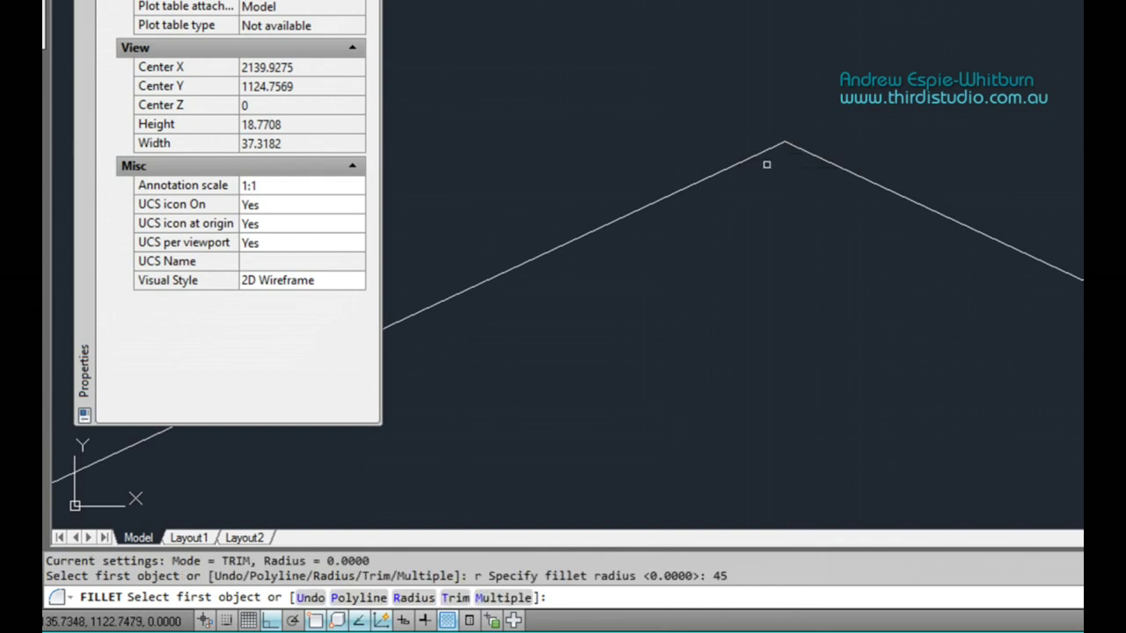
{"action": "left_click", "coordinate": [746, 163]}
{"action": "left_click", "coordinate": [830, 162]}
{"action": "scroll", "coordinate": [916, 258], "scroll_direction": "down", "scroll_amount": 8}
{"action": "scroll", "coordinate": [916, 258], "scroll_direction": "down", "scroll_amount": 2}
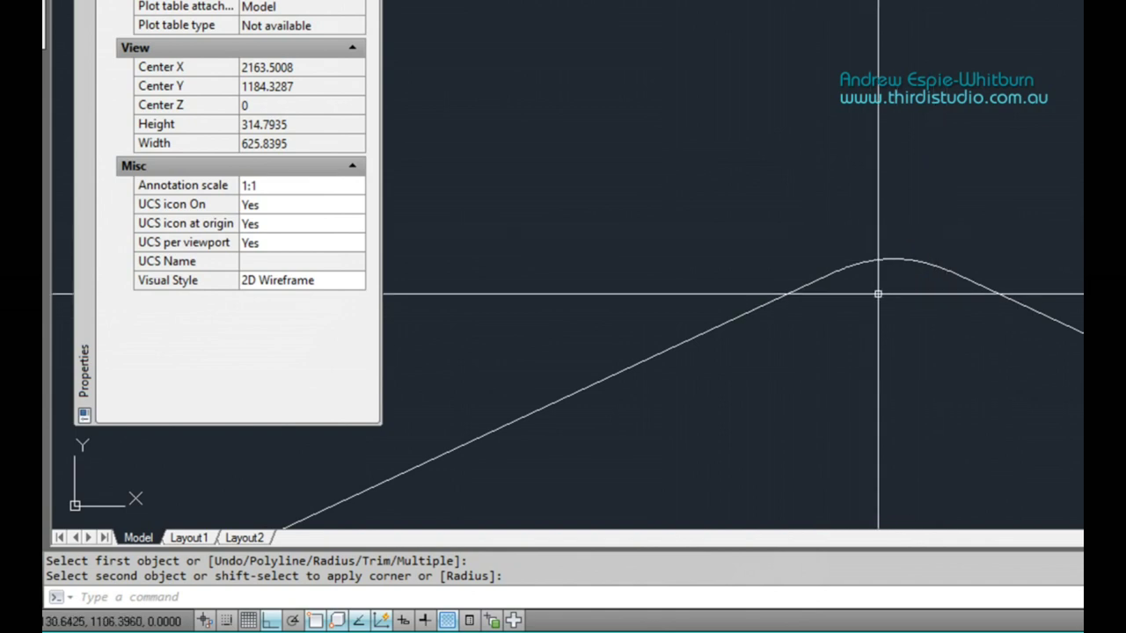
{"action": "scroll", "coordinate": [906, 276], "scroll_direction": "up", "scroll_amount": 2}
{"action": "key", "text": "Escape"}
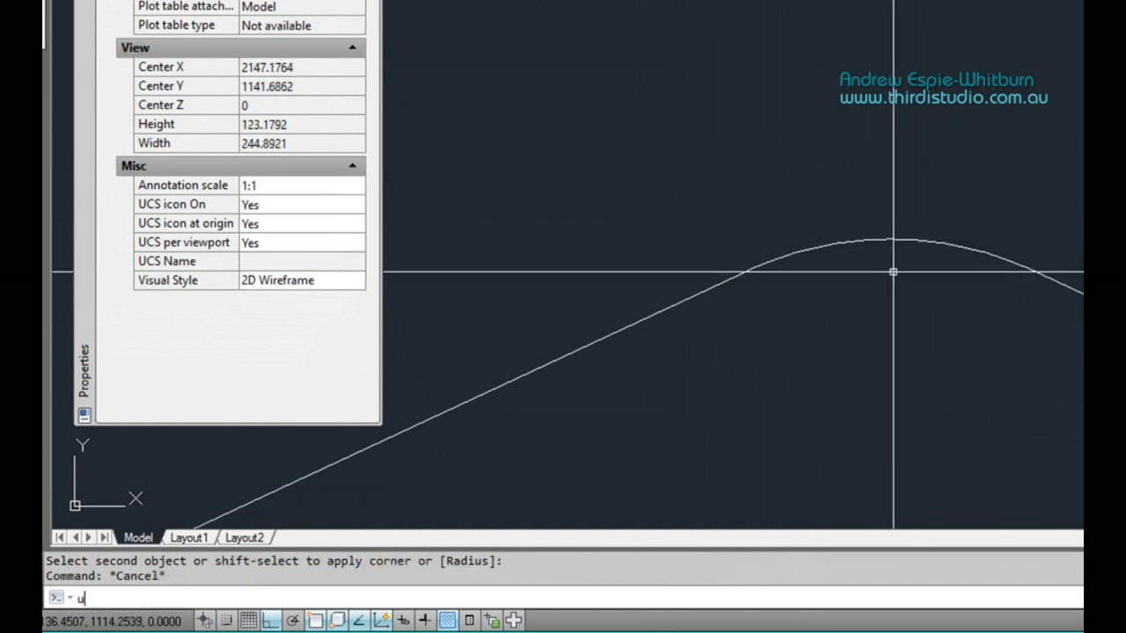
Undo twice with U to restore the sharp apex
{"action": "type", "text": "u"}
{"action": "key", "text": "Return"}
{"action": "type", "text": "u"}
{"action": "key", "text": "Return"}
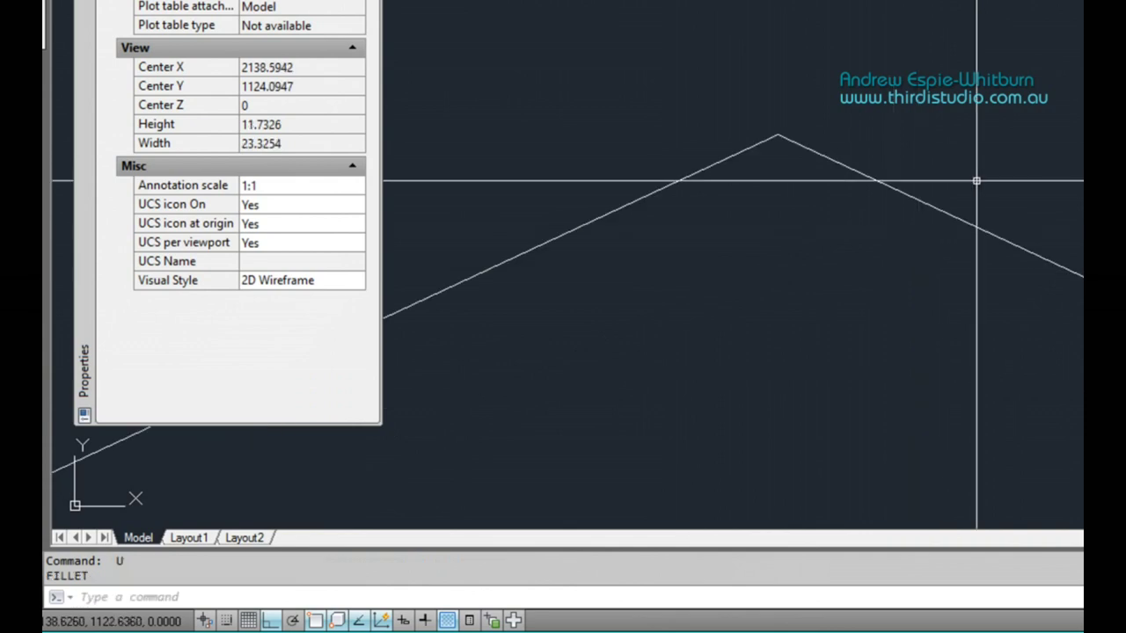
{"action": "scroll", "coordinate": [915, 236], "scroll_direction": "down", "scroll_amount": 4}
{"action": "scroll", "coordinate": [885, 248], "scroll_direction": "down", "scroll_amount": 2}
{"action": "middle_click_drag", "start_coordinate": [885, 252], "coordinate": [1043, 196]}
{"action": "scroll", "coordinate": [1033, 251], "scroll_direction": "down", "scroll_amount": 3}
{"action": "scroll", "coordinate": [1032, 297], "scroll_direction": "down", "scroll_amount": 5}
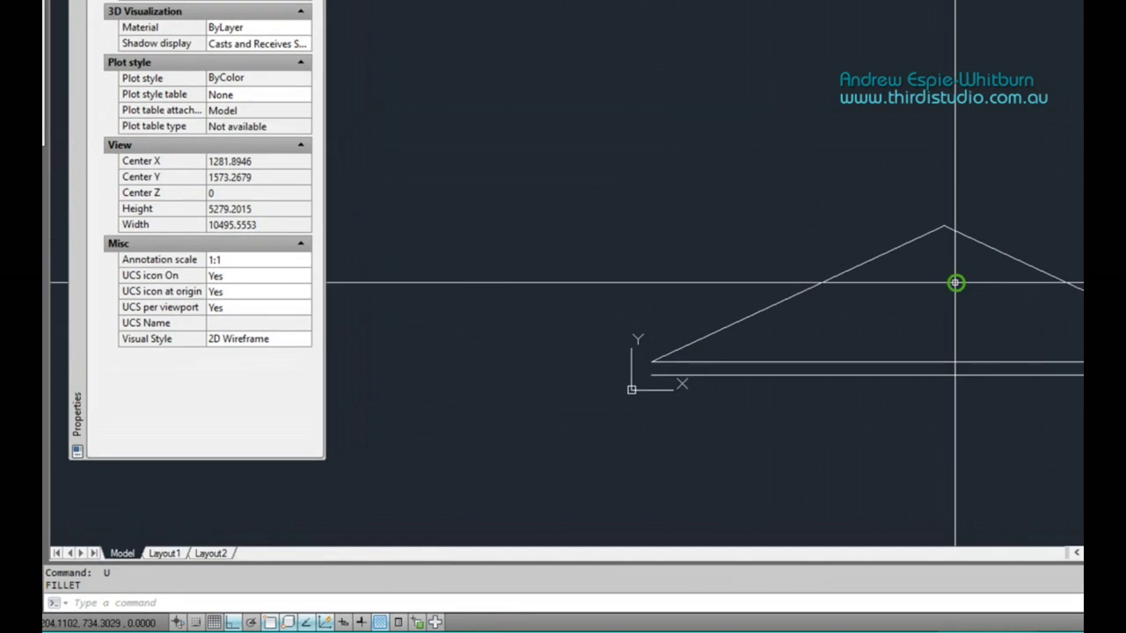
{"action": "key", "text": "Escape"}
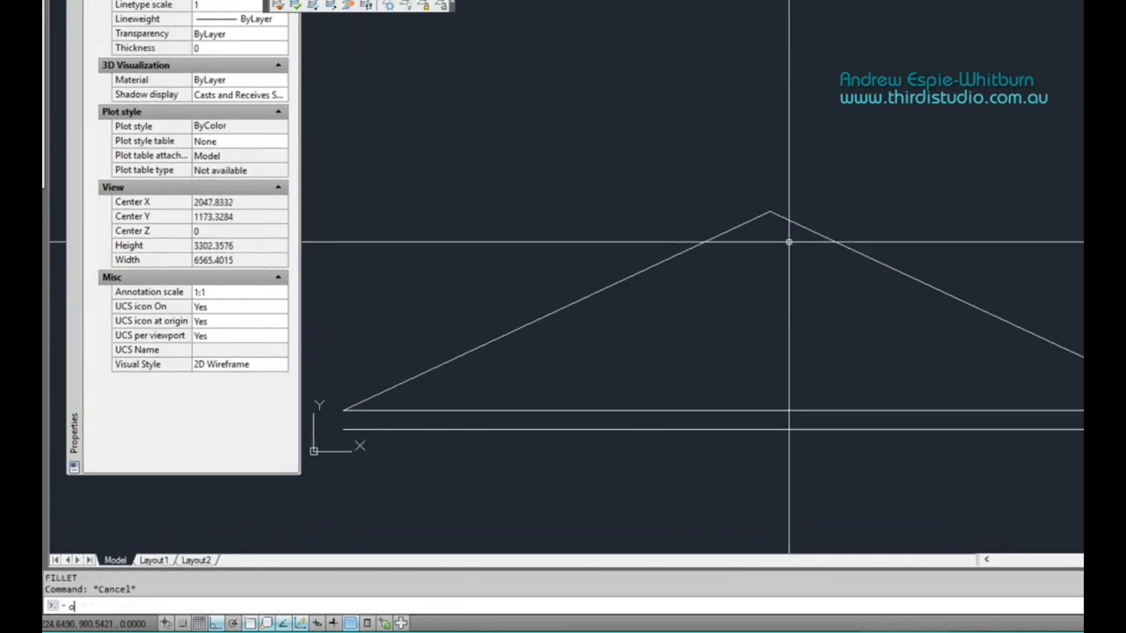
Offset the left roof line 90 units upward
{"action": "type", "text": "o"}
{"action": "key", "text": "Return"}
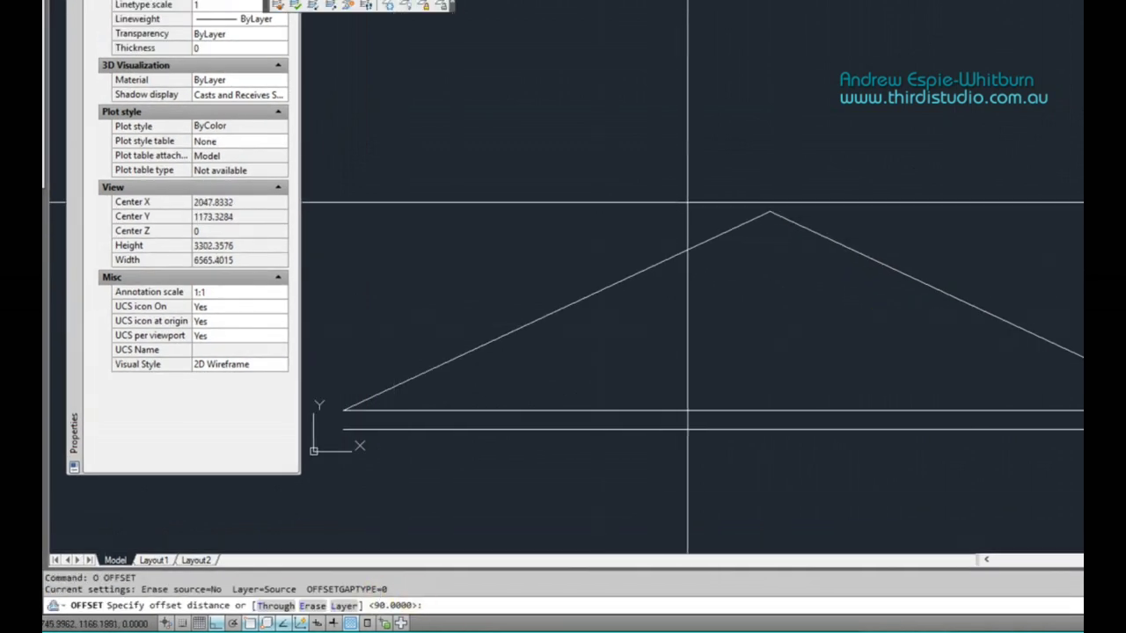
{"action": "key", "text": "Return"}
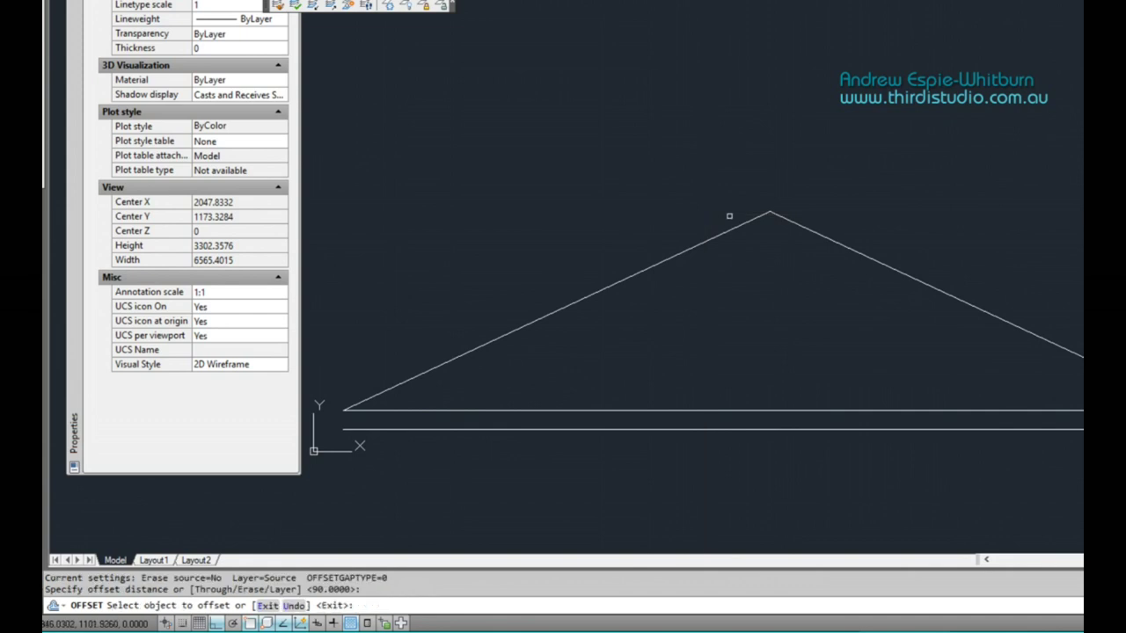
{"action": "left_click", "coordinate": [743, 222]}
{"action": "left_click", "coordinate": [705, 190]}
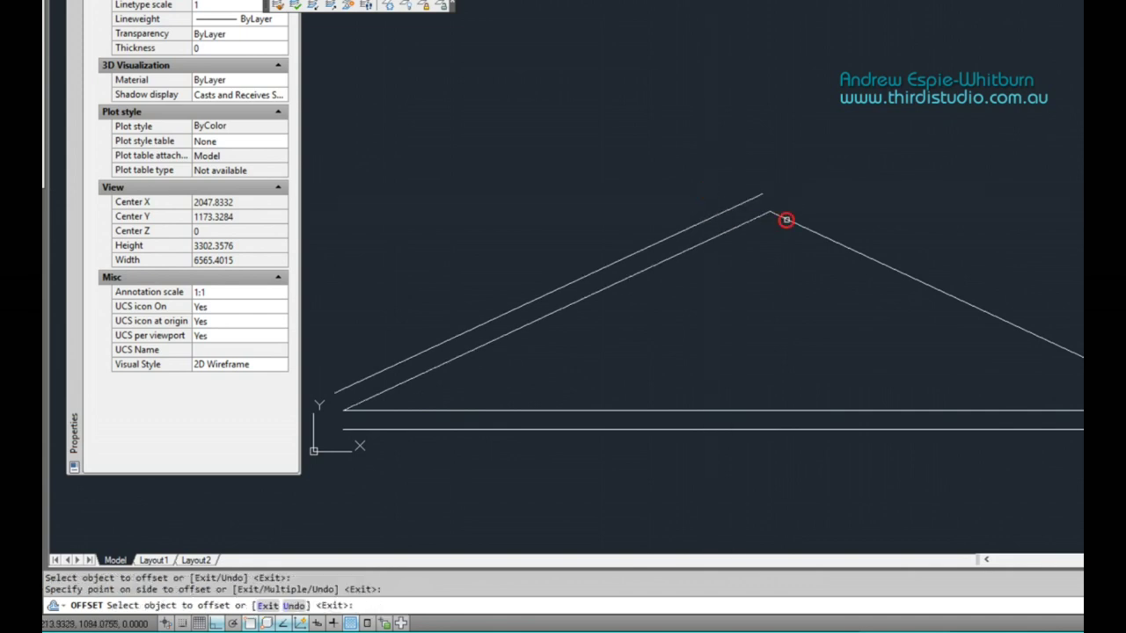
{"action": "key", "text": "Escape"}
Fillet the two outer roof lines at radius 0 to form a sharp apex
{"action": "scroll", "coordinate": [750, 195], "scroll_direction": "up", "scroll_amount": 2}
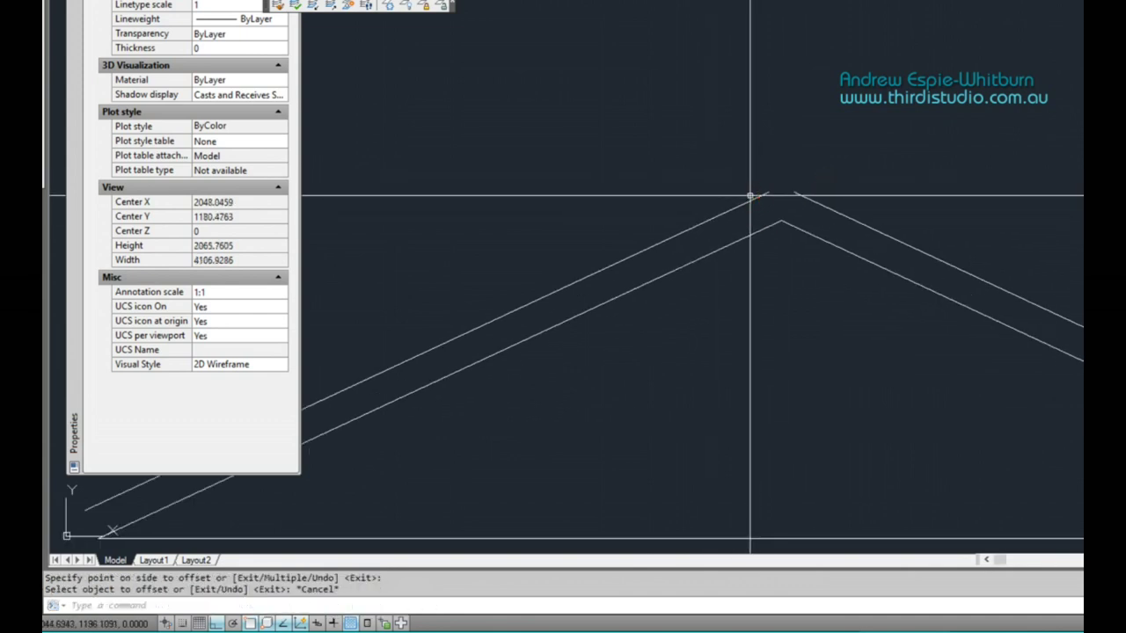
{"action": "type", "text": "f"}
{"action": "key", "text": "Return"}
{"action": "left_click", "coordinate": [750, 201]}
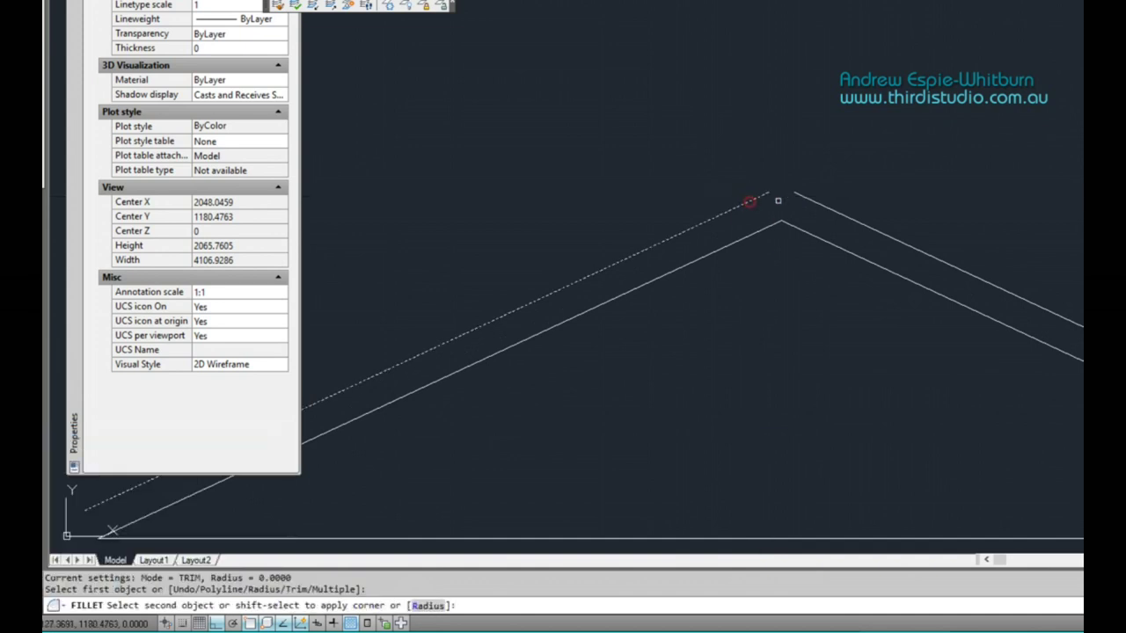
{"action": "left_click", "coordinate": [804, 198]}
{"action": "scroll", "coordinate": [802, 196], "scroll_direction": "down", "scroll_amount": 4}
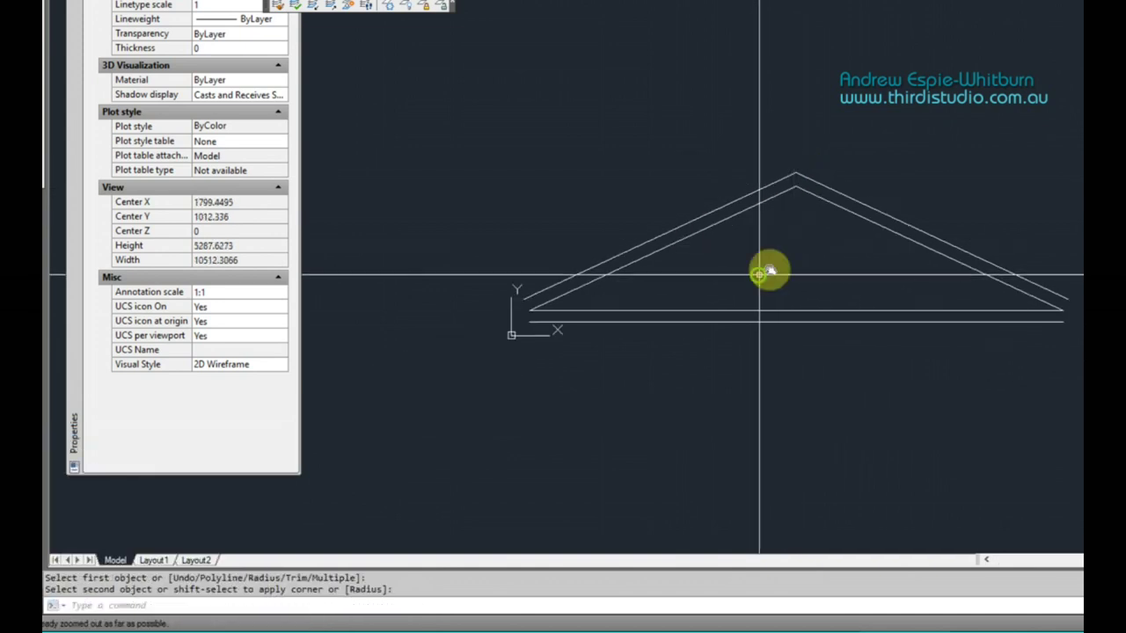
{"action": "scroll", "coordinate": [569, 312], "scroll_direction": "up", "scroll_amount": 2}
{"action": "left_click", "coordinate": [573, 300]}
{"action": "middle_click_drag", "start_coordinate": [573, 300], "coordinate": [621, 220]}
Draw a vertical wall line straight down from the left roof corner
{"action": "type", "text": "l"}
{"action": "key", "text": "Return"}
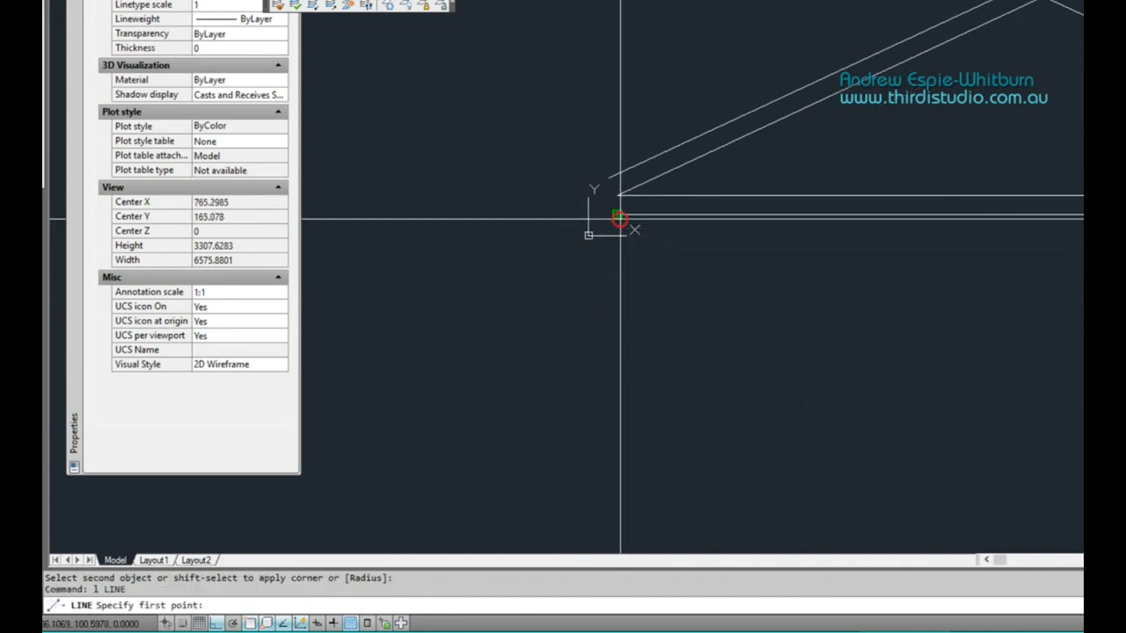
{"action": "left_click", "coordinate": [620, 219]}
{"action": "left_click", "coordinate": [621, 404]}
{"action": "key", "text": "Escape"}
{"action": "scroll", "coordinate": [715, 312], "scroll_direction": "down", "scroll_amount": 2}
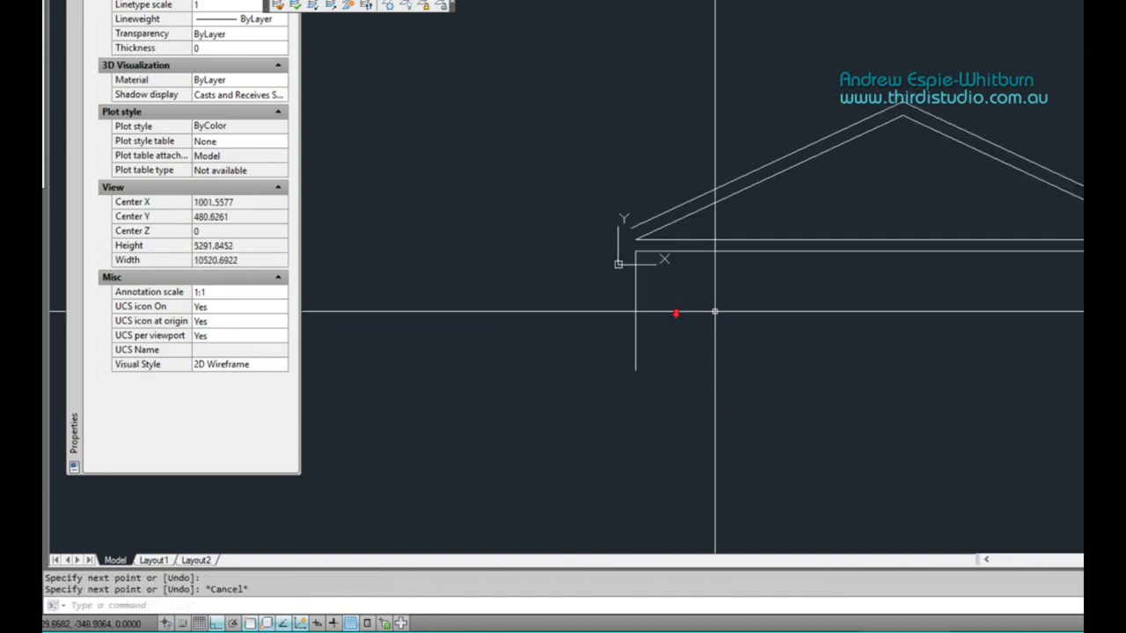
{"action": "key", "text": "Return"}
{"action": "left_click", "coordinate": [636, 251]}
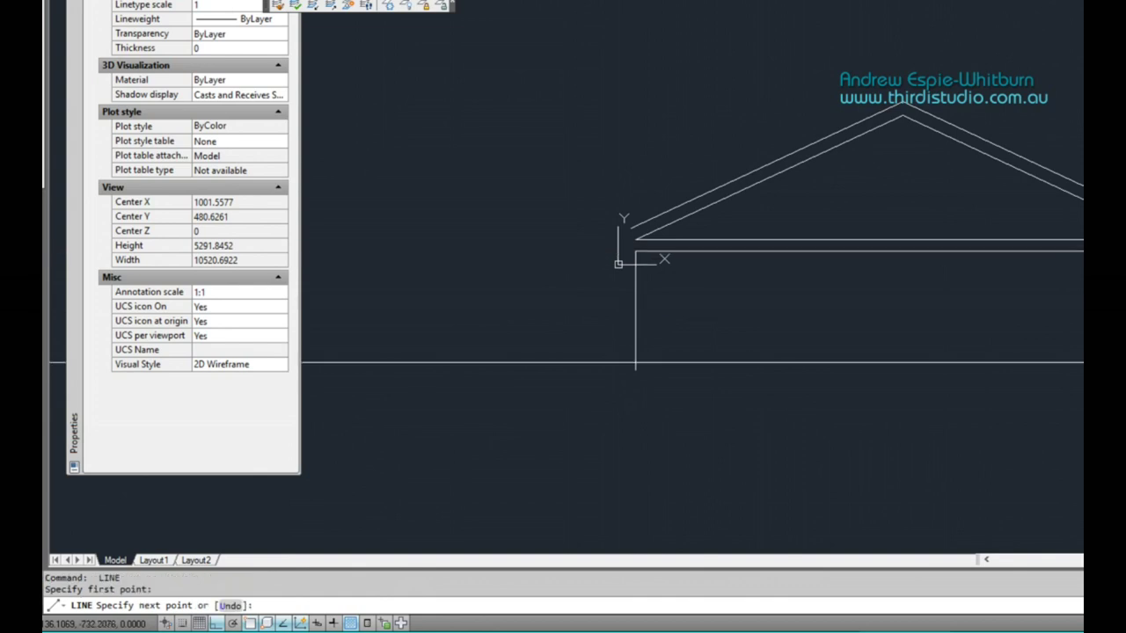
{"action": "key", "text": "Escape"}
{"action": "scroll", "coordinate": [976, 290], "scroll_direction": "up", "scroll_amount": 2}
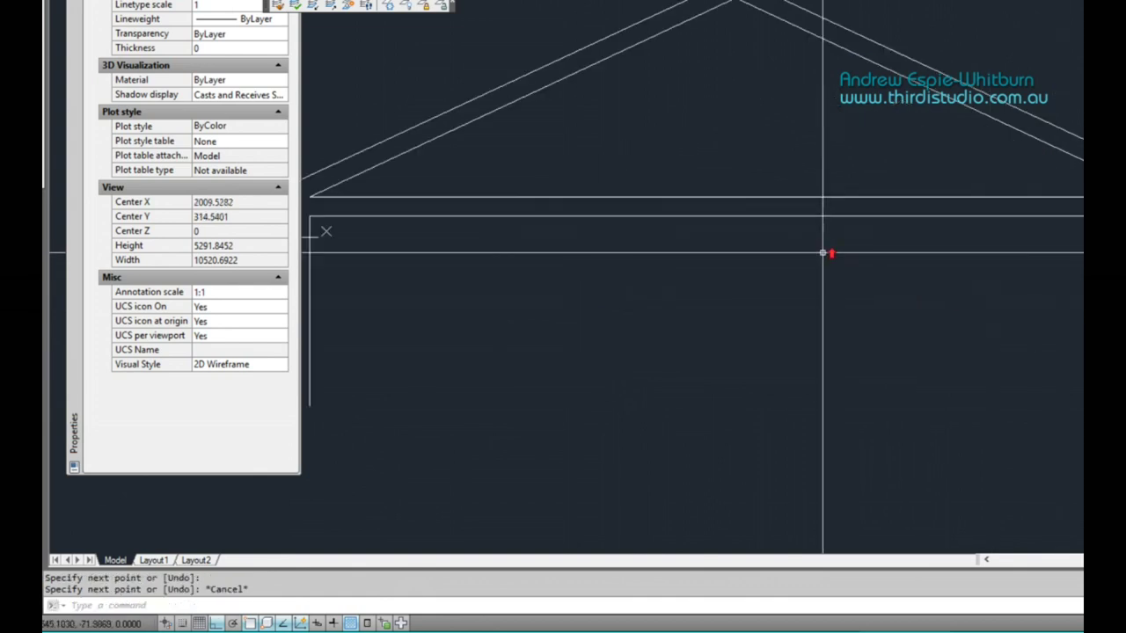
Offset the vertical wall line 90 units to the inner side
{"action": "middle_click_drag", "start_coordinate": [886, 249], "coordinate": [869, 246]}
{"action": "type", "text": "o"}
{"action": "key", "text": "Return"}
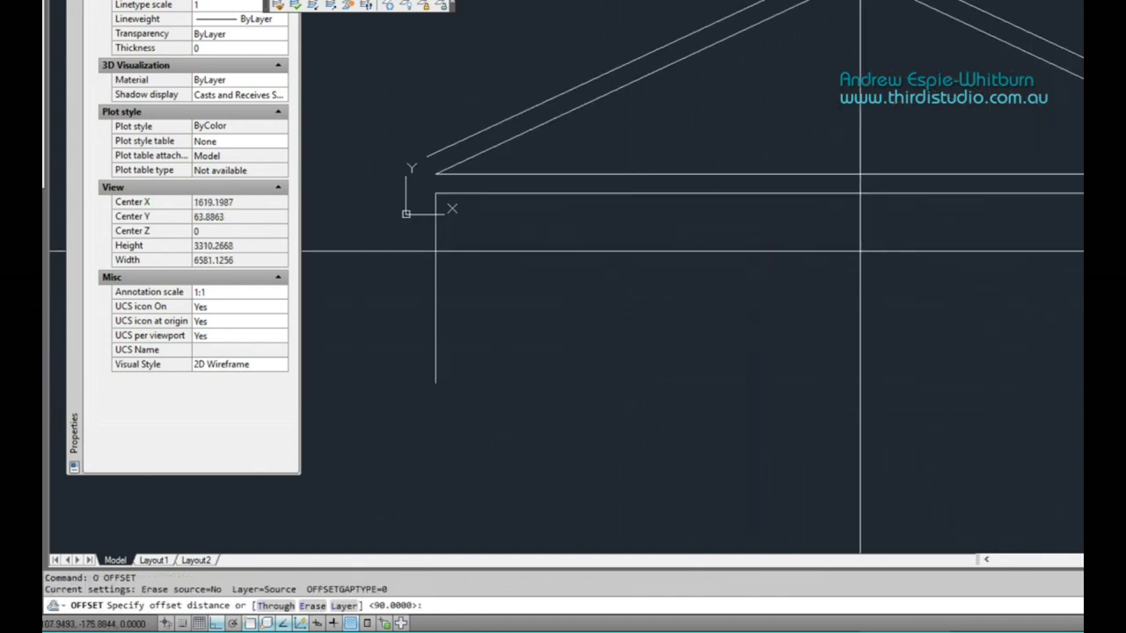
{"action": "type", "text": "90"}
{"action": "key", "text": "Return"}
{"action": "left_click", "coordinate": [435, 250]}
{"action": "left_click", "coordinate": [558, 240]}
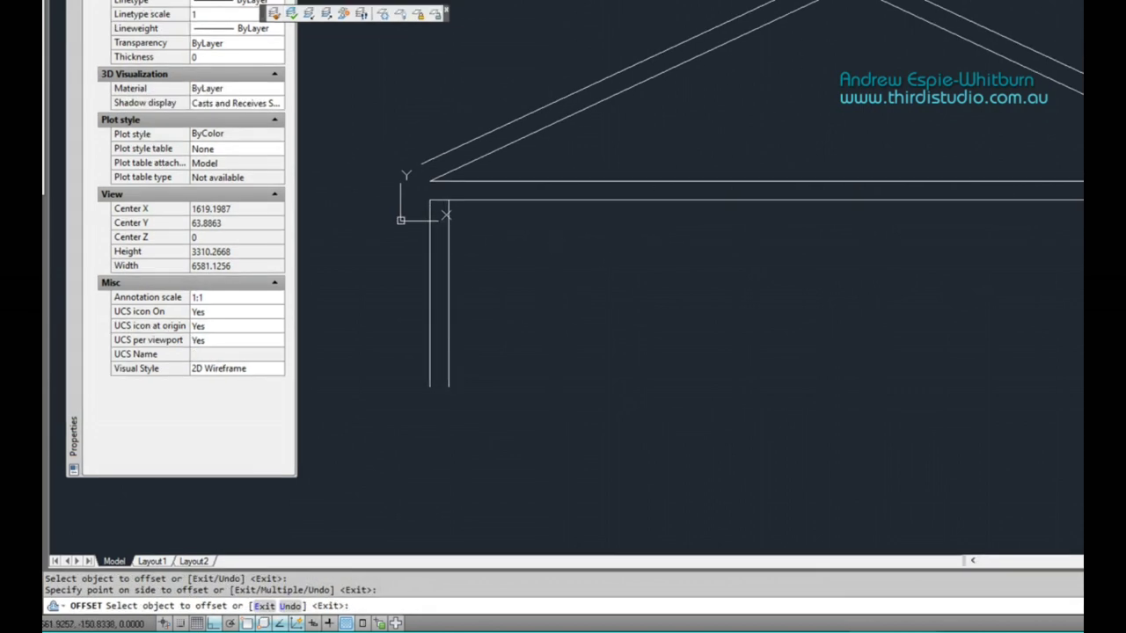
{"action": "key", "text": "Escape"}
{"action": "scroll", "coordinate": [729, 250], "scroll_direction": "down", "scroll_amount": 2}
{"action": "scroll", "coordinate": [599, 283], "scroll_direction": "up", "scroll_amount": 4}
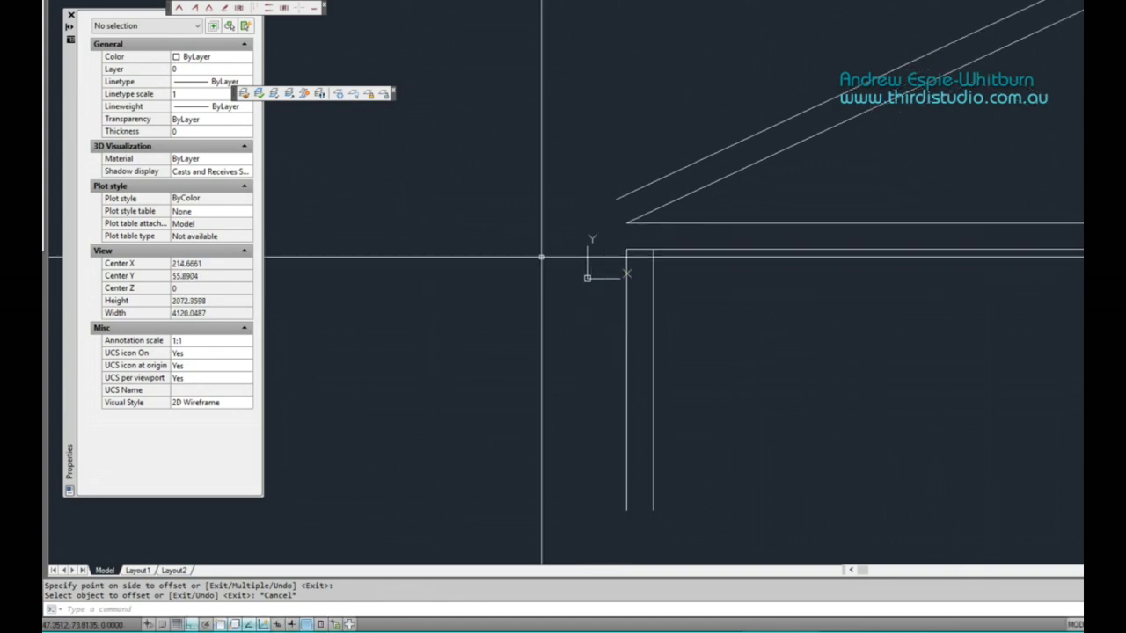
Offset the wall line 40 units left, then offset that copy further left
{"action": "middle_click_drag", "start_coordinate": [622, 262], "coordinate": [622, 249]}
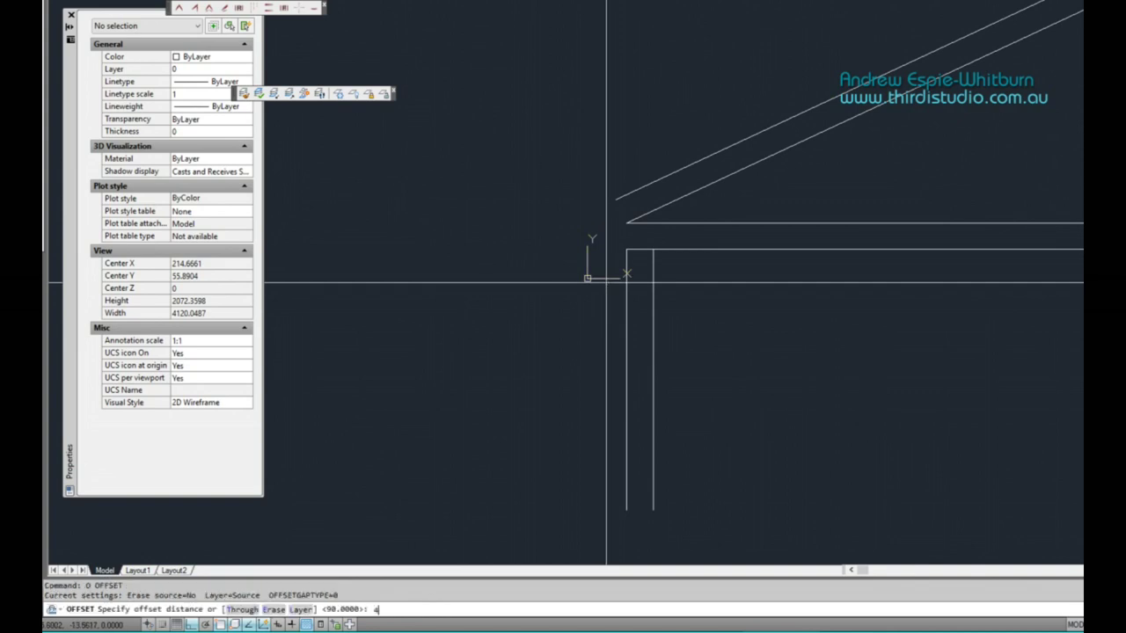
{"action": "type", "text": "0"}
{"action": "key", "text": "Return"}
{"action": "left_click", "coordinate": [626, 271]}
{"action": "left_click", "coordinate": [591, 267]}
{"action": "key", "text": "Escape"}
{"action": "type", "text": "0"}
{"action": "key", "text": "Return"}
{"action": "left_click", "coordinate": [615, 264]}
{"action": "left_click", "coordinate": [558, 276]}
{"action": "key", "text": "Escape"}
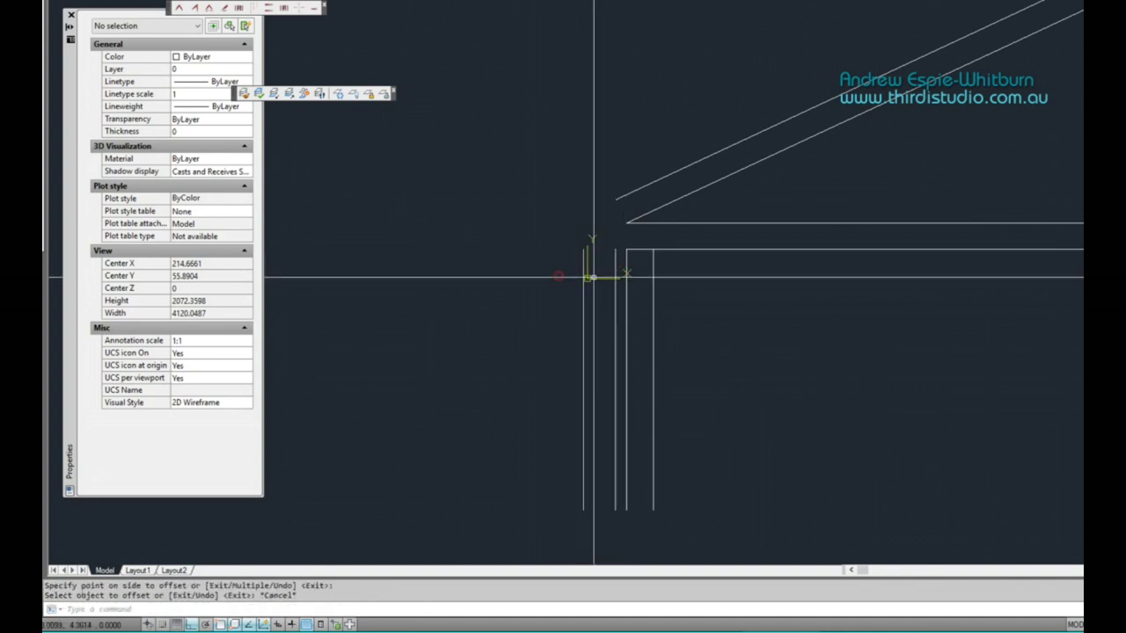
{"action": "scroll", "coordinate": [593, 278], "scroll_direction": "up", "scroll_amount": 2}
Measure the distance between two points near the wall corner
{"action": "type", "text": "d"}
{"action": "key", "text": "Return"}
{"action": "key", "text": "Escape"}
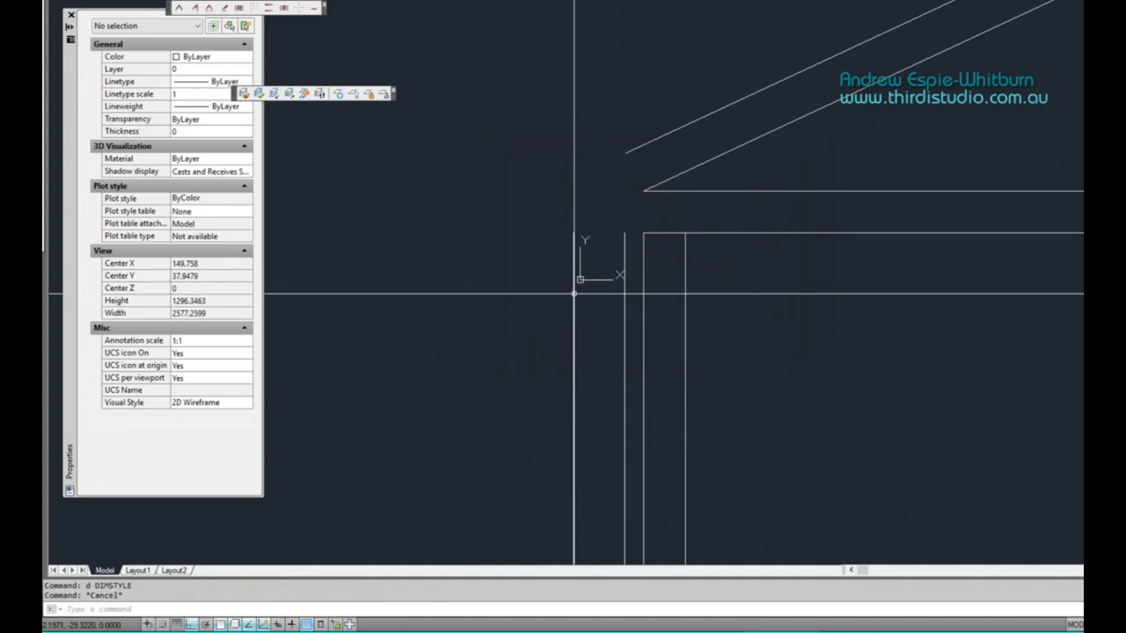
{"action": "left_click", "coordinate": [572, 294]}
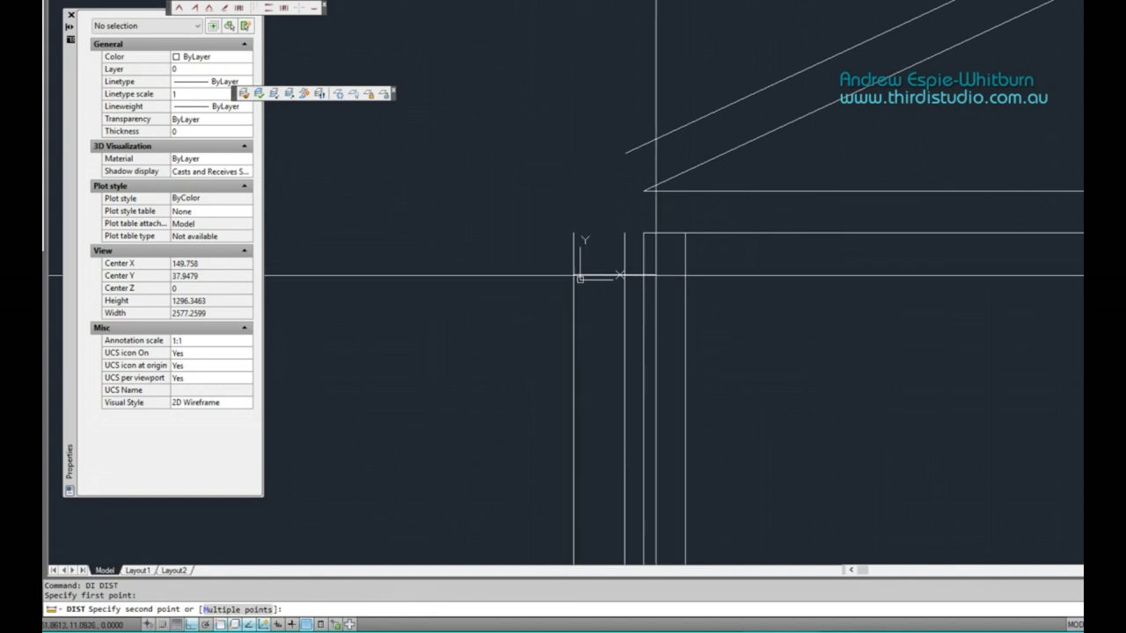
{"action": "left_click", "coordinate": [684, 273]}
{"action": "scroll", "coordinate": [660, 207], "scroll_direction": "down", "scroll_amount": 4}
{"action": "scroll", "coordinate": [651, 211], "scroll_direction": "up", "scroll_amount": 2}
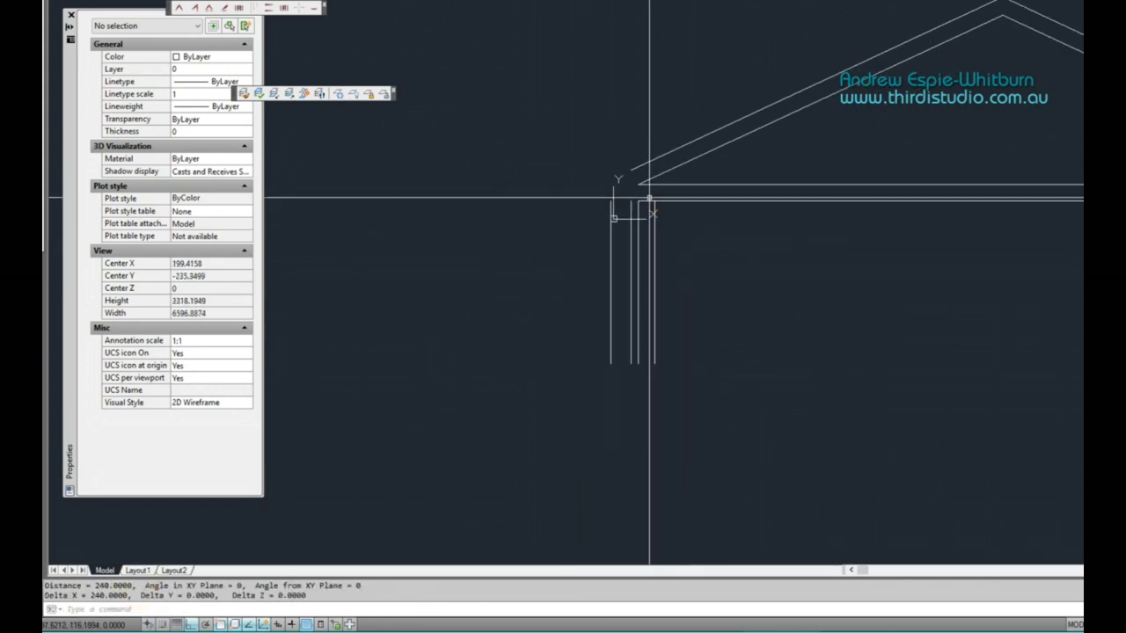
Offset the post's outer line 450 units to the left for the eave overhang
{"action": "mouse_move", "coordinate": [668, 207]}
{"action": "middle_mouse_down"}
{"action": "mouse_move", "coordinate": [699, 219]}
{"action": "mouse_move", "coordinate": [581, 226]}
{"action": "mouse_move", "coordinate": [542, 216]}
{"action": "middle_mouse_up"}
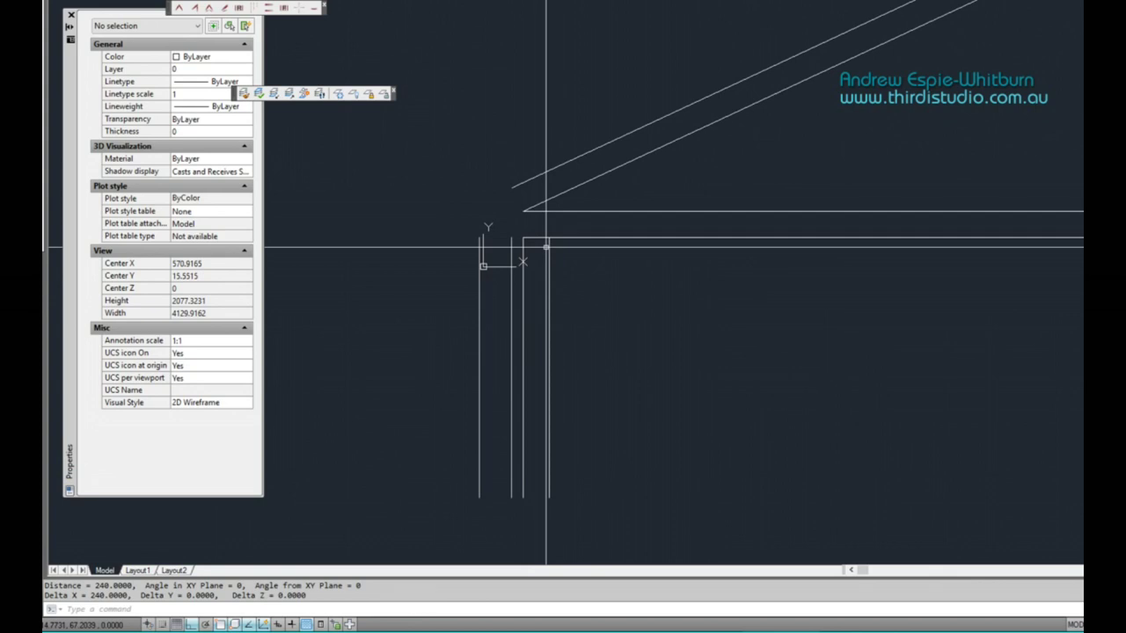
{"action": "middle_click_drag", "start_coordinate": [459, 279], "coordinate": [530, 251]}
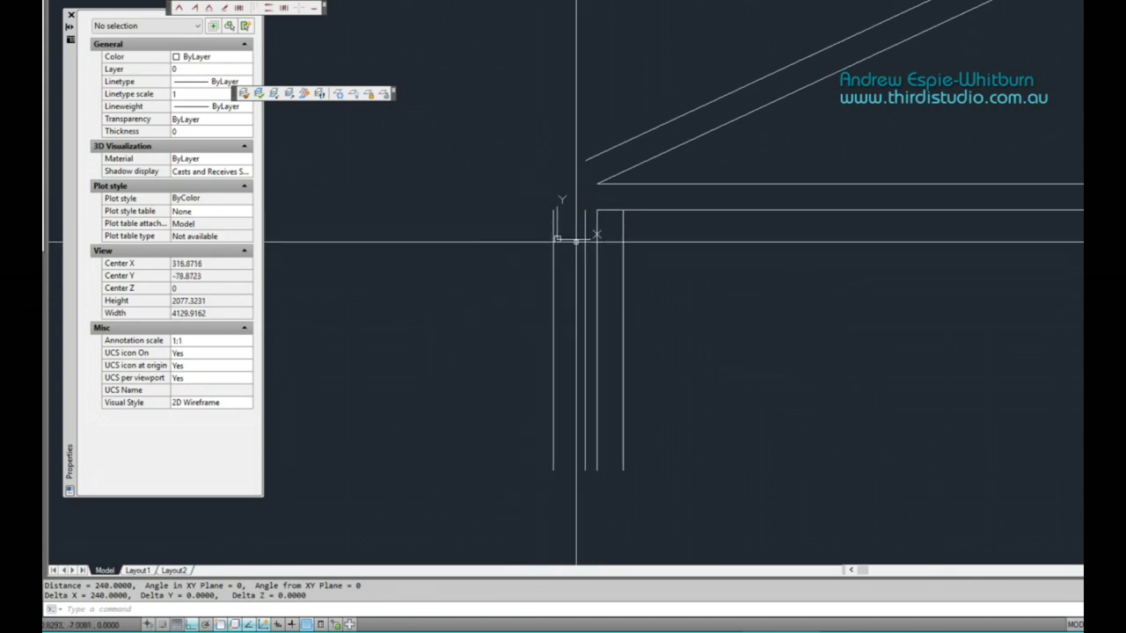
{"action": "middle_click_drag", "start_coordinate": [535, 255], "coordinate": [547, 249]}
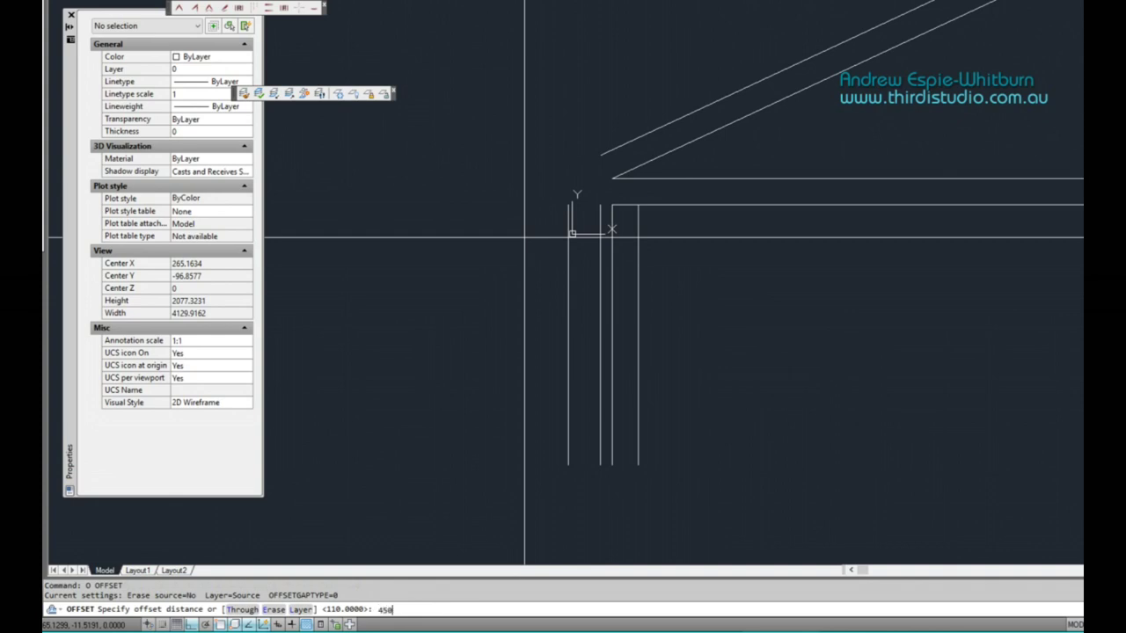
{"action": "key", "text": "Return"}
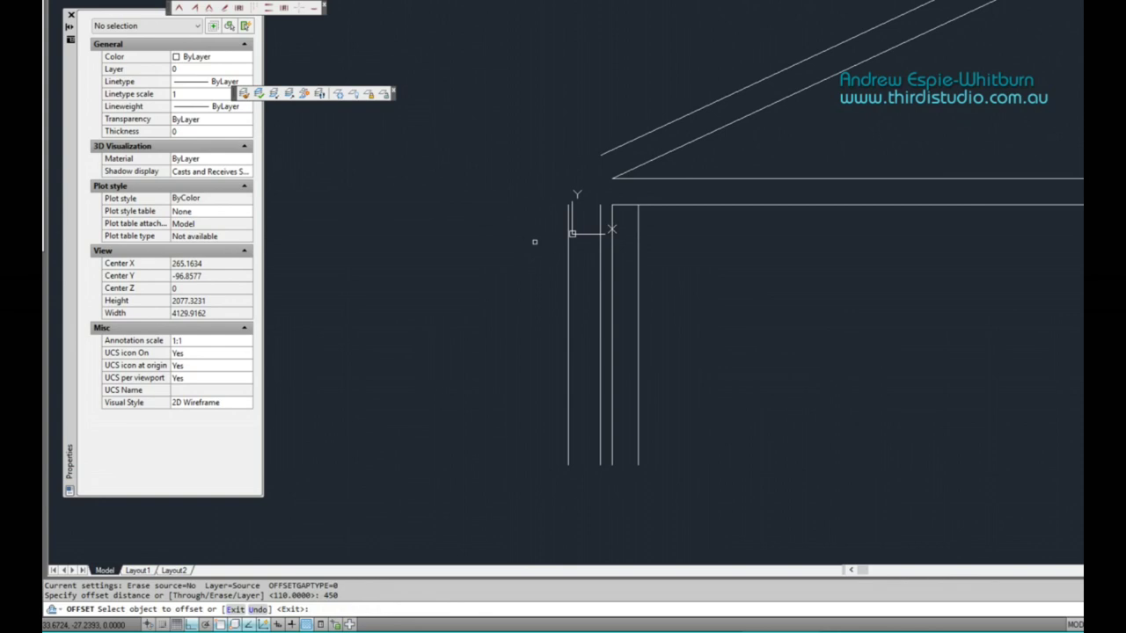
{"action": "left_click", "coordinate": [568, 251]}
{"action": "left_click", "coordinate": [522, 262]}
{"action": "key", "text": "Escape"}
{"action": "middle_click_drag", "start_coordinate": [574, 304], "coordinate": [560, 295]}
{"action": "type", "text": "e"}
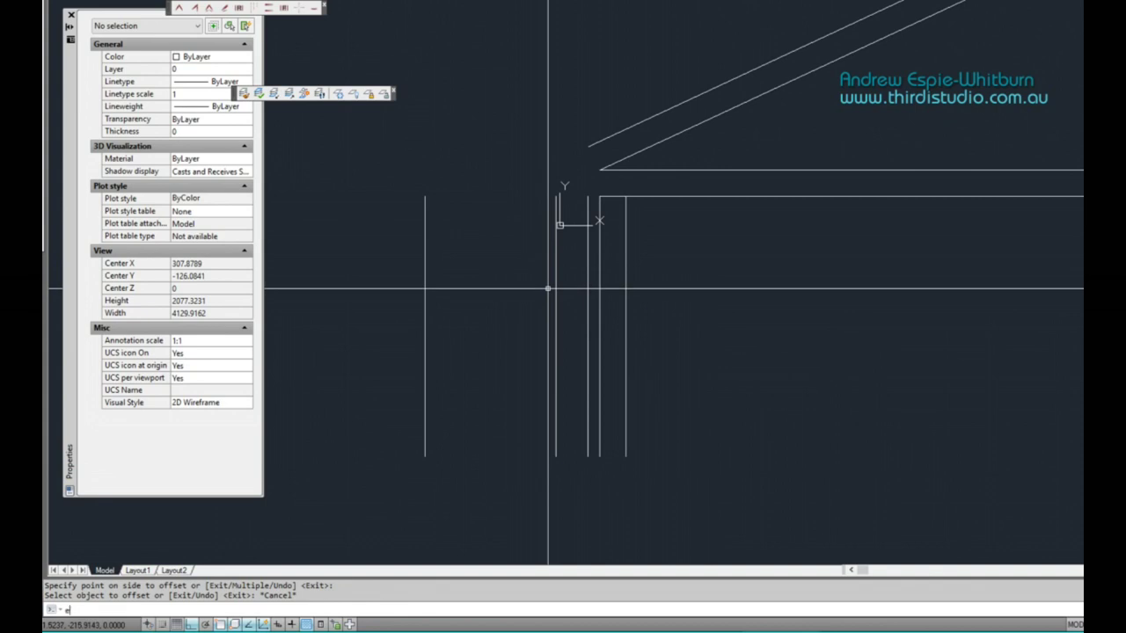
{"action": "type", "text": "x"}
{"action": "key", "text": "Return"}
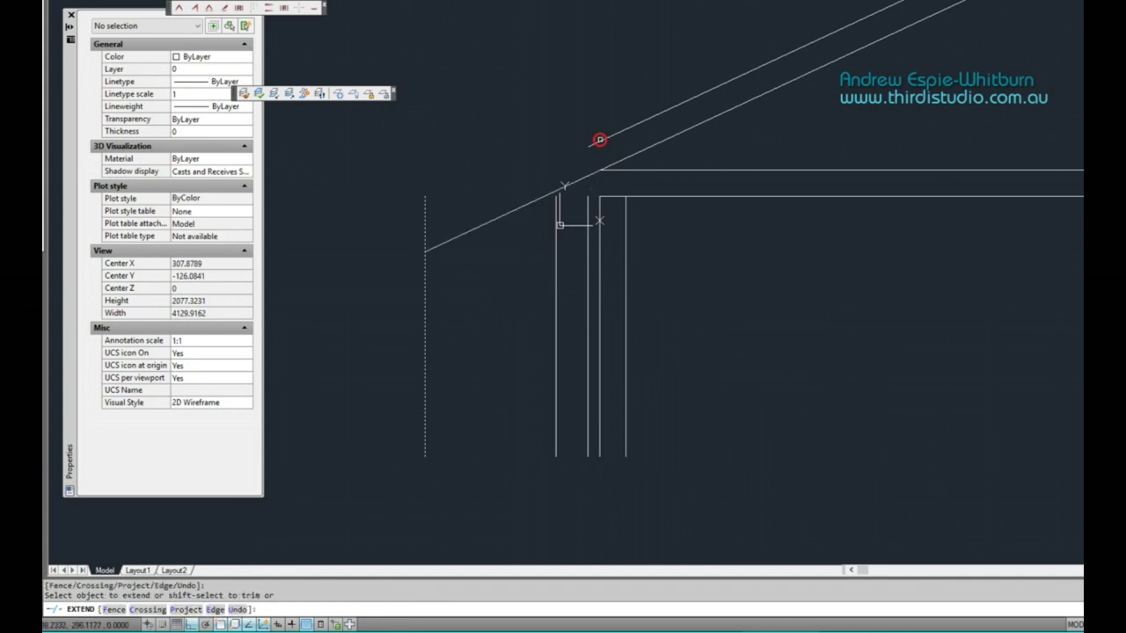
Finish extending the rafters and measure the gap from the roof corner to the post
{"action": "key", "text": "Escape"}
{"action": "scroll", "coordinate": [551, 299], "scroll_direction": "down", "scroll_amount": 2}
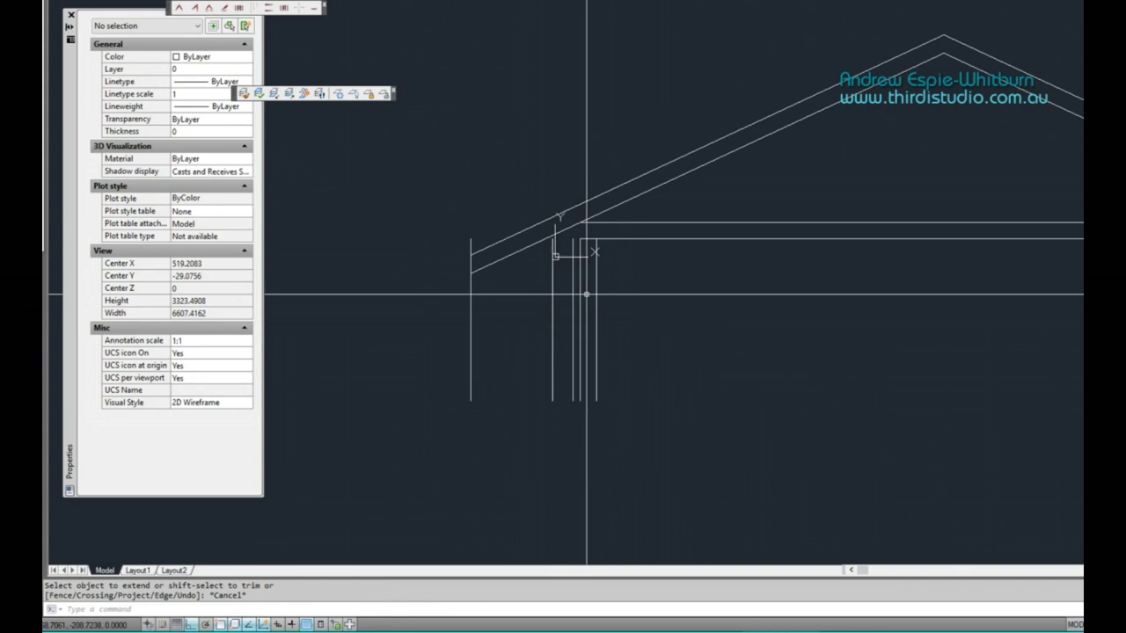
{"action": "scroll", "coordinate": [460, 278], "scroll_direction": "up", "scroll_amount": 2}
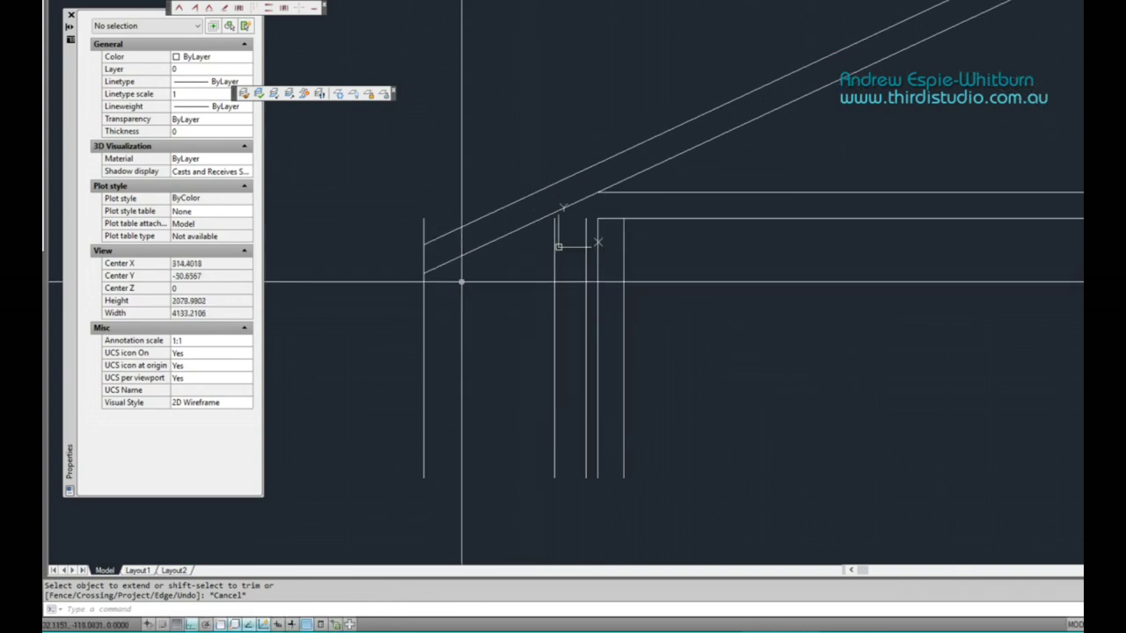
{"action": "type", "text": "di"}
{"action": "key", "text": "Return"}
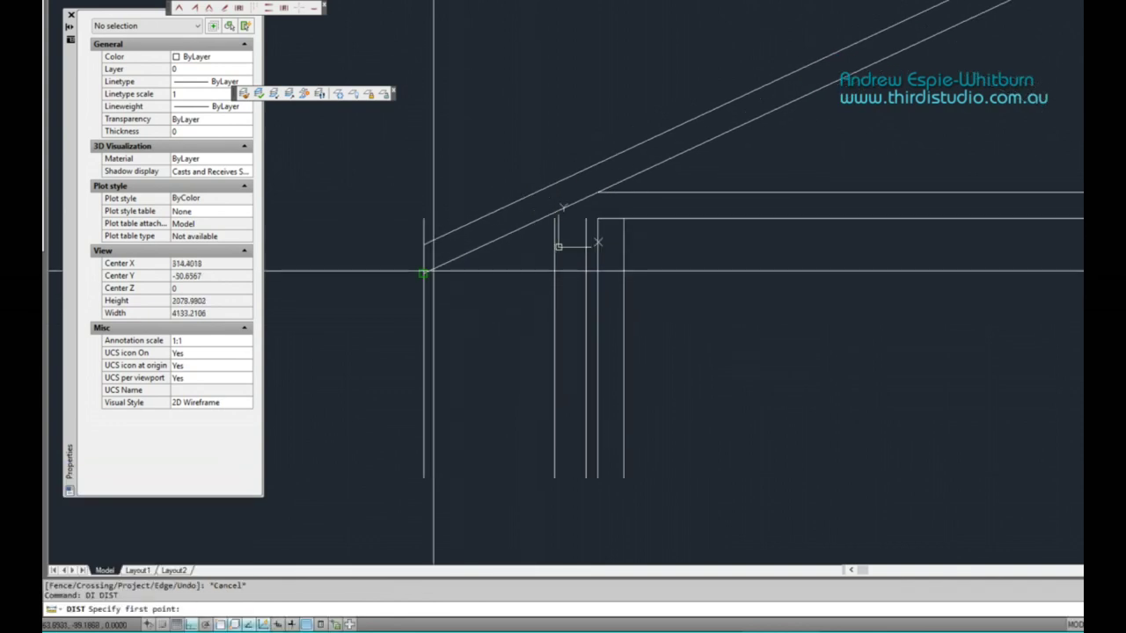
{"action": "left_click", "coordinate": [424, 272]}
{"action": "left_click", "coordinate": [553, 273]}
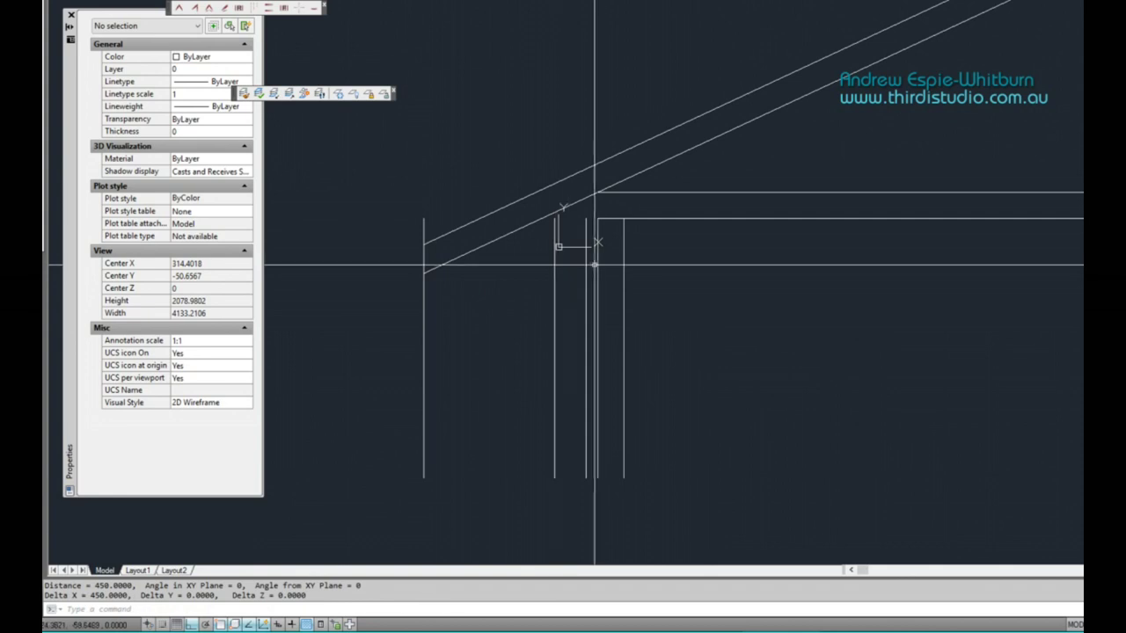
{"action": "key", "text": "Return"}
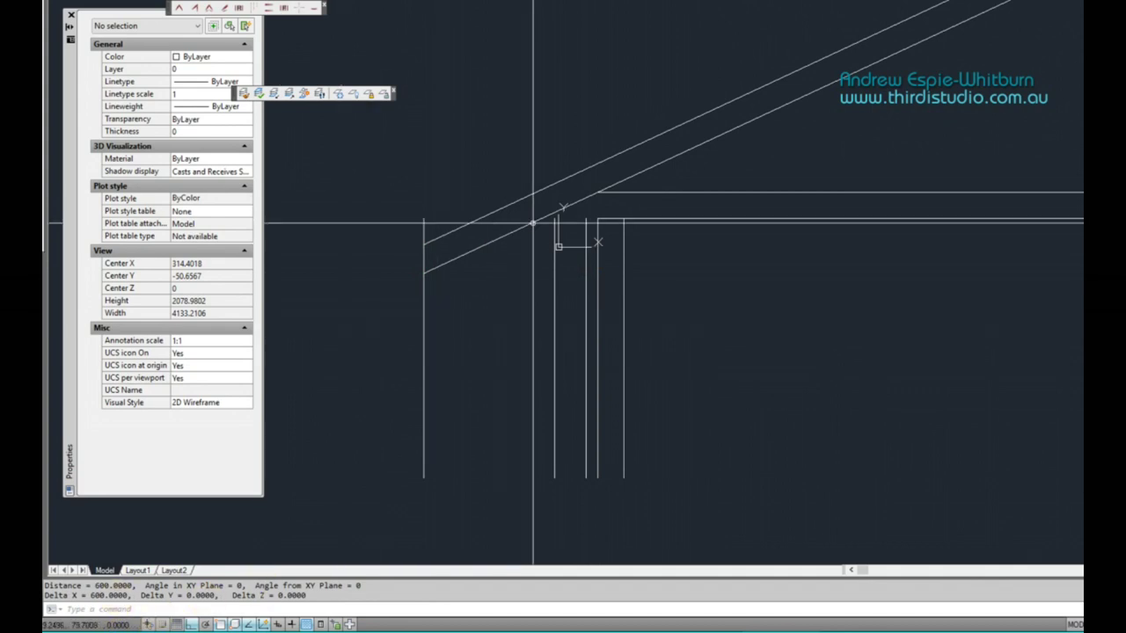
Select the long stray horizontal line for removal
{"action": "scroll", "coordinate": [600, 218], "scroll_direction": "up", "scroll_amount": 2}
{"action": "scroll", "coordinate": [603, 219], "scroll_direction": "down", "scroll_amount": 2}
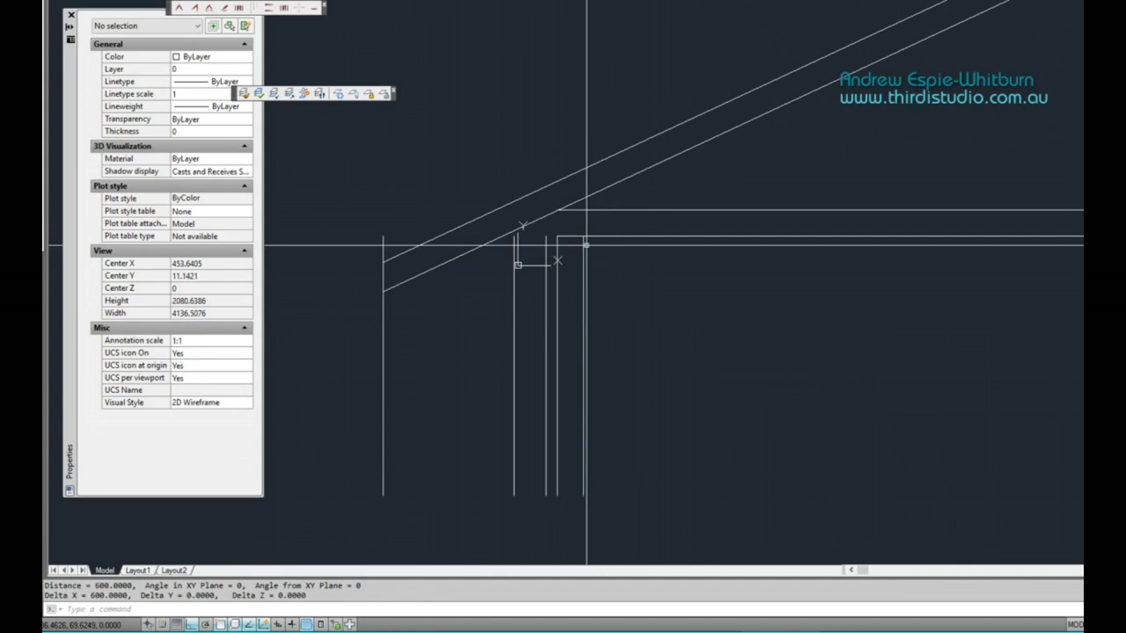
{"action": "scroll", "coordinate": [588, 248], "scroll_direction": "down", "scroll_amount": 2}
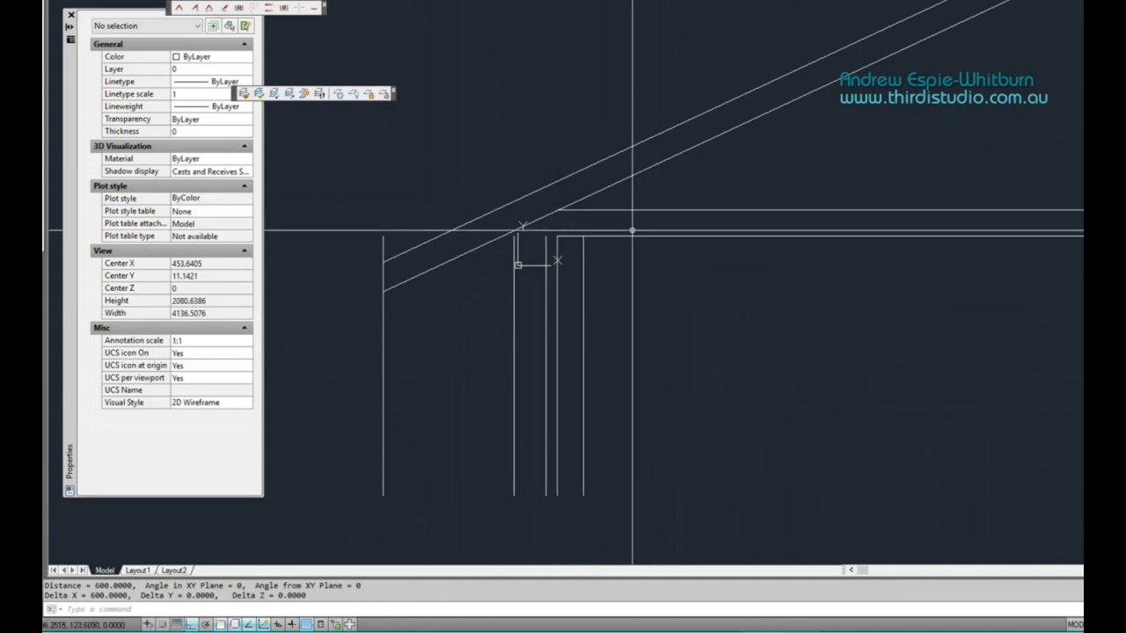
{"action": "scroll", "coordinate": [595, 262], "scroll_direction": "up", "scroll_amount": 2}
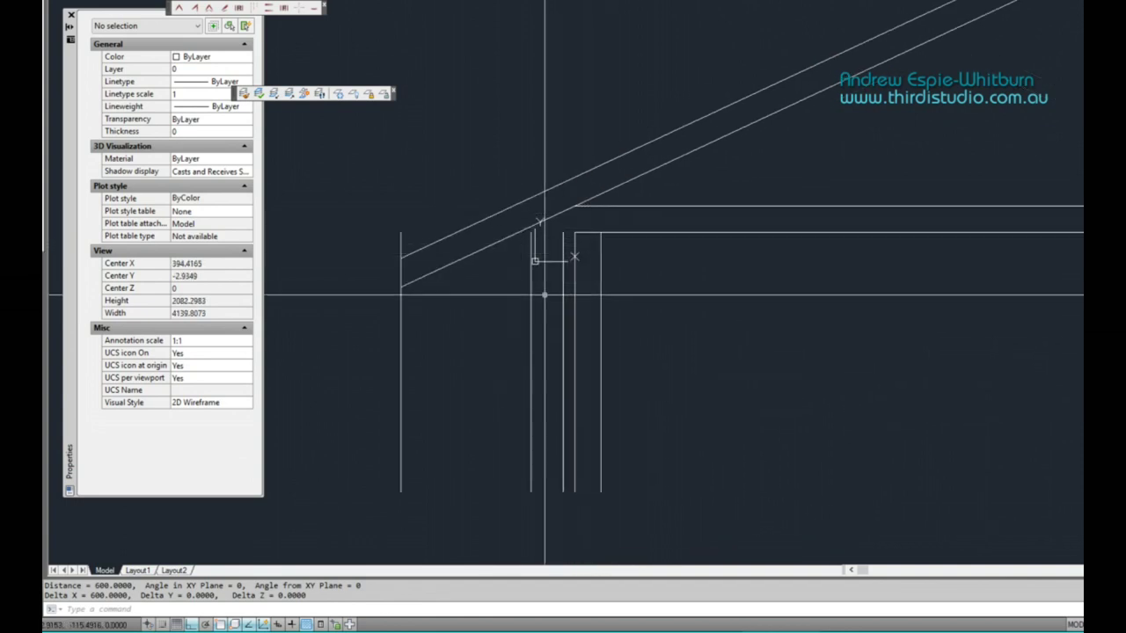
{"action": "scroll", "coordinate": [618, 293], "scroll_direction": "down", "scroll_amount": 2}
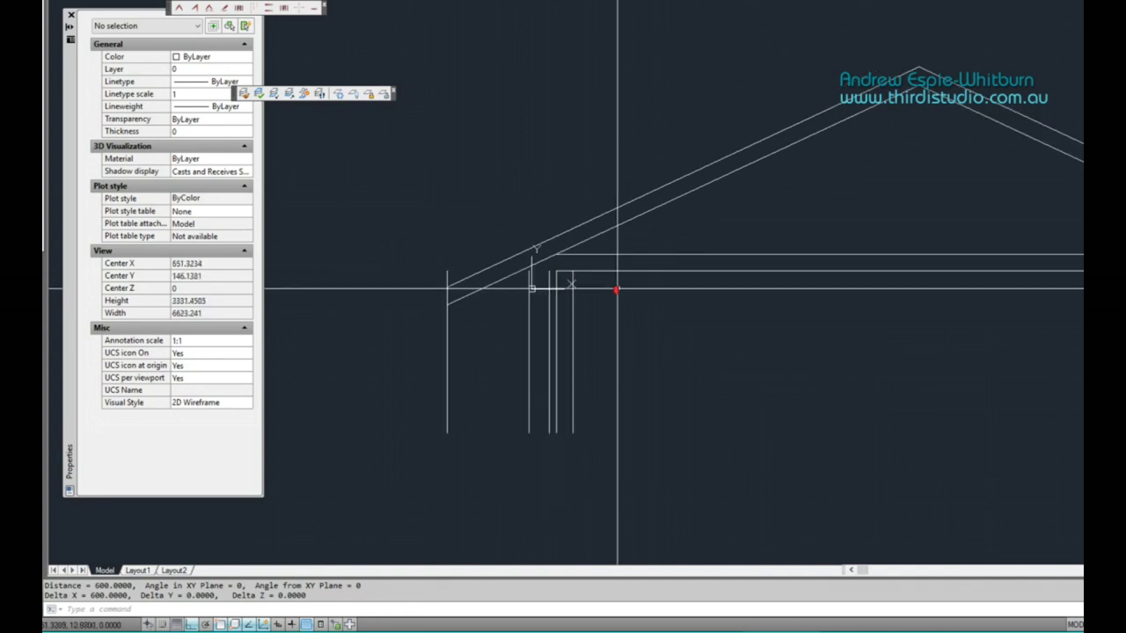
{"action": "scroll", "coordinate": [617, 293], "scroll_direction": "up", "scroll_amount": 2}
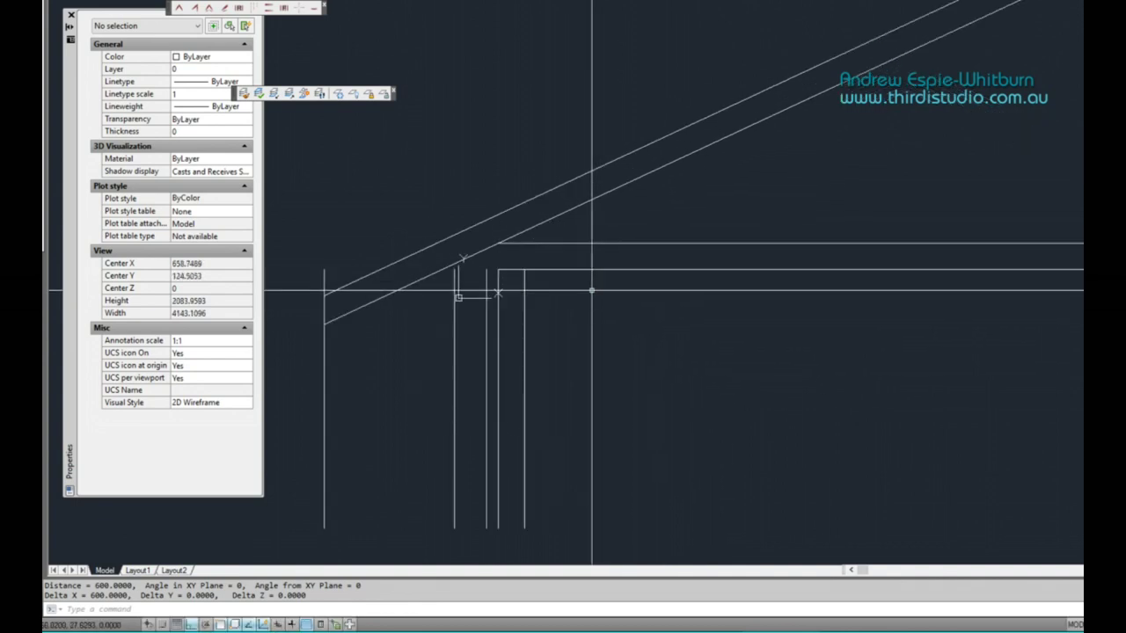
{"action": "left_click", "coordinate": [571, 271]}
{"action": "scroll", "coordinate": [507, 281], "scroll_direction": "down", "scroll_amount": 2}
{"action": "scroll", "coordinate": [543, 280], "scroll_direction": "up", "scroll_amount": 2}
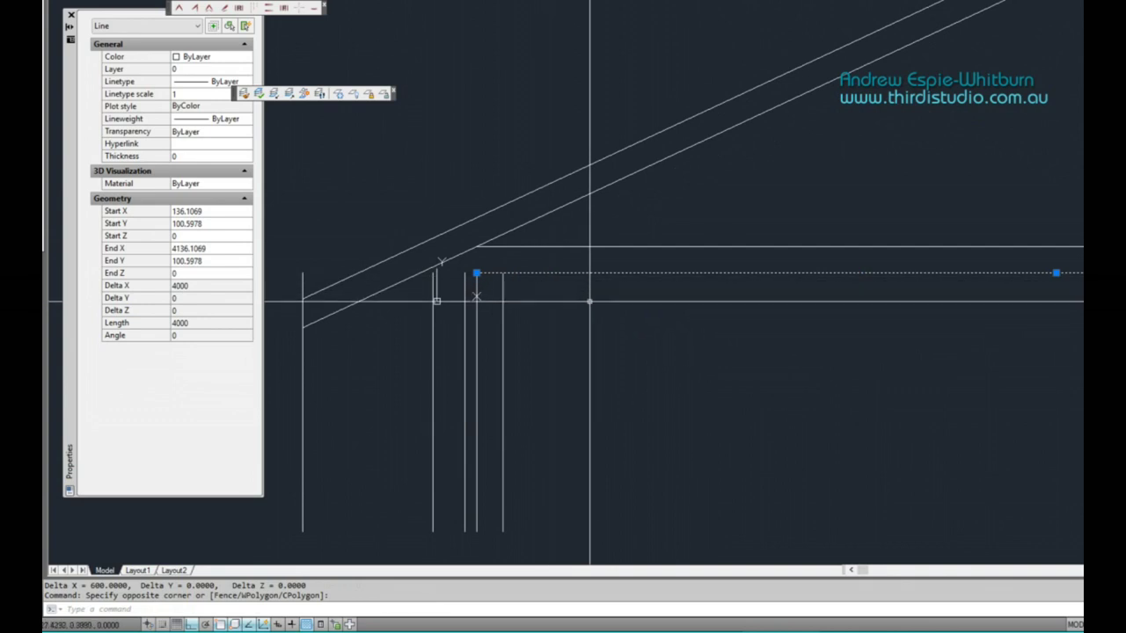
Erase the selected horizontal line and extend a line toward the overhang
{"action": "right_click", "coordinate": [568, 297]}
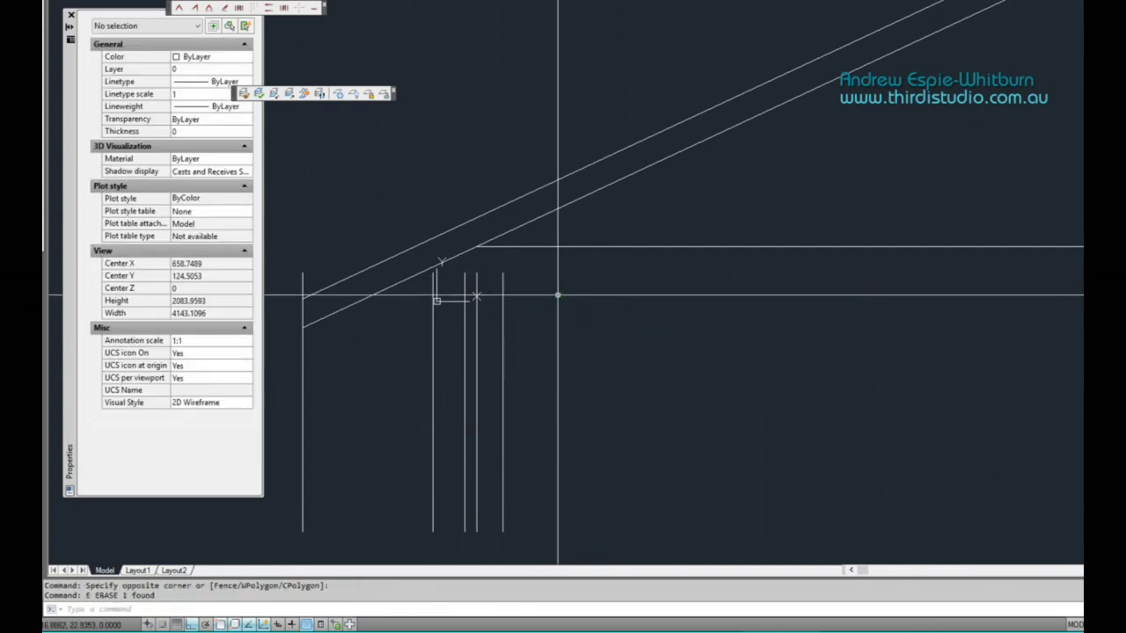
{"action": "key", "text": "Escape"}
{"action": "type", "text": "Ex"}
{"action": "left_click", "coordinate": [553, 262]}
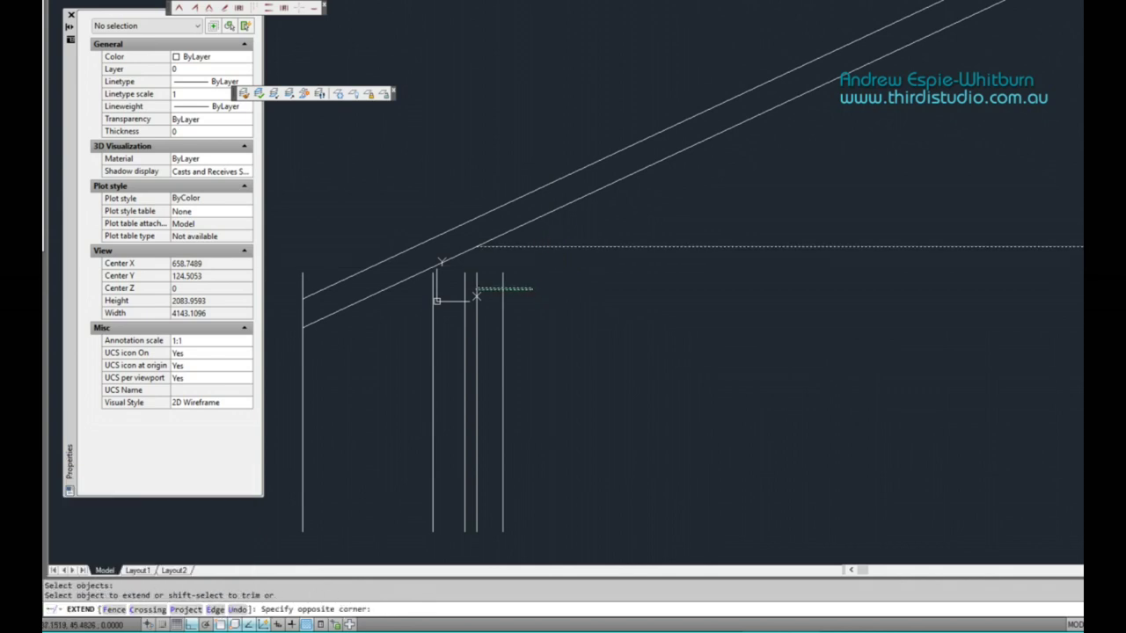
{"action": "scroll", "coordinate": [598, 308], "scroll_direction": "down", "scroll_amount": 5}
{"action": "key", "text": "Escape"}
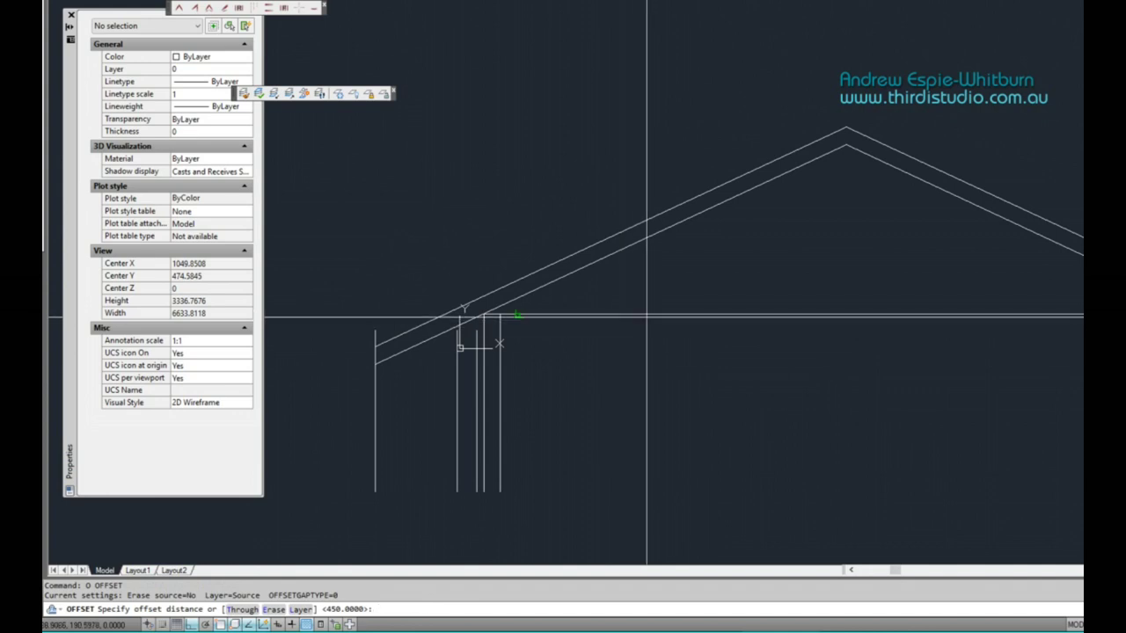
Offset a horizontal line upward
{"action": "left_click", "coordinate": [652, 311]}
{"action": "left_click", "coordinate": [659, 284]}
{"action": "key", "text": "Escape"}
{"action": "scroll", "coordinate": [571, 312], "scroll_direction": "up", "scroll_amount": 2}
Trim the overhang line beyond the rafters, using both rafter lines as cutting edges
{"action": "type", "text": "t"}
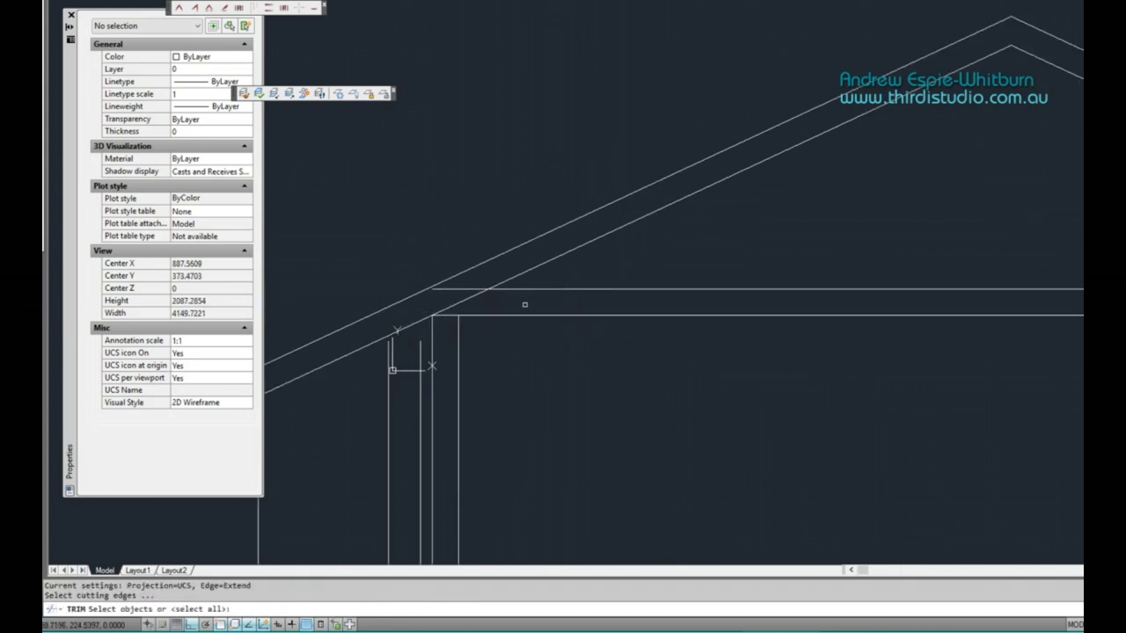
{"action": "key", "text": "Escape"}
{"action": "scroll", "coordinate": [475, 302], "scroll_direction": "up", "scroll_amount": 2}
{"action": "type", "text": "tr"}
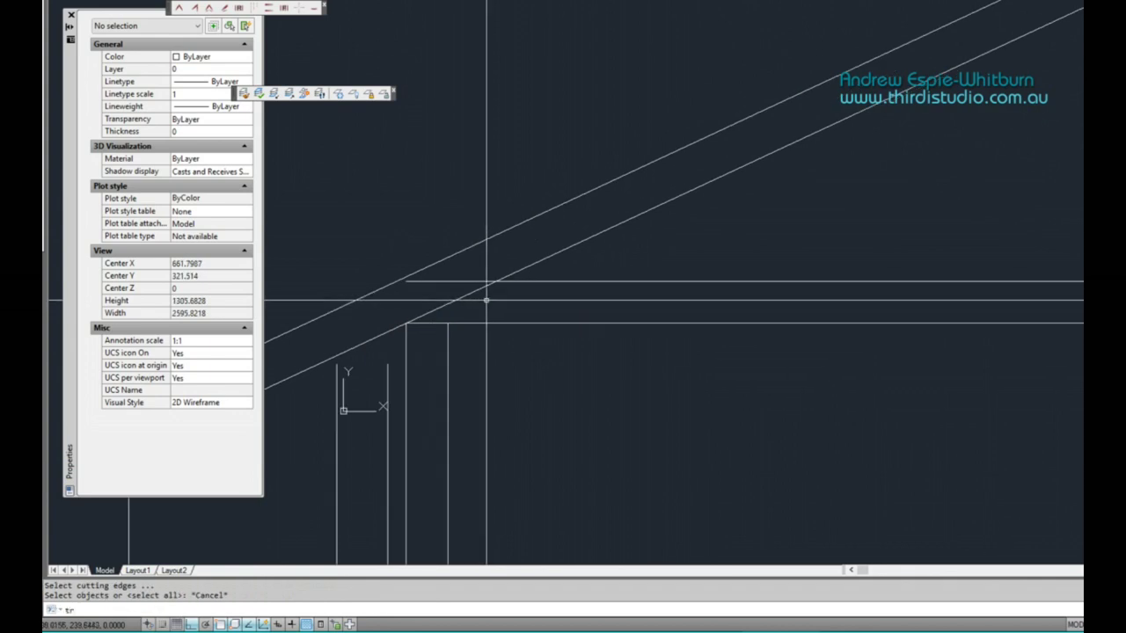
{"action": "key", "text": "Return"}
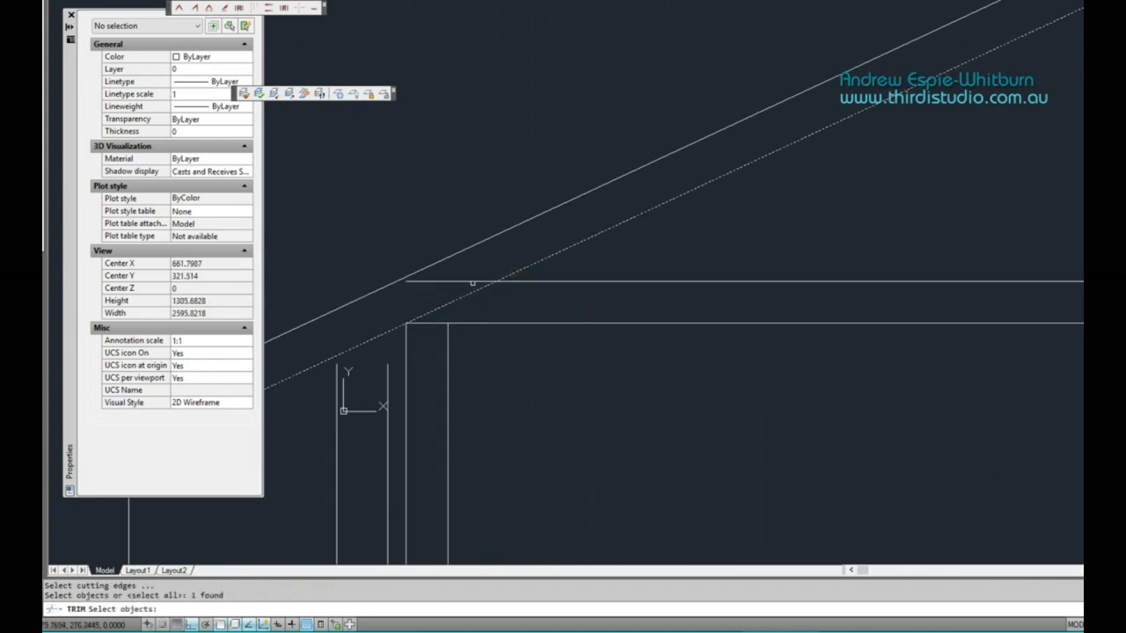
{"action": "scroll", "coordinate": [572, 299], "scroll_direction": "down", "scroll_amount": 4}
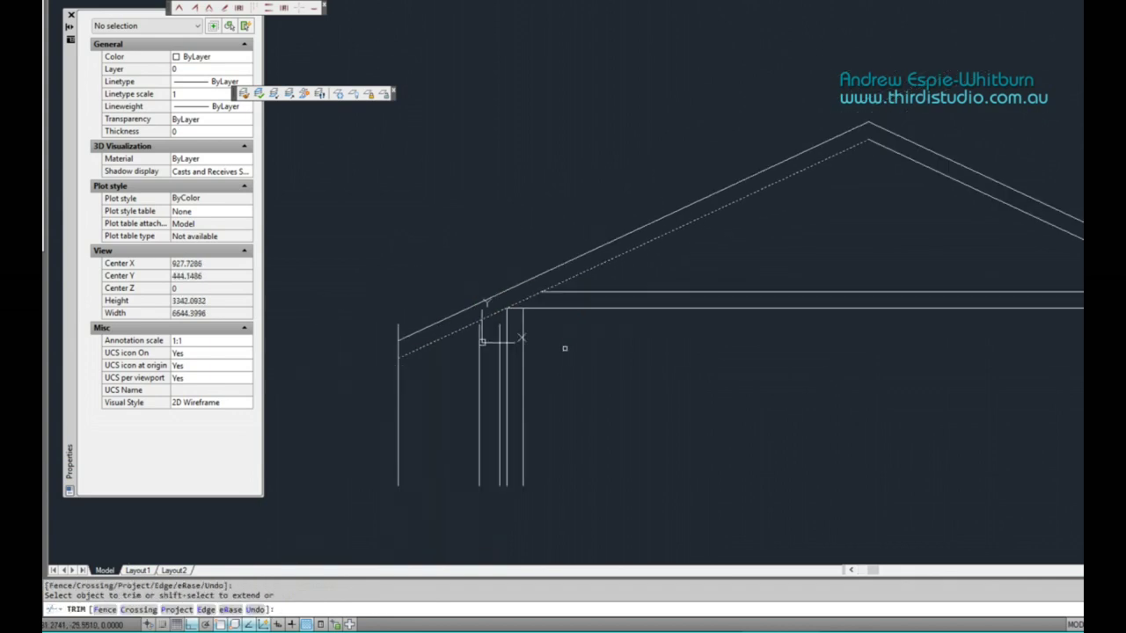
{"action": "scroll", "coordinate": [421, 364], "scroll_direction": "up", "scroll_amount": 3}
{"action": "key", "text": "Escape"}
{"action": "key", "text": "Return"}
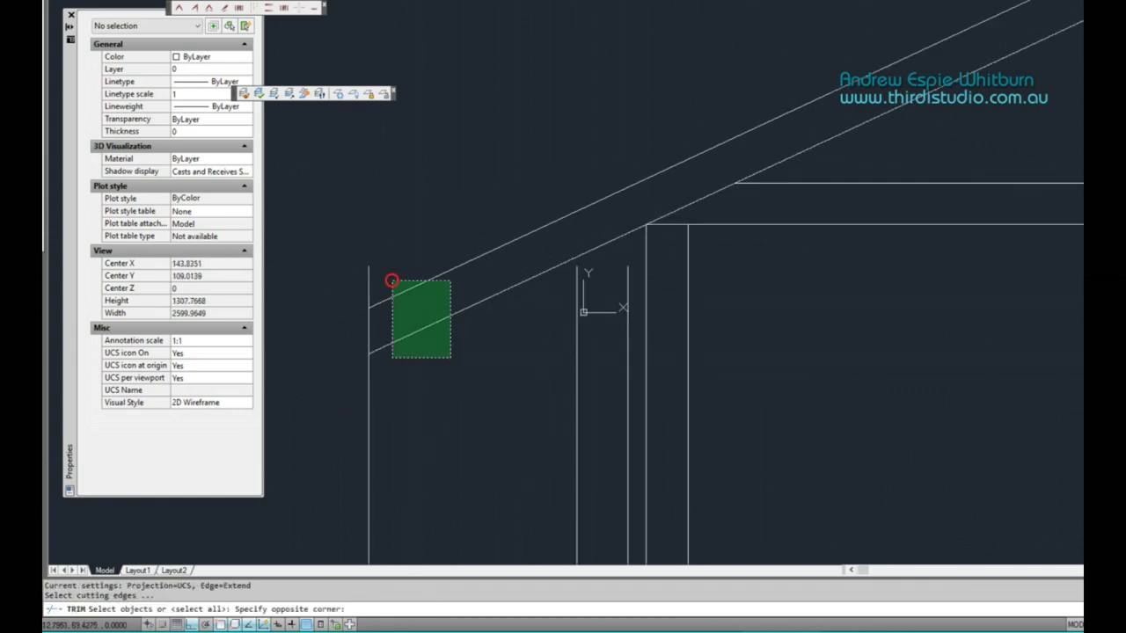
{"action": "left_click", "coordinate": [392, 280]}
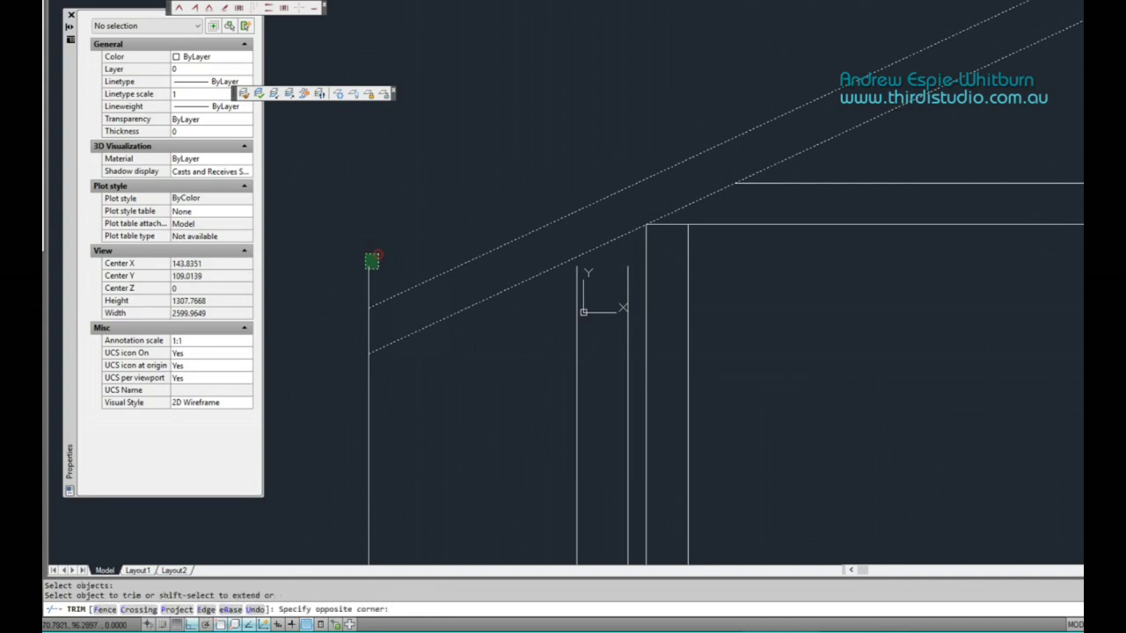
{"action": "scroll", "coordinate": [515, 314], "scroll_direction": "down", "scroll_amount": 2}
{"action": "right_click", "coordinate": [503, 326]}
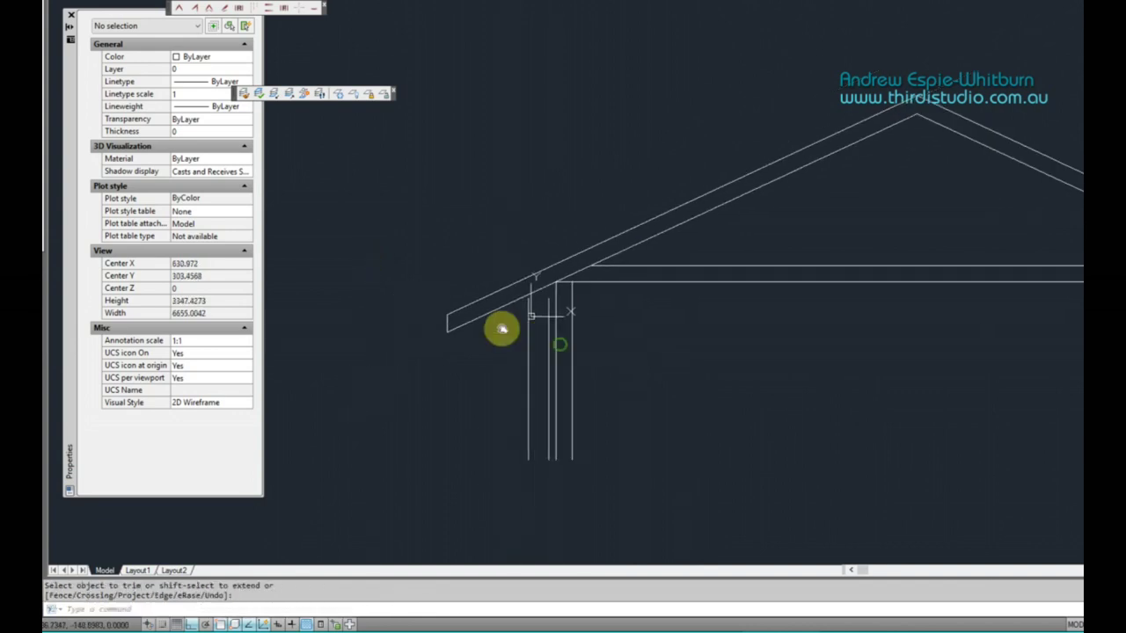
{"action": "scroll", "coordinate": [480, 265], "scroll_direction": "up", "scroll_amount": 2}
Draw a closed polyline plate at the post corner with a 45-unit first side
{"action": "type", "text": "pl"}
{"action": "key", "text": "Return"}
{"action": "left_click", "coordinate": [468, 264]}
{"action": "type", "text": "45"}
{"action": "key", "text": "Return"}
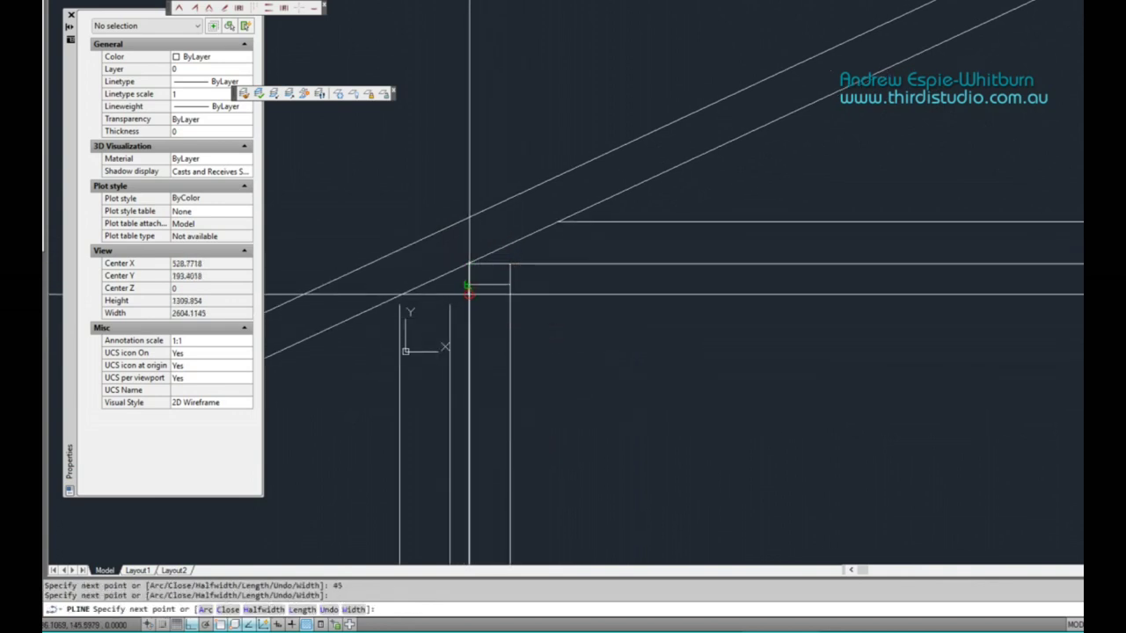
{"action": "left_click", "coordinate": [510, 283]}
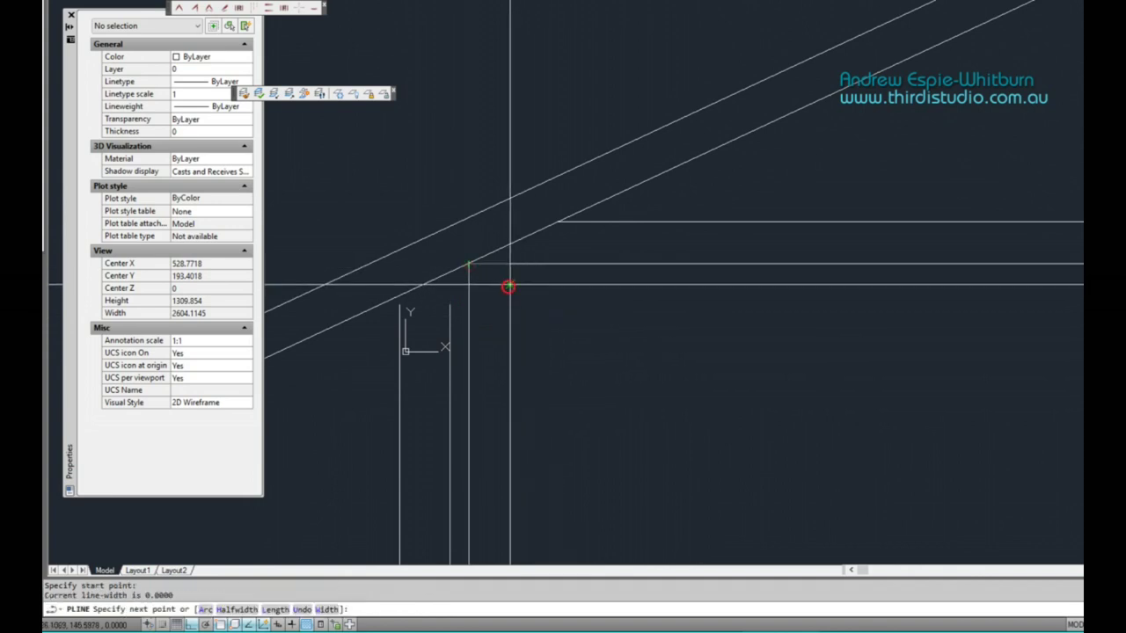
{"action": "type", "text": "c"}
{"action": "key", "text": "Return"}
{"action": "scroll", "coordinate": [464, 292], "scroll_direction": "down", "scroll_amount": 4}
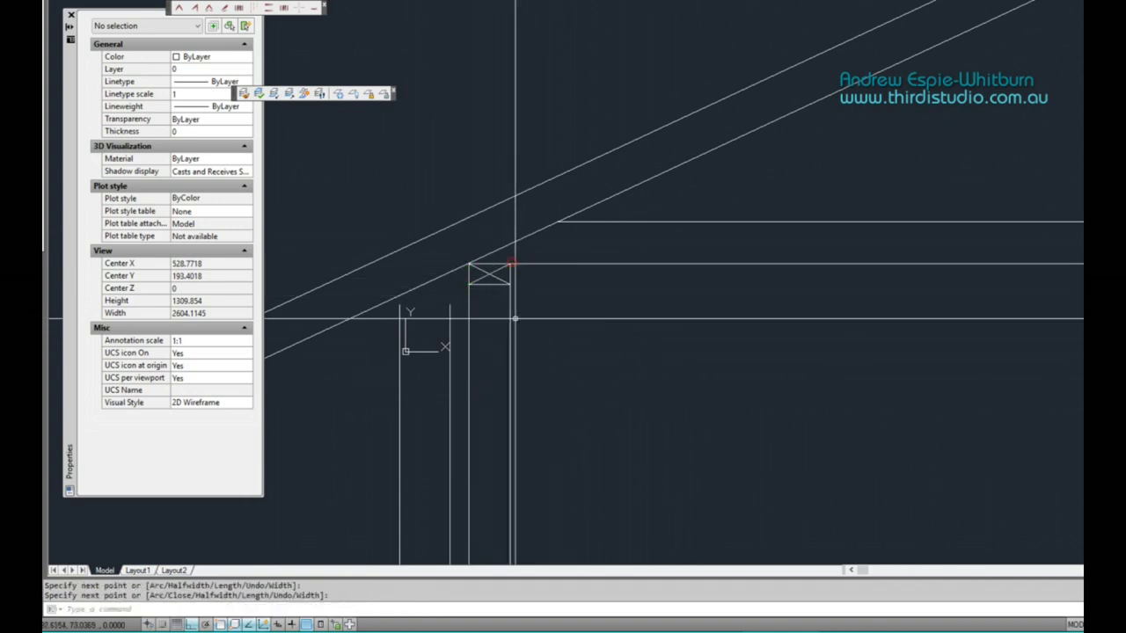
{"action": "scroll", "coordinate": [452, 330], "scroll_direction": "down", "scroll_amount": 1}
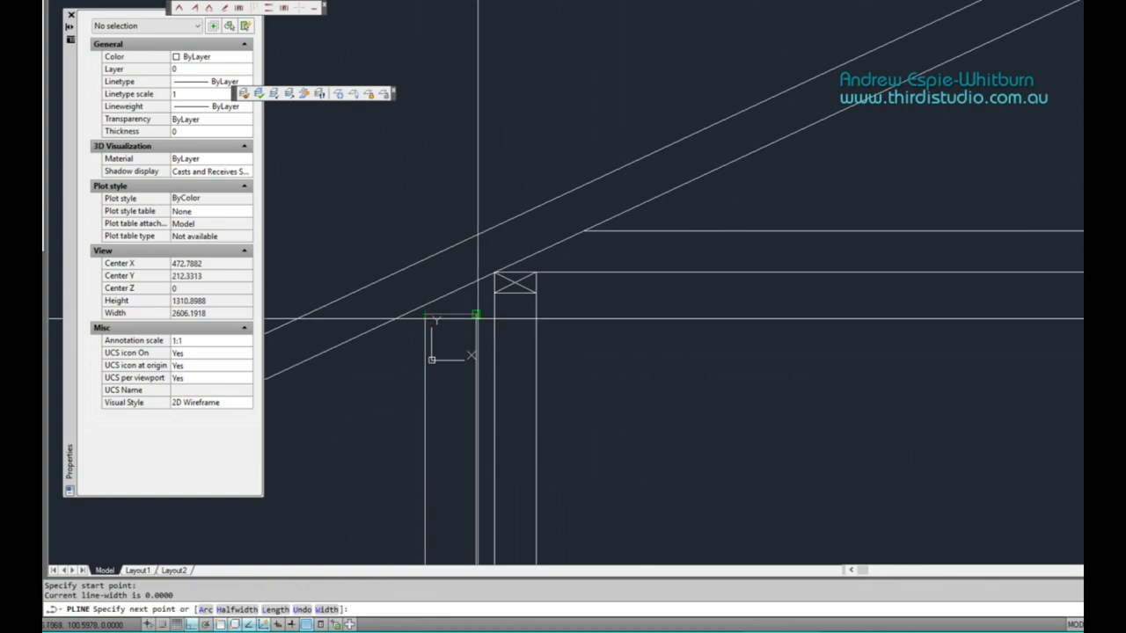
{"action": "scroll", "coordinate": [546, 328], "scroll_direction": "down", "scroll_amount": 2}
{"action": "middle_click_drag", "start_coordinate": [546, 328], "coordinate": [570, 290]}
Draw a heel polyline from the rafter tail back to the wall post
{"action": "key", "text": "Return"}
{"action": "left_click", "coordinate": [444, 314]}
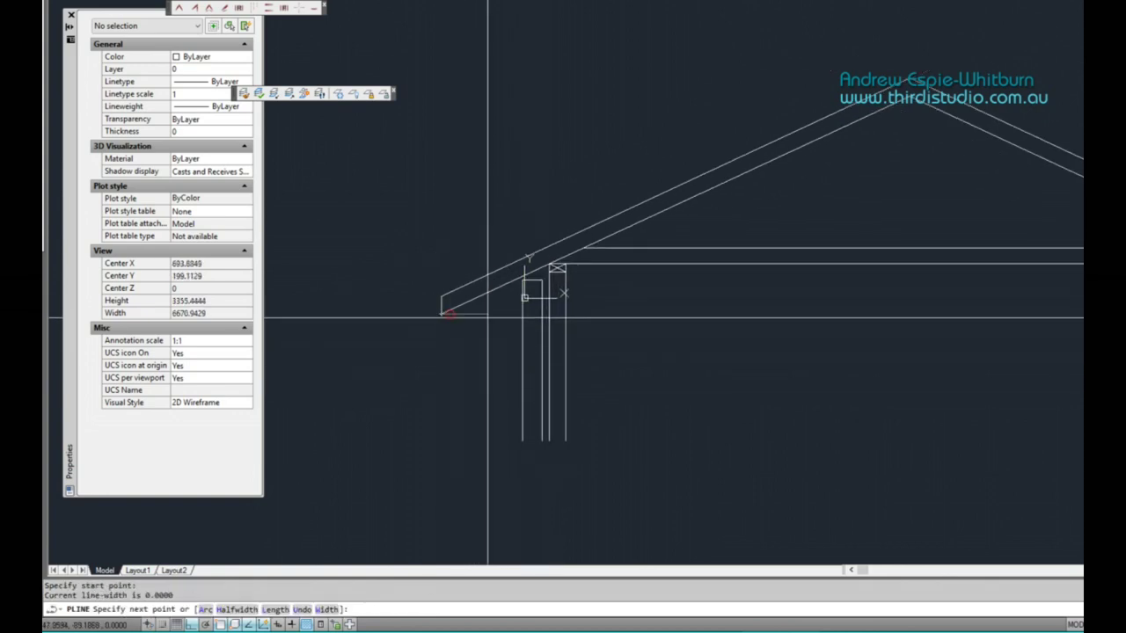
{"action": "left_click", "coordinate": [520, 314]}
{"action": "scroll", "coordinate": [546, 283], "scroll_direction": "up", "scroll_amount": 2}
{"action": "key", "text": "Return"}
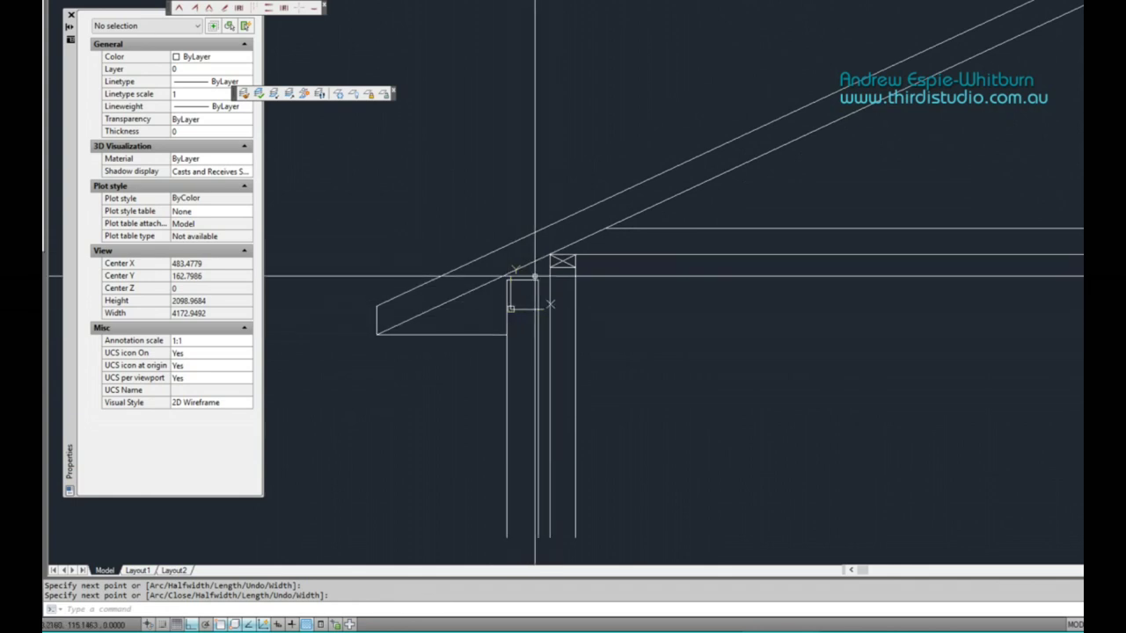
{"action": "scroll", "coordinate": [416, 299], "scroll_direction": "down", "scroll_amount": 2}
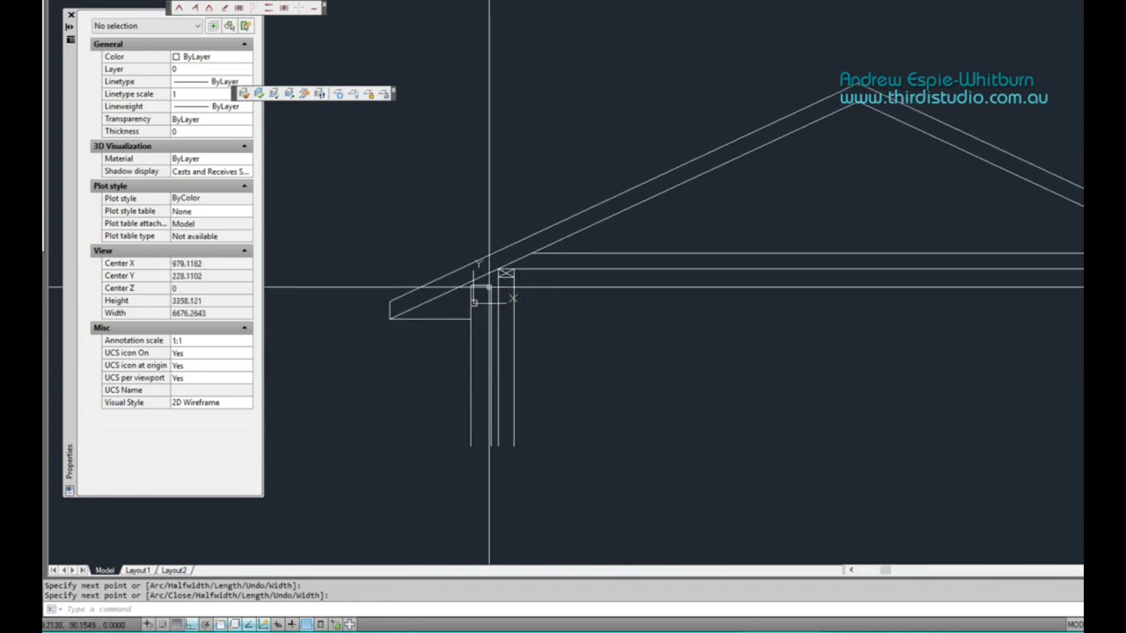
{"action": "middle_click_drag", "start_coordinate": [484, 291], "coordinate": [417, 321]}
{"action": "middle_click_drag", "start_coordinate": [701, 244], "coordinate": [772, 247]}
{"action": "scroll", "coordinate": [772, 247], "scroll_direction": "down", "scroll_amount": 2}
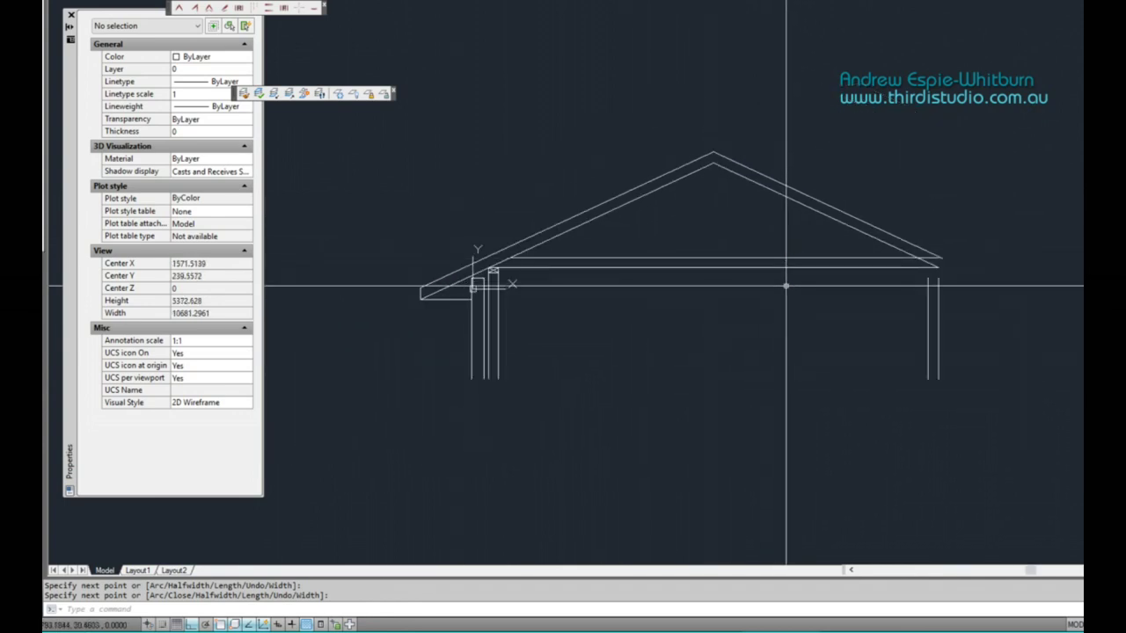
Crossing-select the two right-hand rafter lines and erase them
{"action": "left_click", "coordinate": [778, 161]}
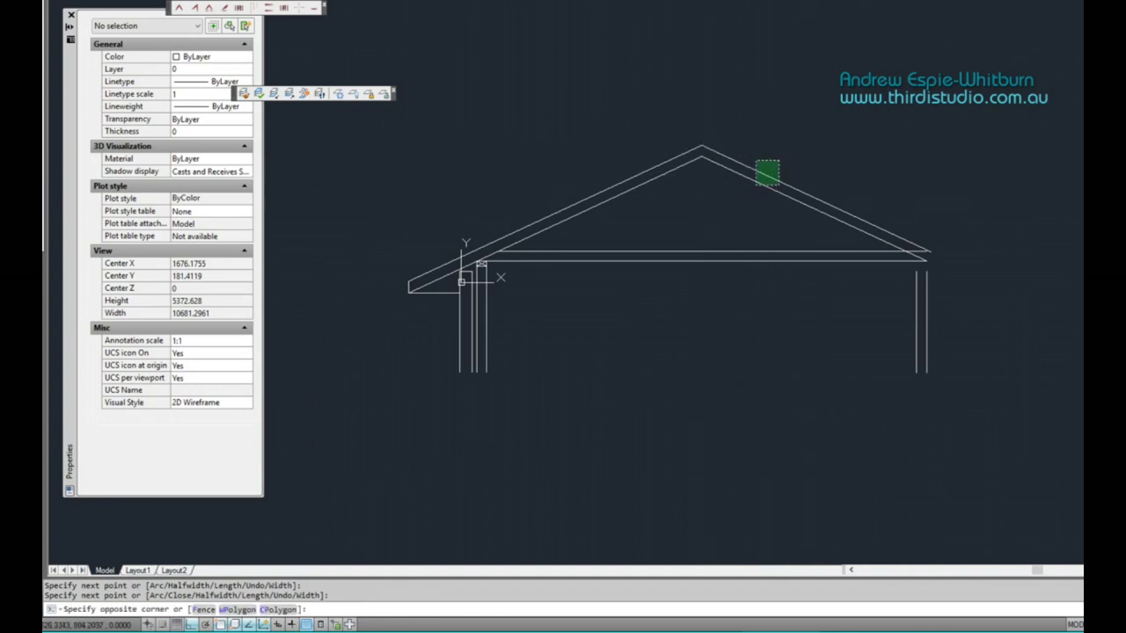
{"action": "left_click", "coordinate": [745, 199]}
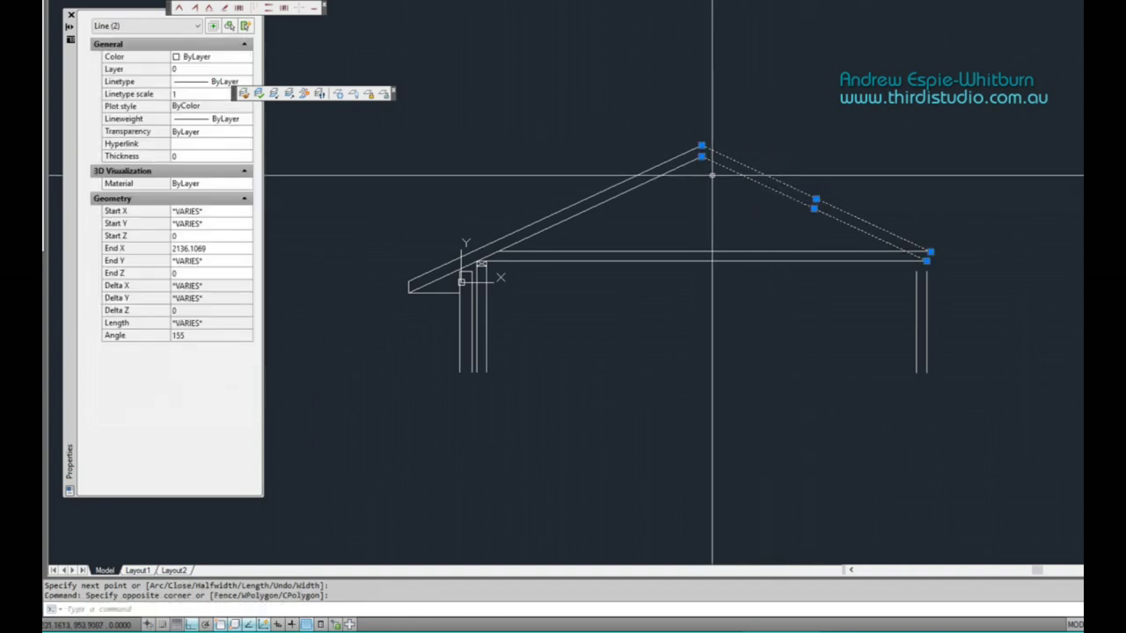
{"action": "type", "text": "e"}
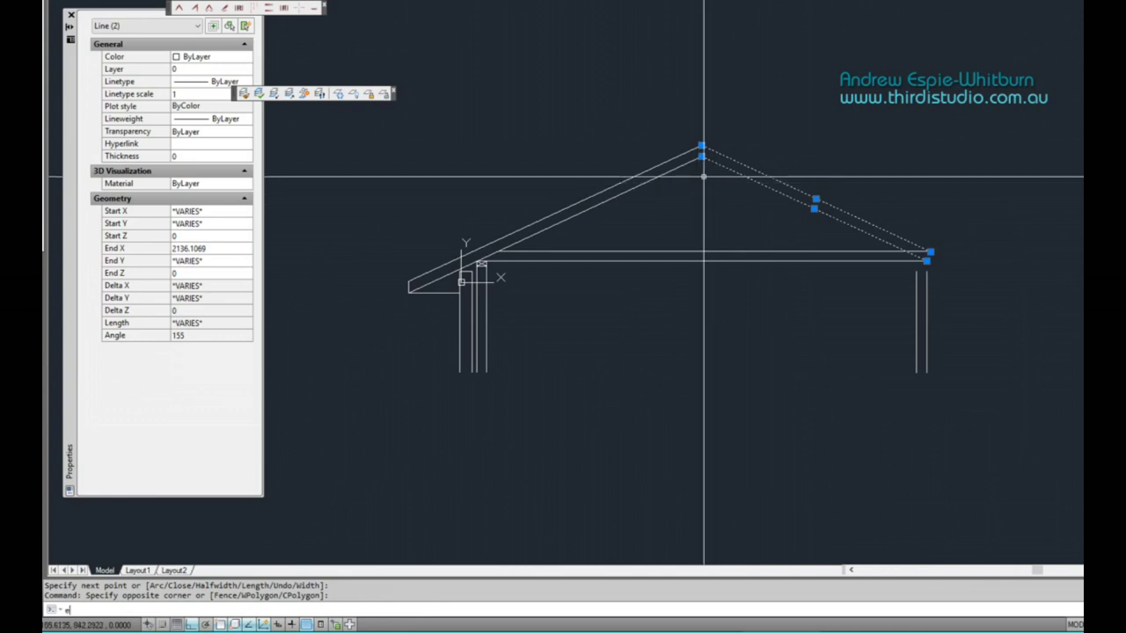
{"action": "key", "text": "Return"}
{"action": "scroll", "coordinate": [700, 170], "scroll_direction": "up", "scroll_amount": 3}
{"action": "key", "text": "Escape"}
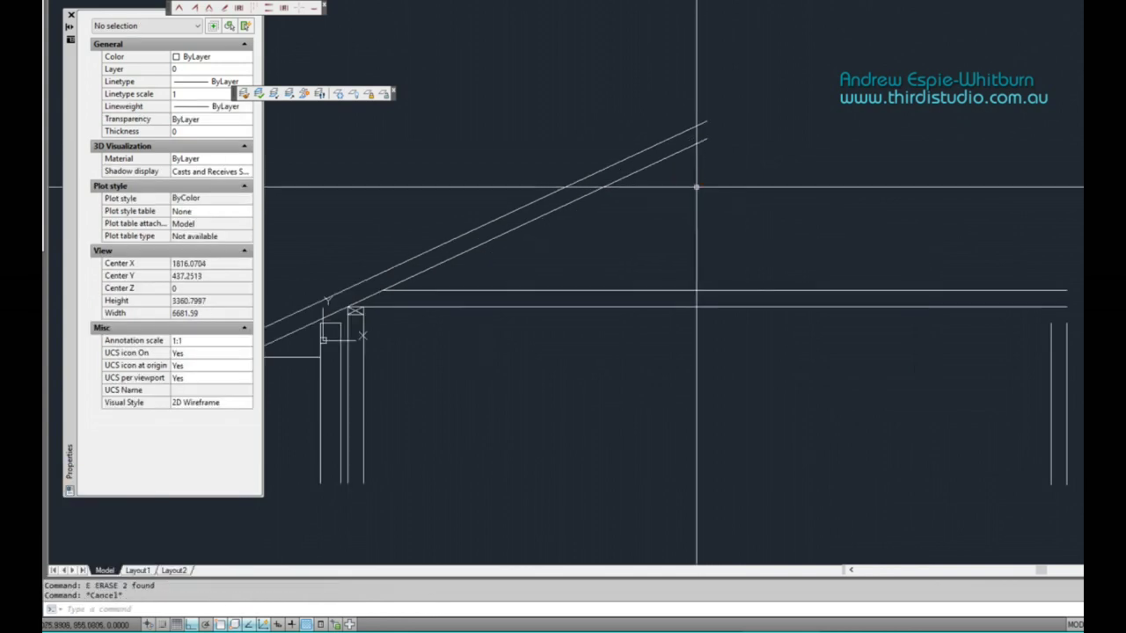
Draw a vertical polyline centre line from the apex down to the ceiling line
{"action": "type", "text": "pl"}
{"action": "key", "text": "Return"}
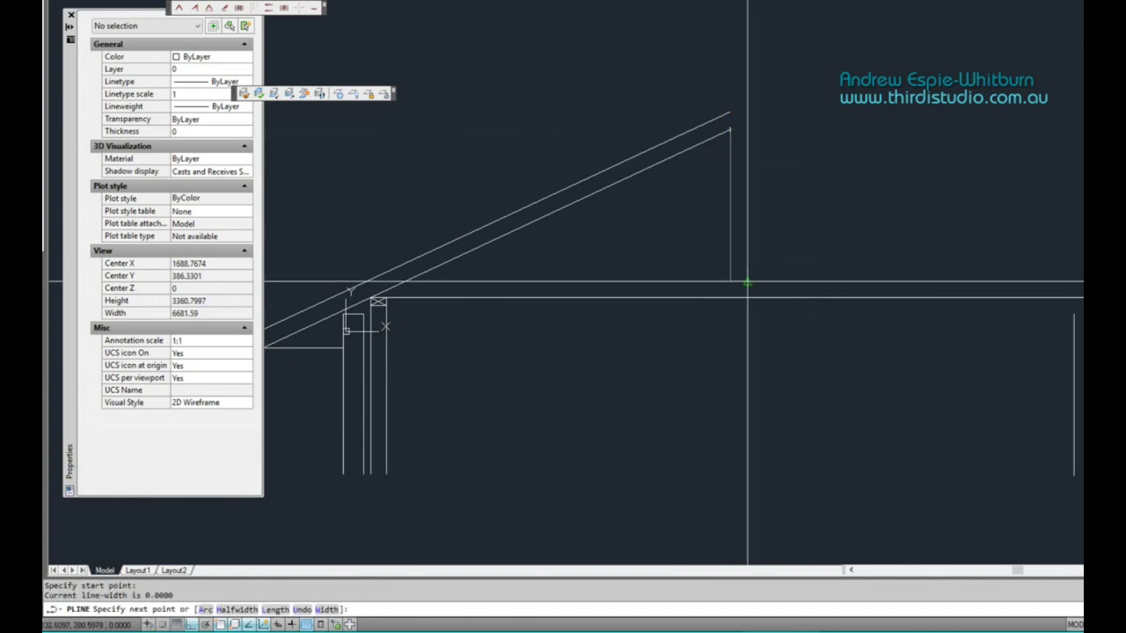
{"action": "left_click", "coordinate": [731, 280]}
{"action": "key", "text": "Escape"}
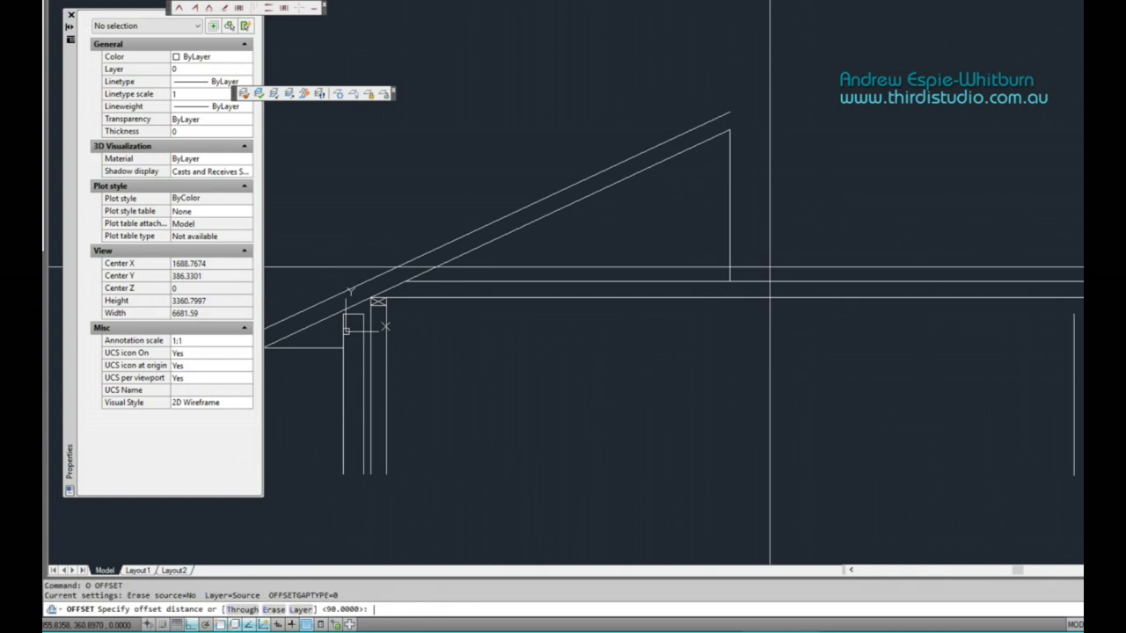
Offset the centre line 45 to the left and 45 to the right
{"action": "key", "text": "Return"}
{"action": "scroll", "coordinate": [729, 211], "scroll_direction": "up", "scroll_amount": 2}
{"action": "left_click", "coordinate": [730, 211]}
{"action": "left_click", "coordinate": [710, 211]}
{"action": "left_click", "coordinate": [728, 212]}
{"action": "left_click", "coordinate": [748, 215]}
{"action": "key", "text": "Escape"}
Erase the middle centre line, leaving the two king post edges
{"action": "left_click", "coordinate": [735, 210]}
{"action": "left_click", "coordinate": [727, 206]}
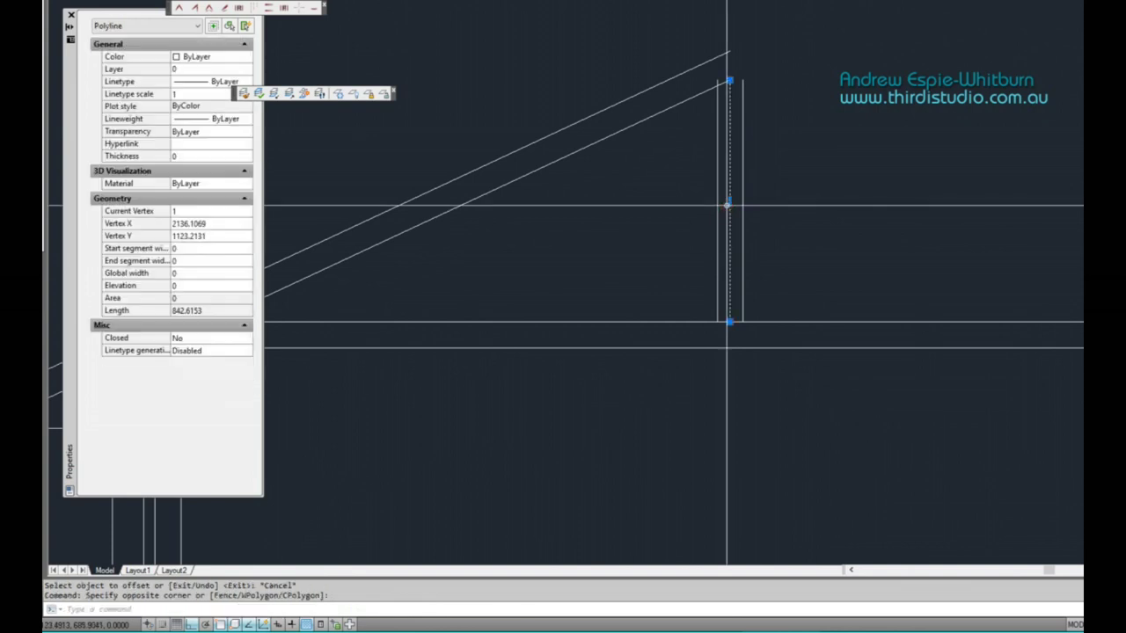
{"action": "type", "text": "e"}
{"action": "key", "text": "Return"}
{"action": "scroll", "coordinate": [739, 220], "scroll_direction": "down", "scroll_amount": 3}
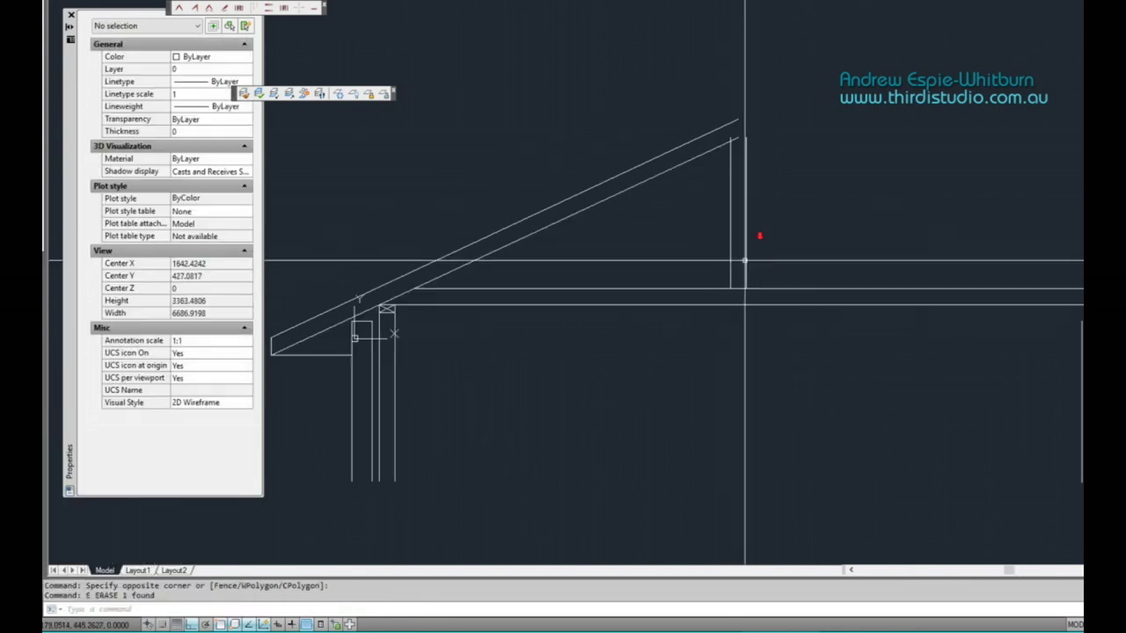
{"action": "type", "text": "pl"}
{"action": "key", "text": "Return"}
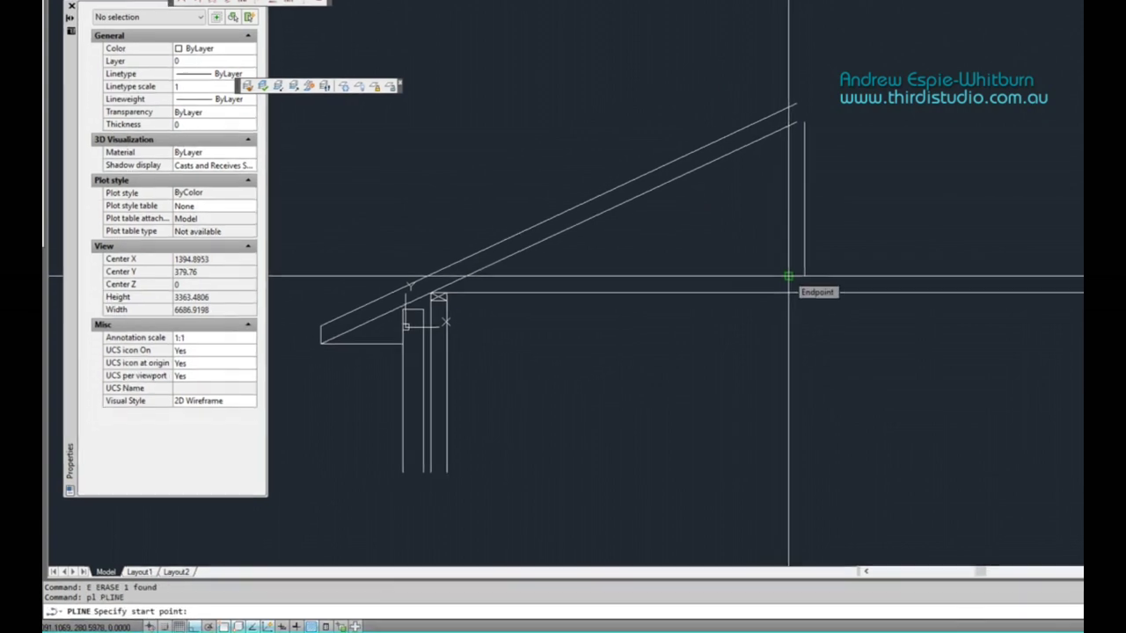
With Ortho off, draw a web from the king post foot to the rafter's midpoint
{"action": "left_click", "coordinate": [774, 280]}
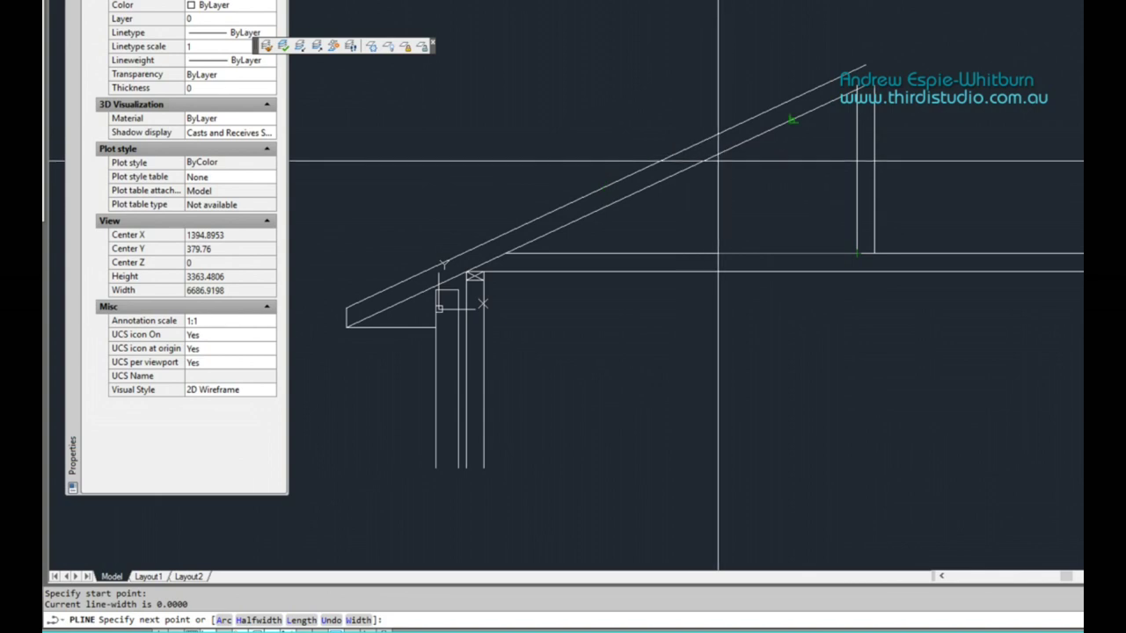
{"action": "key", "text": "F8"}
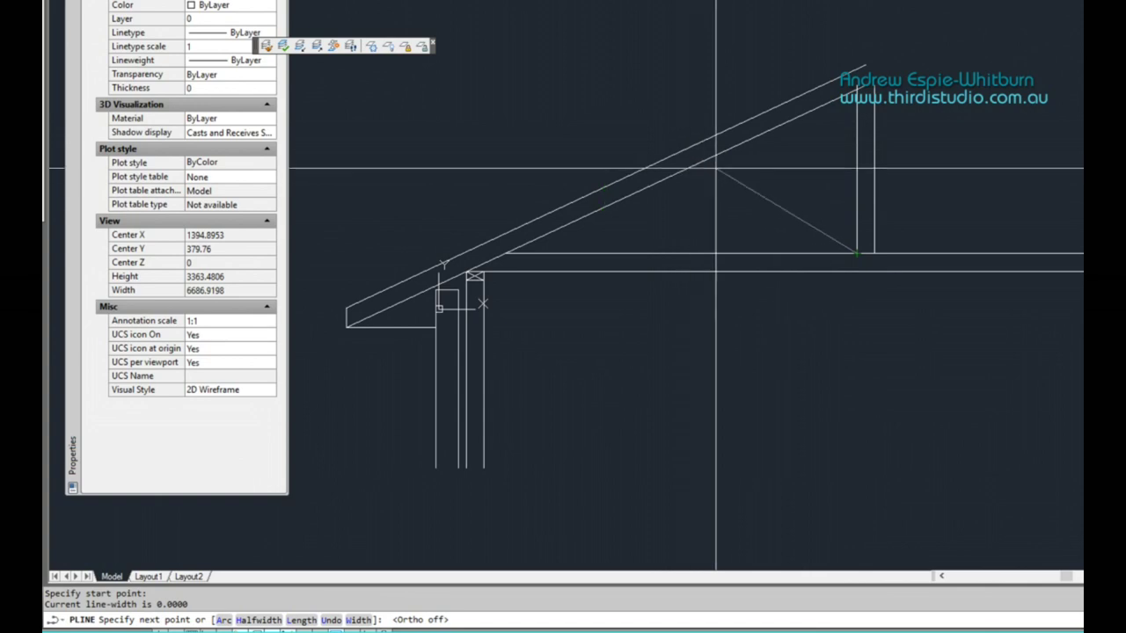
{"action": "scroll", "coordinate": [700, 163], "scroll_direction": "up", "scroll_amount": 2}
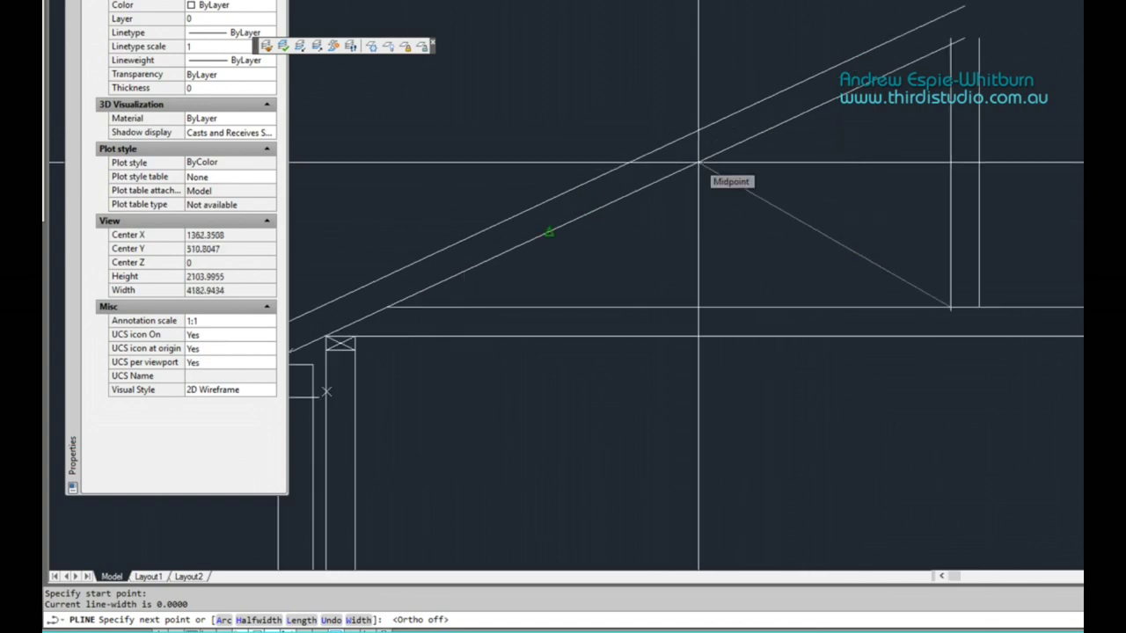
{"action": "scroll", "coordinate": [699, 163], "scroll_direction": "down", "scroll_amount": 2}
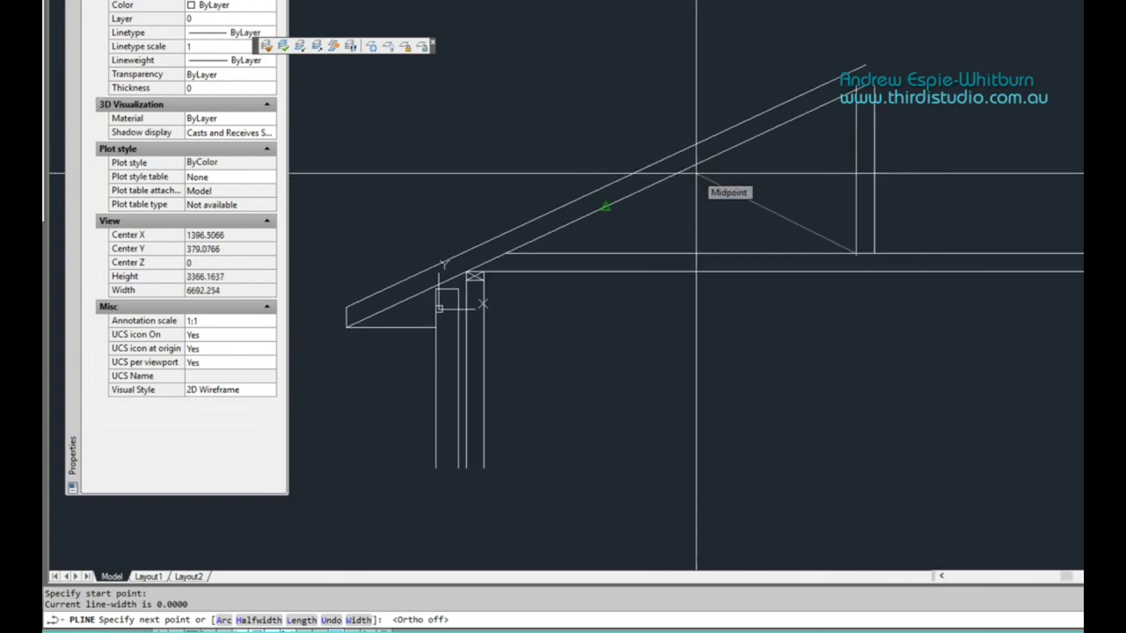
{"action": "right_click", "coordinate": [697, 173], "text": "shift"}
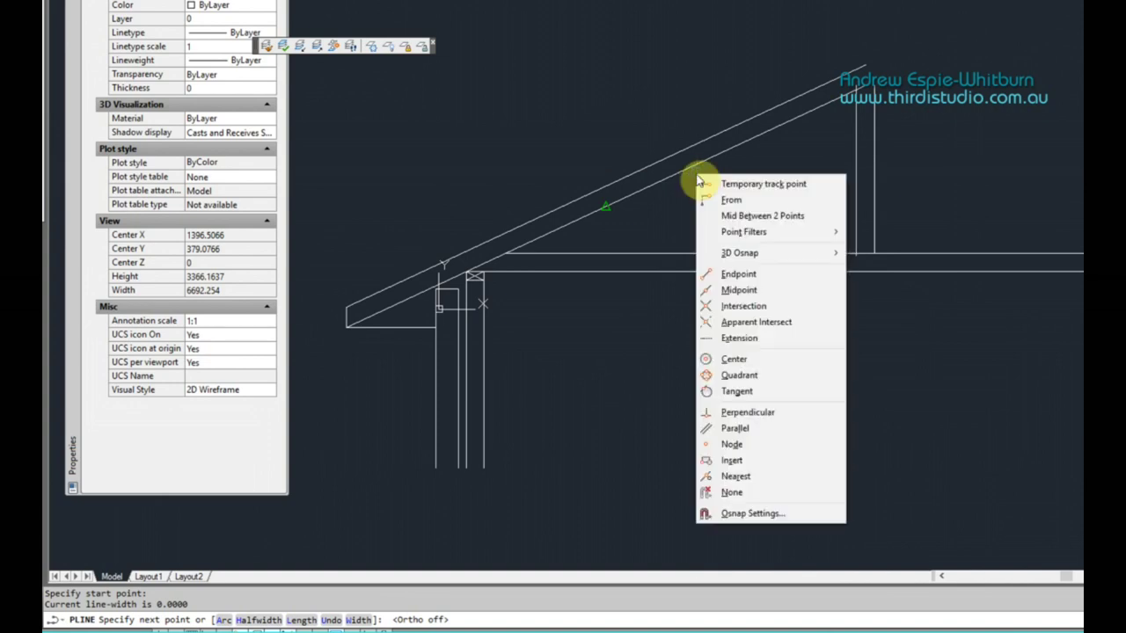
{"action": "left_click", "coordinate": [744, 218]}
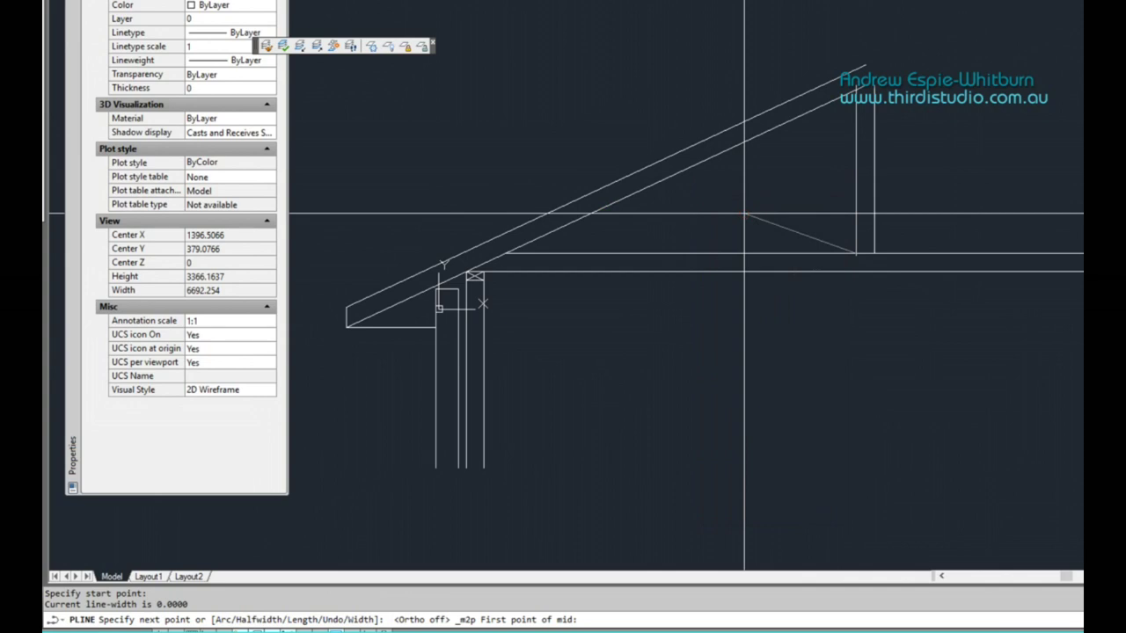
{"action": "left_click", "coordinate": [528, 254]}
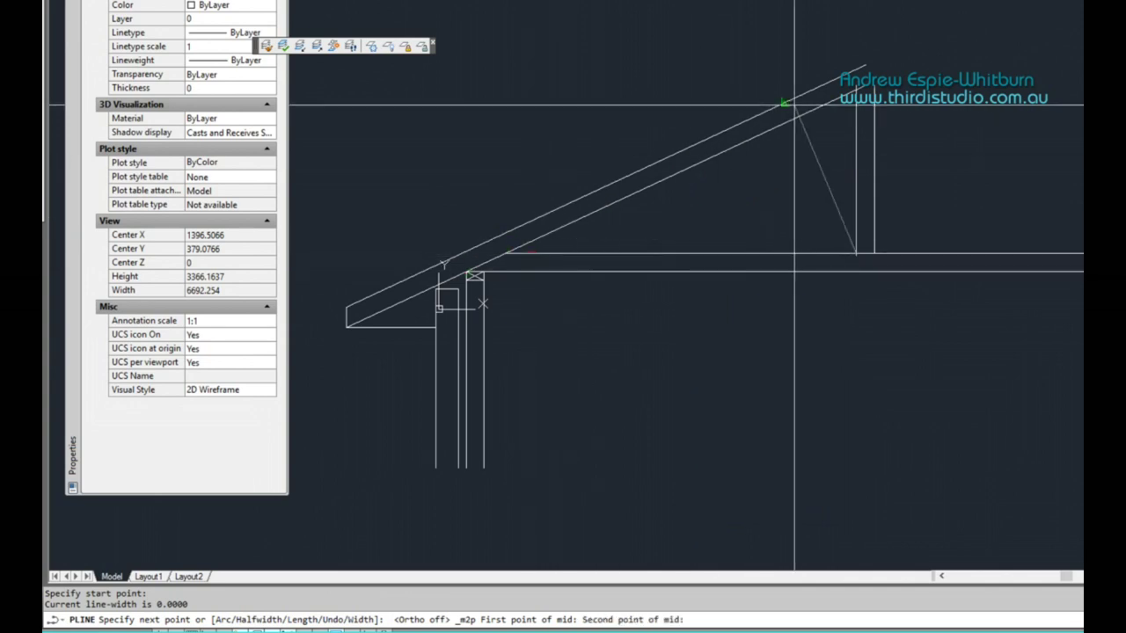
{"action": "left_click", "coordinate": [847, 90]}
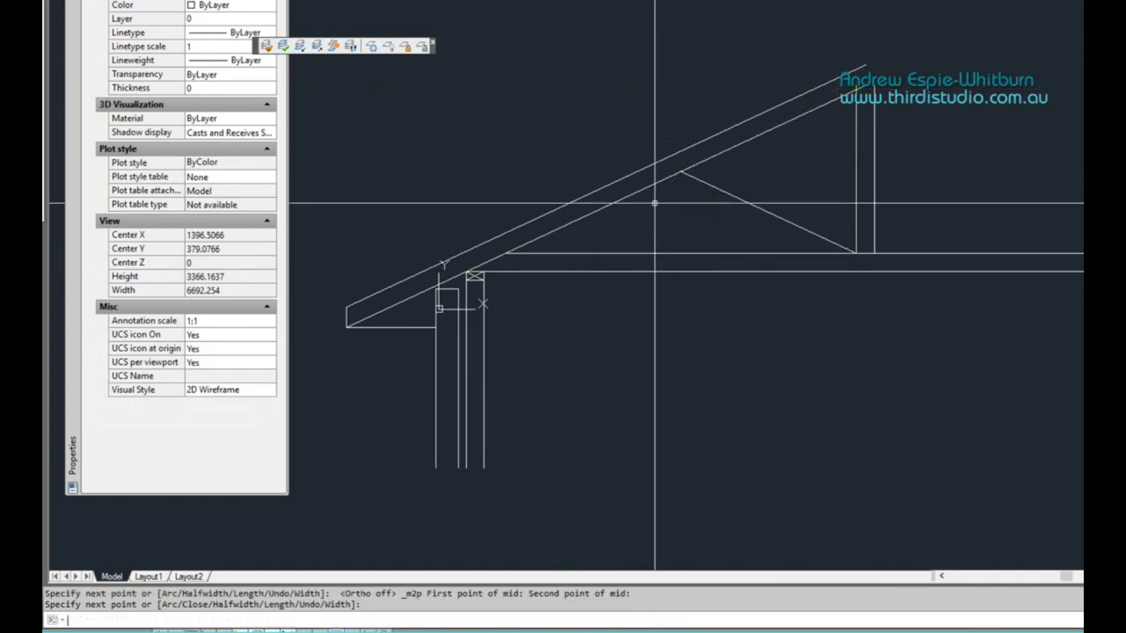
{"action": "key", "text": "Escape"}
Offset the diagonal web 45 to each side and erase its centre line
{"action": "type", "text": "o"}
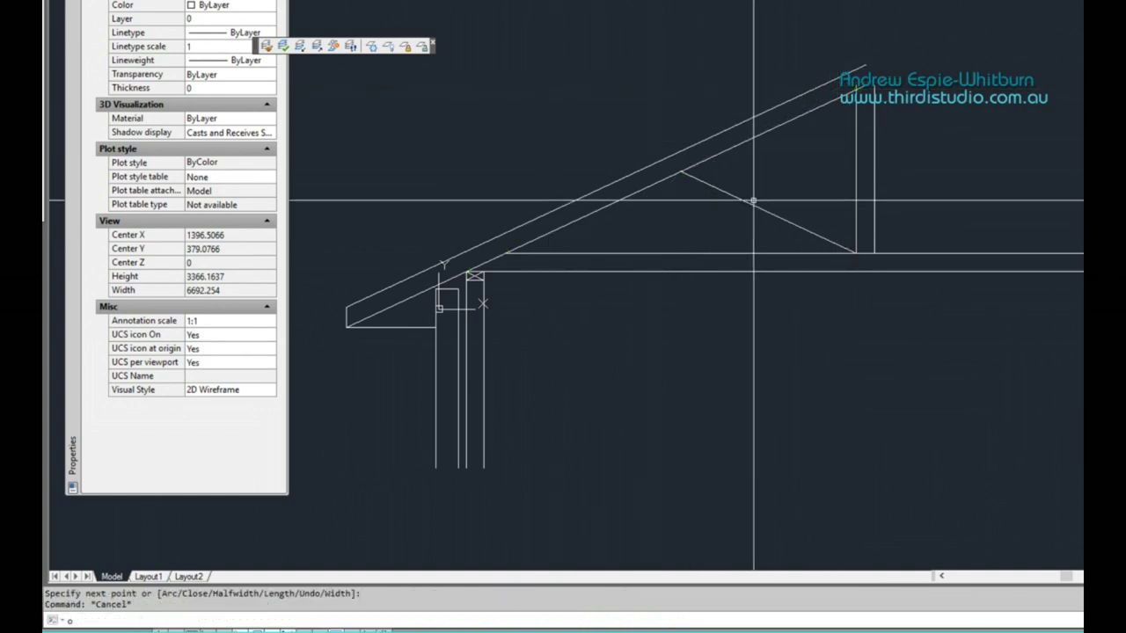
{"action": "key", "text": "Return"}
{"action": "key", "text": "Return"}
{"action": "left_click", "coordinate": [743, 197]}
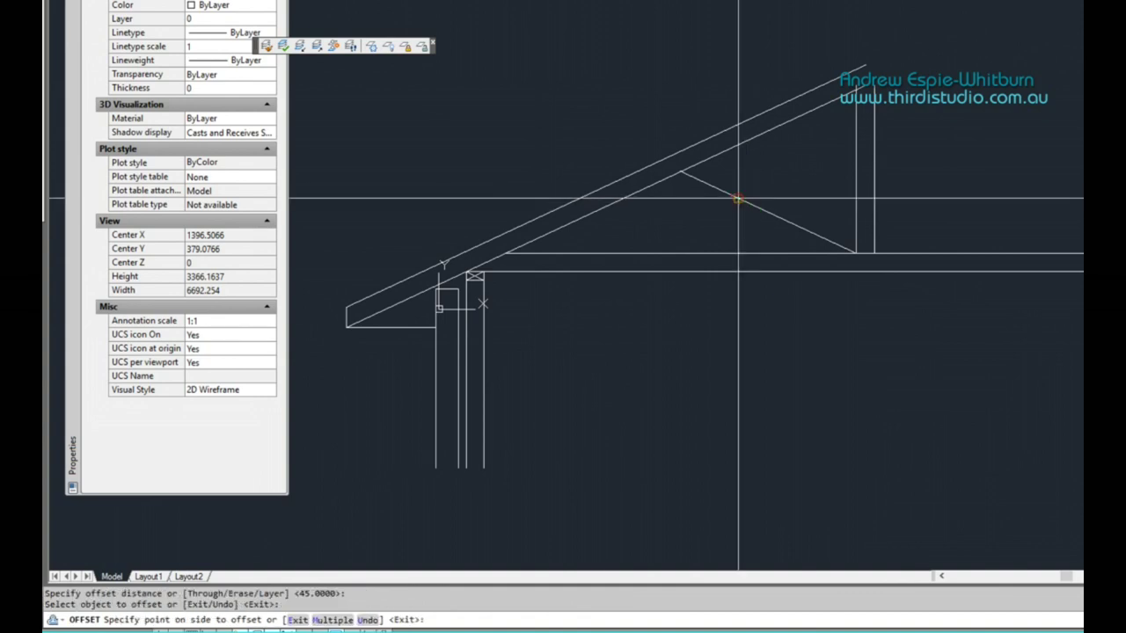
{"action": "left_click", "coordinate": [754, 181]}
{"action": "left_click", "coordinate": [748, 193]}
{"action": "left_click", "coordinate": [728, 228]}
{"action": "key", "text": "Escape"}
{"action": "left_click", "coordinate": [748, 204]}
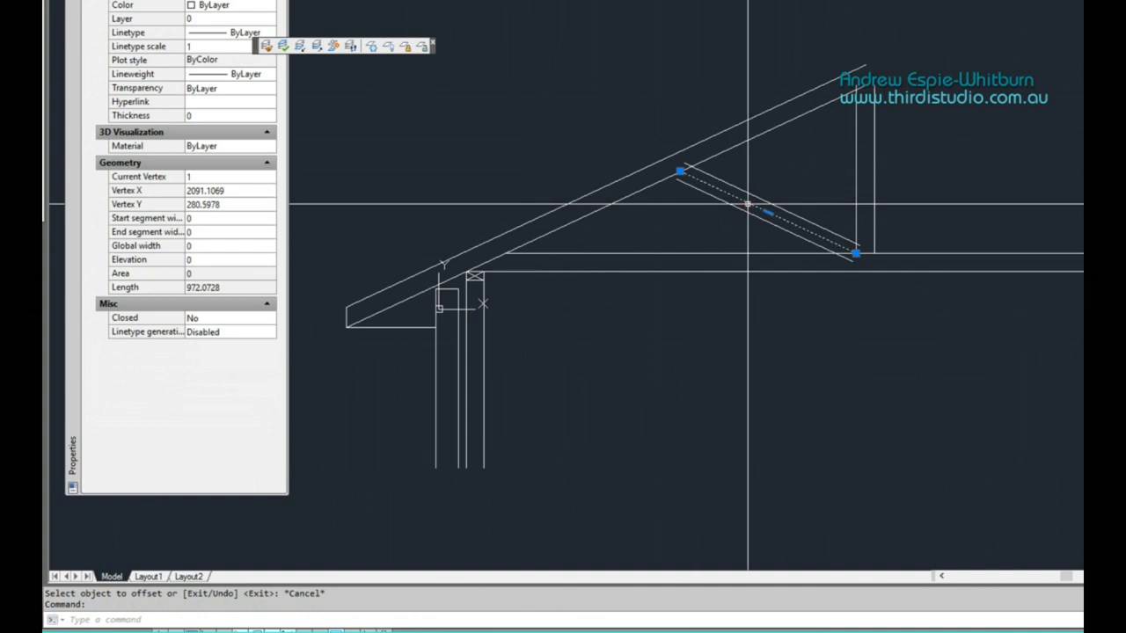
{"action": "type", "text": "e"}
{"action": "key", "text": "Return"}
{"action": "key", "text": "Escape"}
Extend the strut edges to the lower rafter line
{"action": "scroll", "coordinate": [682, 198], "scroll_direction": "up", "scroll_amount": 3}
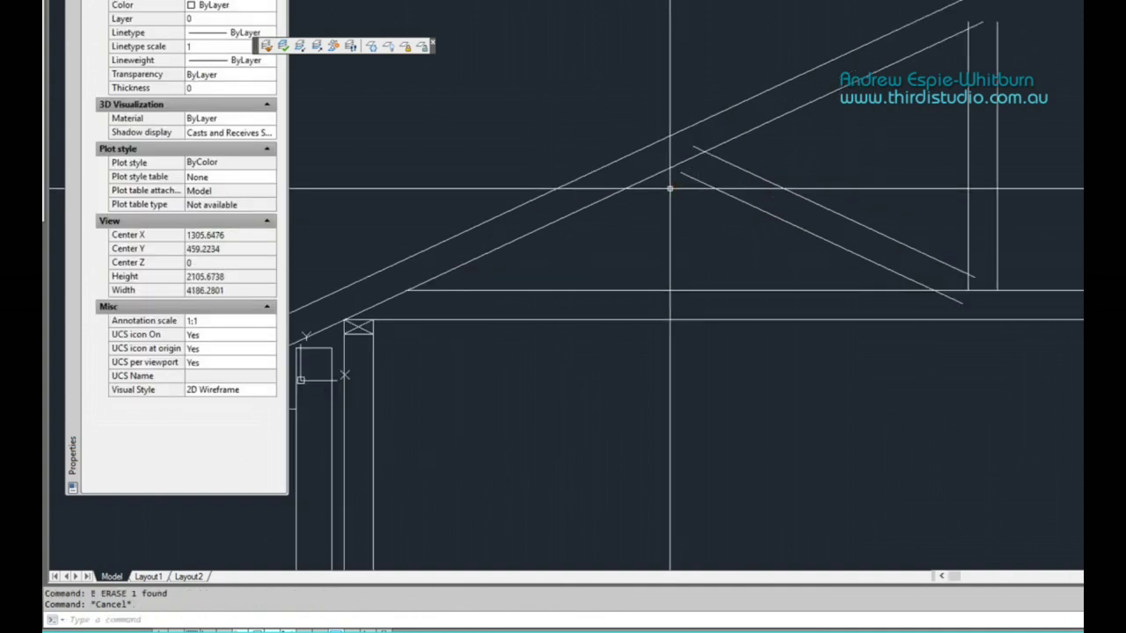
{"action": "type", "text": "ex"}
{"action": "key", "text": "Return"}
{"action": "left_click", "coordinate": [671, 189]}
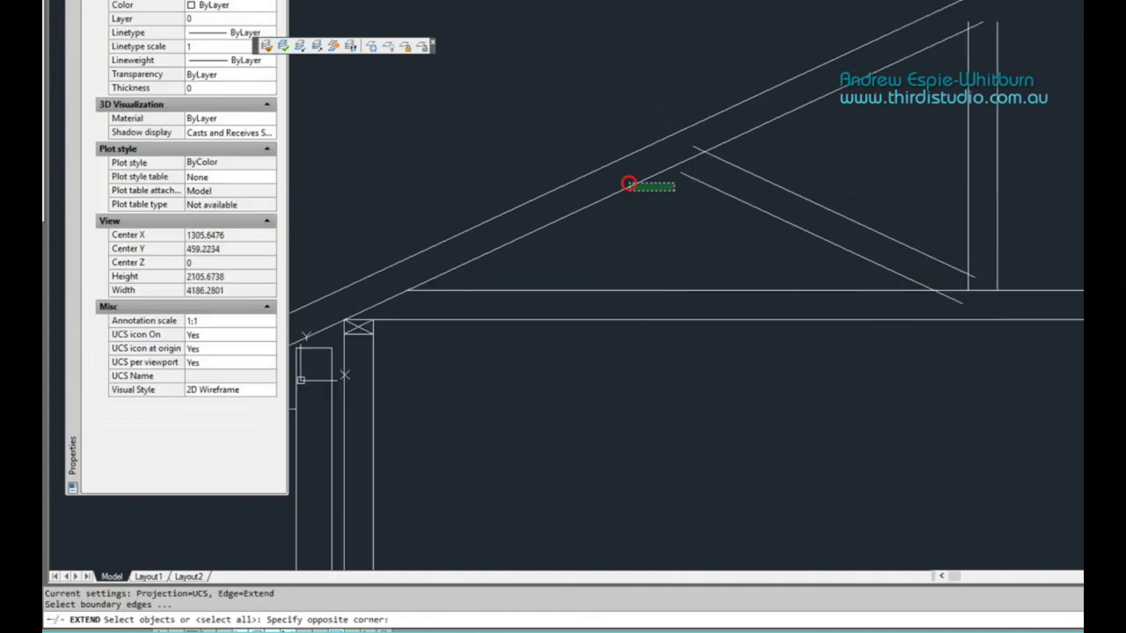
{"action": "left_click", "coordinate": [628, 183]}
{"action": "key", "text": "Return"}
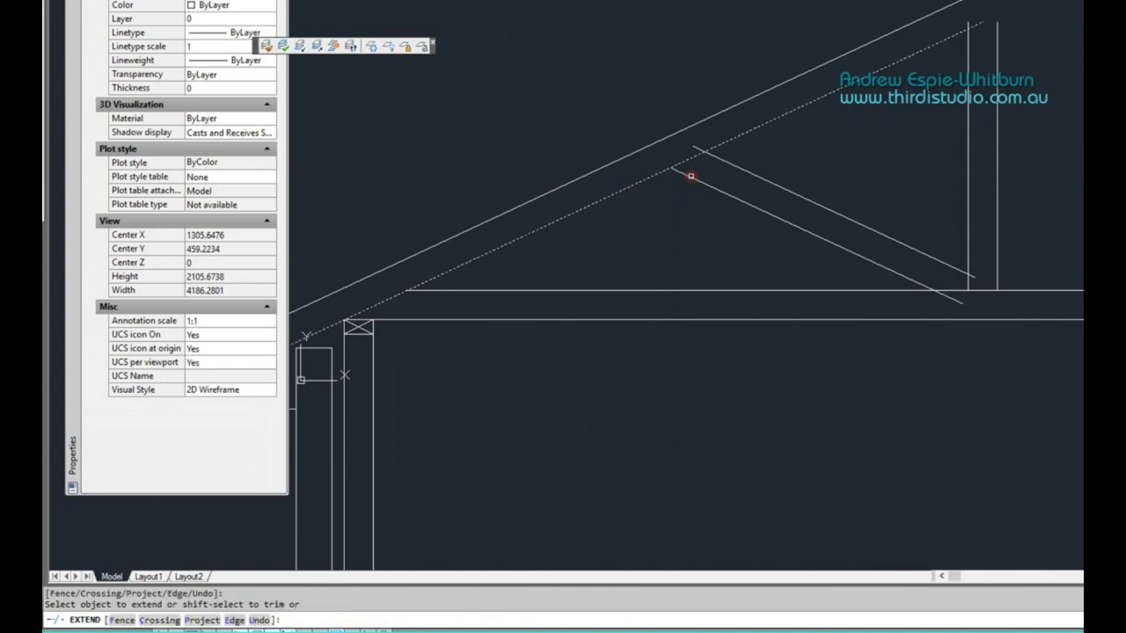
{"action": "key", "text": "Escape"}
{"action": "scroll", "coordinate": [704, 167], "scroll_direction": "up", "scroll_amount": 3}
Trim the strut ends at the lower rafter line and the ceiling line
{"action": "type", "text": "tr"}
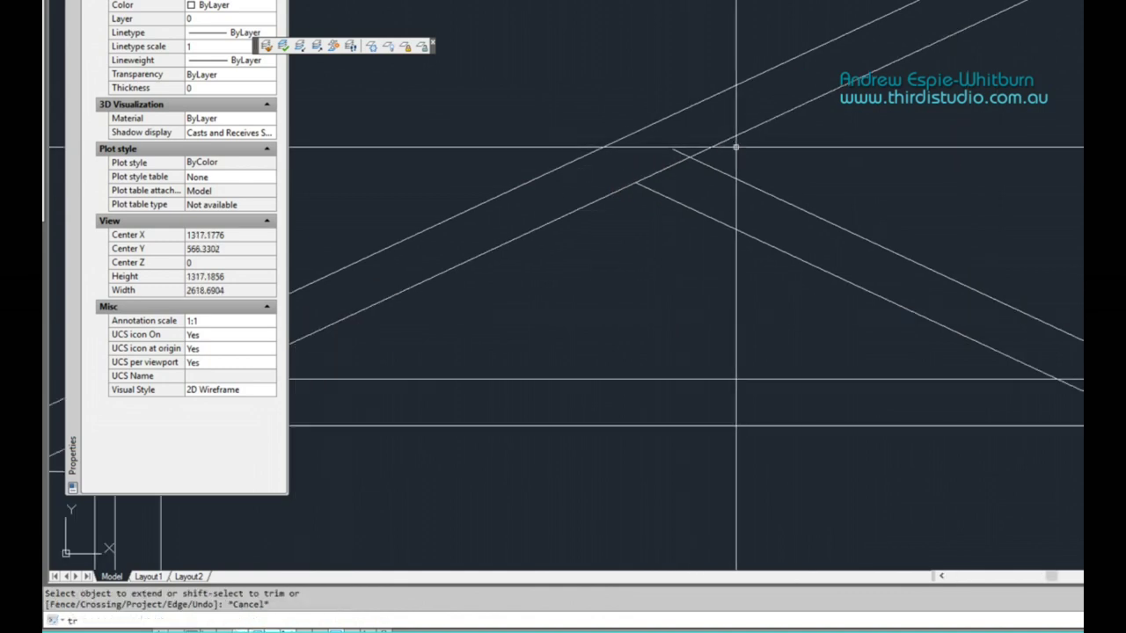
{"action": "key", "text": "Return"}
{"action": "left_click", "coordinate": [688, 156]}
{"action": "key", "text": "Return"}
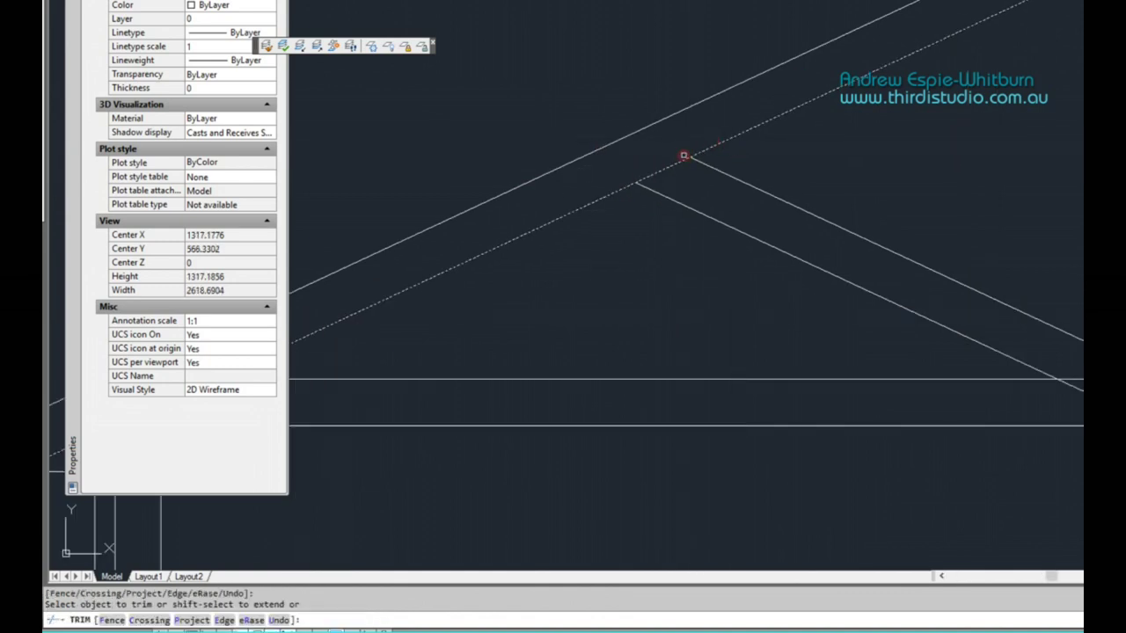
{"action": "scroll", "coordinate": [687, 156], "scroll_direction": "down", "scroll_amount": 2}
{"action": "scroll", "coordinate": [959, 291], "scroll_direction": "up", "scroll_amount": 2}
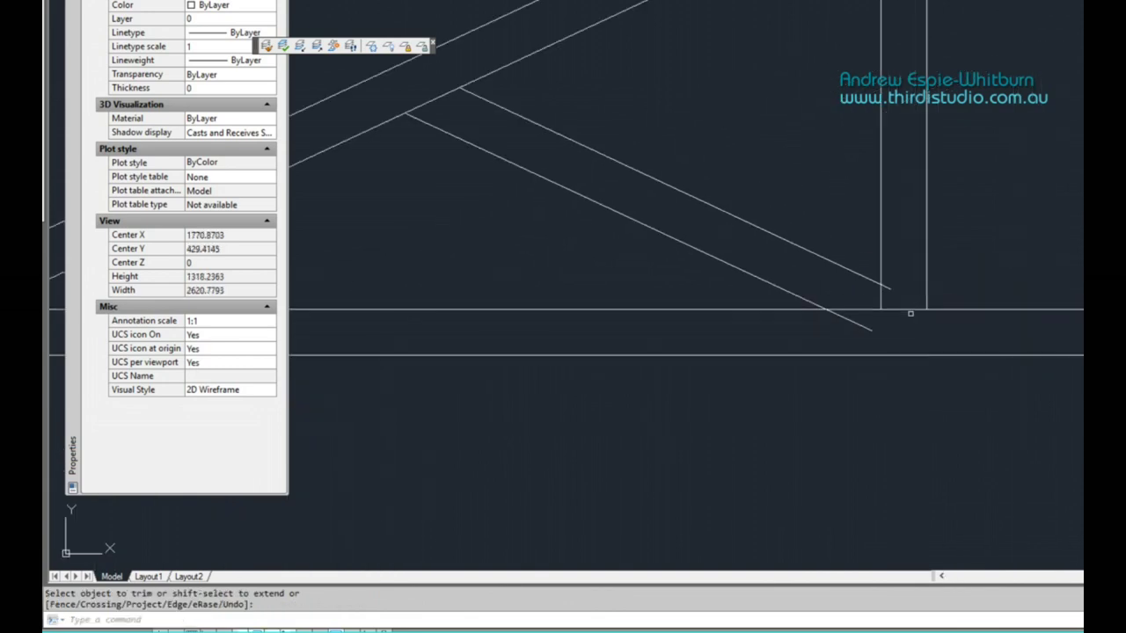
{"action": "key", "text": "Return"}
{"action": "key", "text": "Return"}
{"action": "left_click", "coordinate": [853, 310]}
{"action": "key", "text": "Return"}
{"action": "left_click", "coordinate": [863, 324]}
{"action": "scroll", "coordinate": [939, 269], "scroll_direction": "down", "scroll_amount": 2}
{"action": "key", "text": "Escape"}
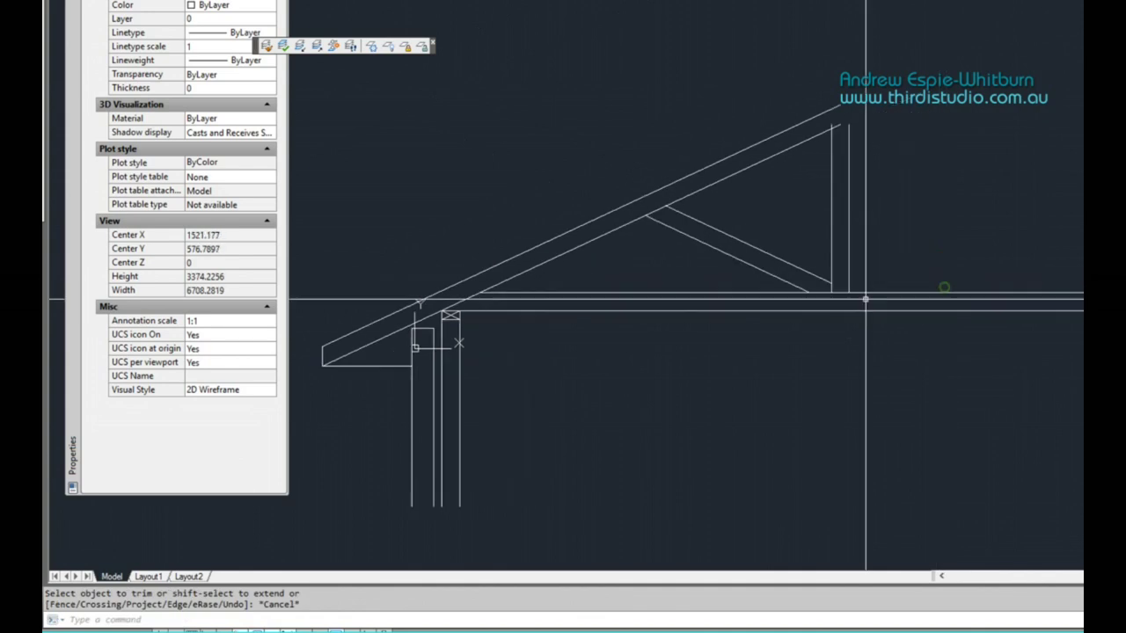
{"action": "scroll", "coordinate": [837, 138], "scroll_direction": "up", "scroll_amount": 2}
{"action": "key", "text": "Return"}
{"action": "key", "text": "Return"}
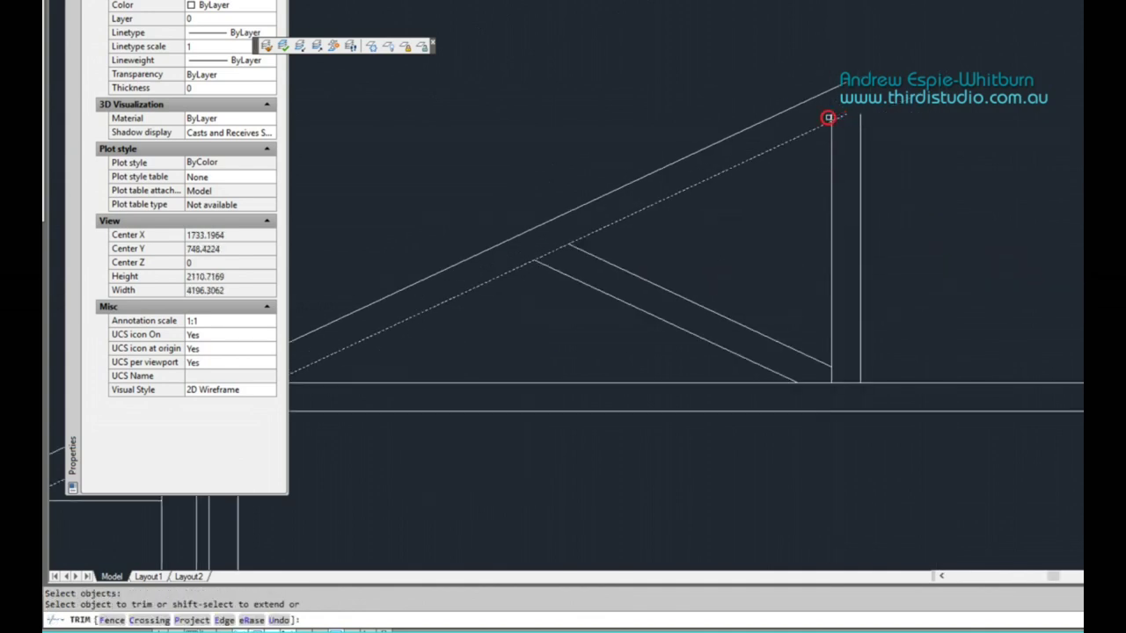
{"action": "key", "text": "Escape"}
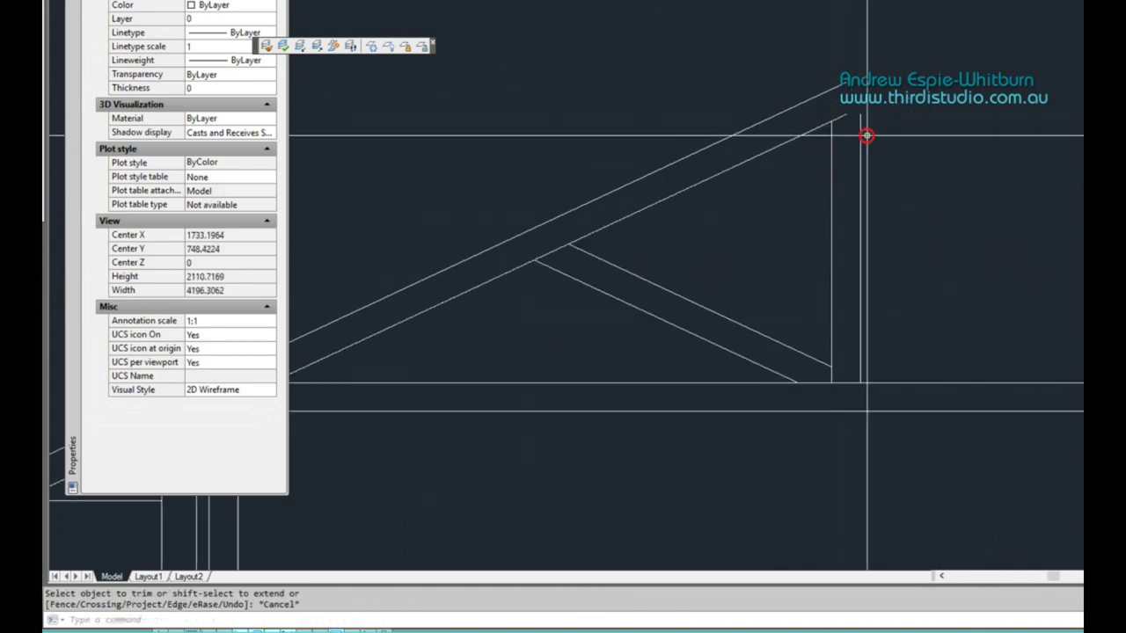
Erase the stray vertical line beside the king post
{"action": "left_click", "coordinate": [879, 141]}
{"action": "left_click", "coordinate": [849, 176]}
{"action": "key", "text": "Delete"}
{"action": "key", "text": "Return"}
{"action": "scroll", "coordinate": [918, 193], "scroll_direction": "down", "scroll_amount": 3}
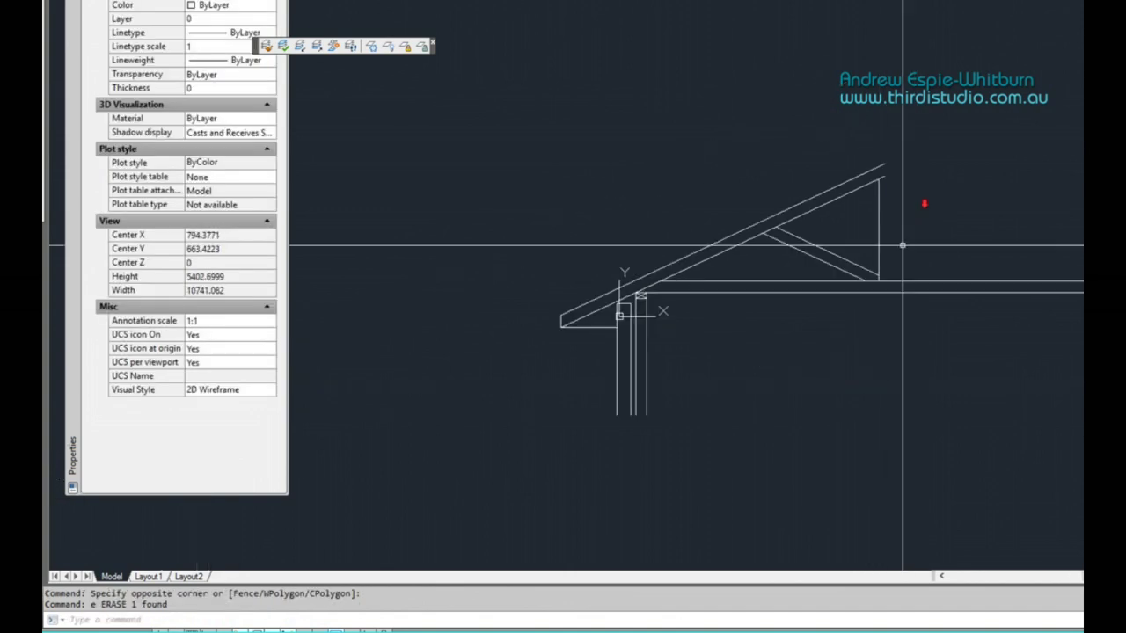
Window-select the left rafter lines and the truss webs
{"action": "scroll", "coordinate": [856, 254], "scroll_direction": "up", "scroll_amount": 1}
{"action": "scroll", "coordinate": [868, 261], "scroll_direction": "down", "scroll_amount": 3}
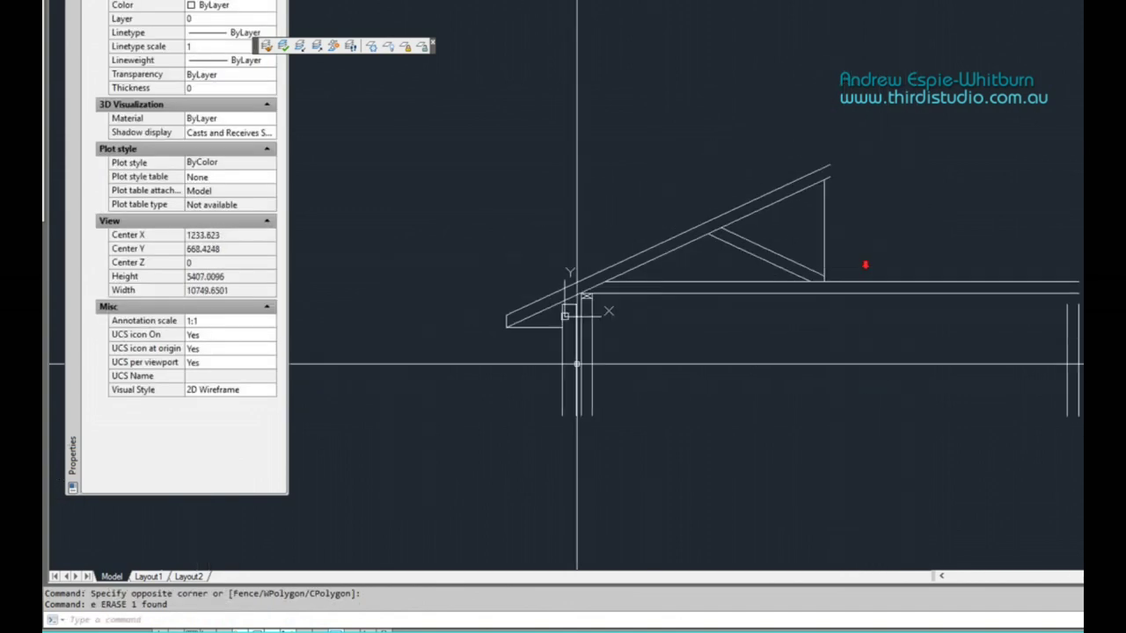
{"action": "scroll", "coordinate": [540, 322], "scroll_direction": "up", "scroll_amount": 3}
{"action": "left_click", "coordinate": [540, 322]}
{"action": "left_click", "coordinate": [475, 300]}
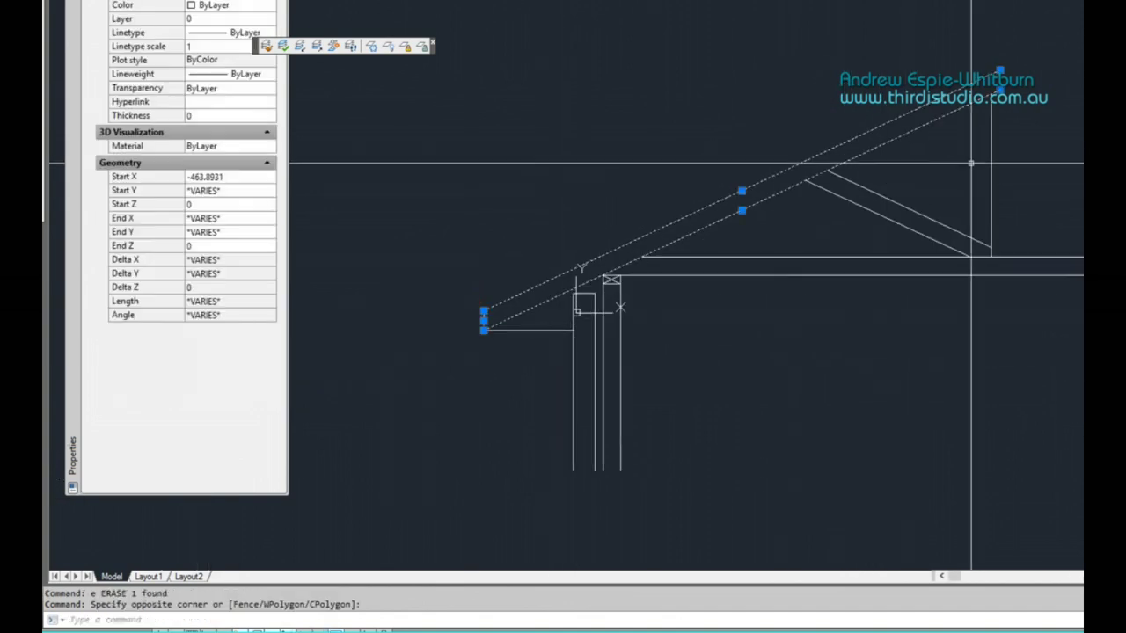
{"action": "left_click", "coordinate": [1024, 221]}
{"action": "left_click", "coordinate": [794, 87]}
{"action": "scroll", "coordinate": [832, 223], "scroll_direction": "down", "scroll_amount": 1}
{"action": "scroll", "coordinate": [868, 113], "scroll_direction": "up", "scroll_amount": 4}
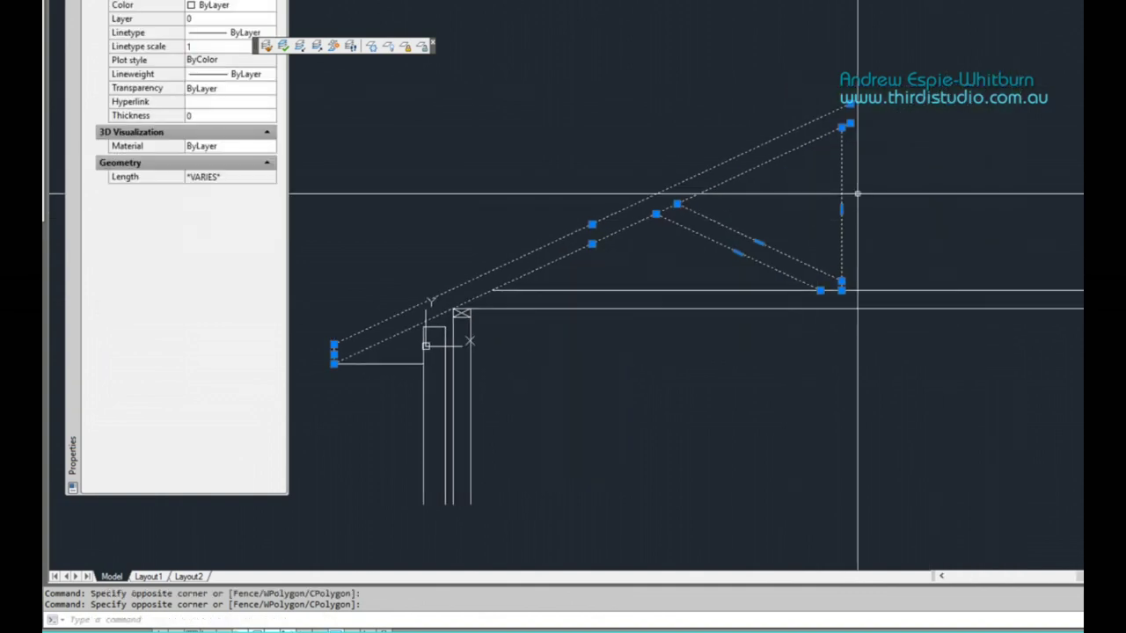
Mirror the selection about a vertical line through the apex, keeping the originals
{"action": "left_click", "coordinate": [844, 97]}
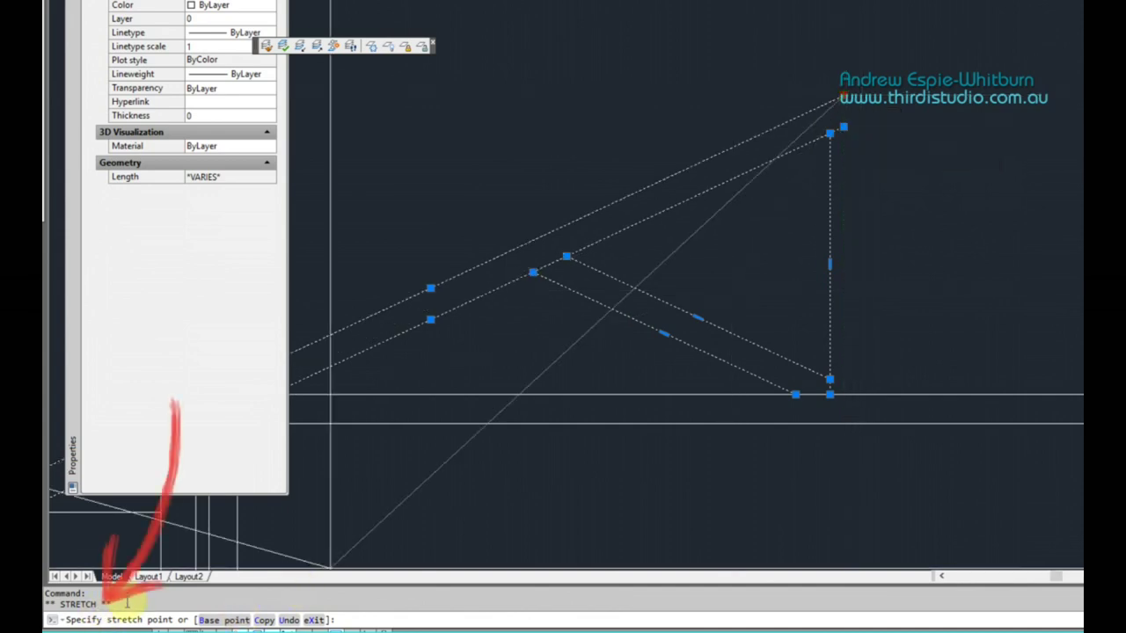
{"action": "key", "text": "space"}
{"action": "key", "text": "space"}
{"action": "key", "text": "space"}
{"action": "key", "text": "space"}
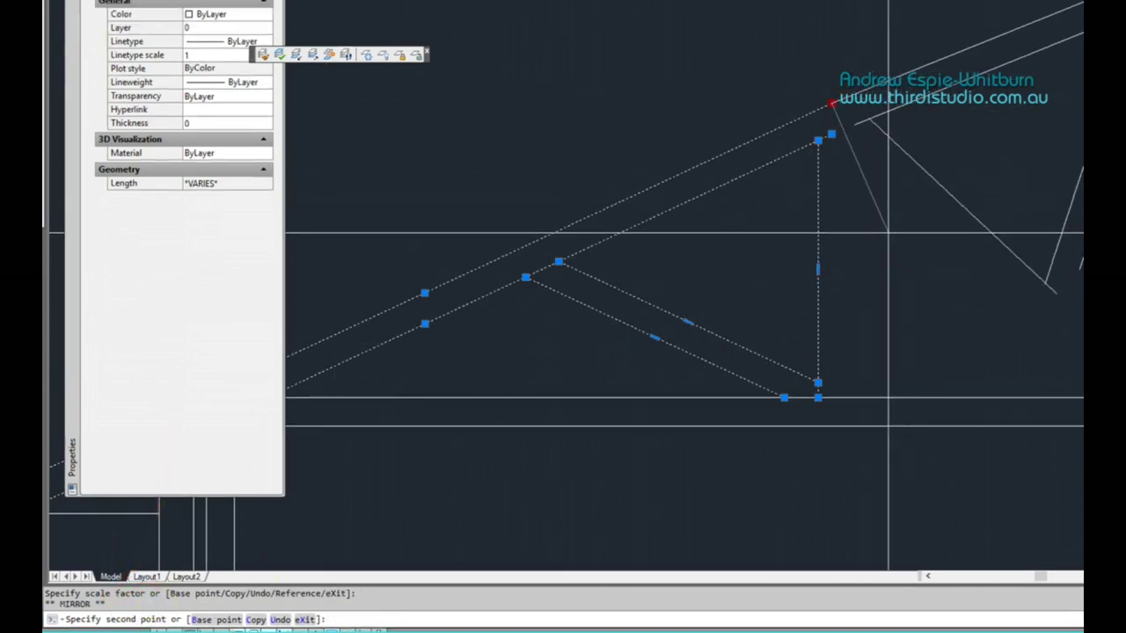
{"action": "key", "text": "F8"}
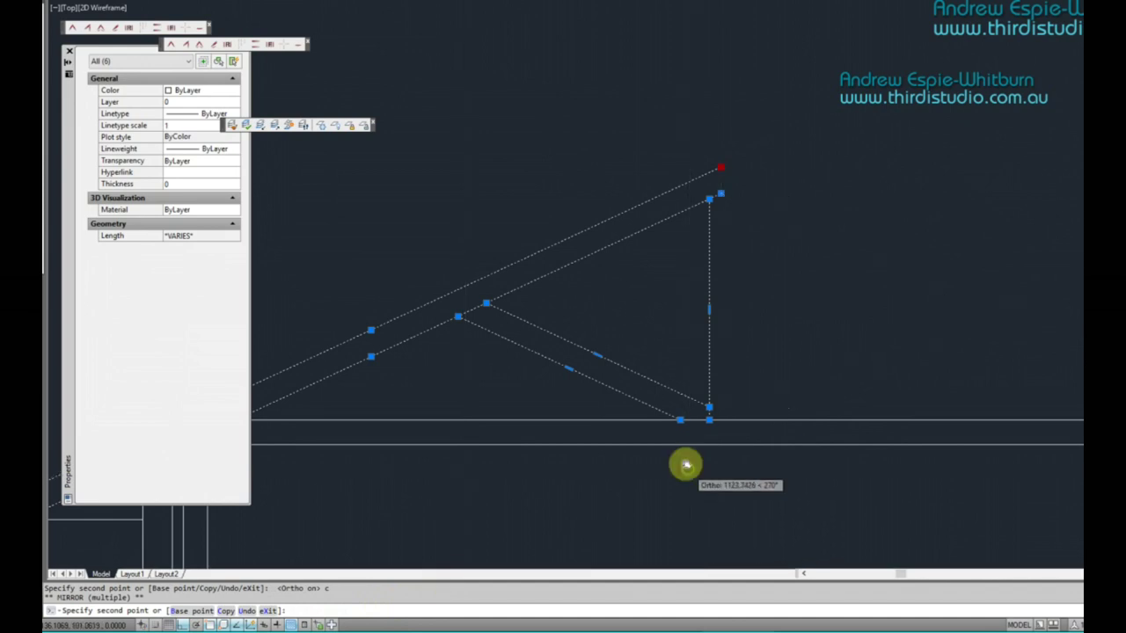
{"action": "middle_click_drag", "start_coordinate": [720, 510], "coordinate": [679, 335]}
{"action": "scroll", "coordinate": [698, 379], "scroll_direction": "down", "scroll_amount": 3}
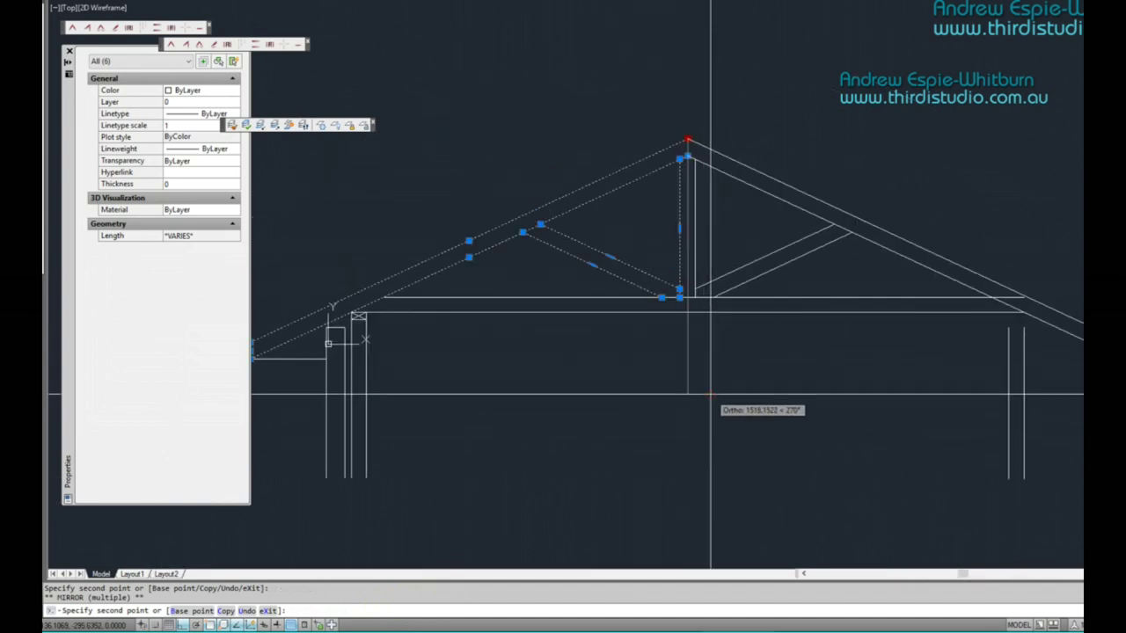
{"action": "left_click", "coordinate": [710, 327]}
{"action": "key", "text": "Return"}
{"action": "key", "text": "Escape"}
Review the mirrored truss, then switch to the Common Roof Truss reference picture
{"action": "scroll", "coordinate": [735, 383], "scroll_direction": "down", "scroll_amount": 3}
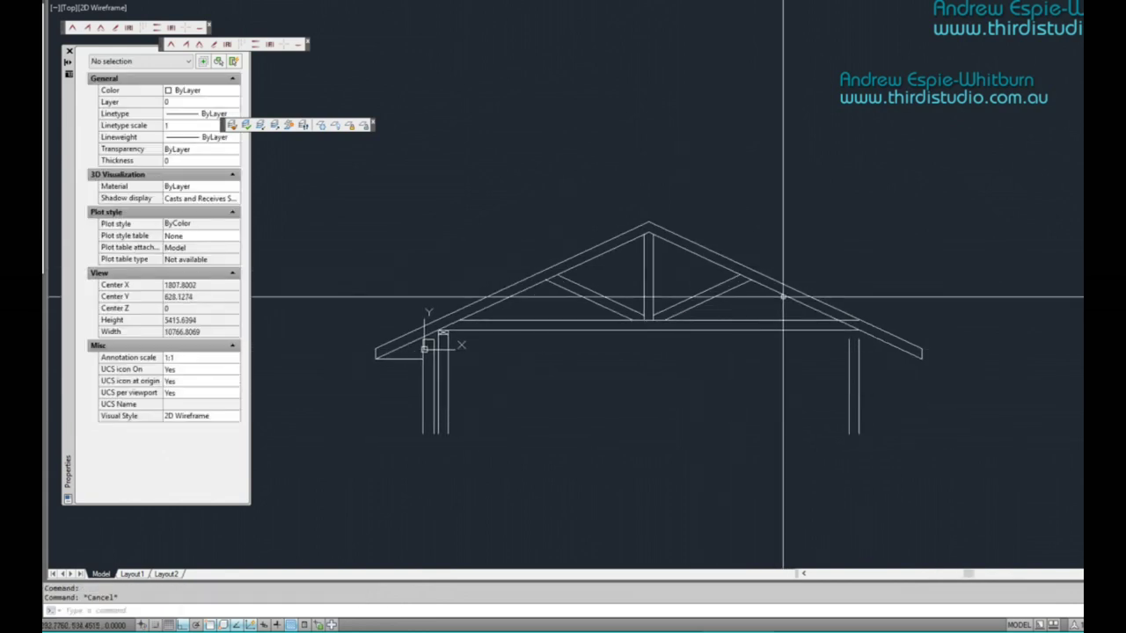
{"action": "scroll", "coordinate": [859, 322], "scroll_direction": "up", "scroll_amount": 2}
{"action": "scroll", "coordinate": [849, 323], "scroll_direction": "up", "scroll_amount": 2}
{"action": "type", "text": "tr"}
{"action": "key", "text": "Return"}
{"action": "key", "text": "Return"}
{"action": "key", "text": "Escape"}
{"action": "scroll", "coordinate": [800, 379], "scroll_direction": "down", "scroll_amount": 4}
{"action": "middle_click_drag", "start_coordinate": [707, 343], "coordinate": [694, 339]}
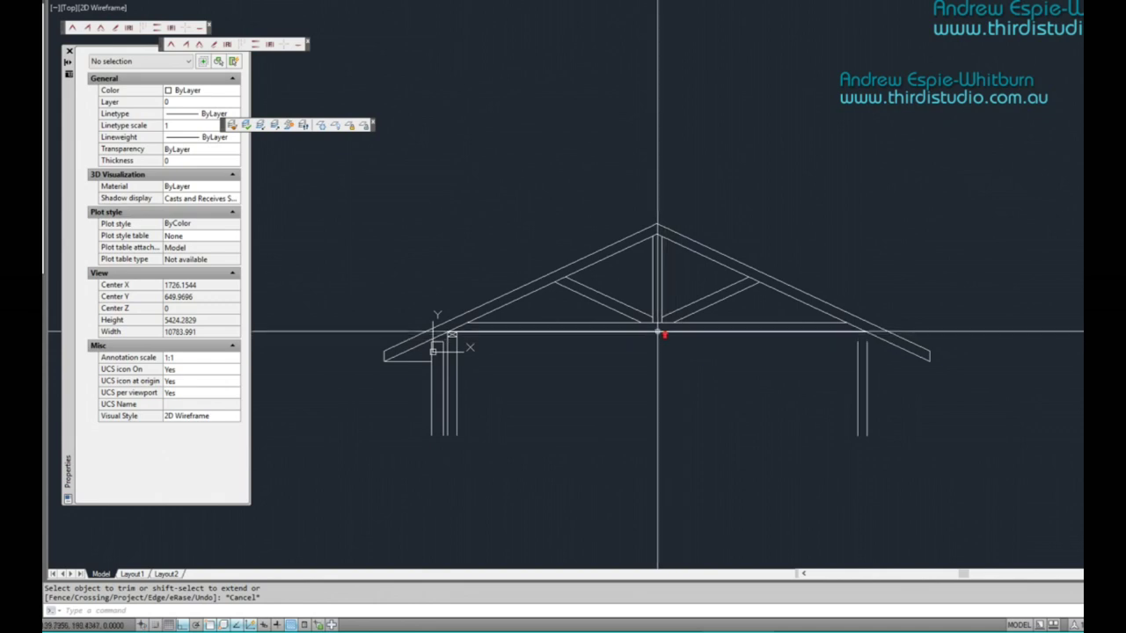
{"action": "scroll", "coordinate": [660, 330], "scroll_direction": "up", "scroll_amount": 4}
{"action": "key", "text": "alt+Tab"}
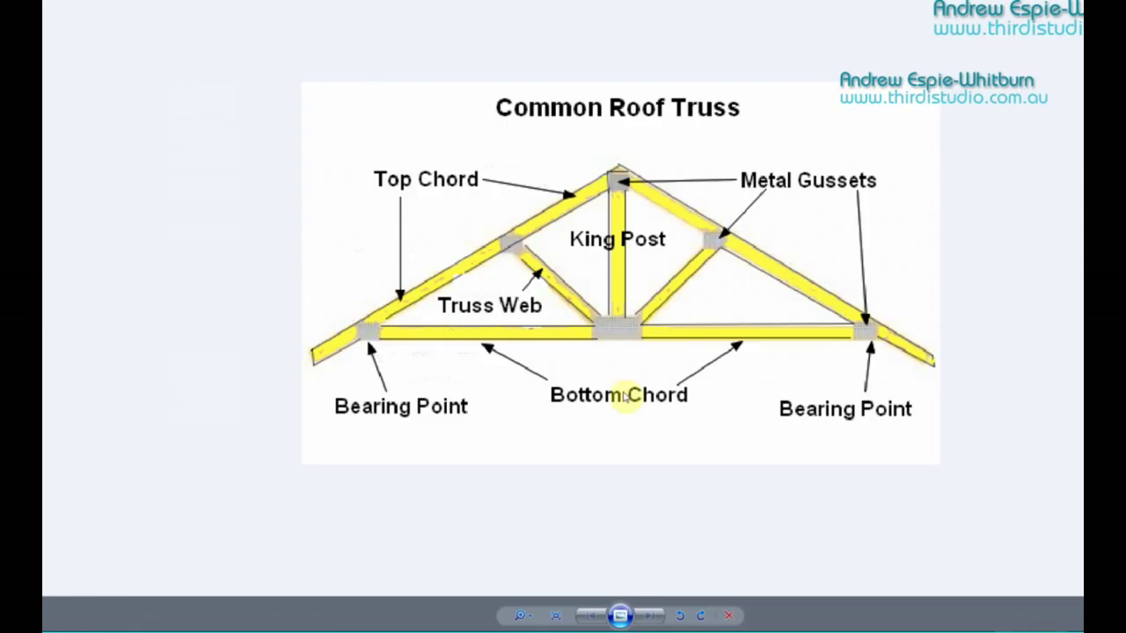
Zoom into the Common Roof Truss diagram in Windows Photo Viewer
{"action": "scroll", "coordinate": [607, 339], "scroll_direction": "up", "scroll_amount": 1}
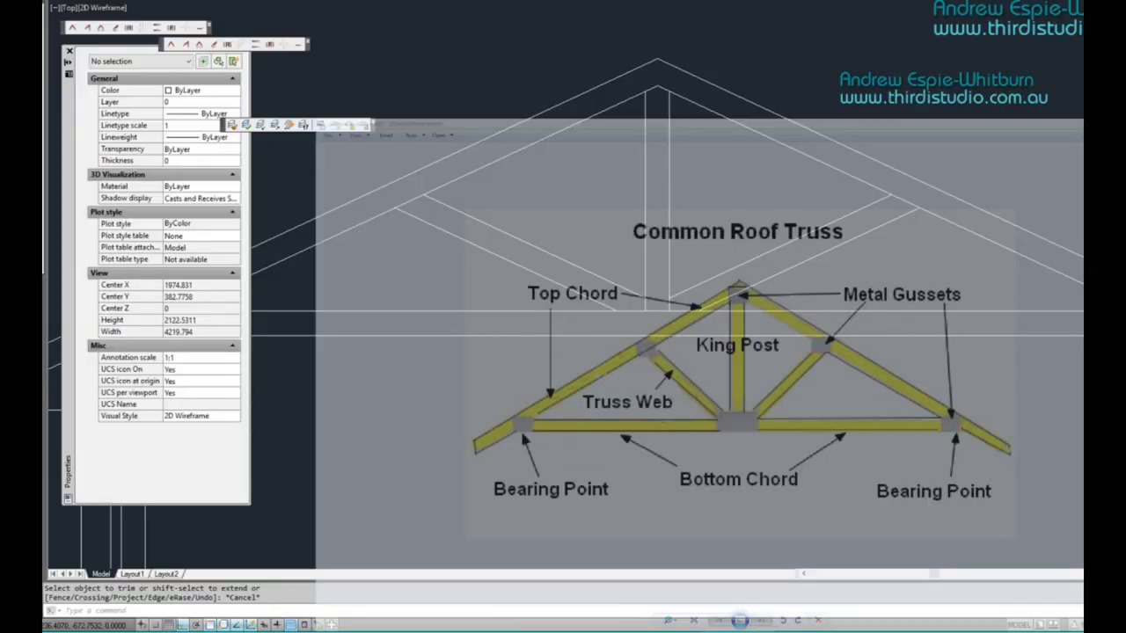
{"action": "scroll", "coordinate": [656, 325], "scroll_direction": "up", "scroll_amount": 4}
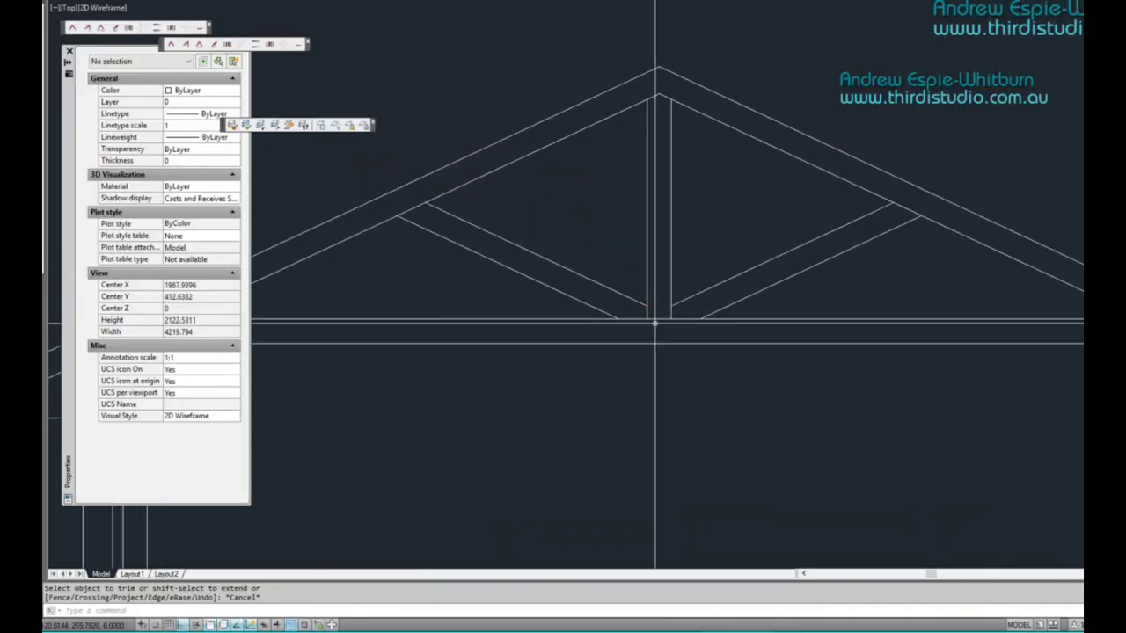
Draw a closed 400 by 200 polyline plate at the king post's foot
{"action": "scroll", "coordinate": [660, 323], "scroll_direction": "down", "scroll_amount": 2}
{"action": "scroll", "coordinate": [666, 323], "scroll_direction": "up", "scroll_amount": 2}
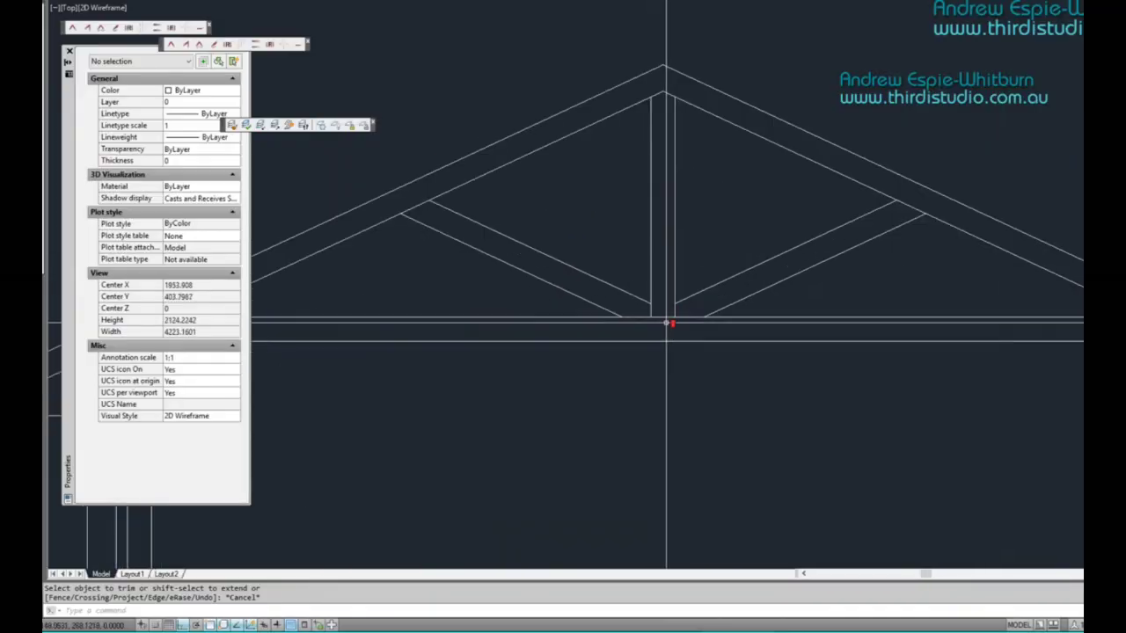
{"action": "scroll", "coordinate": [666, 324], "scroll_direction": "up", "scroll_amount": 2}
{"action": "key", "text": "Escape"}
{"action": "type", "text": "pl"}
{"action": "key", "text": "Return"}
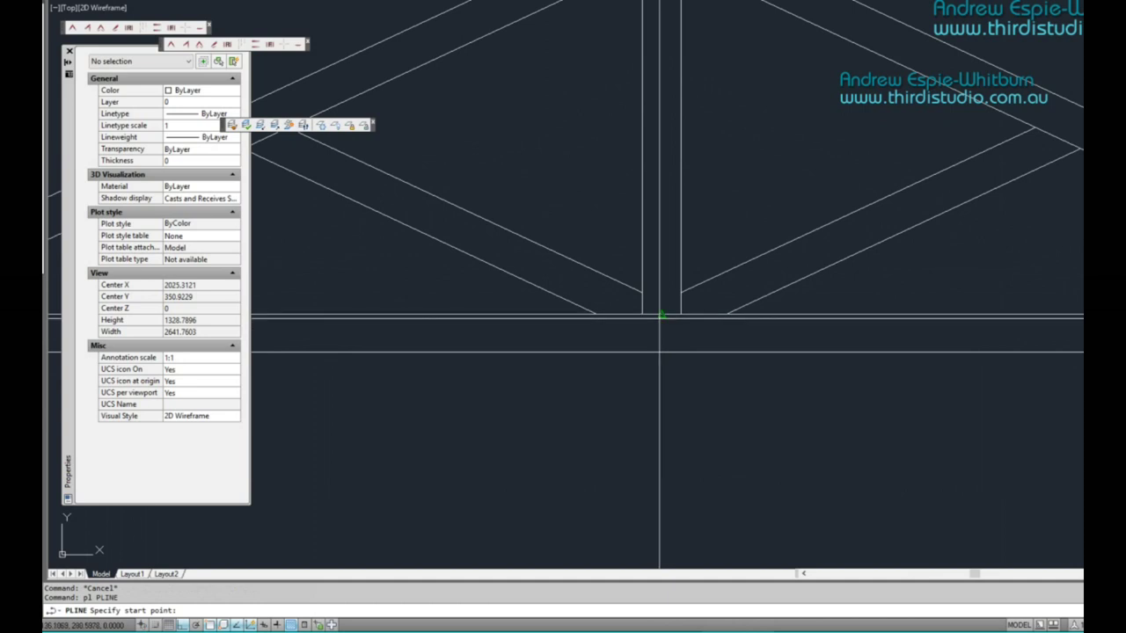
{"action": "left_click", "coordinate": [662, 315]}
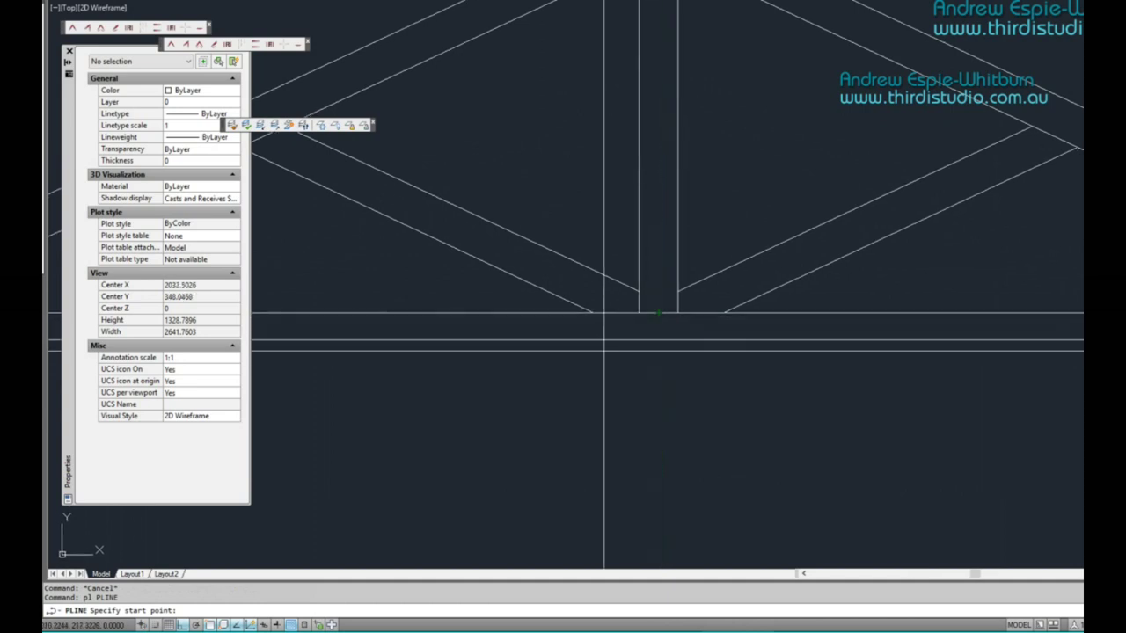
{"action": "left_click", "coordinate": [581, 337]}
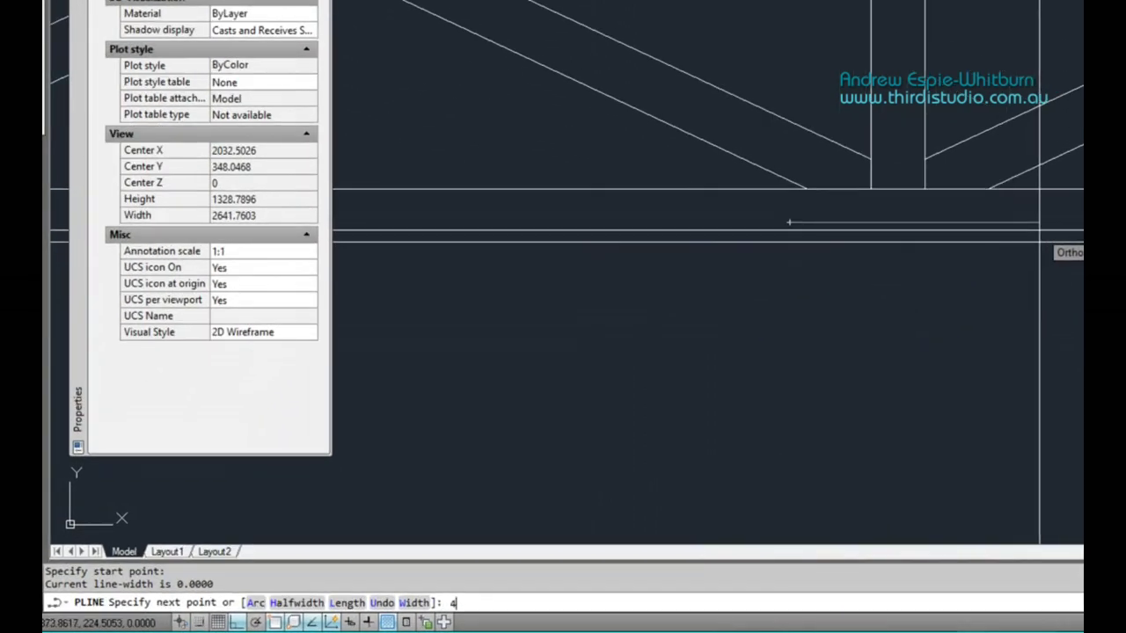
{"action": "key", "text": "Return"}
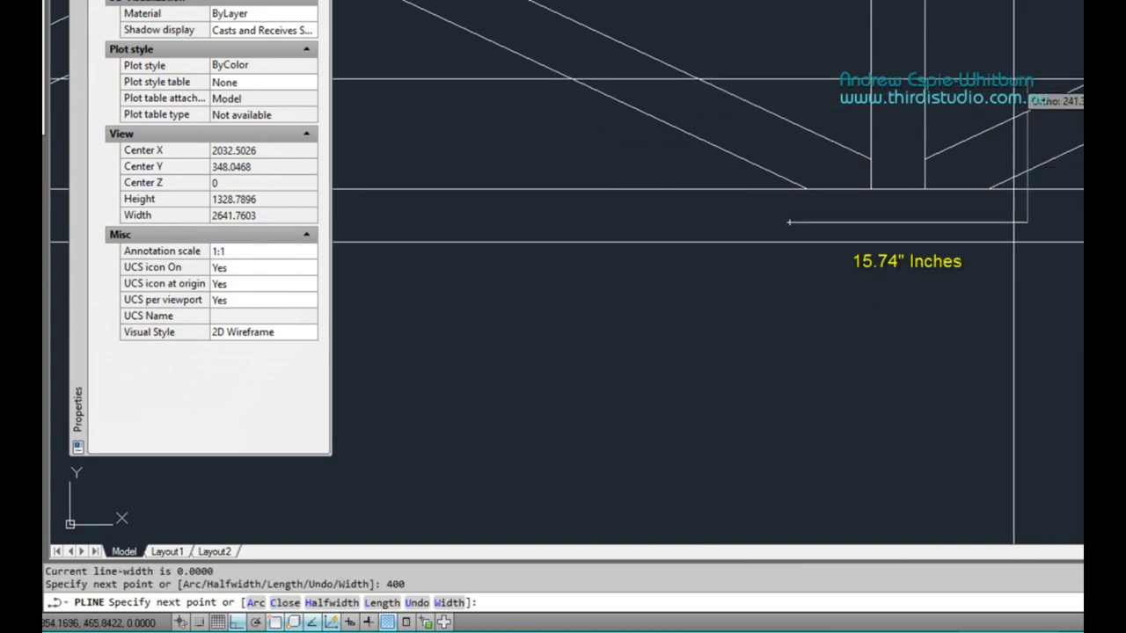
{"action": "key", "text": "Return"}
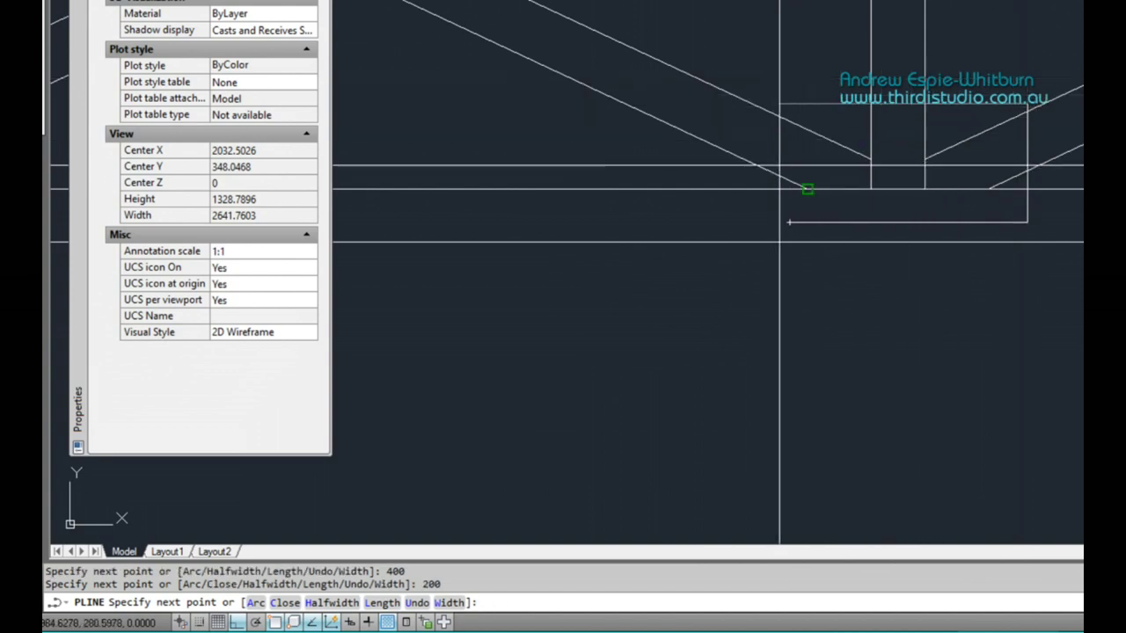
{"action": "key", "text": "Return"}
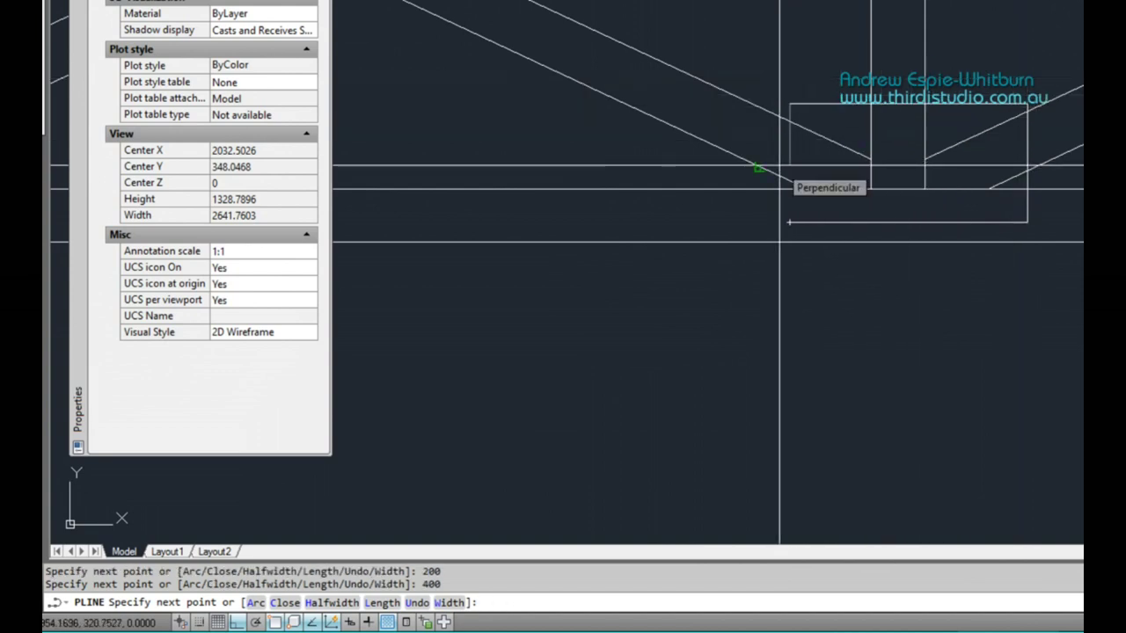
{"action": "type", "text": "c"}
{"action": "key", "text": "Return"}
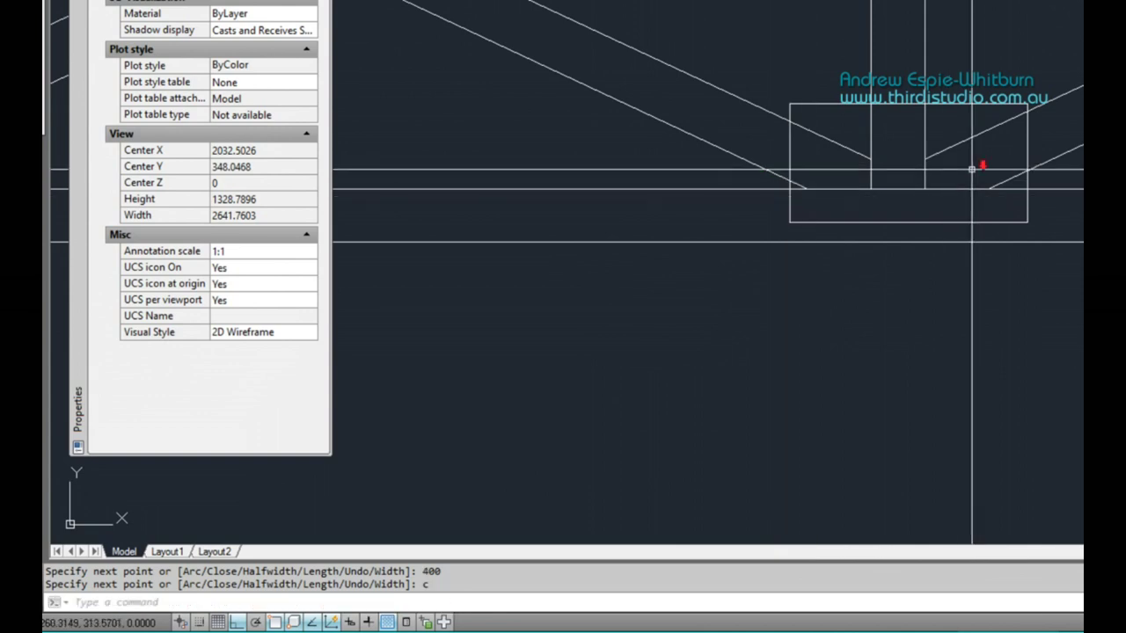
Window-select the new rectangular plate
{"action": "scroll", "coordinate": [980, 168], "scroll_direction": "down", "scroll_amount": 2}
{"action": "left_click", "coordinate": [1009, 195]}
{"action": "left_click", "coordinate": [938, 184]}
{"action": "scroll", "coordinate": [942, 182], "scroll_direction": "up", "scroll_amount": 5}
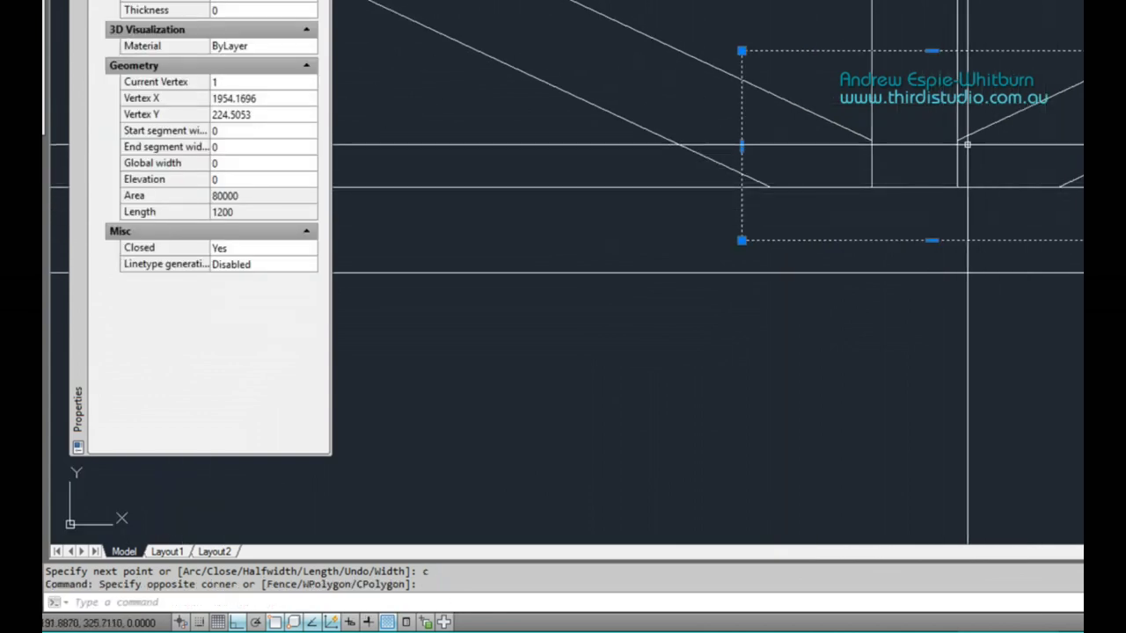
Try moving the plate by its corner to the midpoint of two joint points, then cancel
{"action": "left_click", "coordinate": [686, 272]}
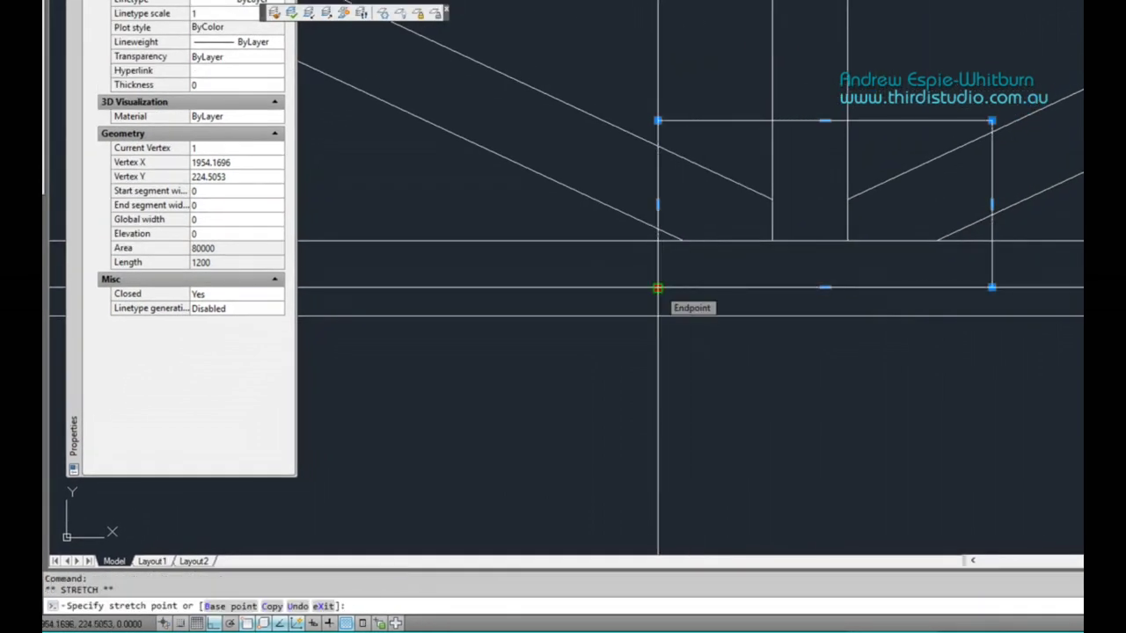
{"action": "key", "text": "space"}
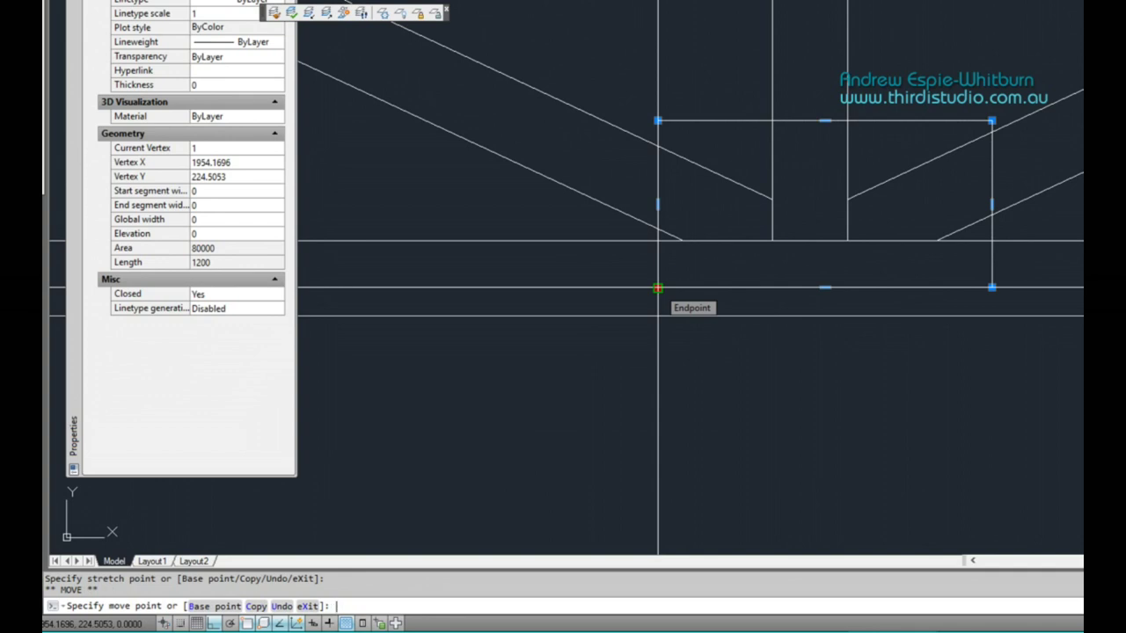
{"action": "right_click", "coordinate": [658, 288], "text": "shift"}
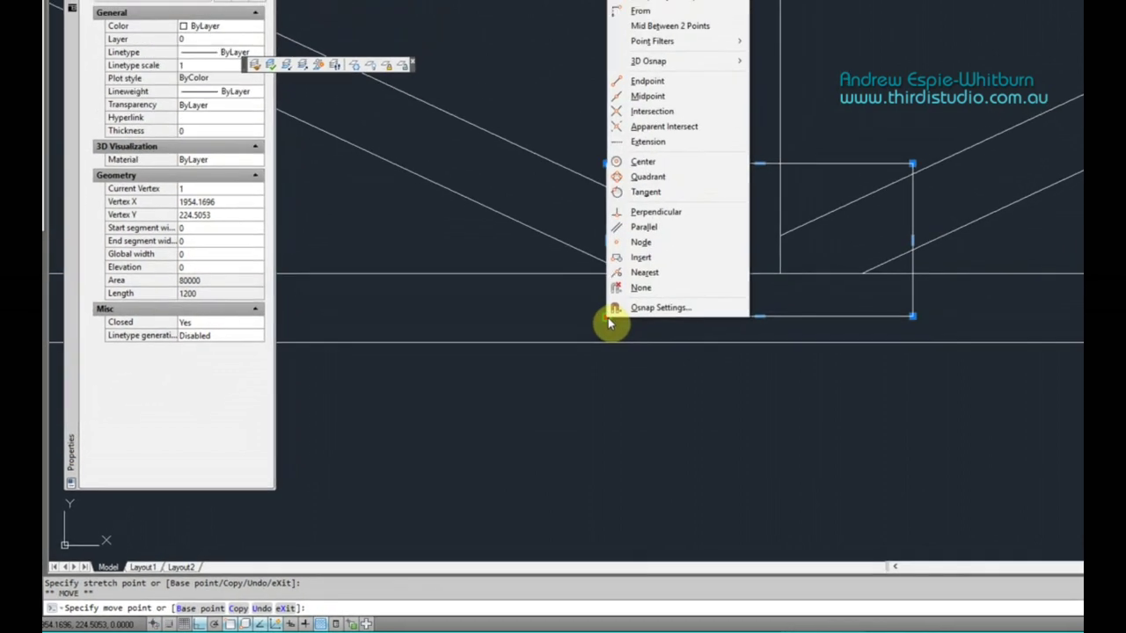
{"action": "left_click", "coordinate": [632, 36]}
{"action": "left_click", "coordinate": [596, 322]}
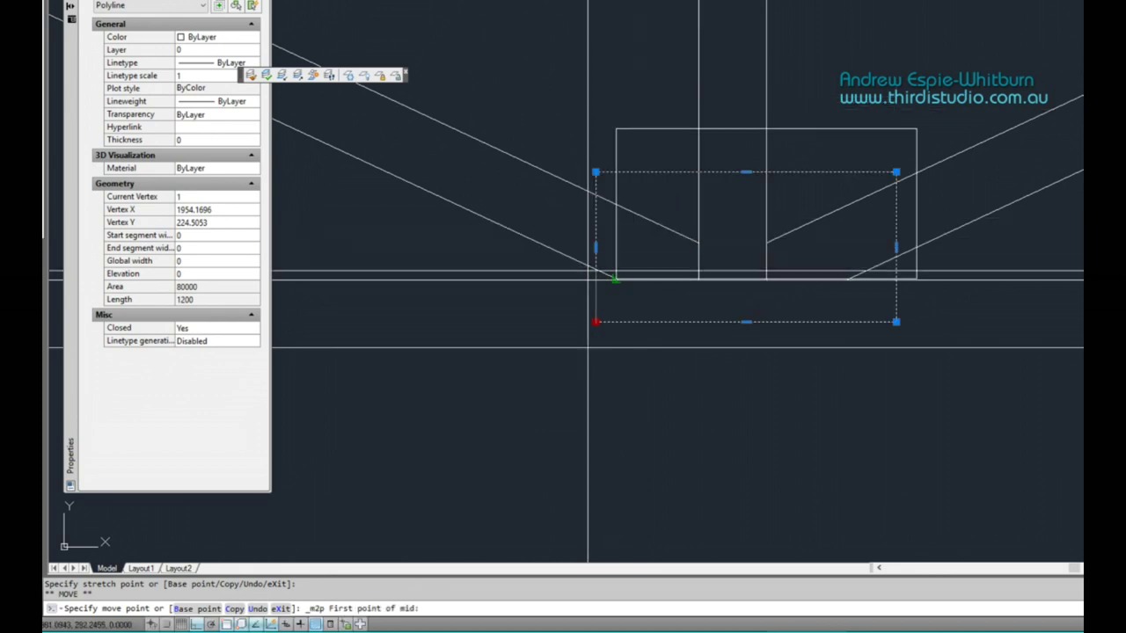
{"action": "left_click", "coordinate": [608, 332]}
{"action": "scroll", "coordinate": [764, 317], "scroll_direction": "down", "scroll_amount": 1}
{"action": "scroll", "coordinate": [769, 304], "scroll_direction": "up", "scroll_amount": 3}
{"action": "key", "text": "Escape"}
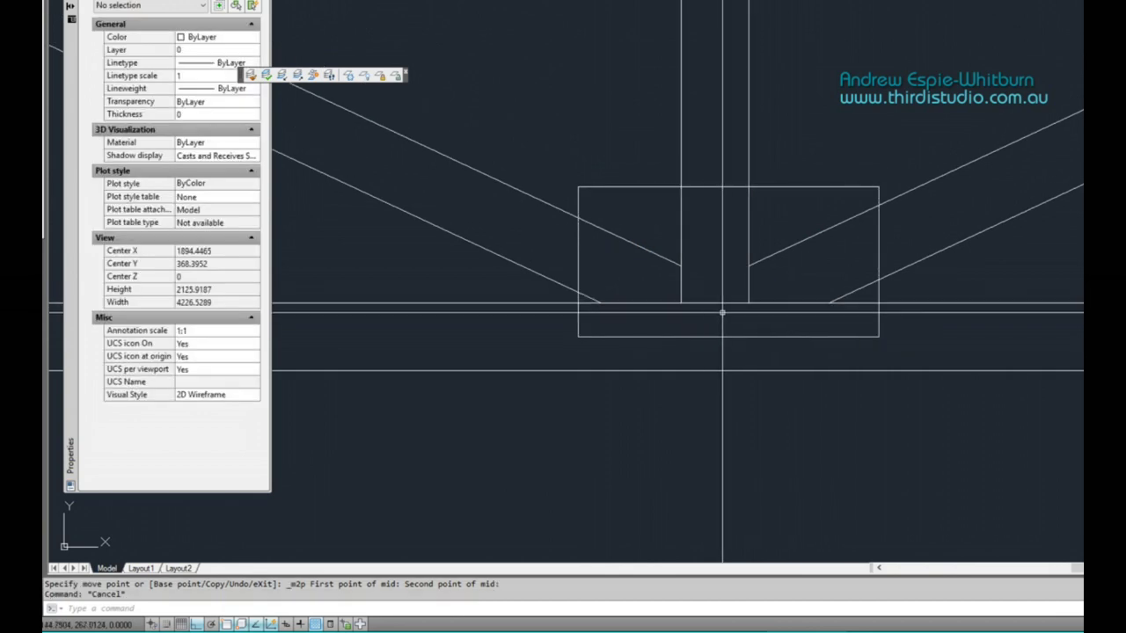
Move the 400 by 200 plate from its bottom midpoint onto the king post foot using snap tracking
{"action": "left_click", "coordinate": [787, 332]}
{"action": "left_click", "coordinate": [771, 343]}
{"action": "key", "text": "Escape"}
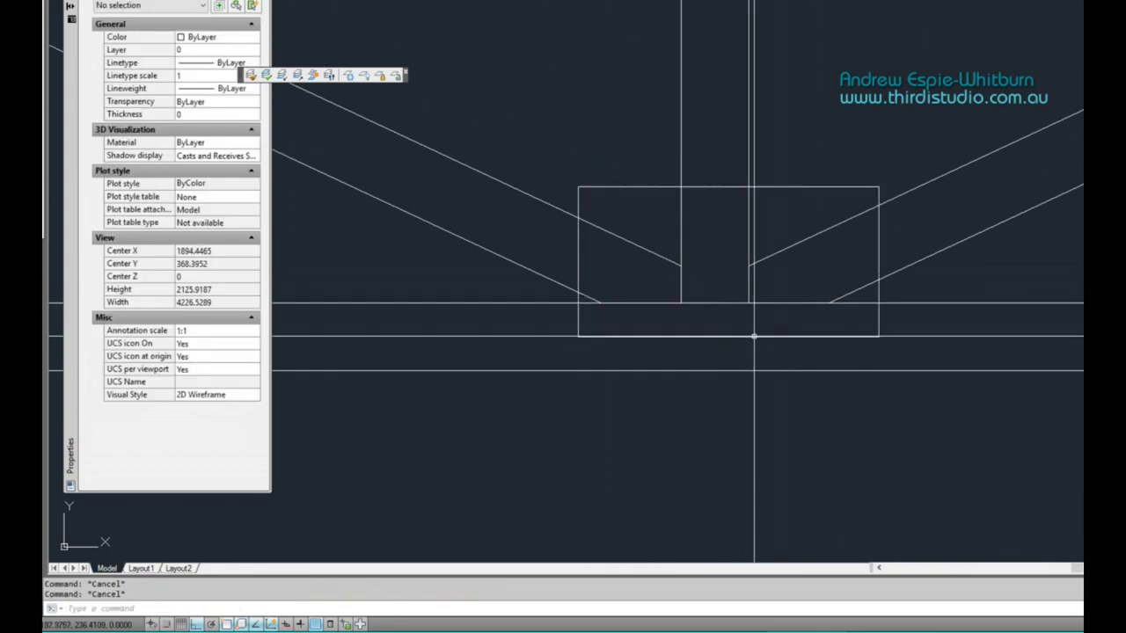
{"action": "scroll", "coordinate": [750, 329], "scroll_direction": "up", "scroll_amount": 3}
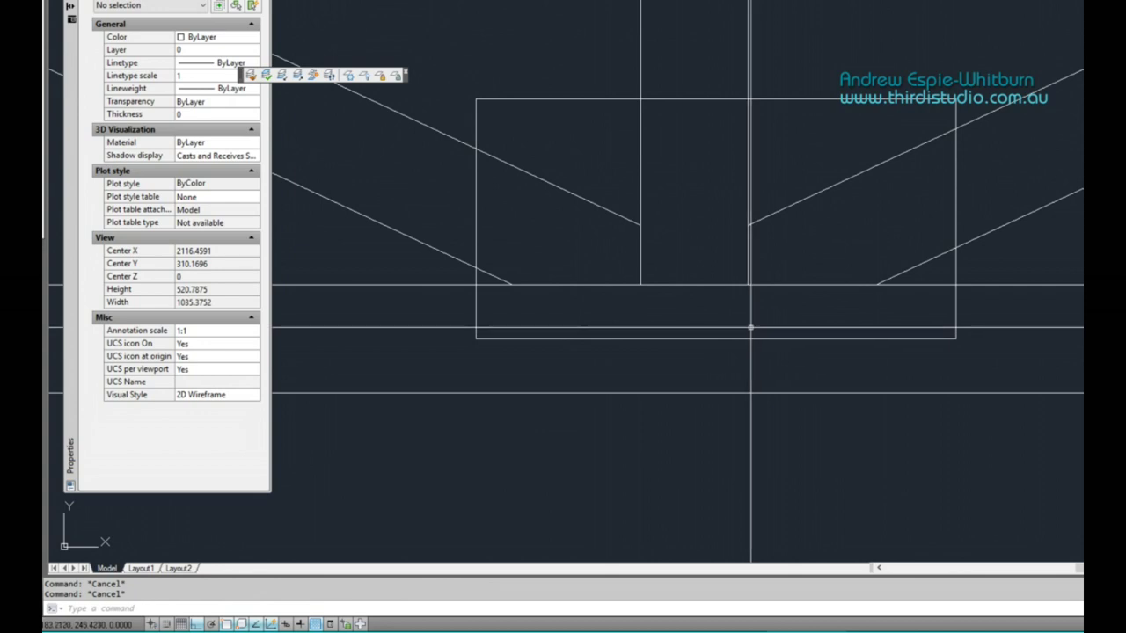
{"action": "key", "text": "Return"}
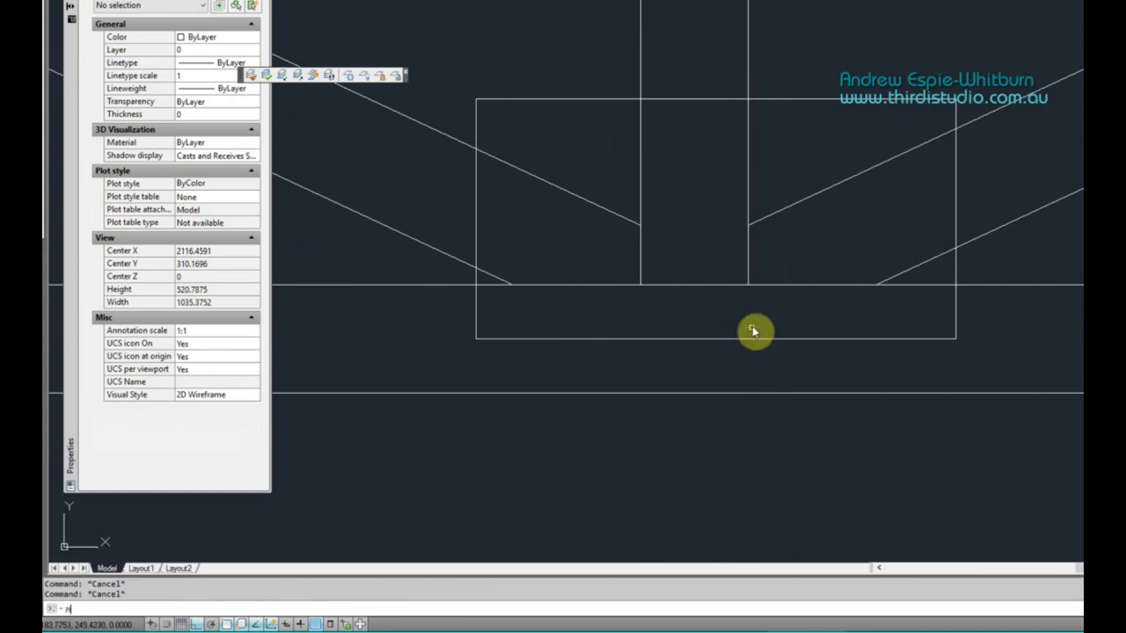
{"action": "left_click", "coordinate": [752, 337]}
{"action": "key", "text": "Return"}
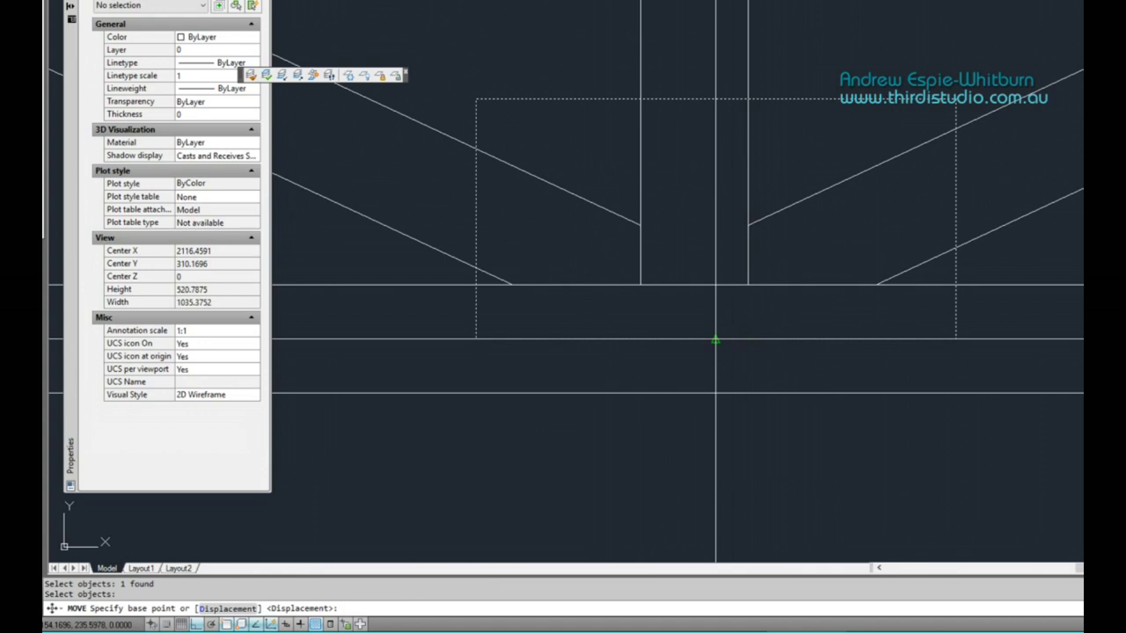
{"action": "left_click", "coordinate": [715, 339]}
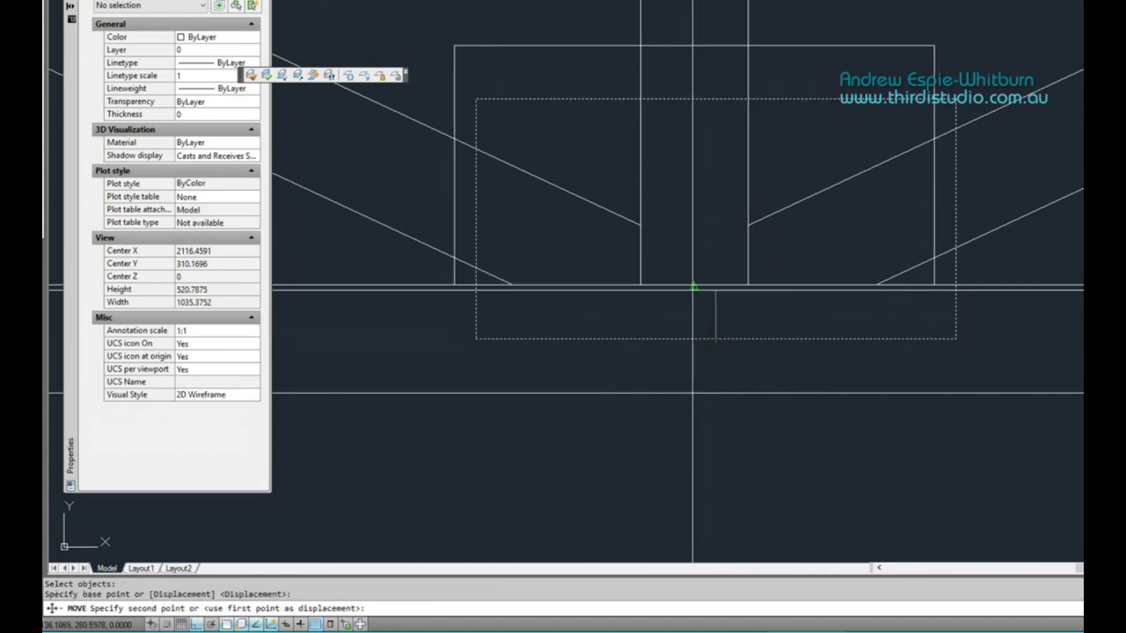
{"action": "scroll", "coordinate": [694, 338], "scroll_direction": "up", "scroll_amount": 2}
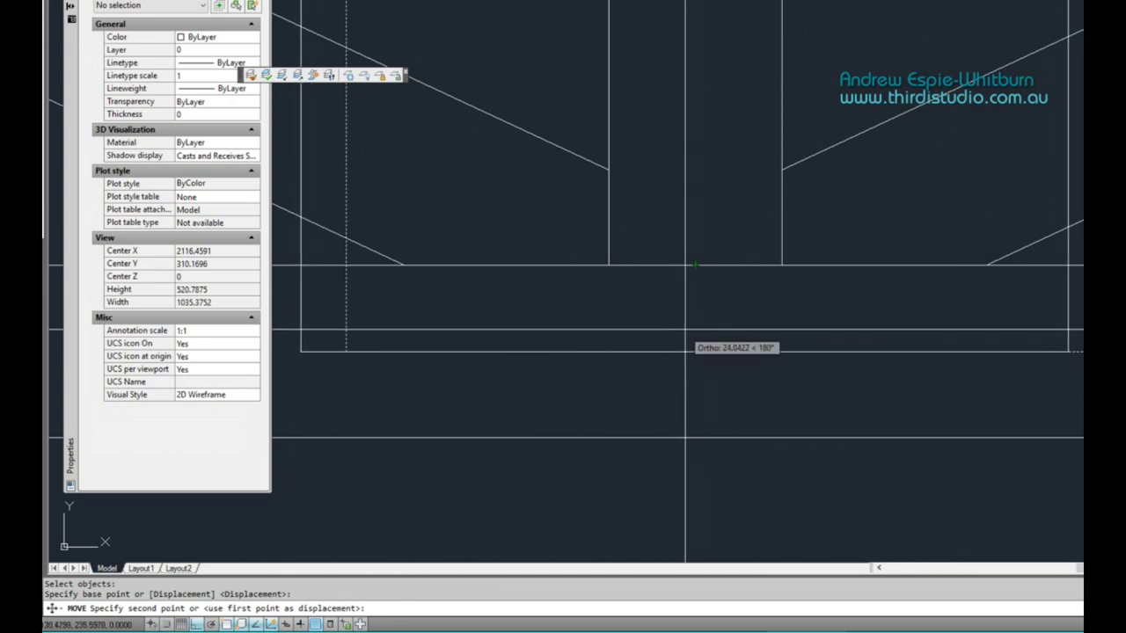
{"action": "key", "text": "F11"}
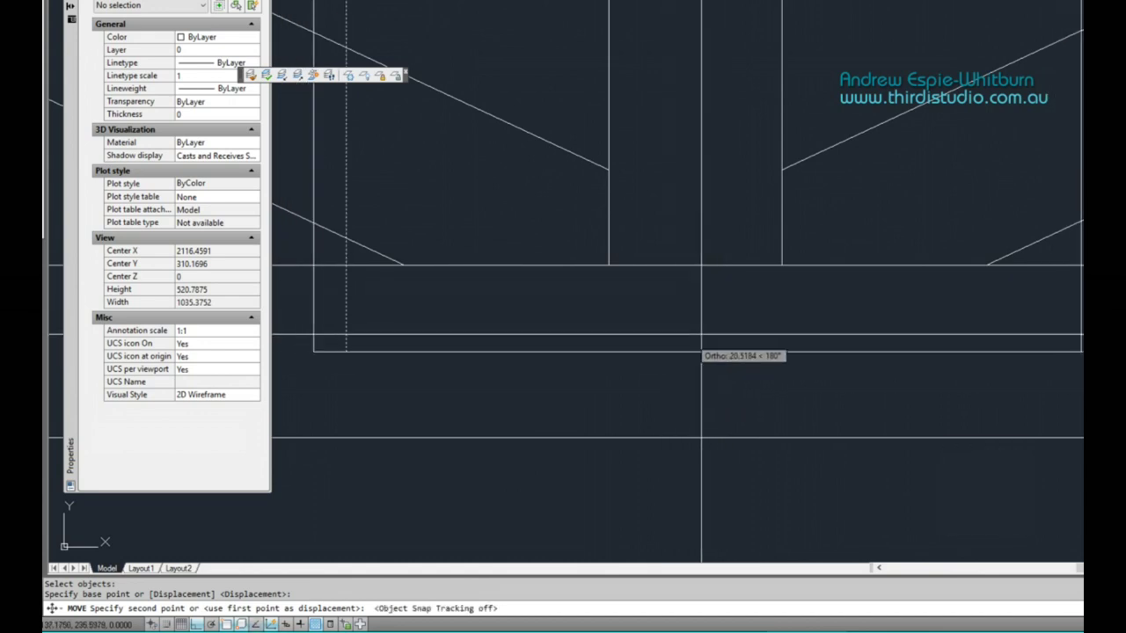
{"action": "key", "text": "F11"}
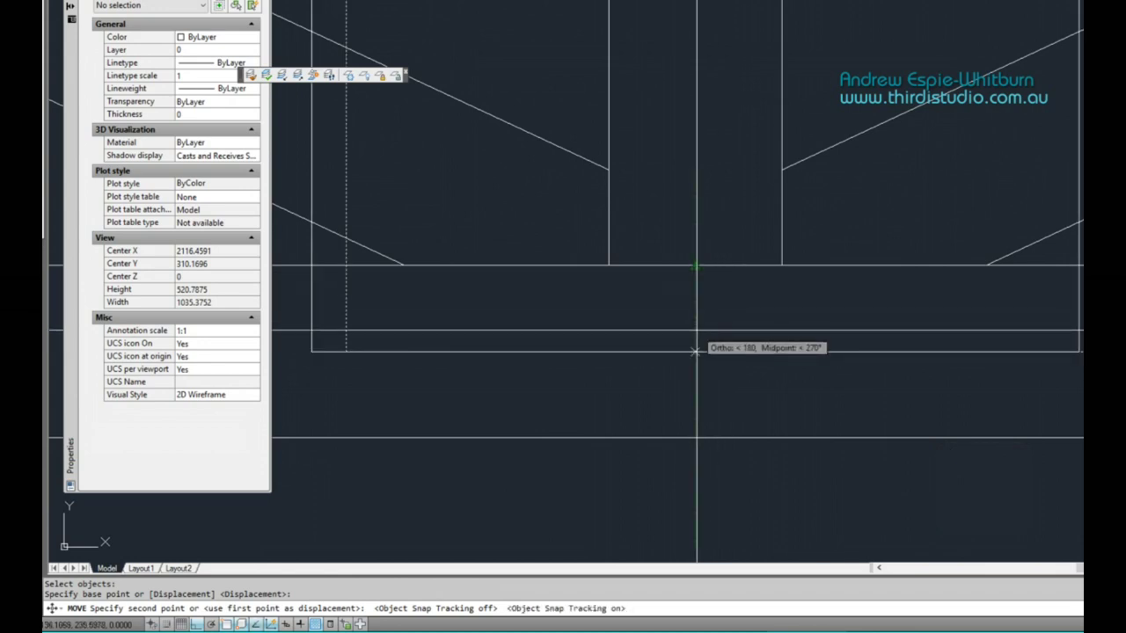
{"action": "key", "text": "Escape"}
Zoom and pan to centre the whole truss in view
{"action": "scroll", "coordinate": [749, 334], "scroll_direction": "down", "scroll_amount": 2}
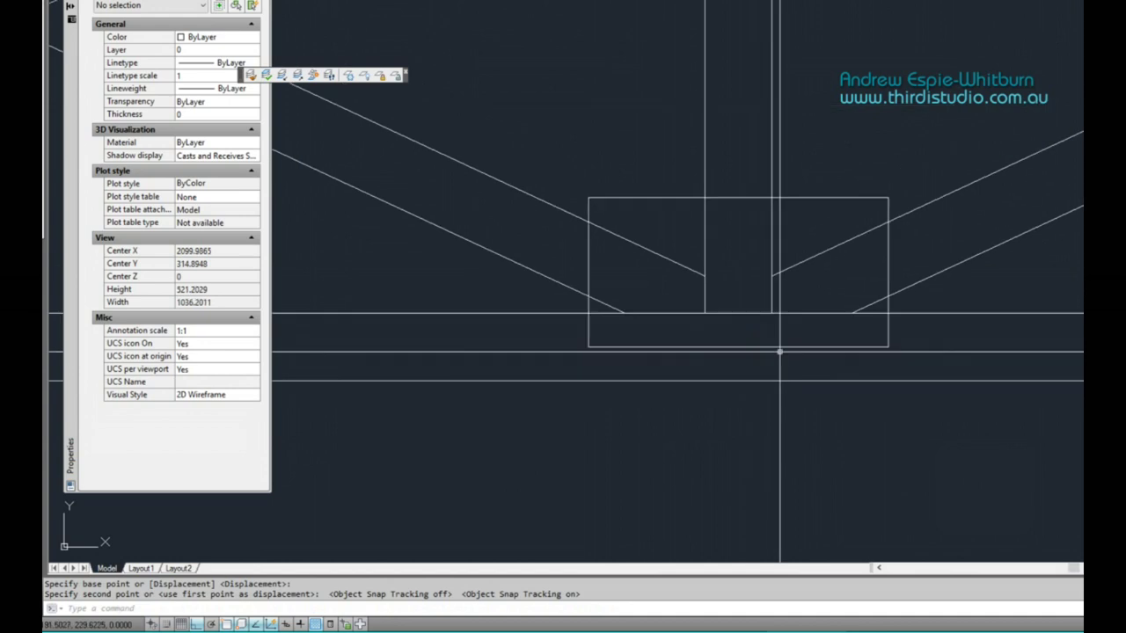
{"action": "scroll", "coordinate": [854, 355], "scroll_direction": "down", "scroll_amount": 6}
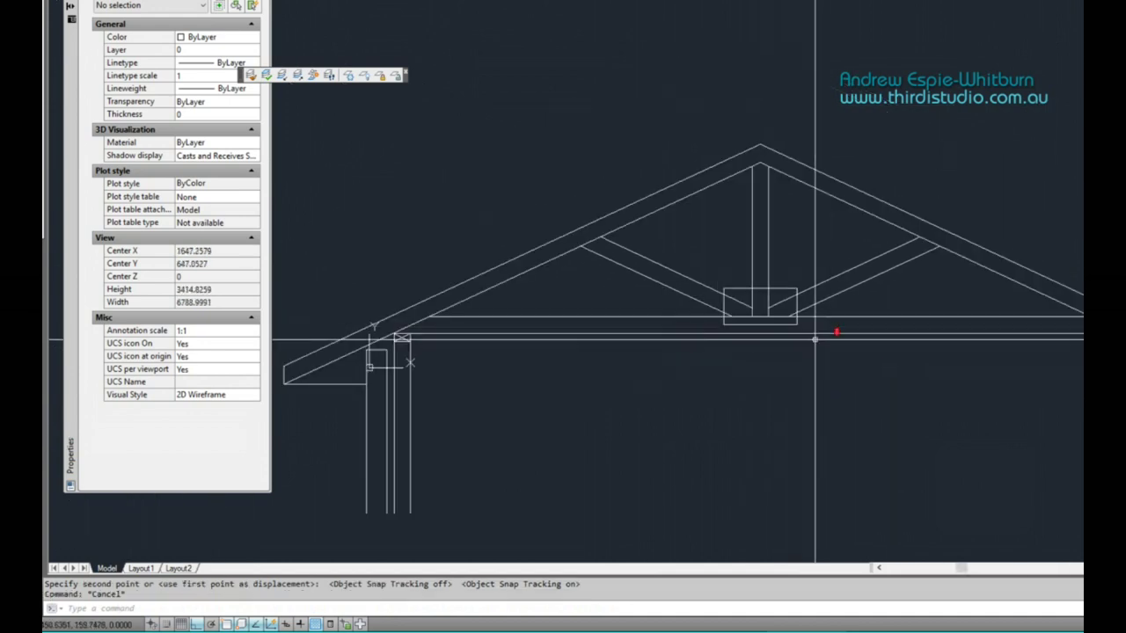
{"action": "scroll", "coordinate": [776, 313], "scroll_direction": "up", "scroll_amount": 4}
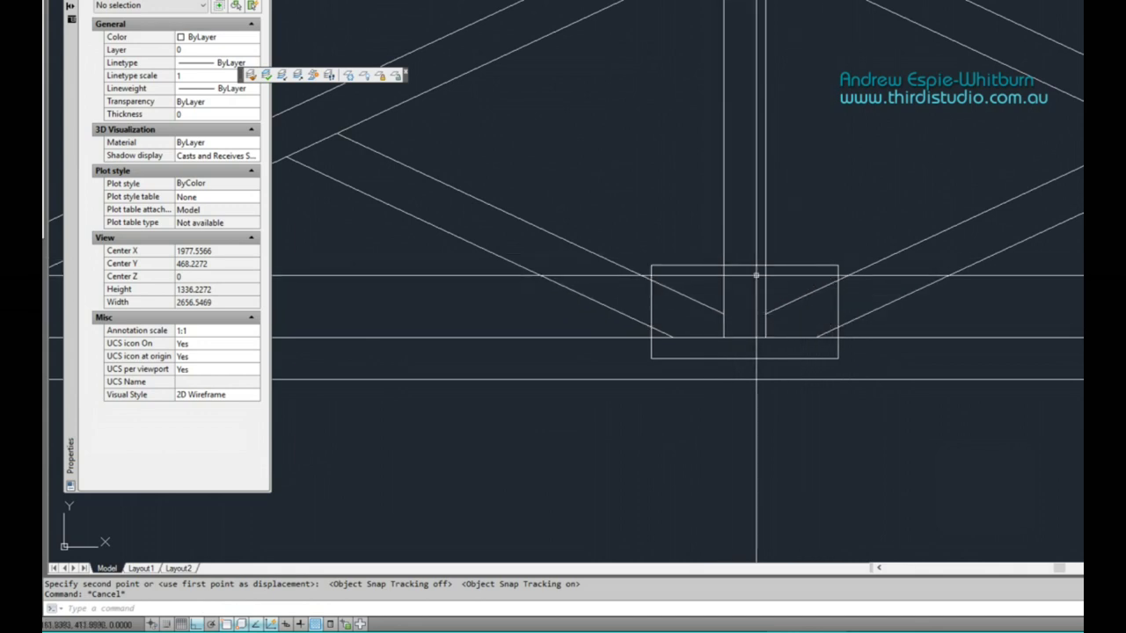
{"action": "scroll", "coordinate": [813, 285], "scroll_direction": "down", "scroll_amount": 4}
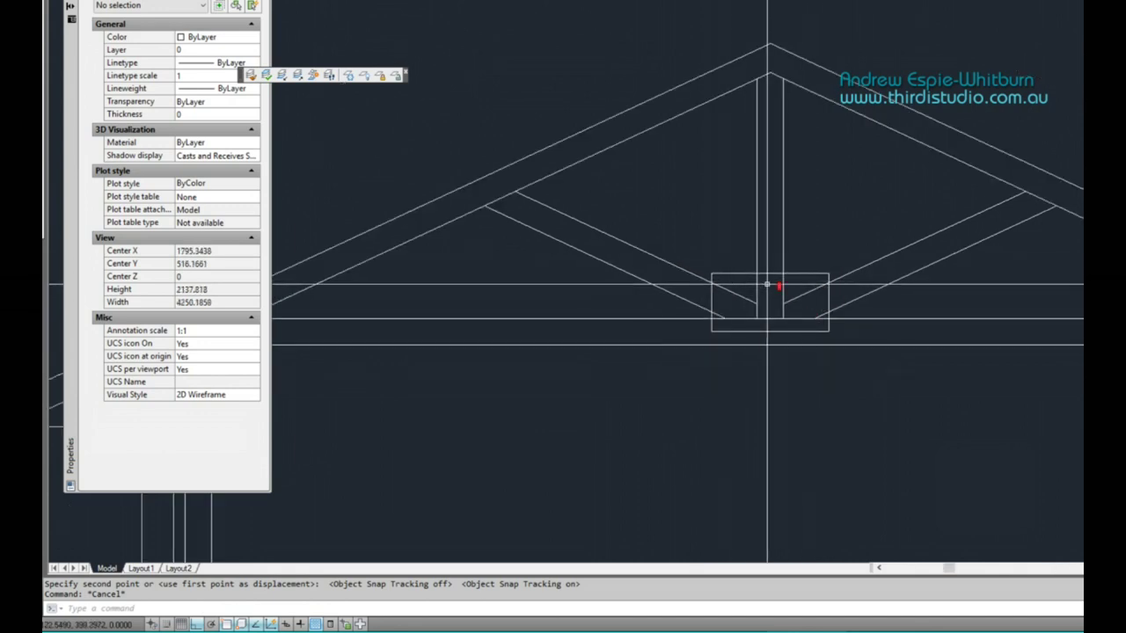
{"action": "scroll", "coordinate": [774, 281], "scroll_direction": "up", "scroll_amount": 4}
{"action": "key", "text": "Escape"}
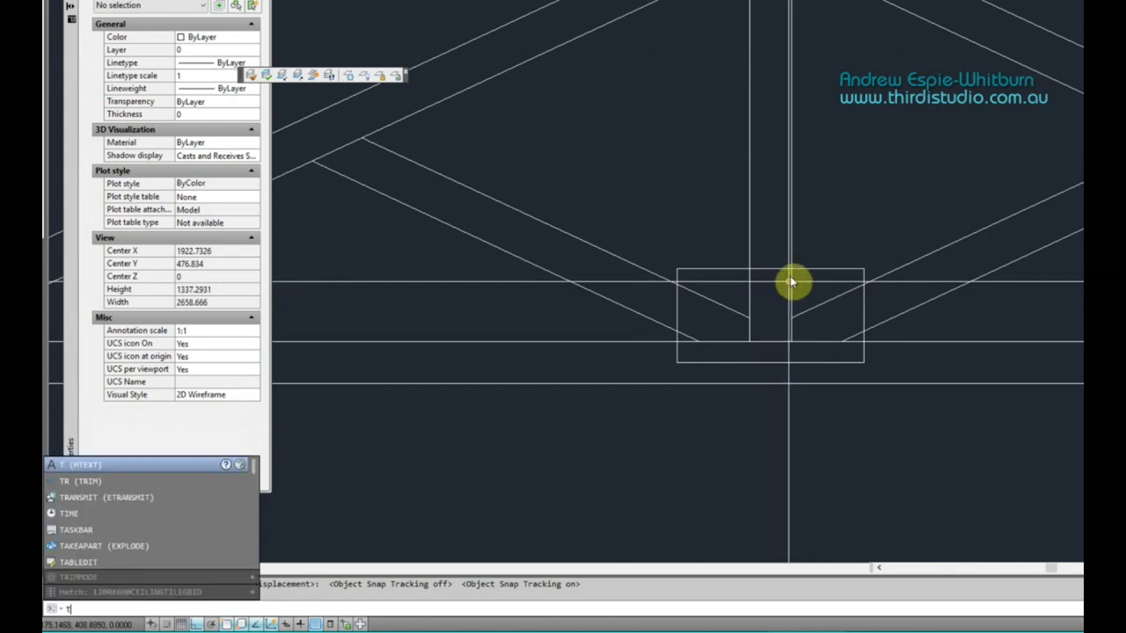
{"action": "scroll", "coordinate": [790, 282], "scroll_direction": "down", "scroll_amount": 4}
{"action": "scroll", "coordinate": [796, 286], "scroll_direction": "down", "scroll_amount": 2}
{"action": "mouse_move", "coordinate": [804, 293]}
{"action": "middle_mouse_down"}
{"action": "mouse_move", "coordinate": [781, 273]}
{"action": "mouse_move", "coordinate": [786, 294]}
{"action": "middle_mouse_up"}
Copy all 26 truss objects upward to sit above the original truss
{"action": "type", "text": "c"}
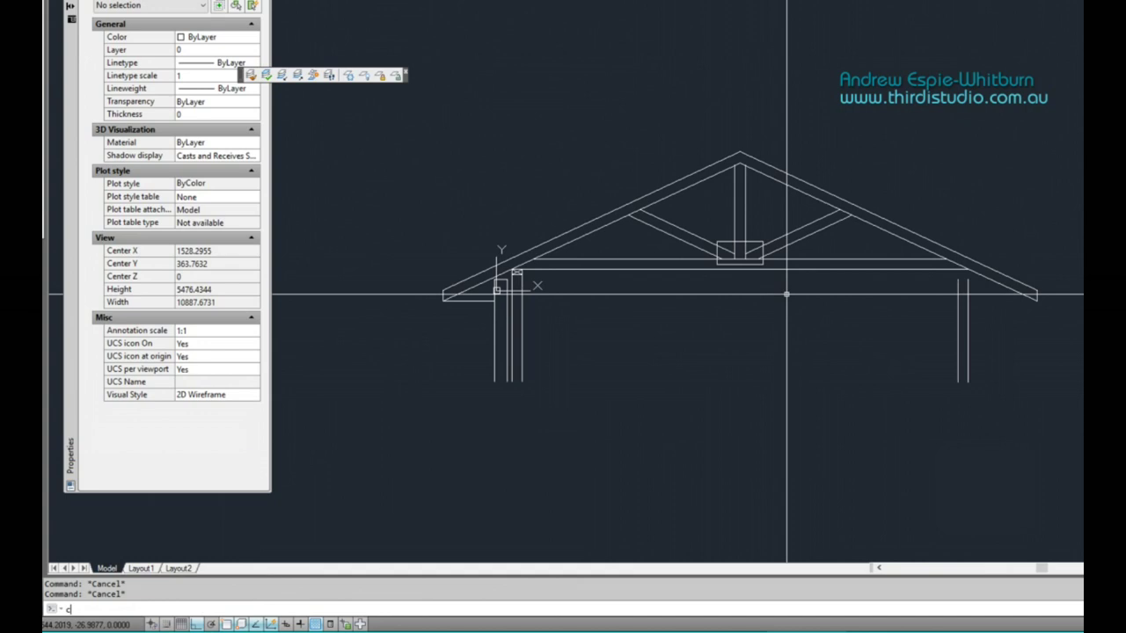
{"action": "type", "text": "o"}
{"action": "key", "text": "Return"}
{"action": "left_click", "coordinate": [1080, 424]}
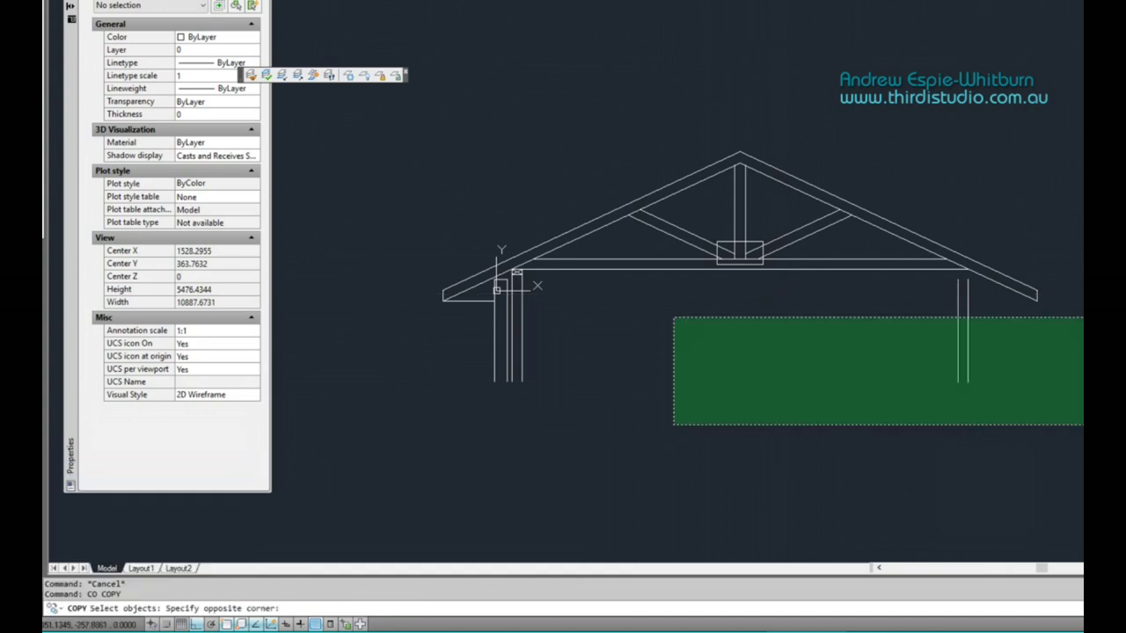
{"action": "left_click", "coordinate": [404, 101]}
{"action": "key", "text": "Return"}
{"action": "left_click", "coordinate": [597, 371]}
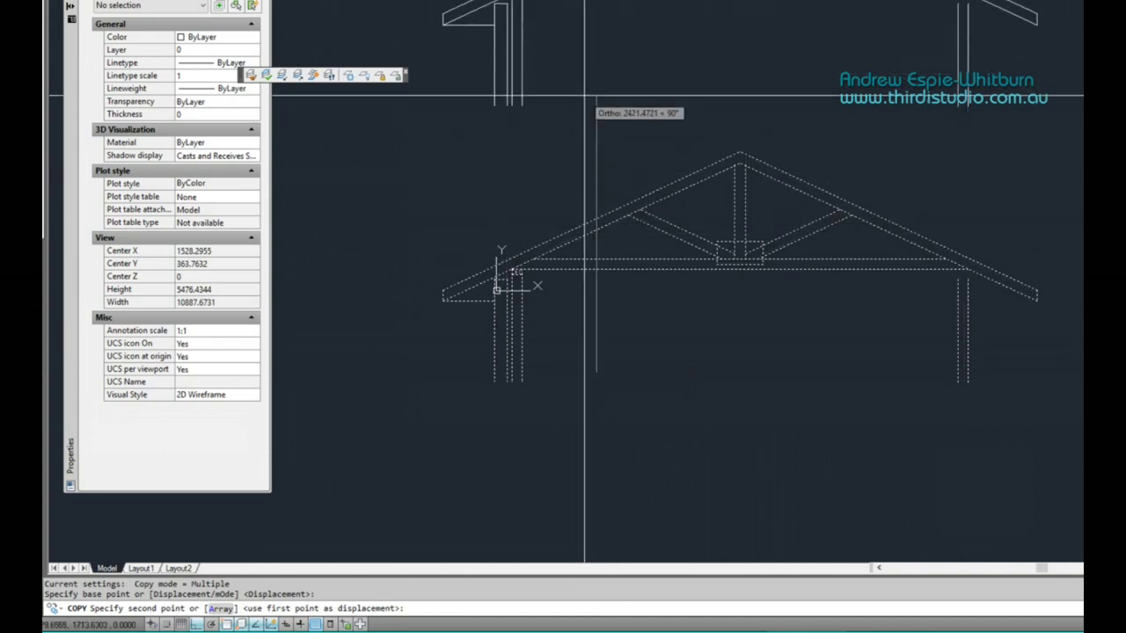
{"action": "key", "text": "Escape"}
{"action": "key", "text": "Escape"}
{"action": "scroll", "coordinate": [749, 242], "scroll_direction": "up", "scroll_amount": 4}
{"action": "scroll", "coordinate": [749, 242], "scroll_direction": "up", "scroll_amount": 3}
Trim away the king post, web and chord lines inside the 400 by 200 plate
{"action": "type", "text": "ts or"}
{"action": "key", "text": "Return"}
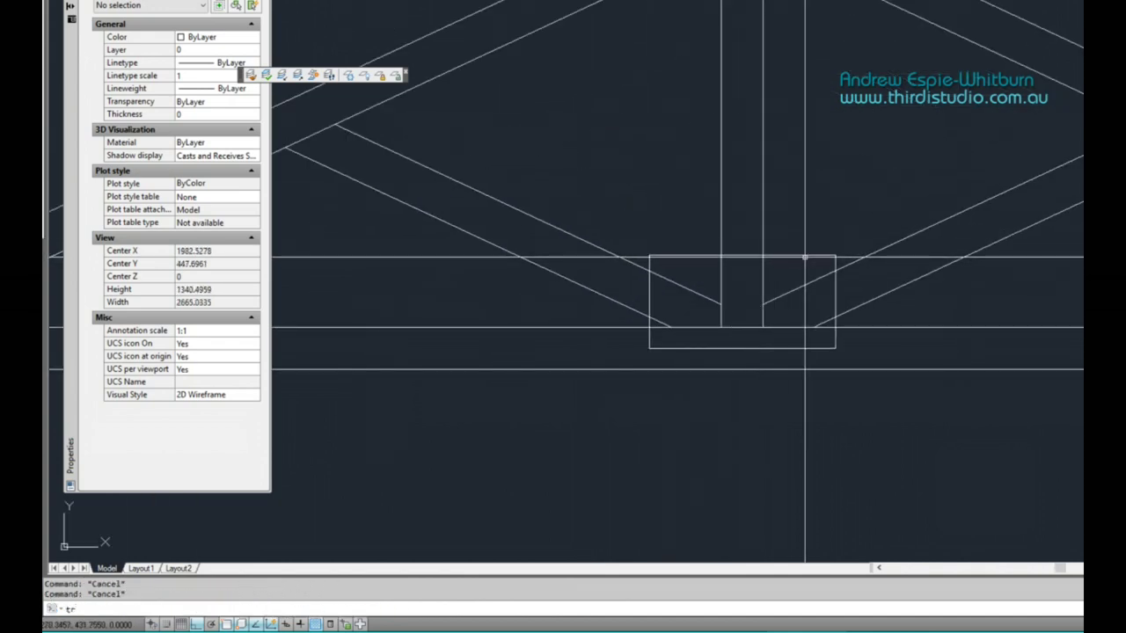
{"action": "left_click", "coordinate": [810, 271]}
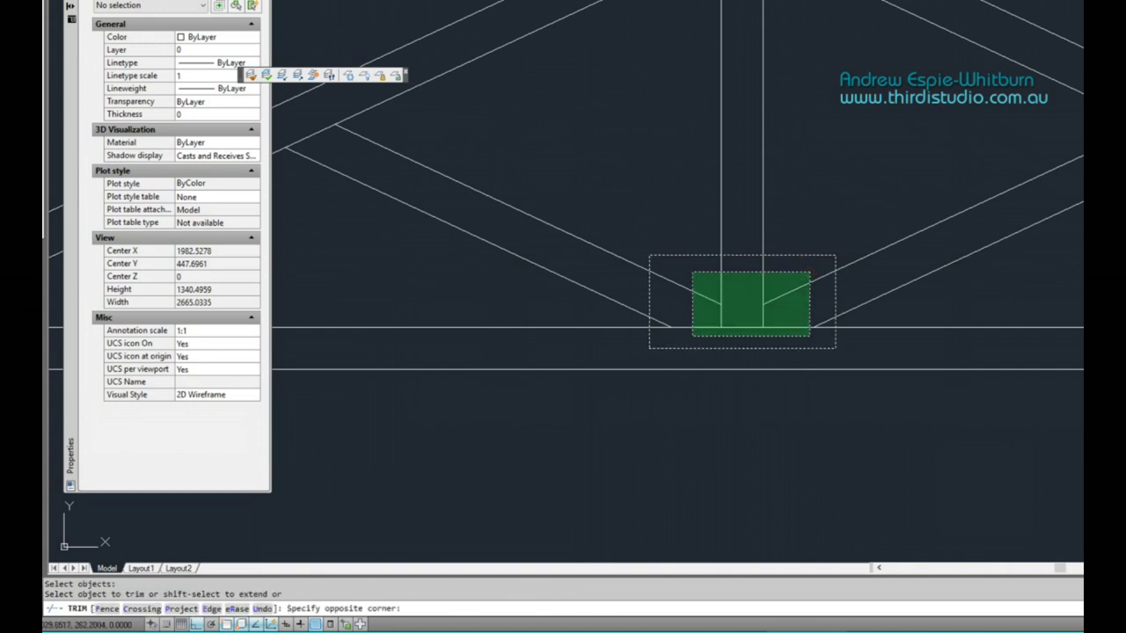
{"action": "left_click", "coordinate": [664, 339]}
{"action": "key", "text": "Return"}
{"action": "key", "text": "Return"}
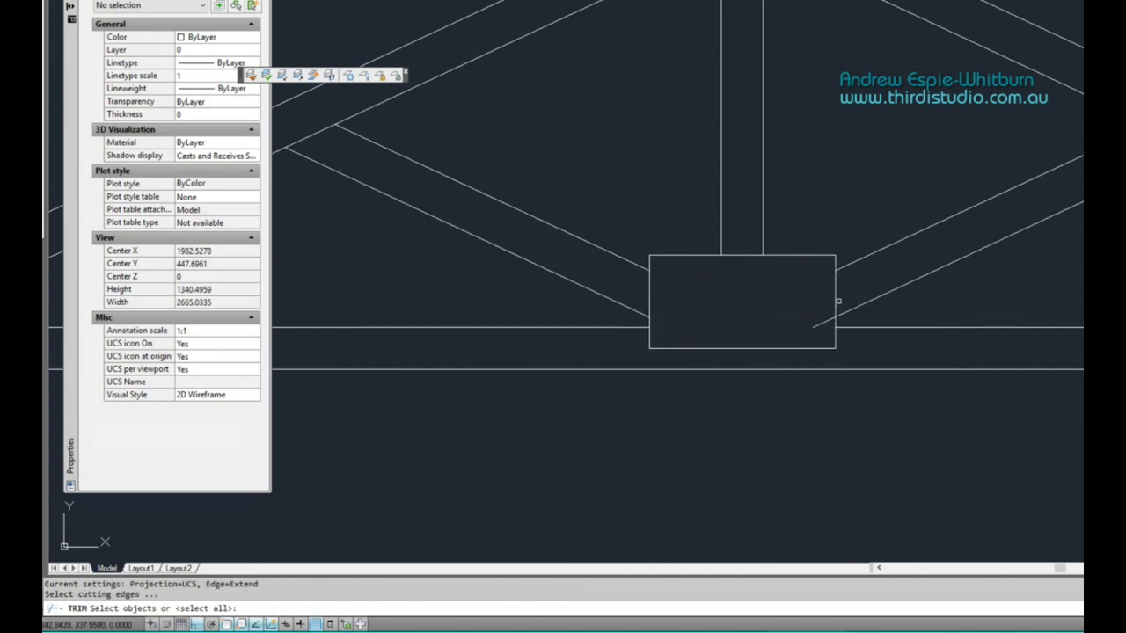
{"action": "key", "text": "Escape"}
{"action": "scroll", "coordinate": [826, 322], "scroll_direction": "down", "scroll_amount": 3}
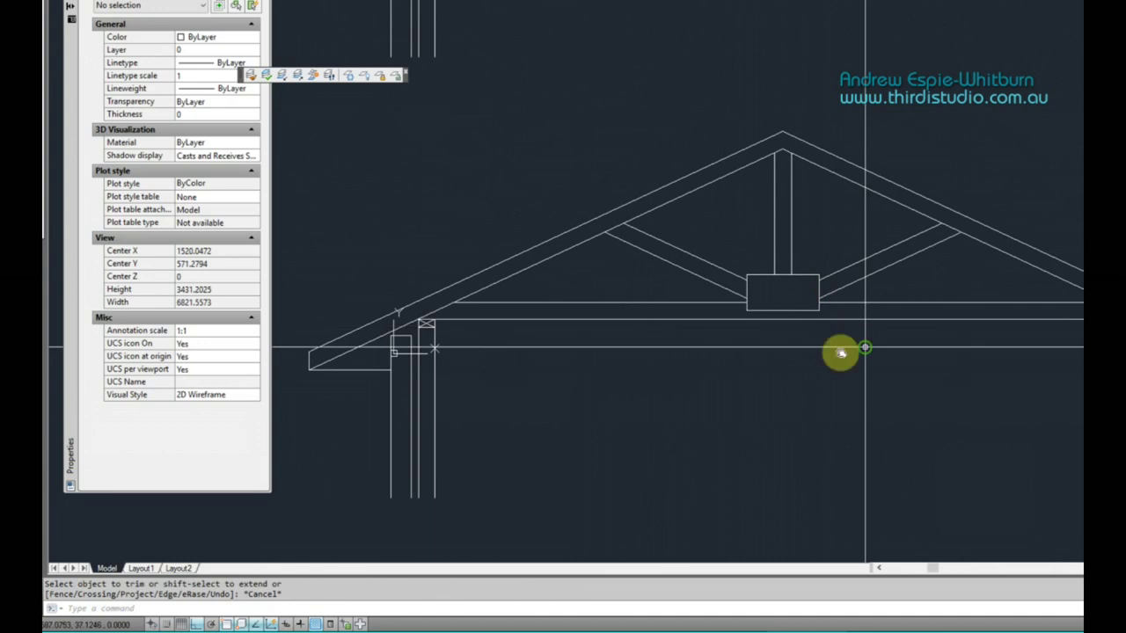
{"action": "middle_click_drag", "start_coordinate": [826, 344], "coordinate": [764, 325]}
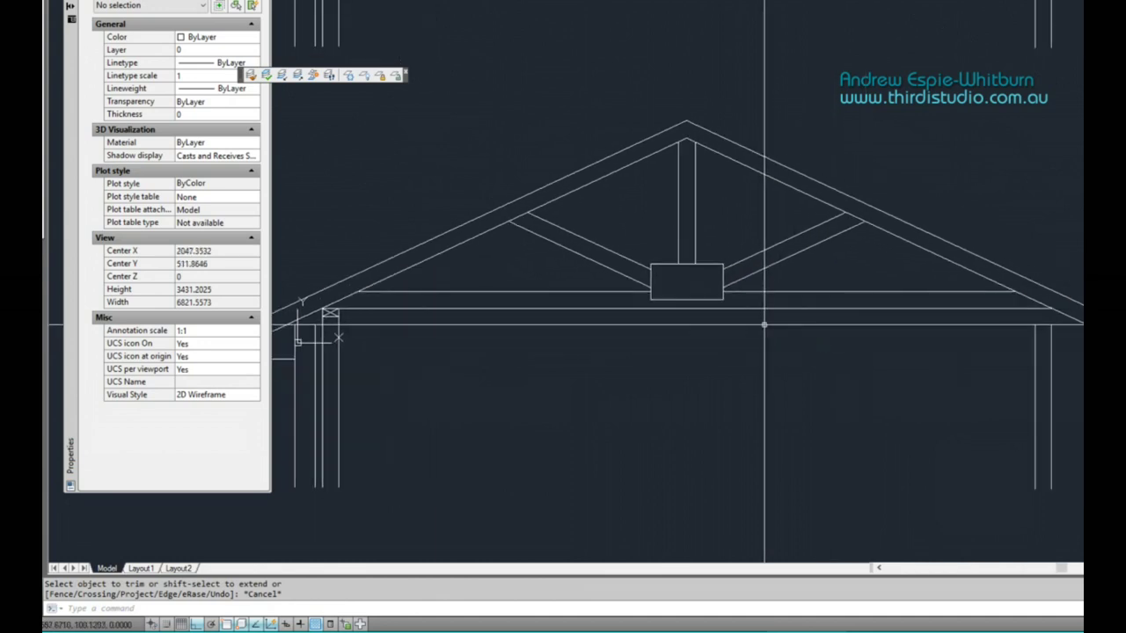
{"action": "scroll", "coordinate": [757, 321], "scroll_direction": "down", "scroll_amount": 1}
{"action": "scroll", "coordinate": [727, 307], "scroll_direction": "up", "scroll_amount": 2}
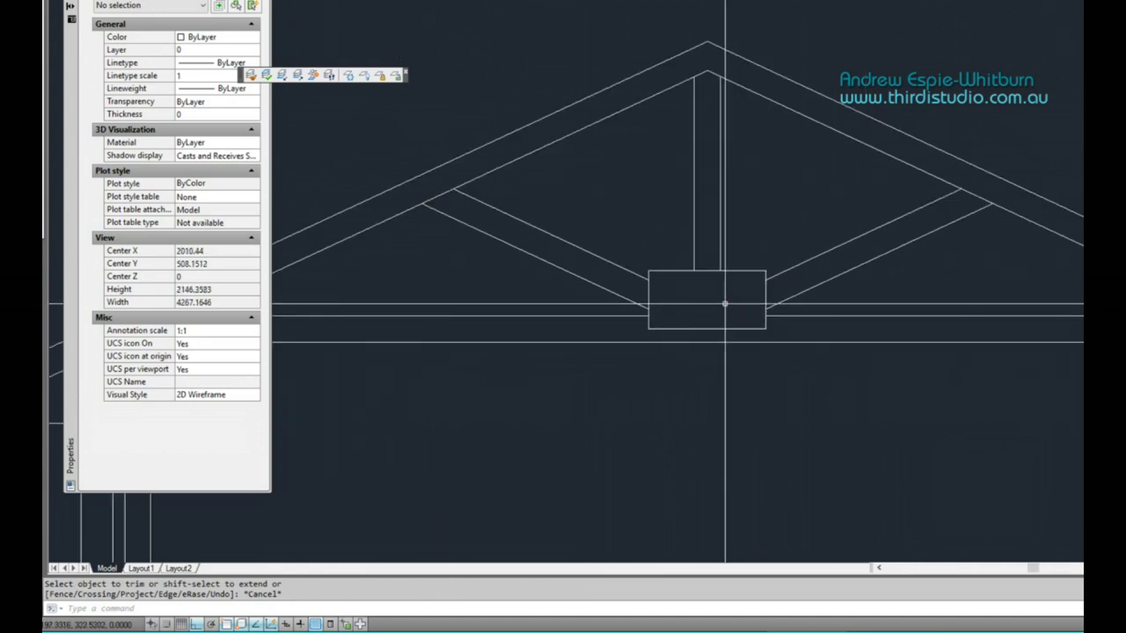
{"action": "type", "text": "b"}
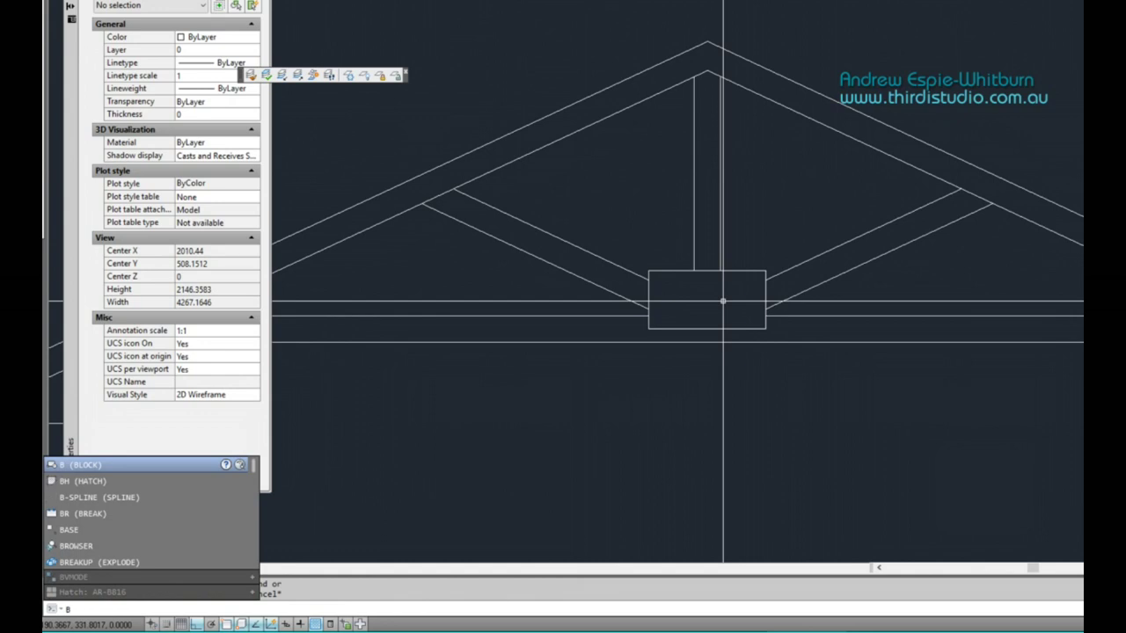
{"action": "type", "text": "h"}
Apply the BRASS hatch pattern to the central plate and set its scale to 8
{"action": "key", "text": "Return"}
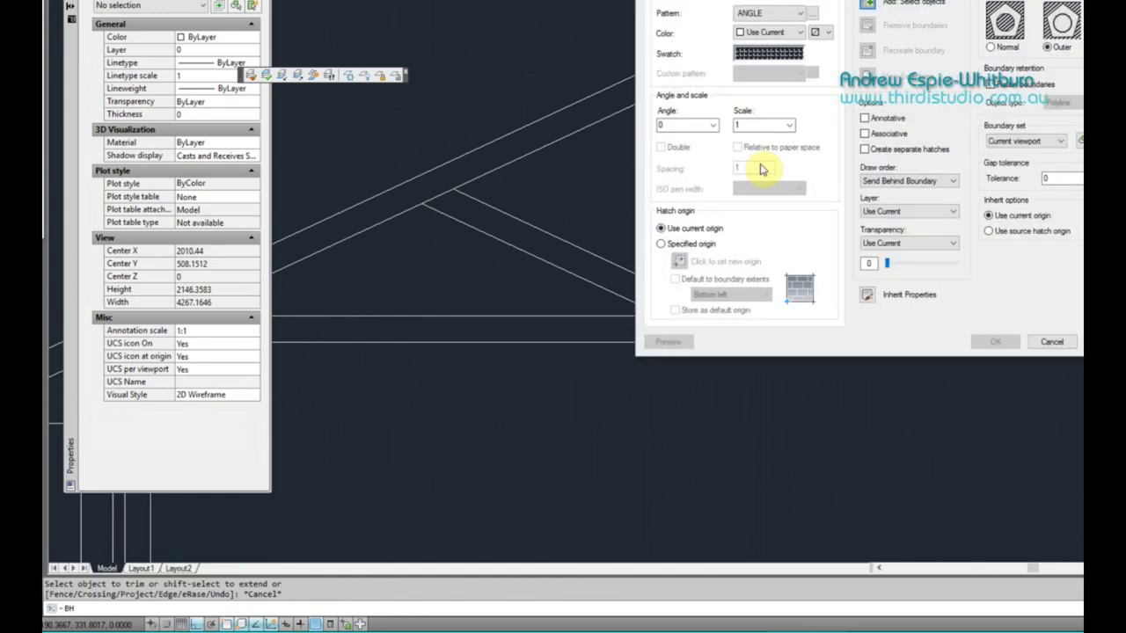
{"action": "left_click", "coordinate": [775, 53]}
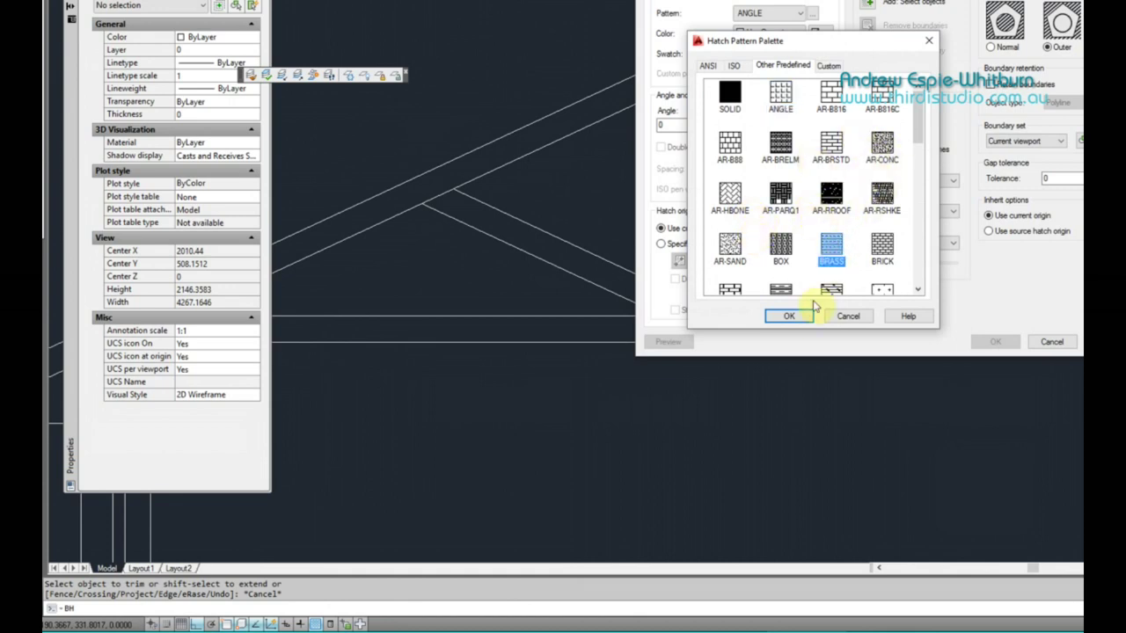
{"action": "left_click", "coordinate": [866, 6]}
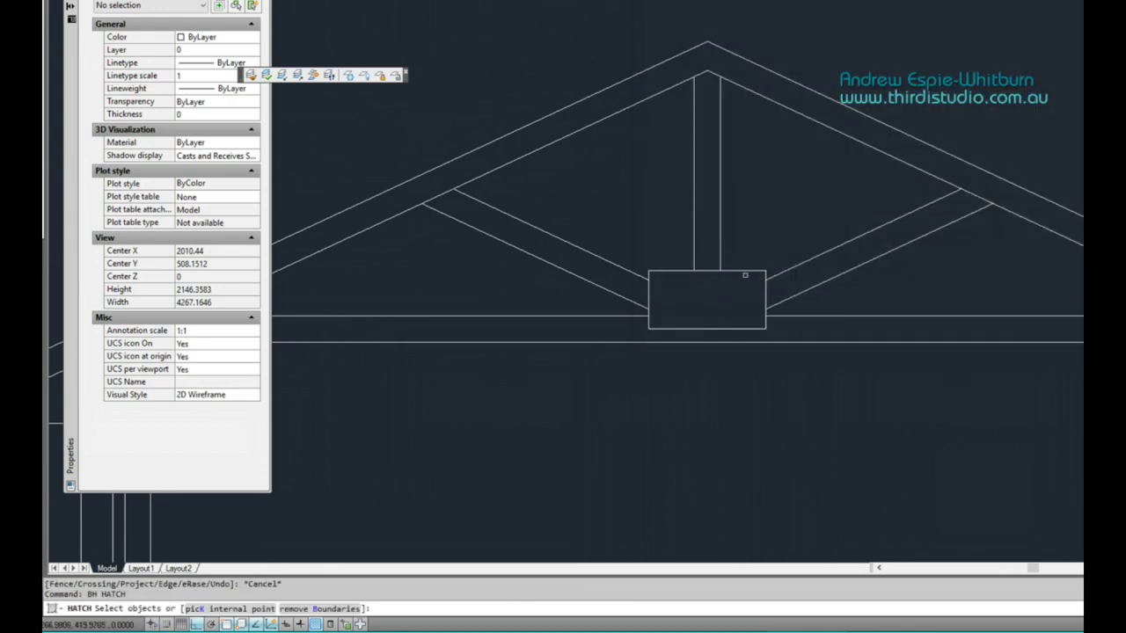
{"action": "left_click", "coordinate": [743, 271]}
{"action": "key", "text": "Return"}
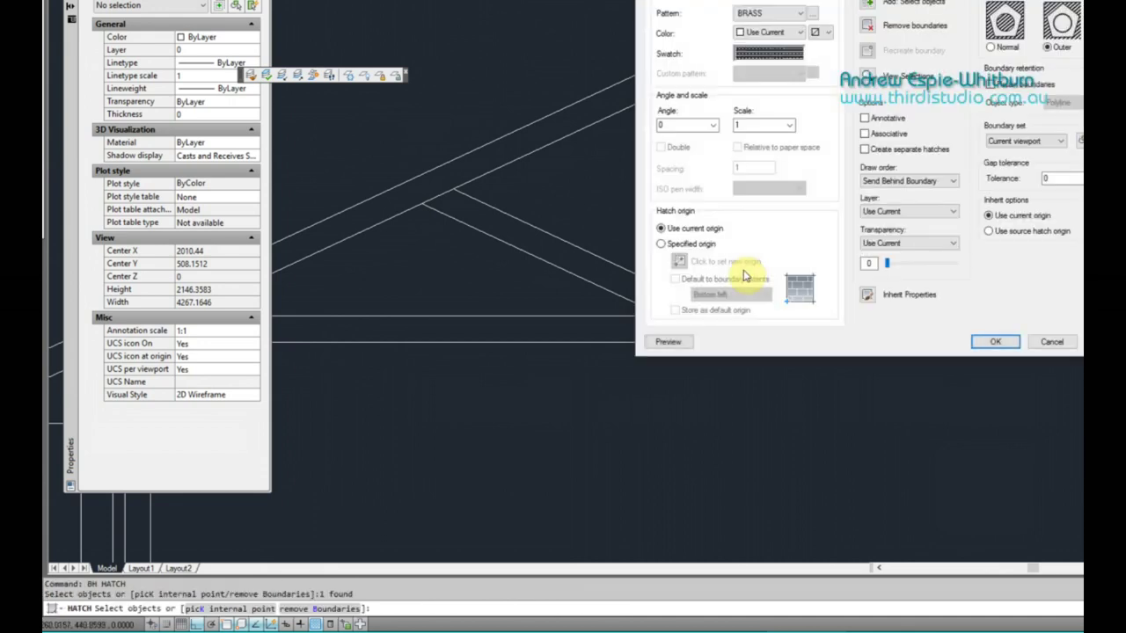
{"action": "left_click", "coordinate": [668, 342]}
{"action": "scroll", "coordinate": [695, 299], "scroll_direction": "up", "scroll_amount": 5}
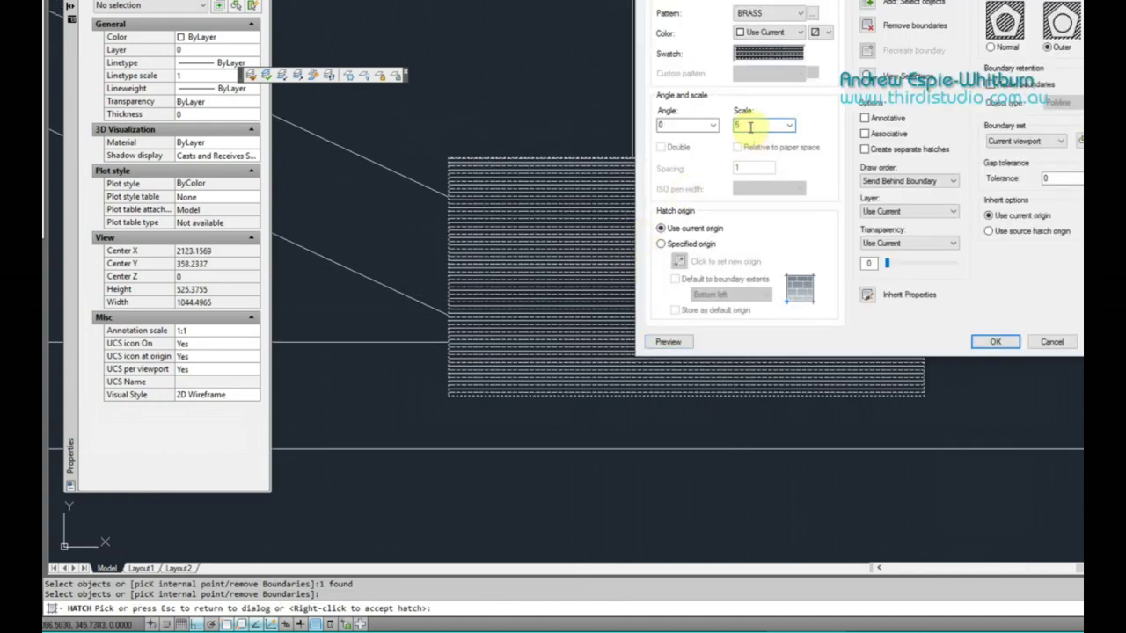
{"action": "left_click", "coordinate": [669, 343]}
{"action": "scroll", "coordinate": [797, 263], "scroll_direction": "down", "scroll_amount": 5}
{"action": "left_click", "coordinate": [797, 262]}
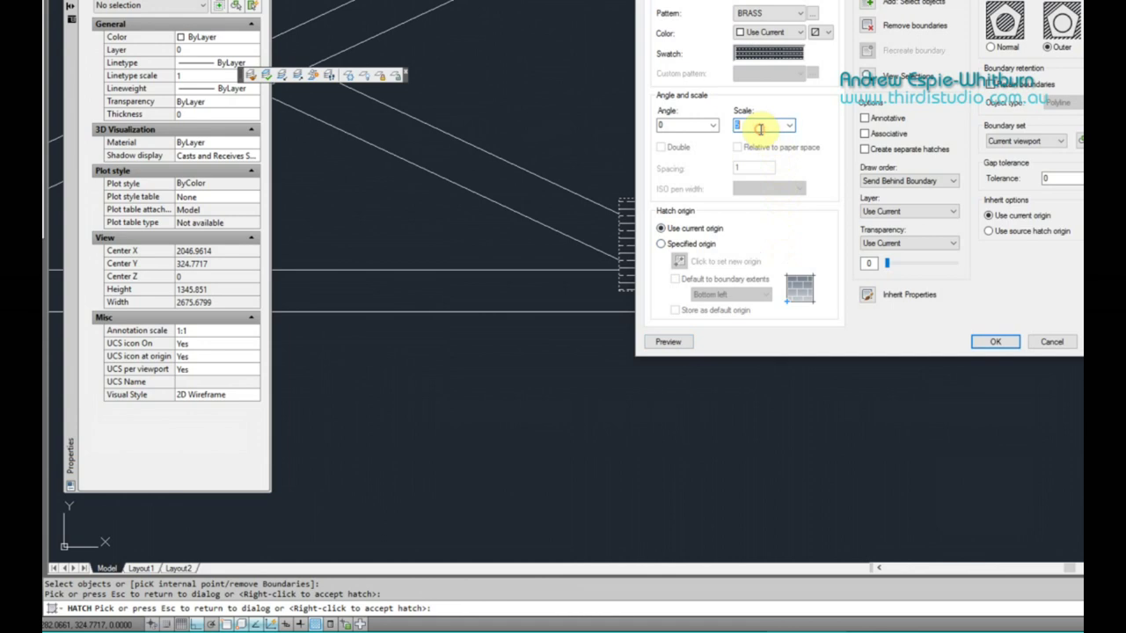
{"action": "left_click", "coordinate": [668, 343]}
{"action": "scroll", "coordinate": [770, 274], "scroll_direction": "down", "scroll_amount": 5}
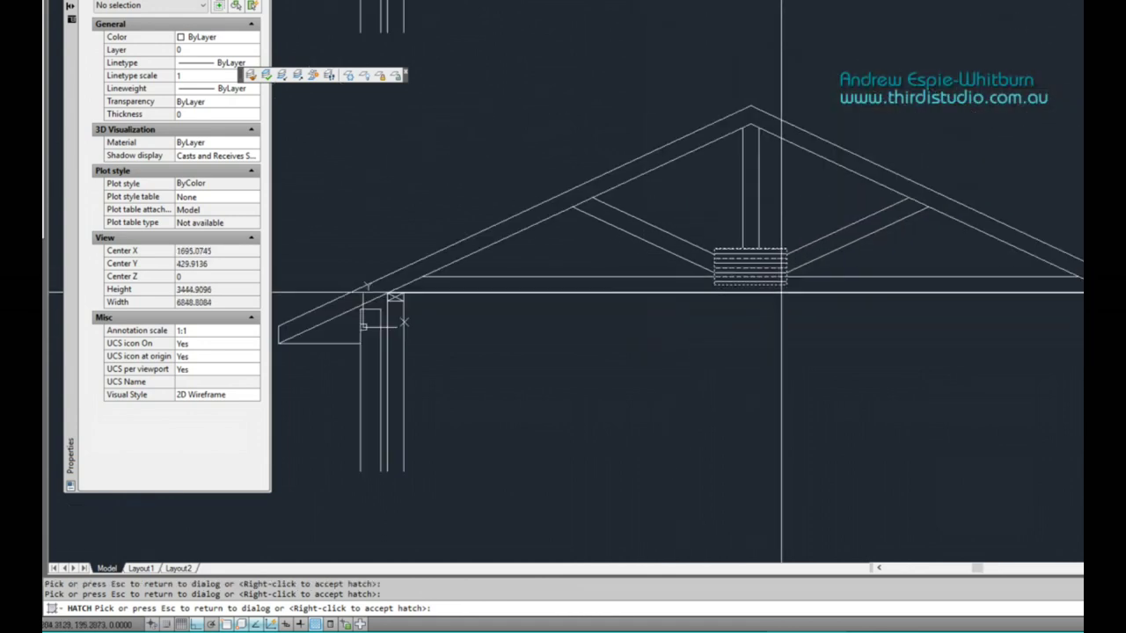
{"action": "scroll", "coordinate": [774, 271], "scroll_direction": "up", "scroll_amount": 3}
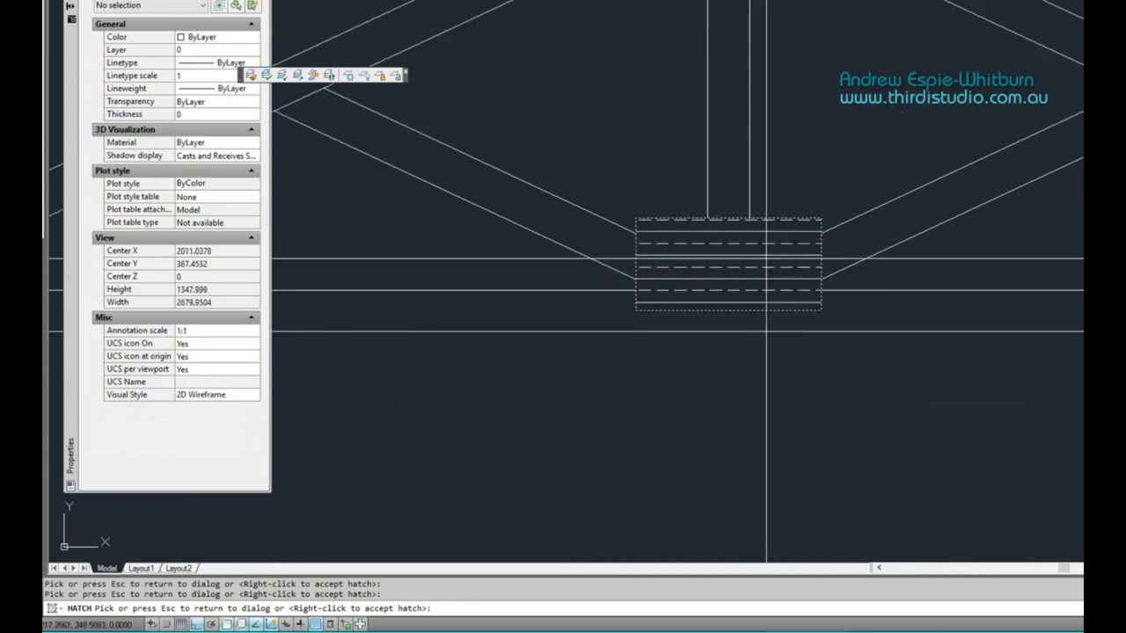
{"action": "scroll", "coordinate": [719, 243], "scroll_direction": "up", "scroll_amount": 2}
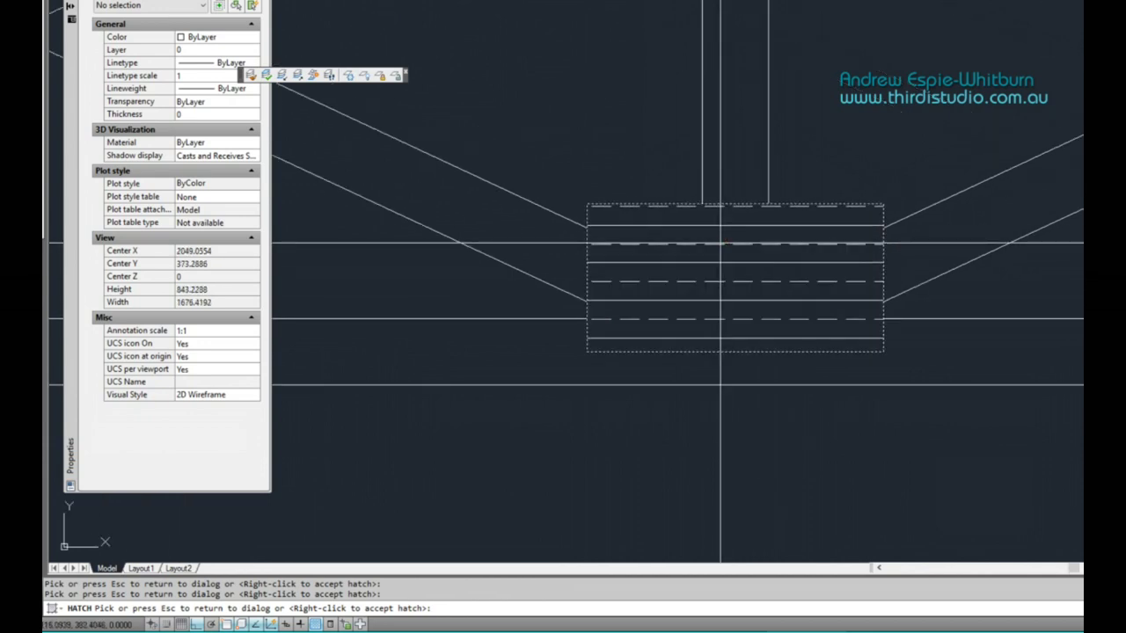
{"action": "key", "text": "Escape"}
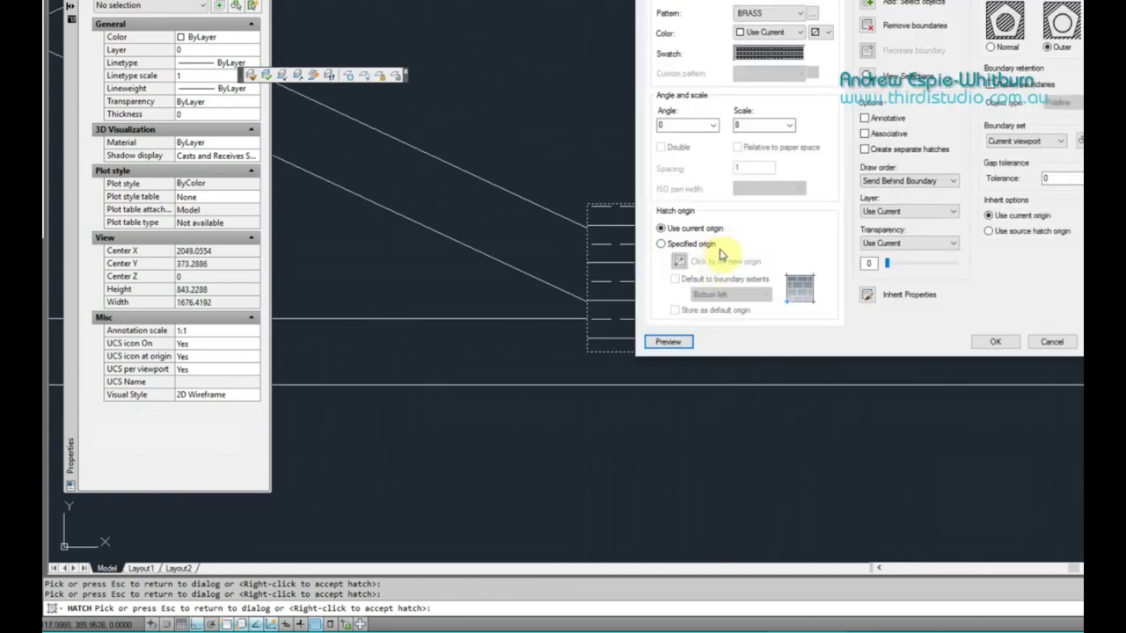
Set the hatch origin to the plate's corner and apply the hatch
{"action": "left_click", "coordinate": [663, 244]}
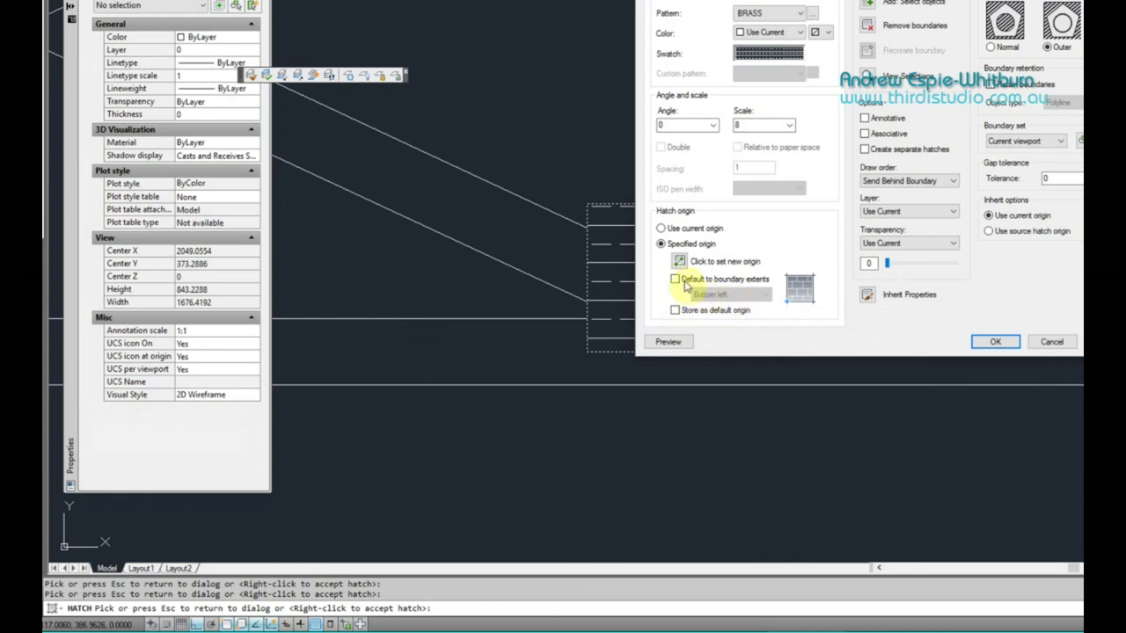
{"action": "left_click", "coordinate": [681, 262]}
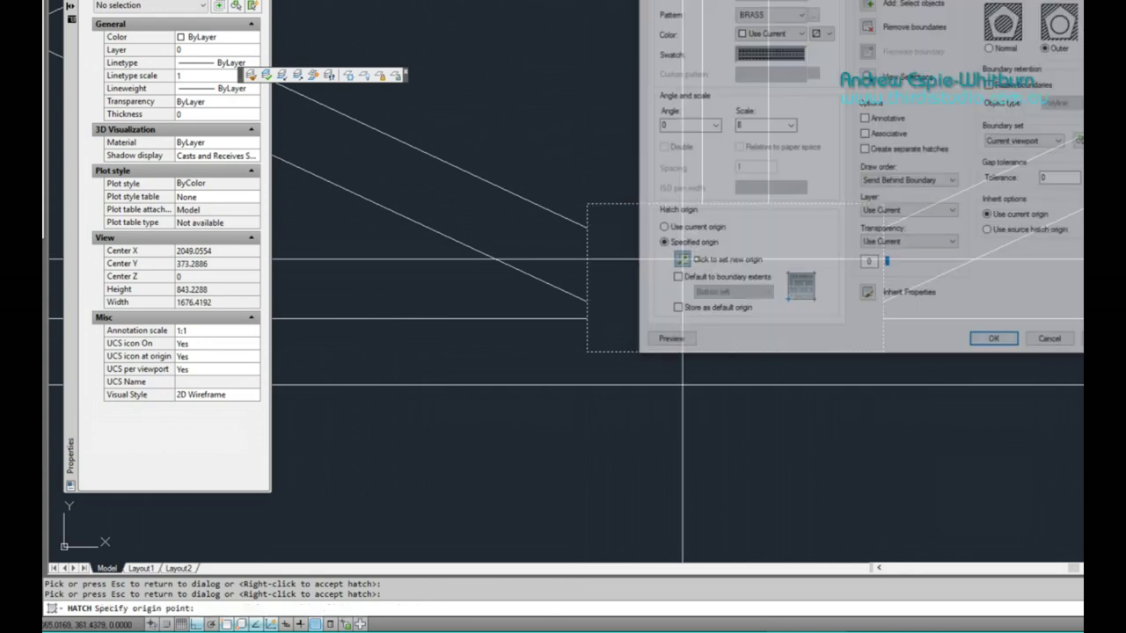
{"action": "left_click", "coordinate": [613, 353]}
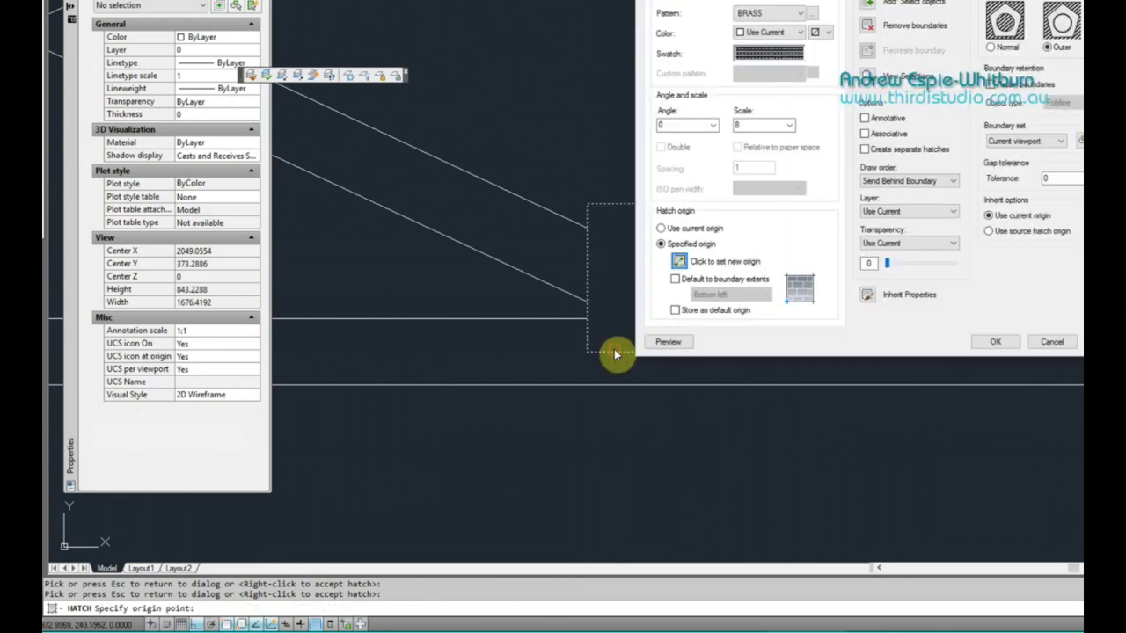
{"action": "left_click", "coordinate": [662, 343]}
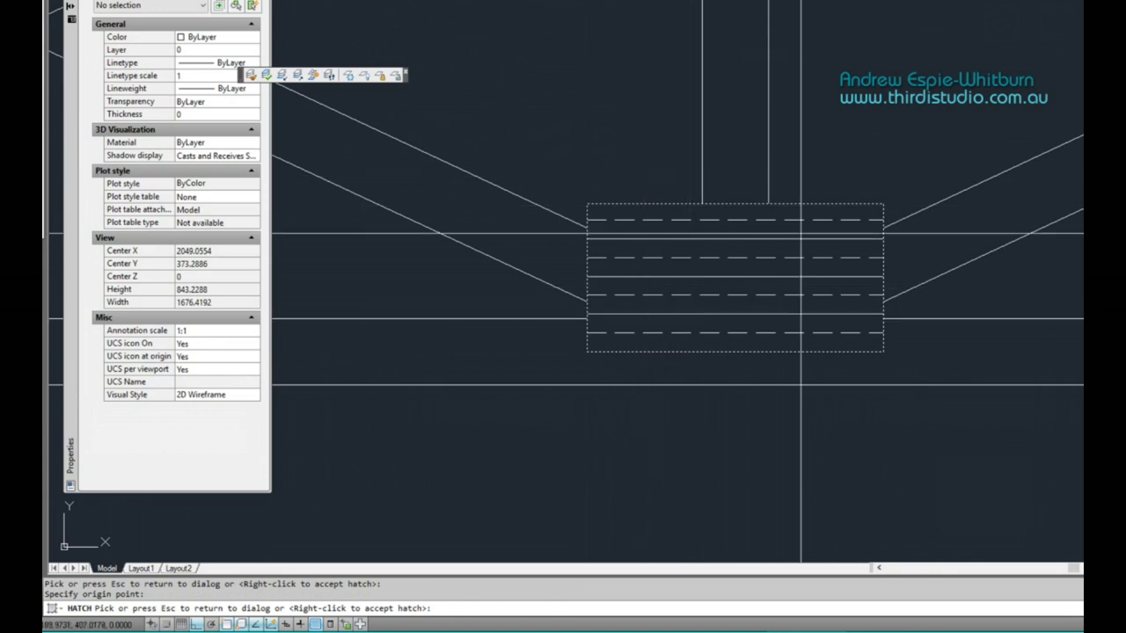
{"action": "left_click", "coordinate": [792, 252]}
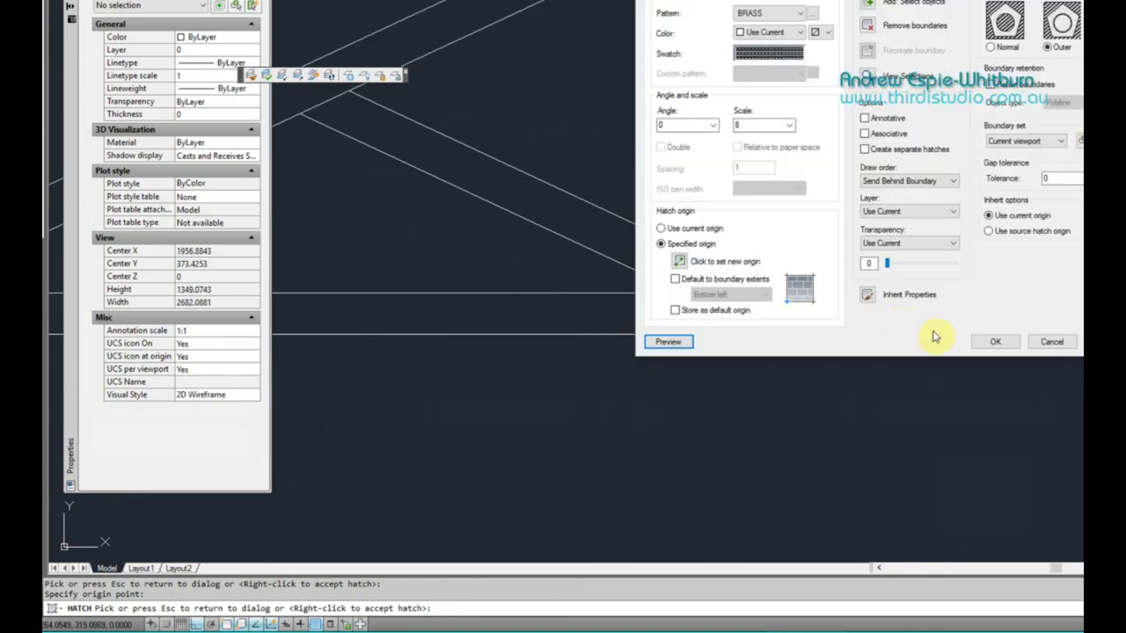
{"action": "left_click", "coordinate": [1002, 342]}
{"action": "scroll", "coordinate": [871, 310], "scroll_direction": "down", "scroll_amount": 5}
{"action": "scroll", "coordinate": [824, 310], "scroll_direction": "down", "scroll_amount": 3}
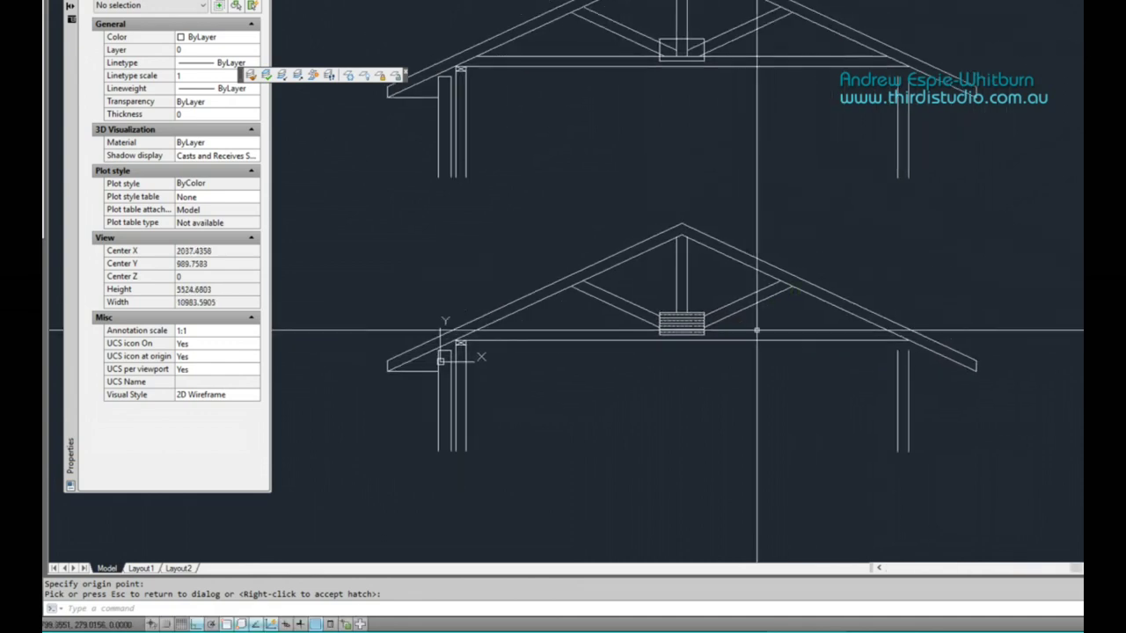
Draw a closed 100 by 50 polyline rectangle beside the left web/rafter joint
{"action": "scroll", "coordinate": [670, 287], "scroll_direction": "up", "scroll_amount": 3}
{"action": "scroll", "coordinate": [682, 284], "scroll_direction": "up", "scroll_amount": 1}
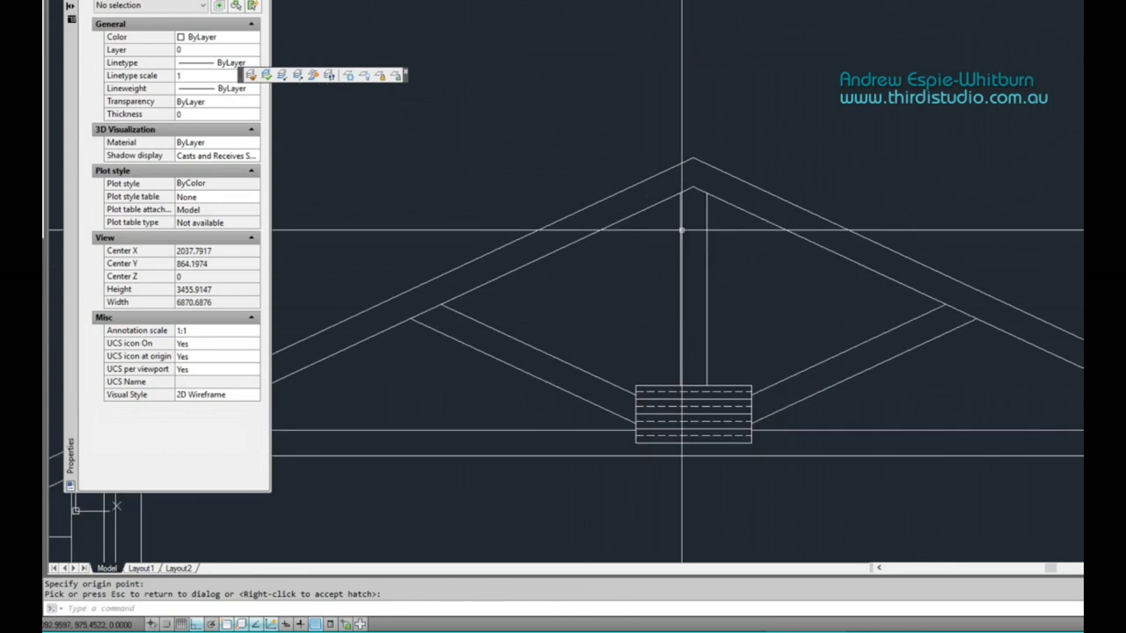
{"action": "scroll", "coordinate": [724, 263], "scroll_direction": "up", "scroll_amount": 4}
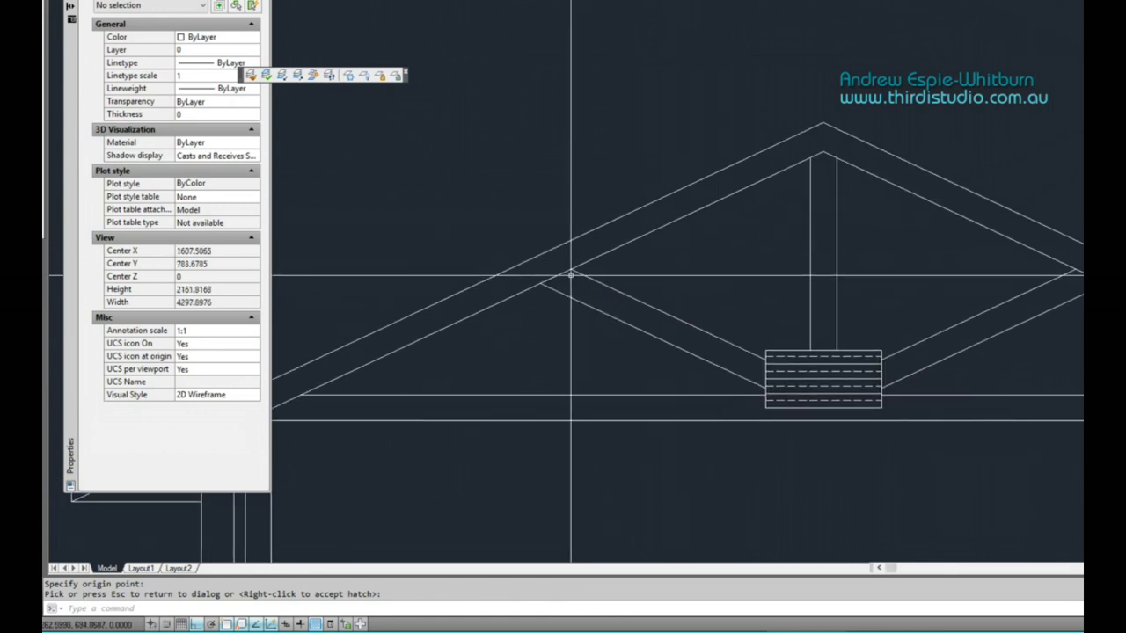
{"action": "scroll", "coordinate": [573, 274], "scroll_direction": "up", "scroll_amount": 2}
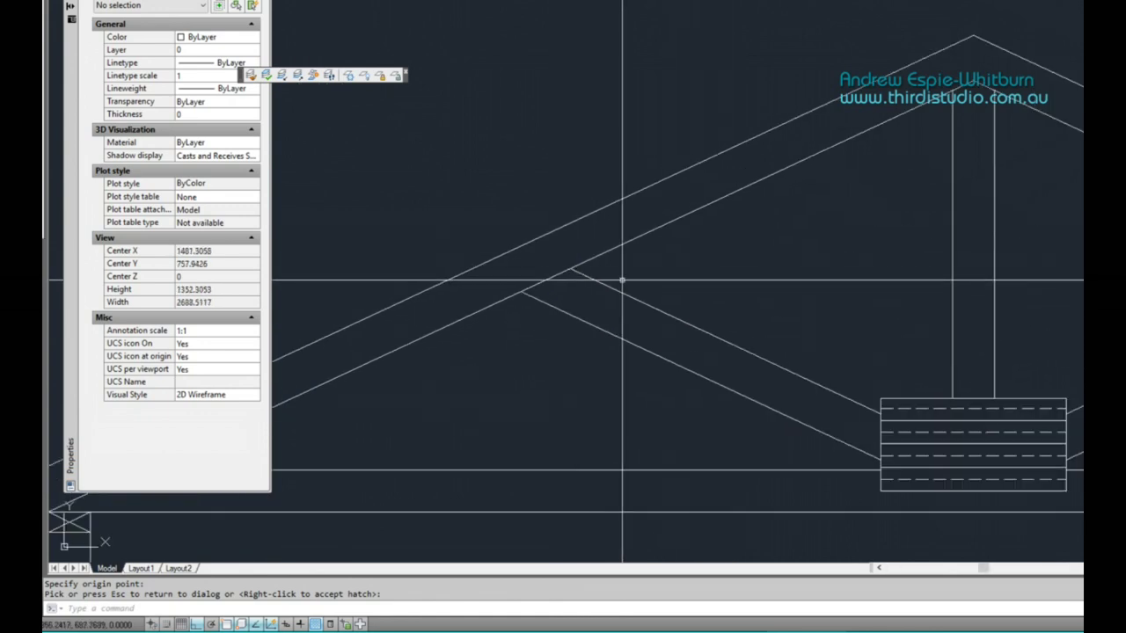
{"action": "scroll", "coordinate": [667, 266], "scroll_direction": "up", "scroll_amount": 2}
{"action": "type", "text": "l"}
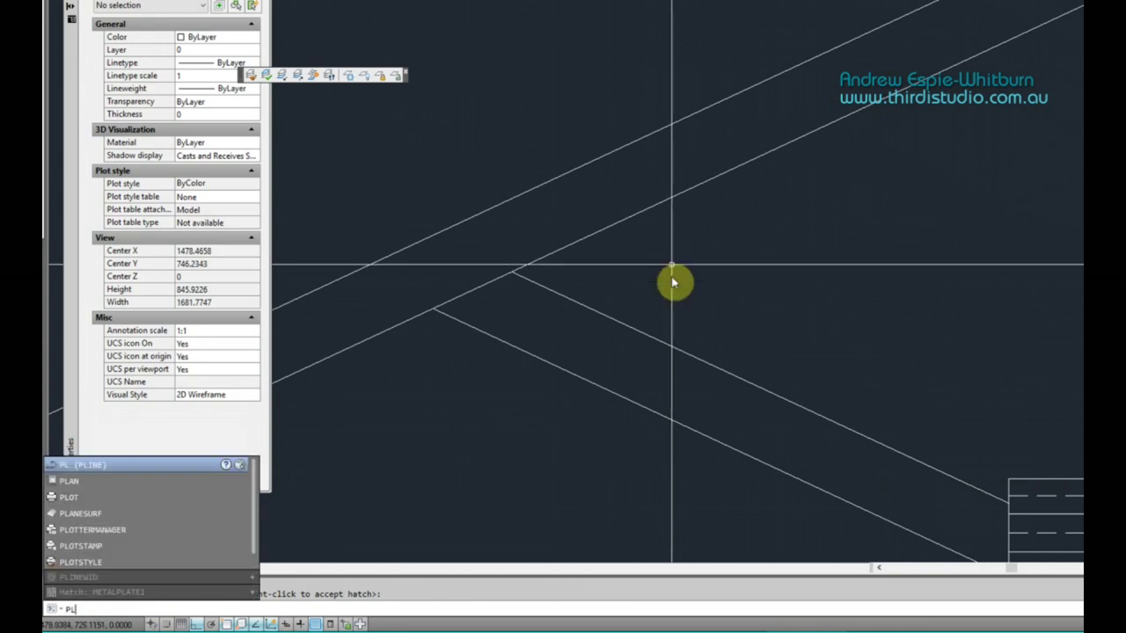
{"action": "key", "text": "Return"}
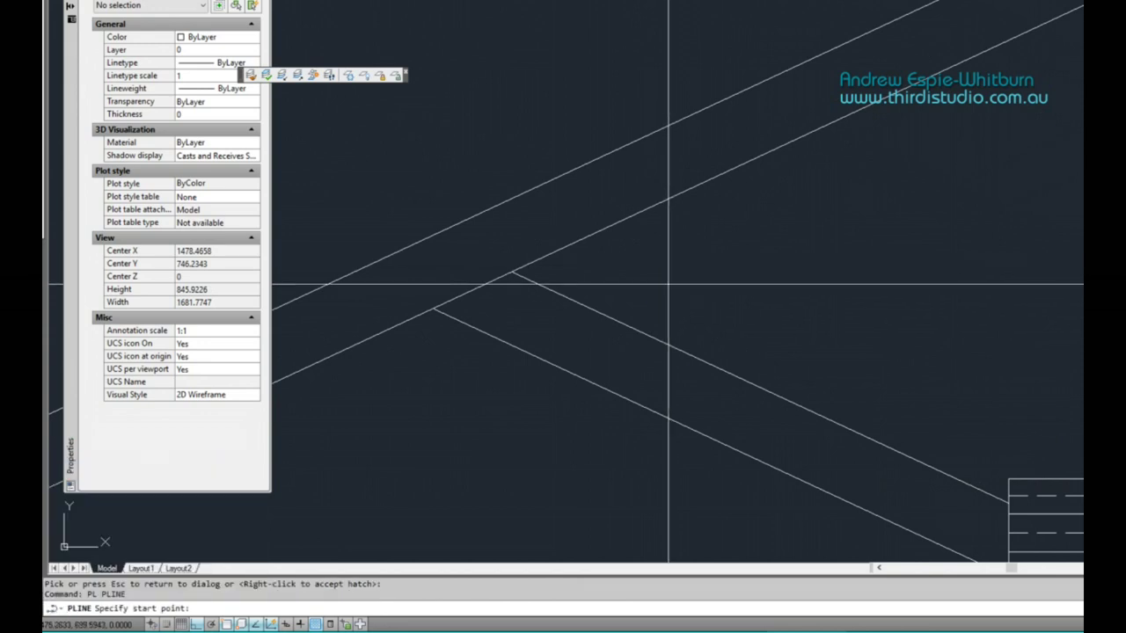
{"action": "left_click", "coordinate": [645, 289]}
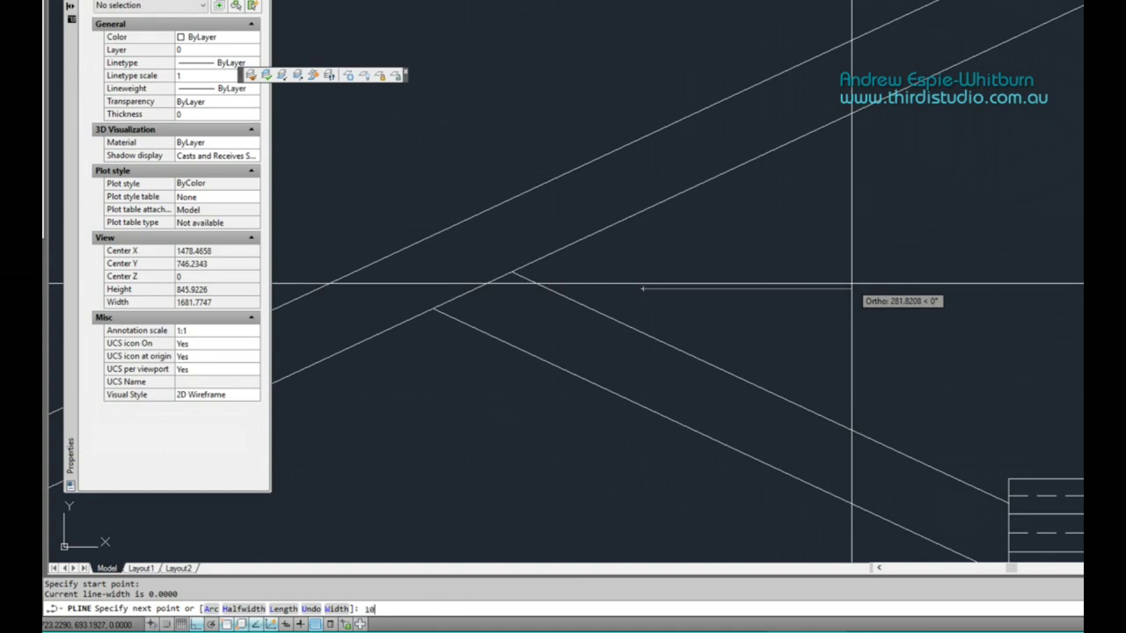
{"action": "key", "text": "Return"}
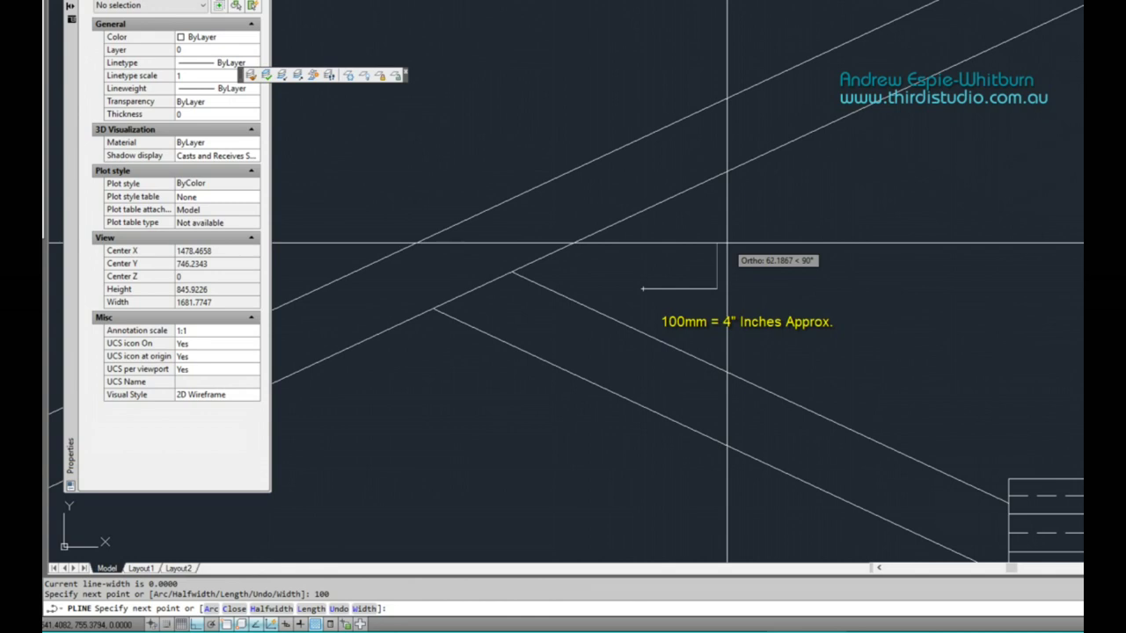
{"action": "type", "text": "50"}
{"action": "key", "text": "Return"}
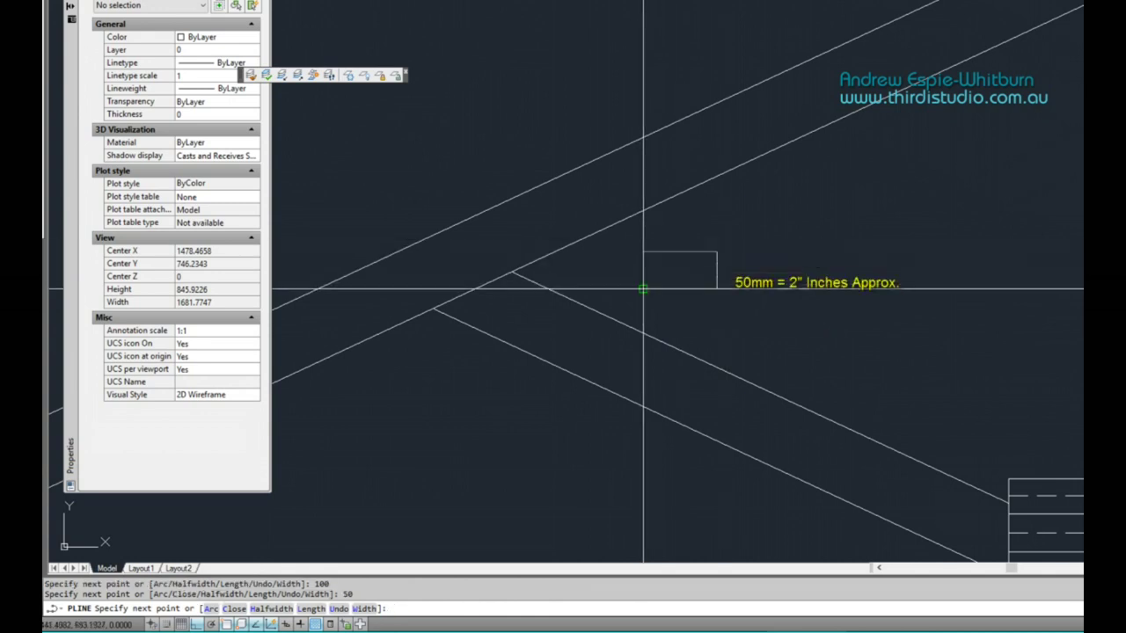
{"action": "left_click", "coordinate": [642, 274]}
{"action": "type", "text": "c"}
{"action": "key", "text": "Return"}
Window-select the new rectangle and grab its lower-left corner grip
{"action": "scroll", "coordinate": [703, 276], "scroll_direction": "down", "scroll_amount": 3}
{"action": "left_click", "coordinate": [700, 243]}
{"action": "left_click", "coordinate": [742, 268]}
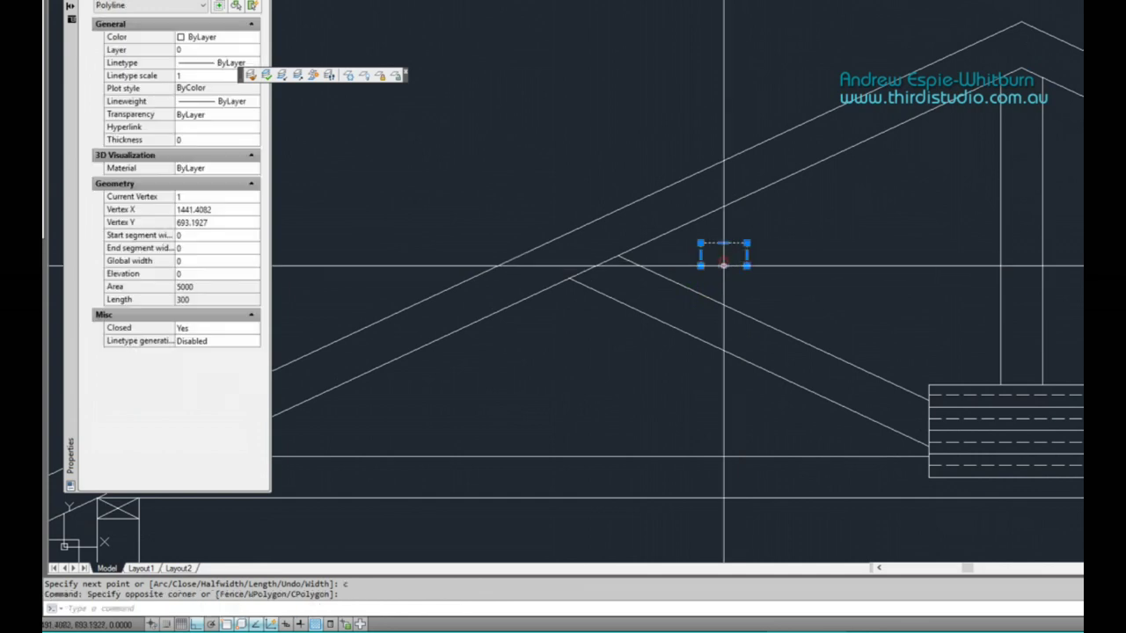
{"action": "left_click", "coordinate": [701, 265]}
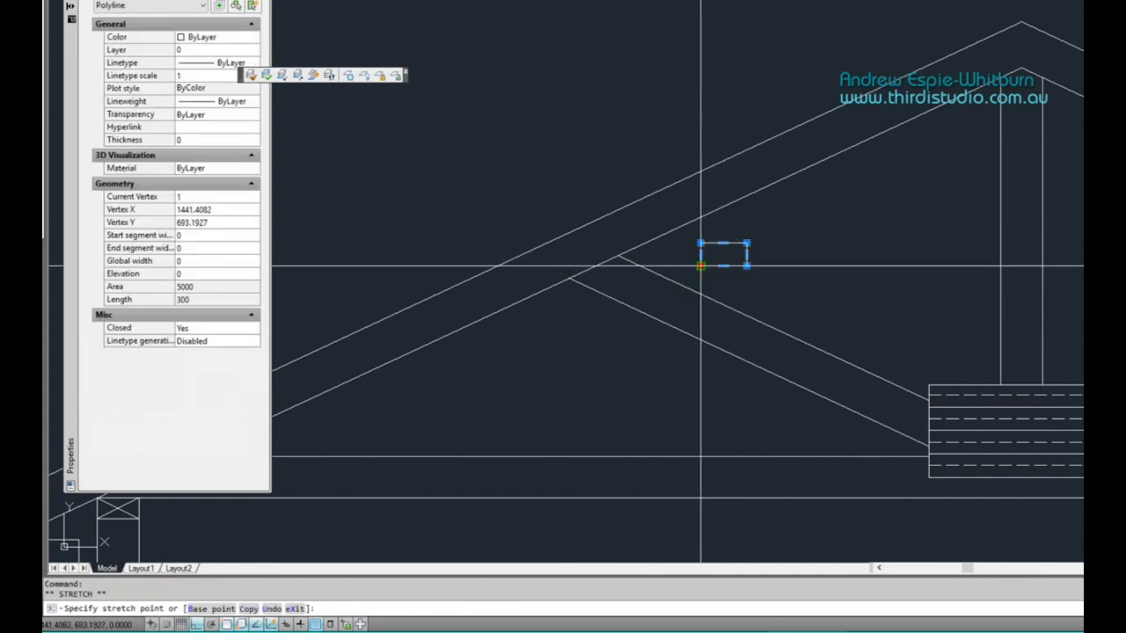
Move the rectangle to the midpoint between two points near the joint
{"action": "scroll", "coordinate": [700, 266], "scroll_direction": "up", "scroll_amount": 4}
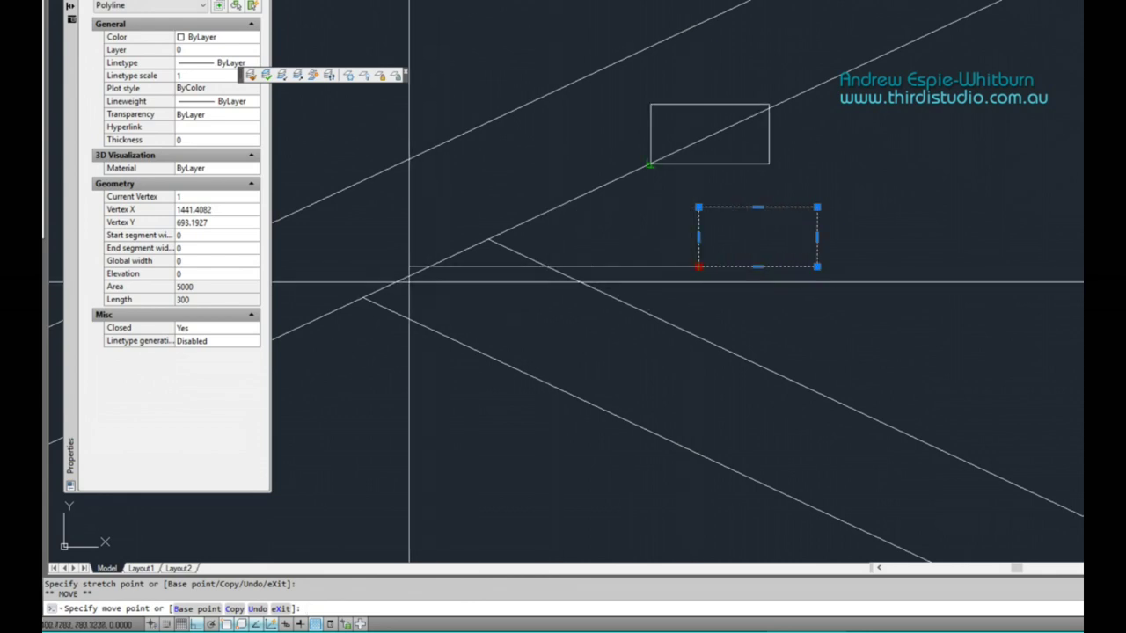
{"action": "right_click", "coordinate": [423, 286], "text": "shift"}
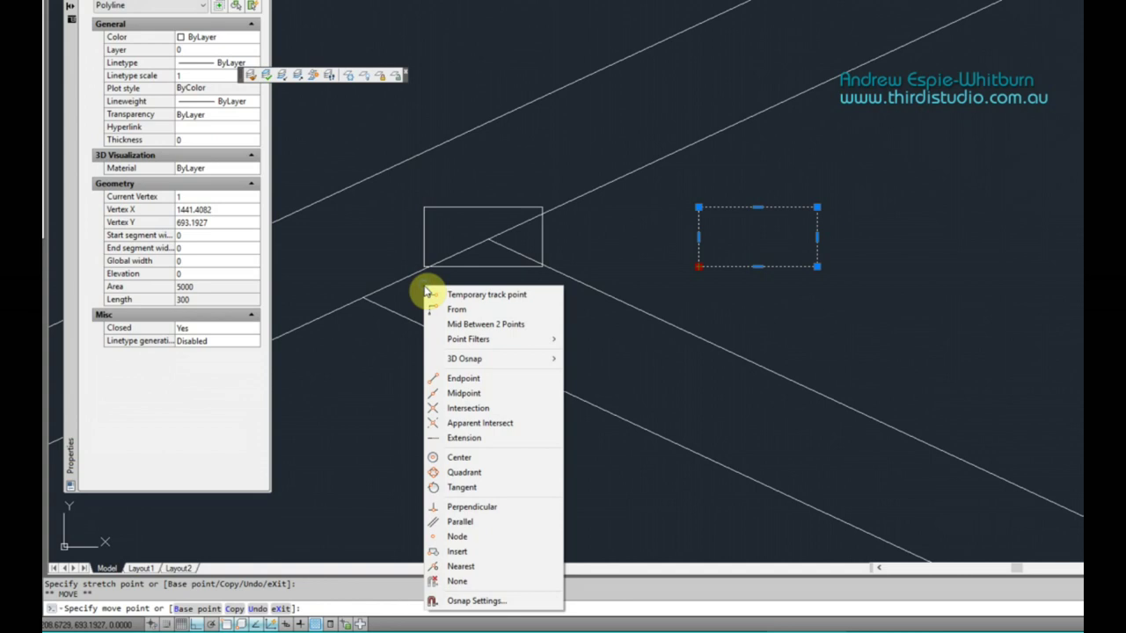
{"action": "left_click", "coordinate": [470, 324]}
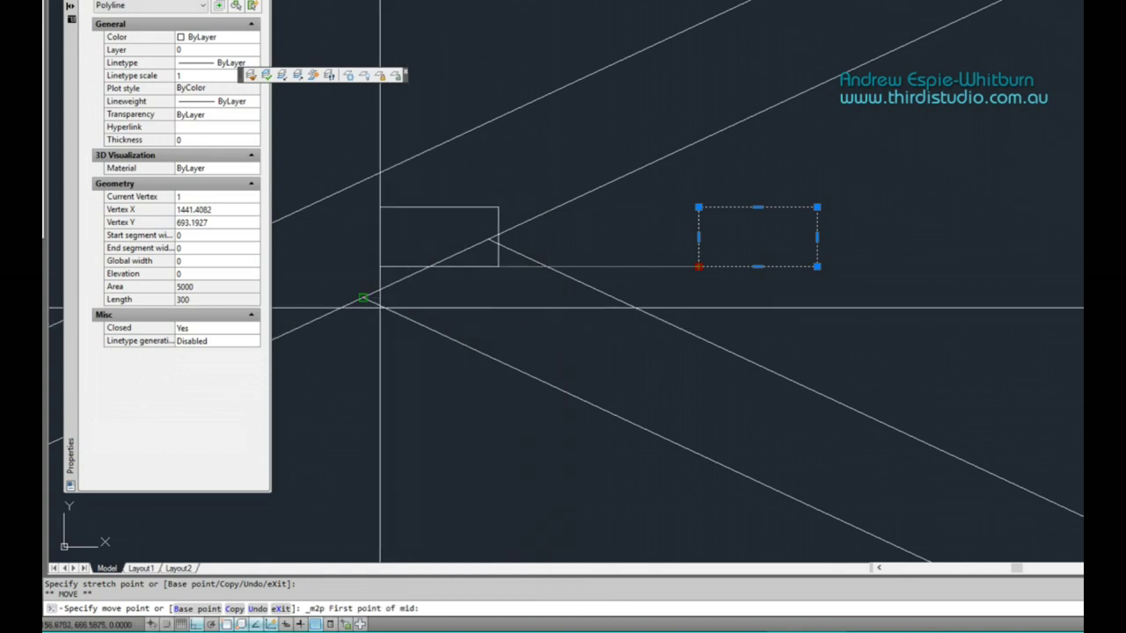
{"action": "left_click", "coordinate": [365, 298]}
{"action": "left_click", "coordinate": [489, 240]}
{"action": "middle_click_drag", "start_coordinate": [493, 297], "coordinate": [550, 296]}
Rotate the rectangle by reference angle toward the rafter's slope
{"action": "left_click", "coordinate": [484, 268]}
{"action": "scroll", "coordinate": [486, 271], "scroll_direction": "up", "scroll_amount": 2}
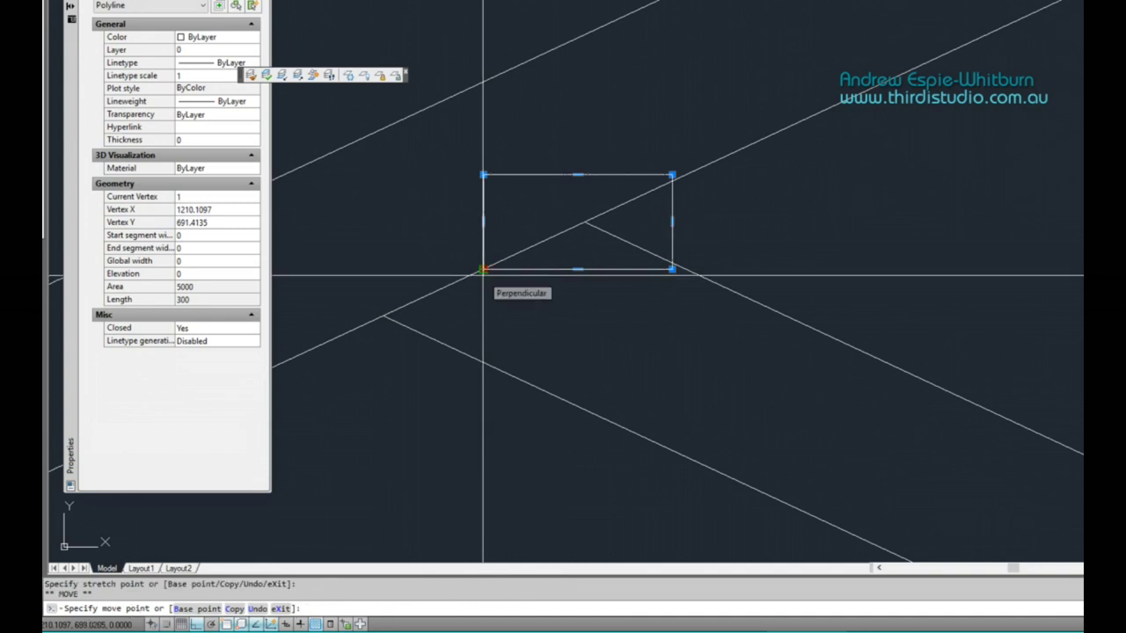
{"action": "key", "text": "space"}
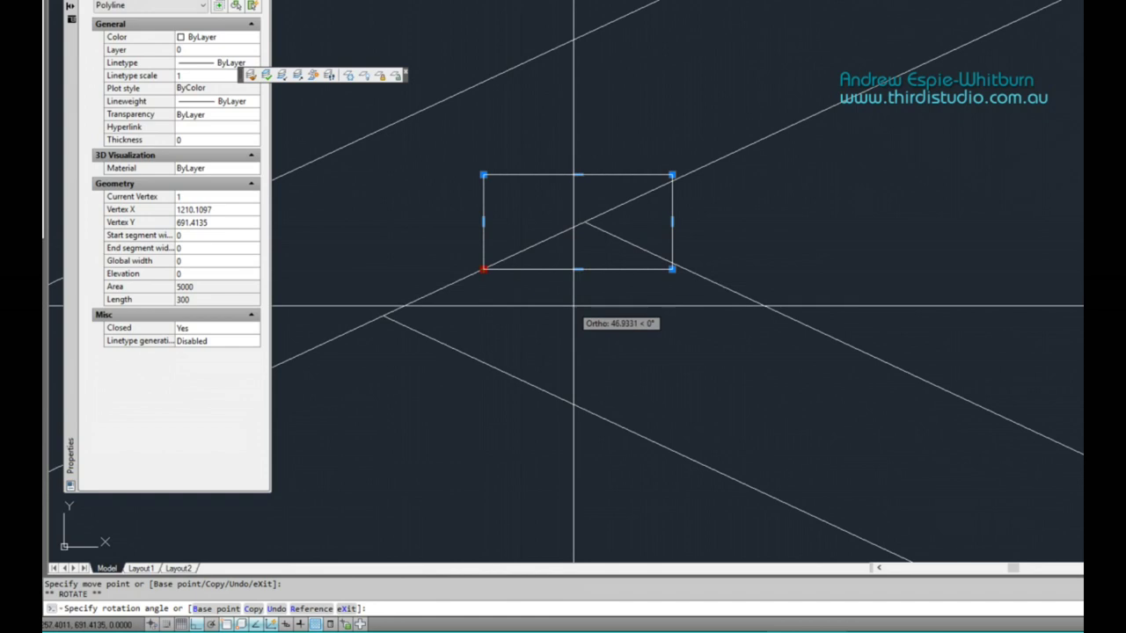
{"action": "type", "text": "r"}
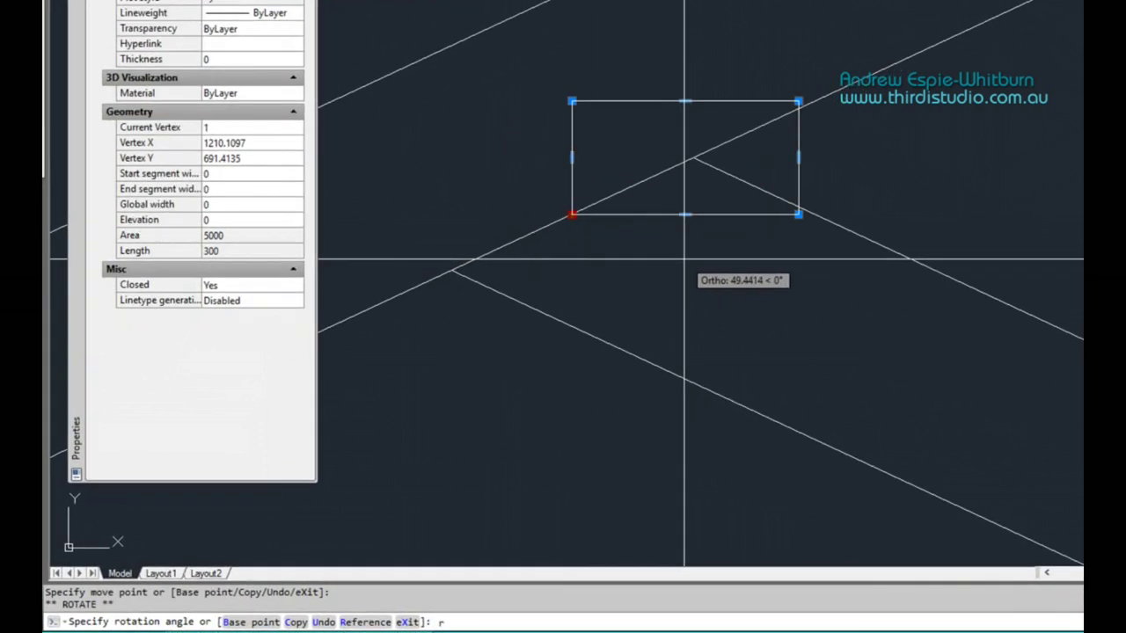
{"action": "key", "text": "Return"}
{"action": "scroll", "coordinate": [575, 225], "scroll_direction": "up", "scroll_amount": 2}
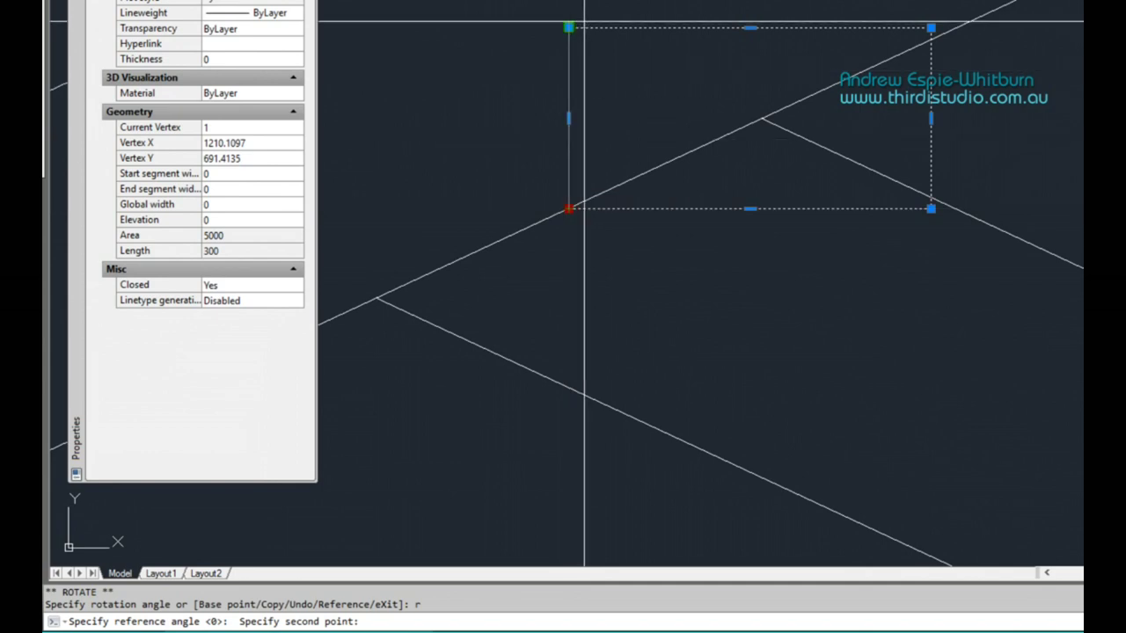
{"action": "left_click", "coordinate": [569, 27]}
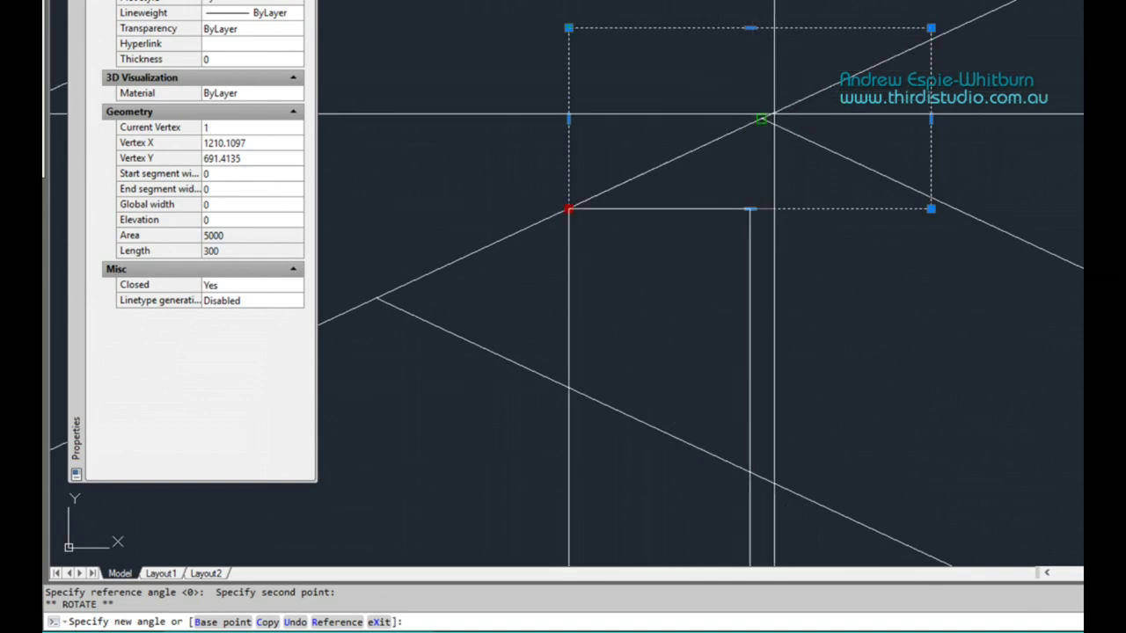
{"action": "left_click", "coordinate": [762, 118]}
{"action": "scroll", "coordinate": [771, 114], "scroll_direction": "down", "scroll_amount": 3}
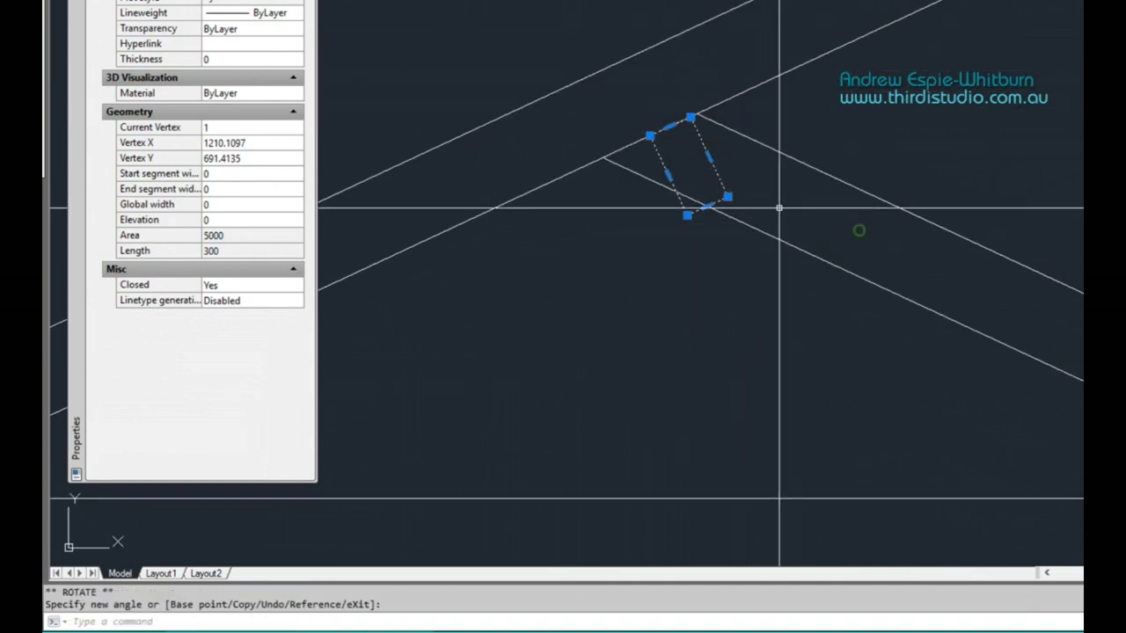
{"action": "scroll", "coordinate": [692, 113], "scroll_direction": "up", "scroll_amount": 2}
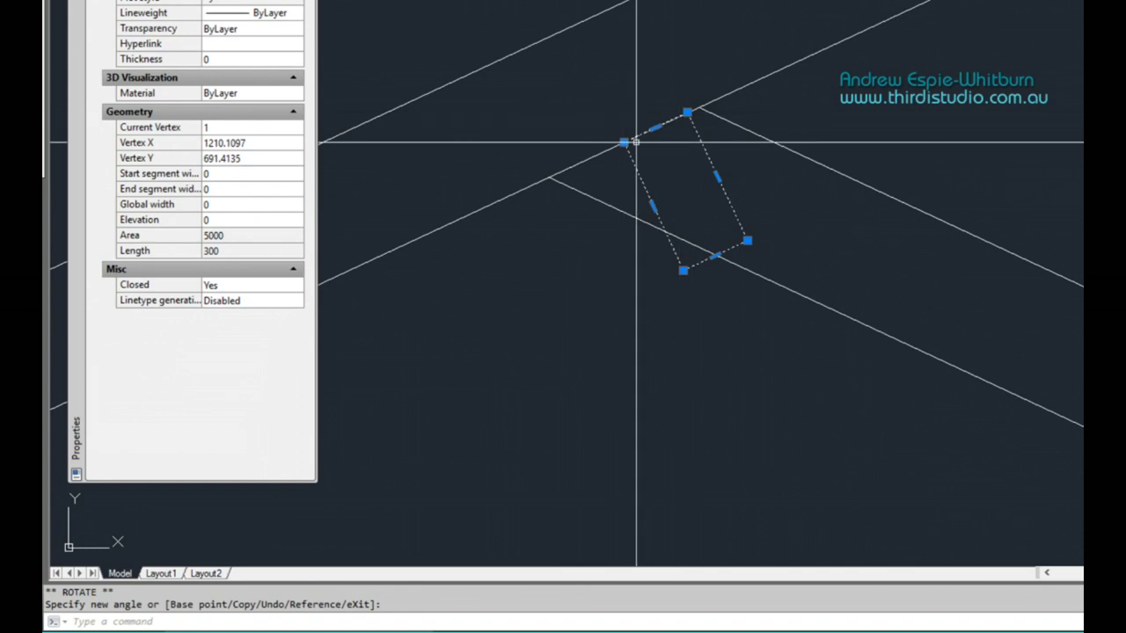
{"action": "scroll", "coordinate": [689, 104], "scroll_direction": "up", "scroll_amount": 2}
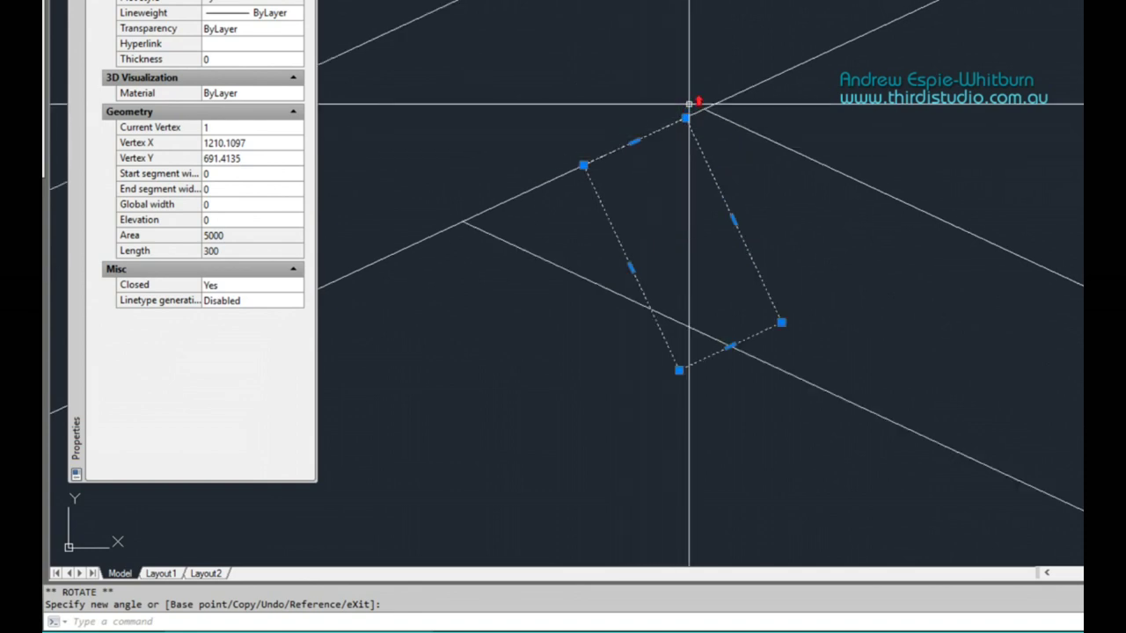
Move the rectangle by its top corner onto the web/rafter joint
{"action": "left_click", "coordinate": [685, 118]}
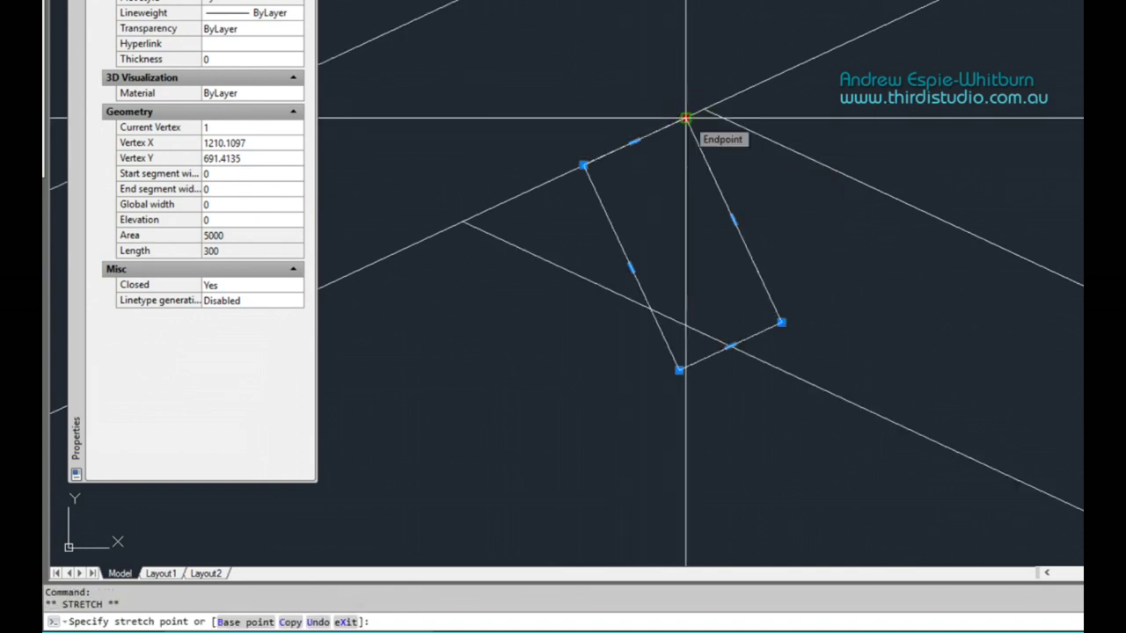
{"action": "scroll", "coordinate": [686, 117], "scroll_direction": "up", "scroll_amount": 2}
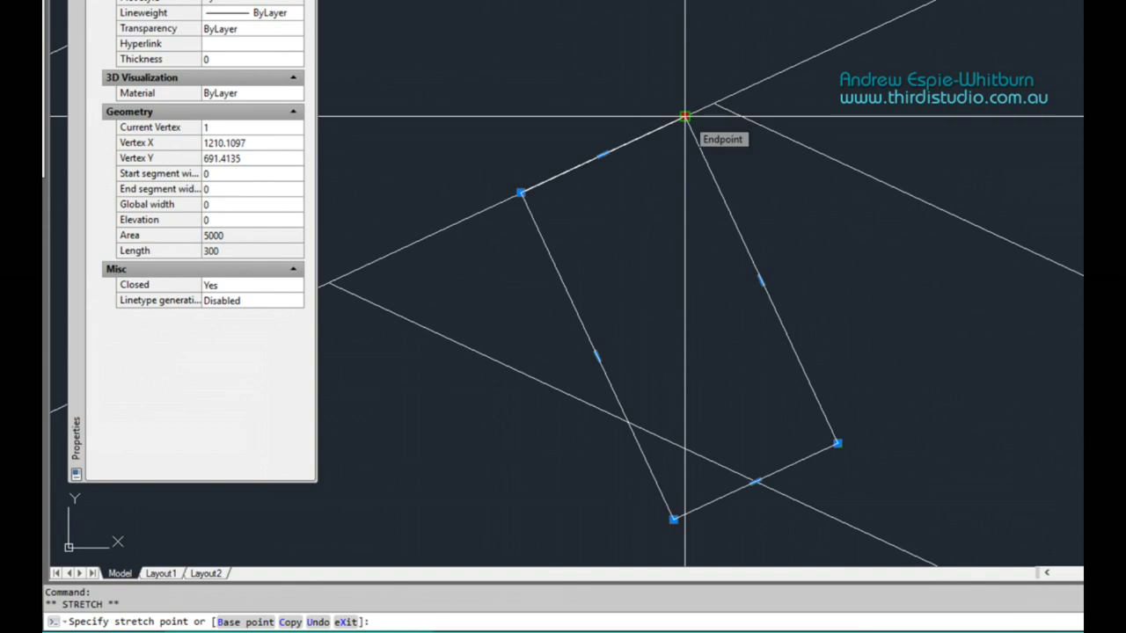
{"action": "key", "text": "space"}
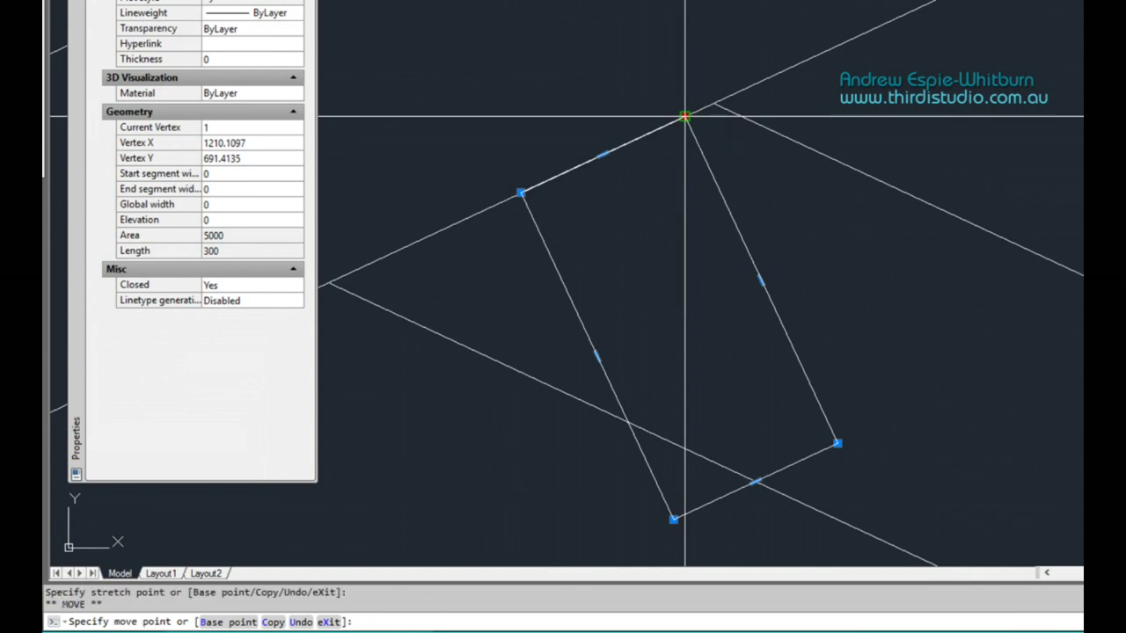
{"action": "left_click", "coordinate": [711, 106]}
{"action": "middle_click_drag", "start_coordinate": [711, 106], "coordinate": [667, 95]}
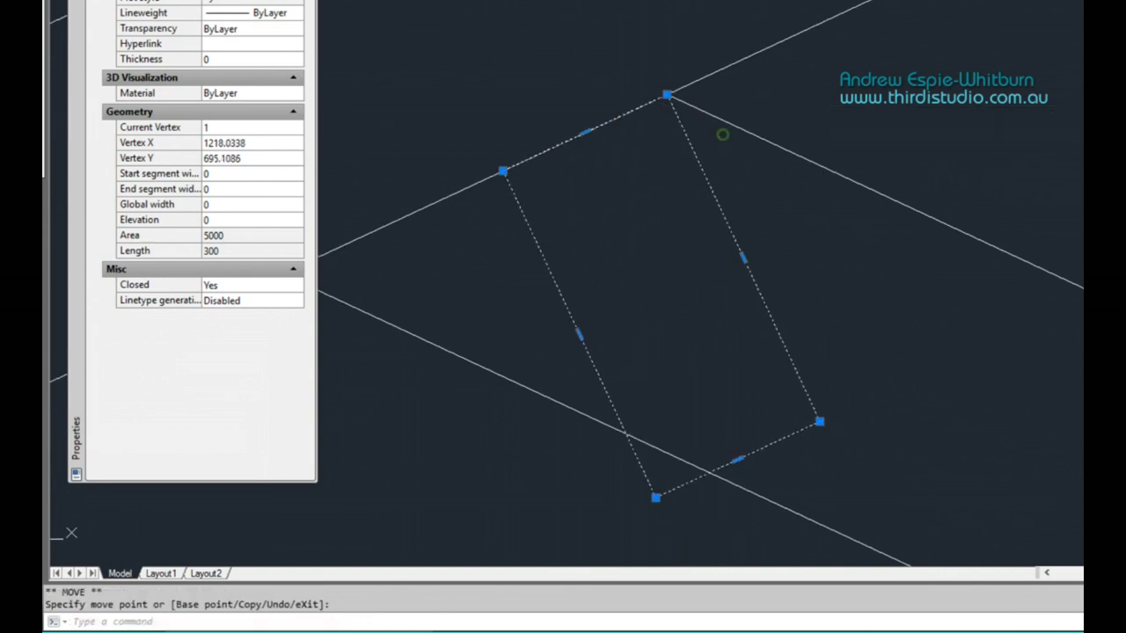
{"action": "mouse_move", "coordinate": [668, 94]}
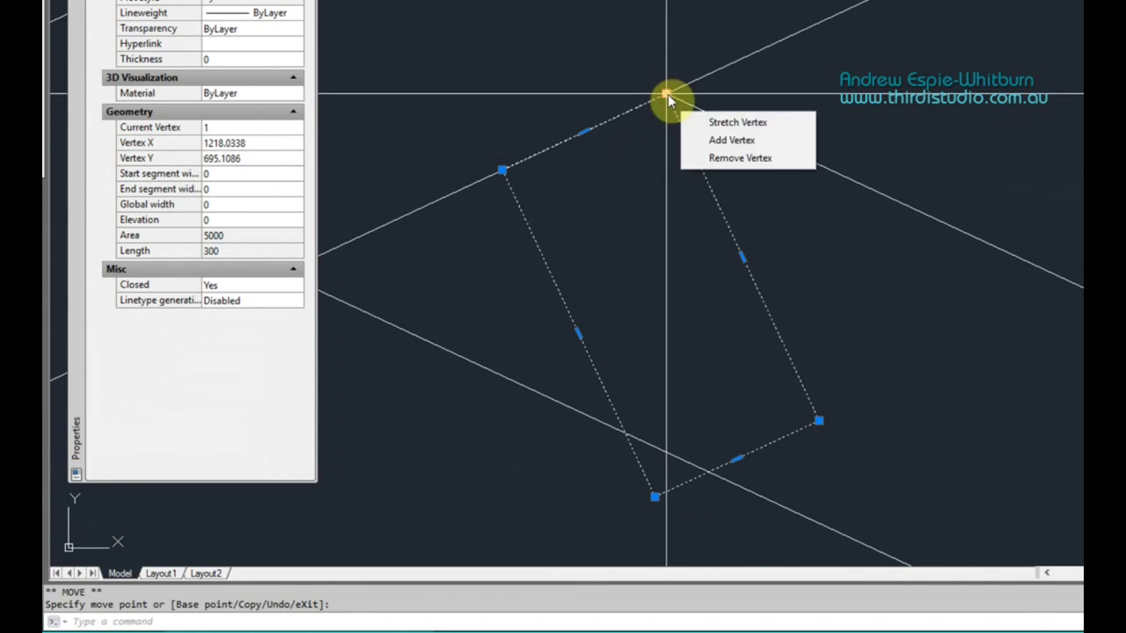
Rotate the plate again by reference so its edges match the rafter slope
{"action": "left_click", "coordinate": [668, 94]}
{"action": "scroll", "coordinate": [666, 92], "scroll_direction": "up", "scroll_amount": 2}
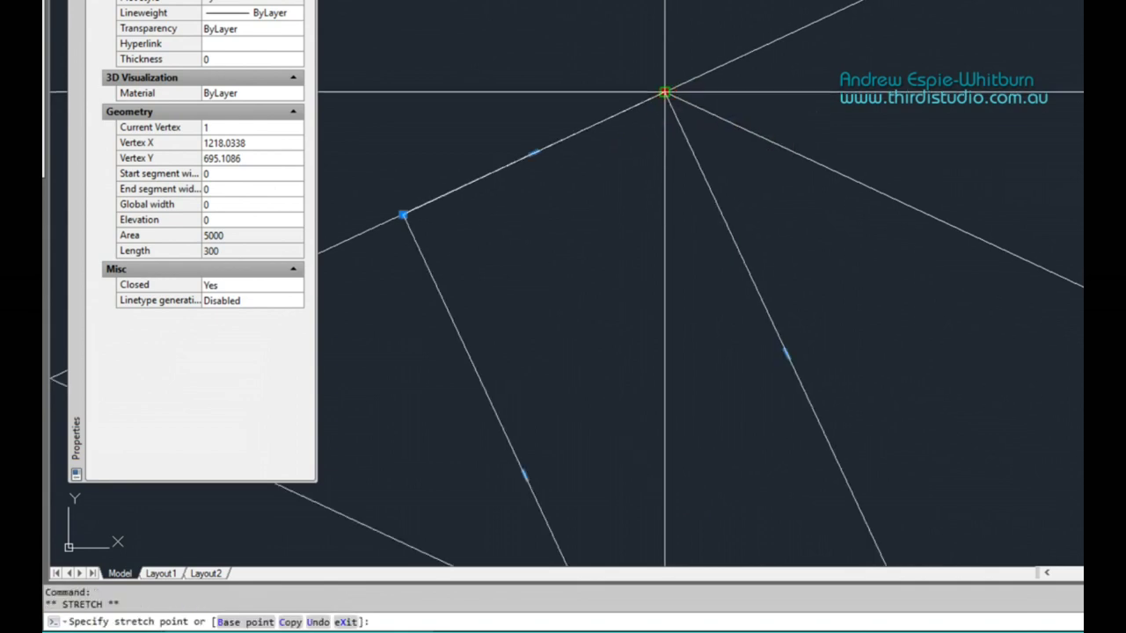
{"action": "key", "text": "space"}
{"action": "key", "text": "space"}
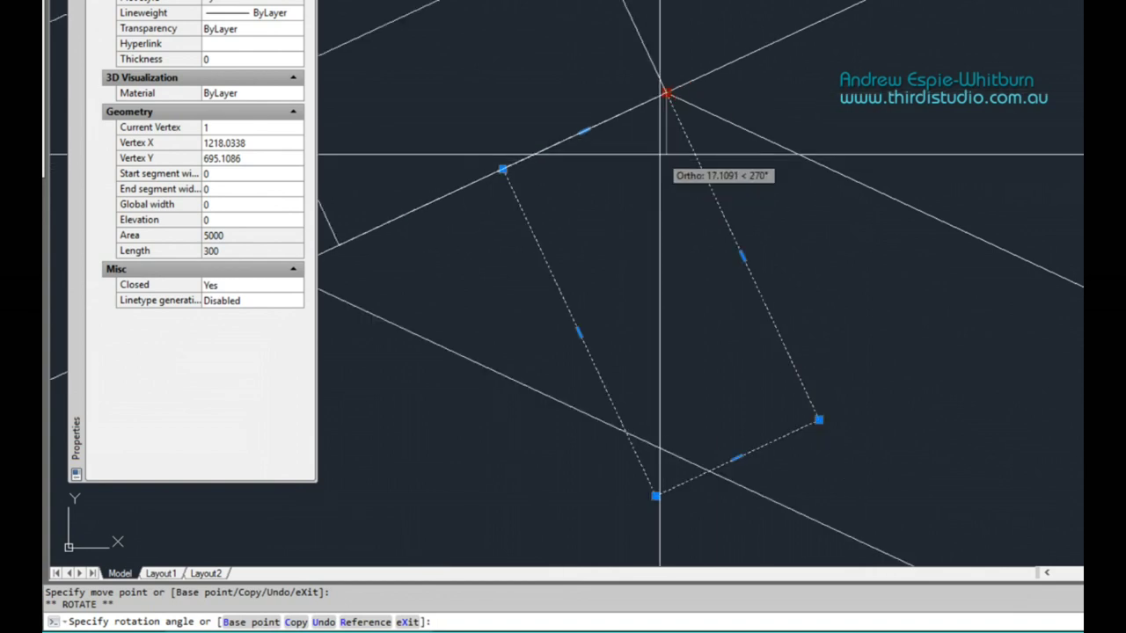
{"action": "type", "text": "r"}
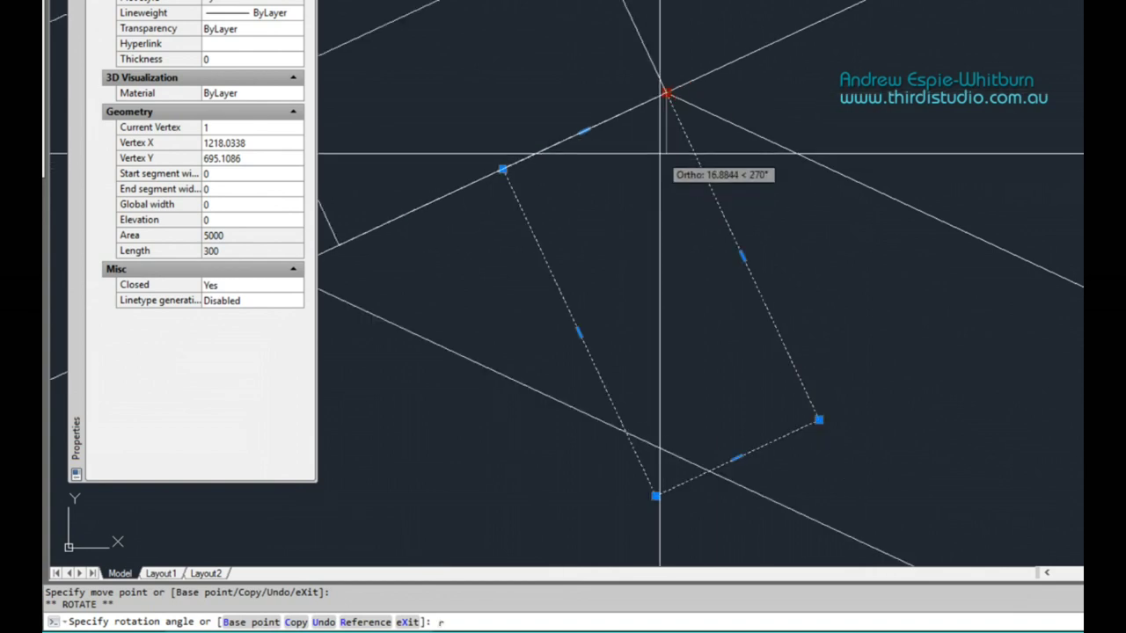
{"action": "key", "text": "Return"}
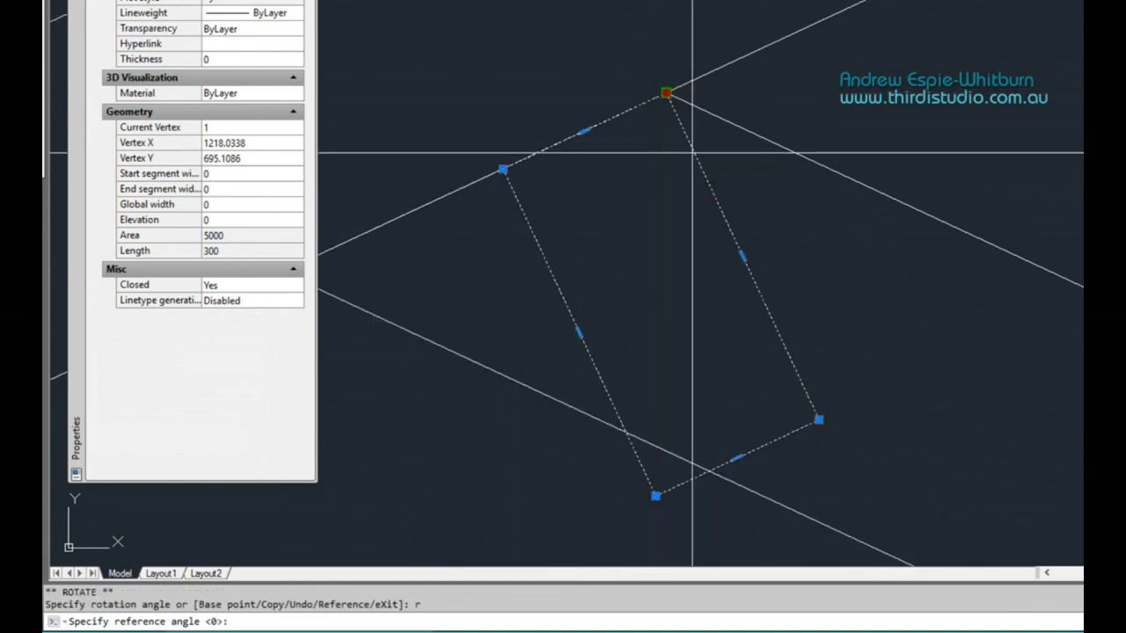
{"action": "left_click", "coordinate": [666, 92]}
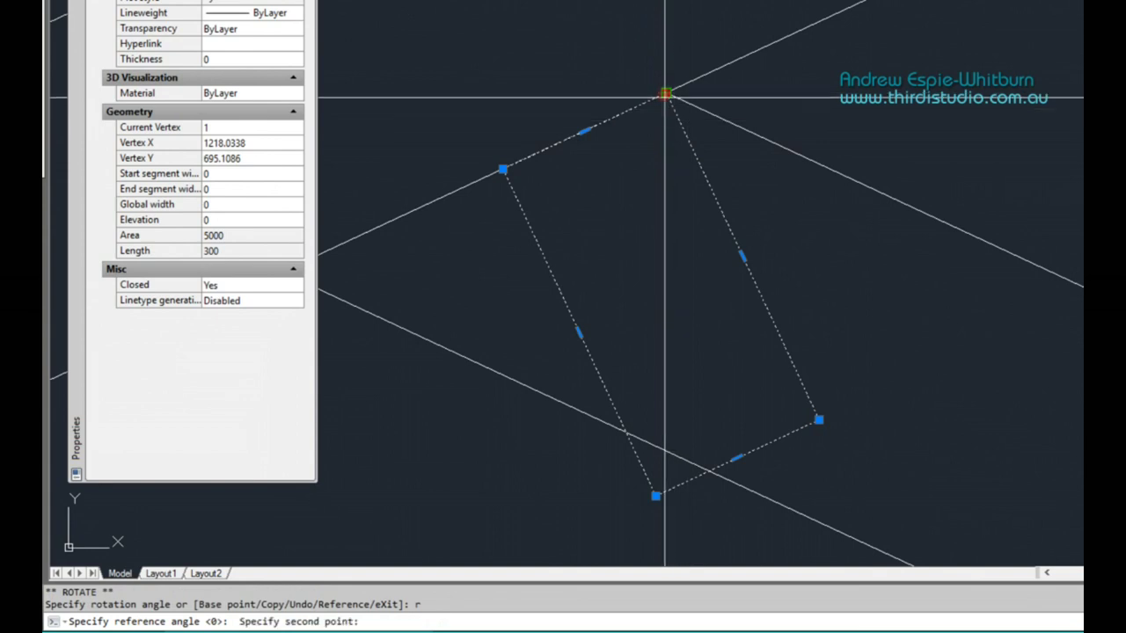
{"action": "left_click", "coordinate": [818, 421]}
{"action": "scroll", "coordinate": [944, 315], "scroll_direction": "down", "scroll_amount": 4}
{"action": "middle_click_drag", "start_coordinate": [944, 315], "coordinate": [737, 251]}
{"action": "scroll", "coordinate": [737, 251], "scroll_direction": "down", "scroll_amount": 4}
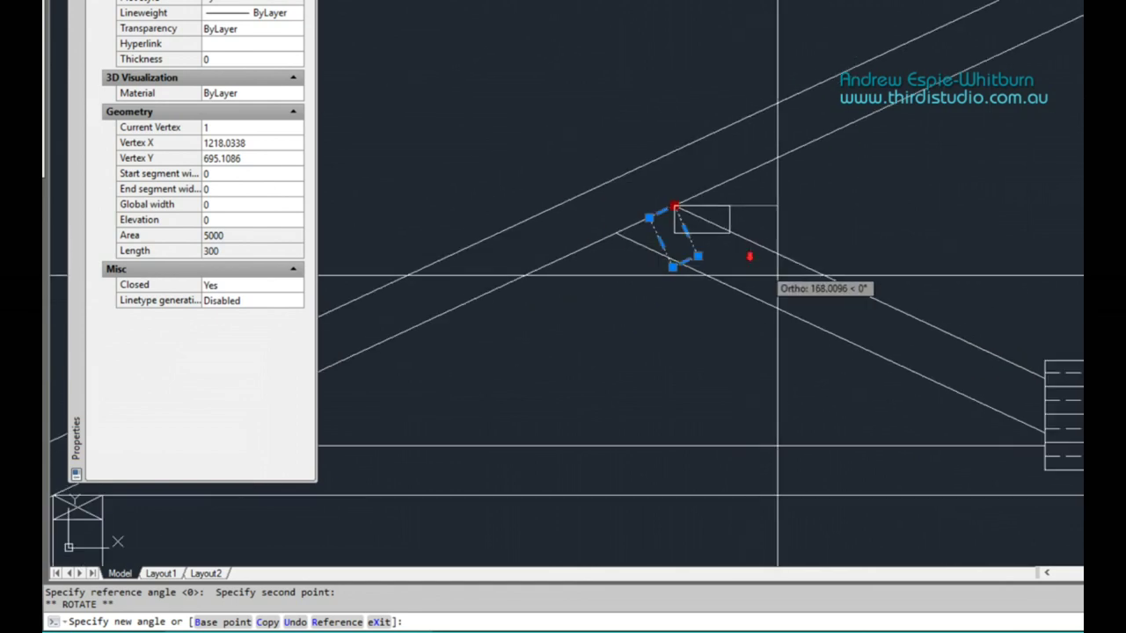
{"action": "left_click", "coordinate": [851, 288]}
{"action": "scroll", "coordinate": [674, 206], "scroll_direction": "up", "scroll_amount": 2}
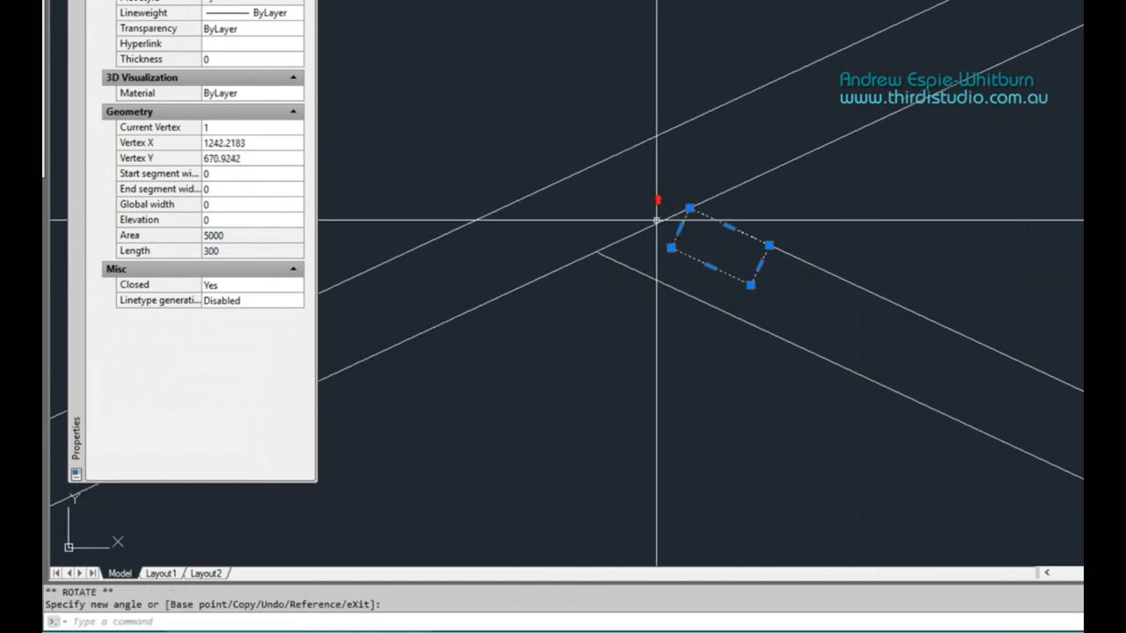
{"action": "scroll", "coordinate": [663, 206], "scroll_direction": "up", "scroll_amount": 3}
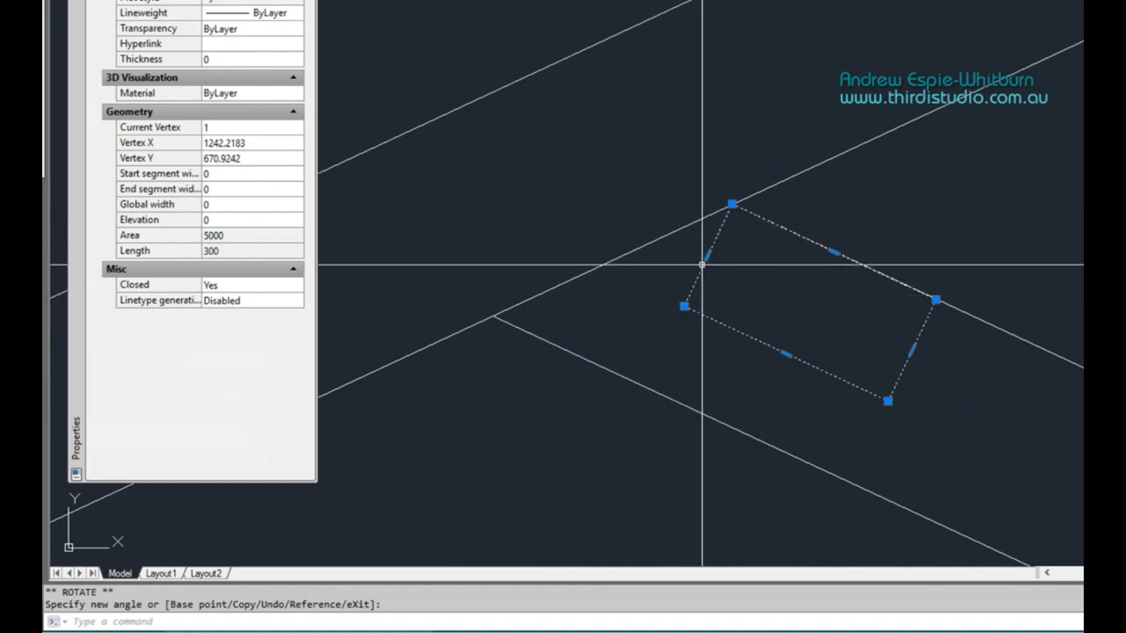
{"action": "key", "text": "Escape"}
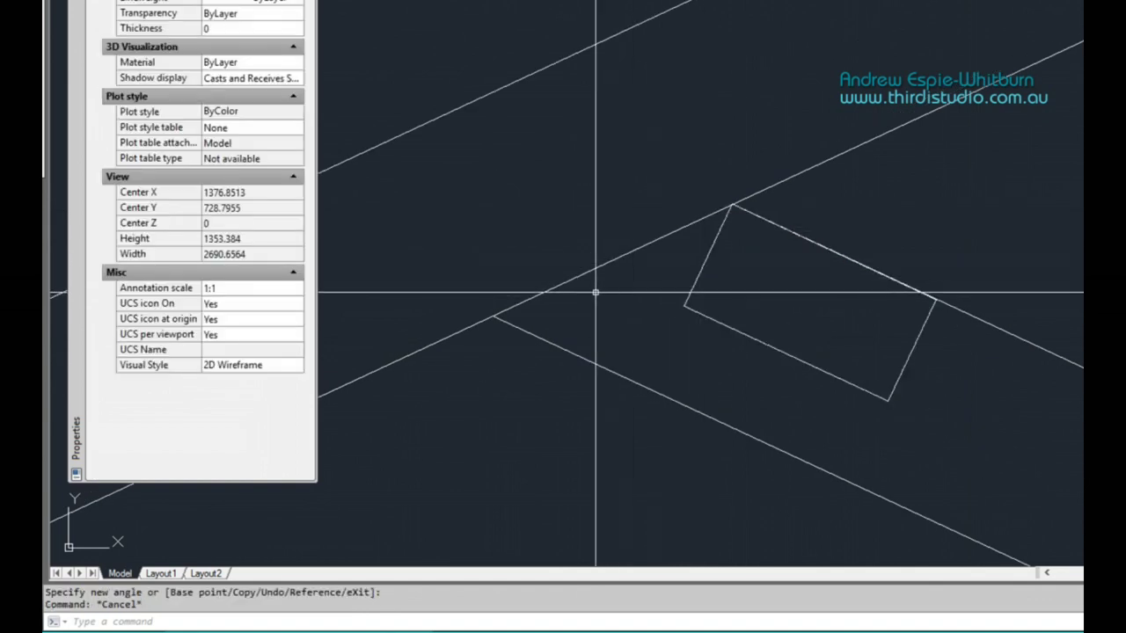
Draw a helper line from the left intersection to the plate's corner
{"action": "type", "text": "L"}
{"action": "key", "text": "Return"}
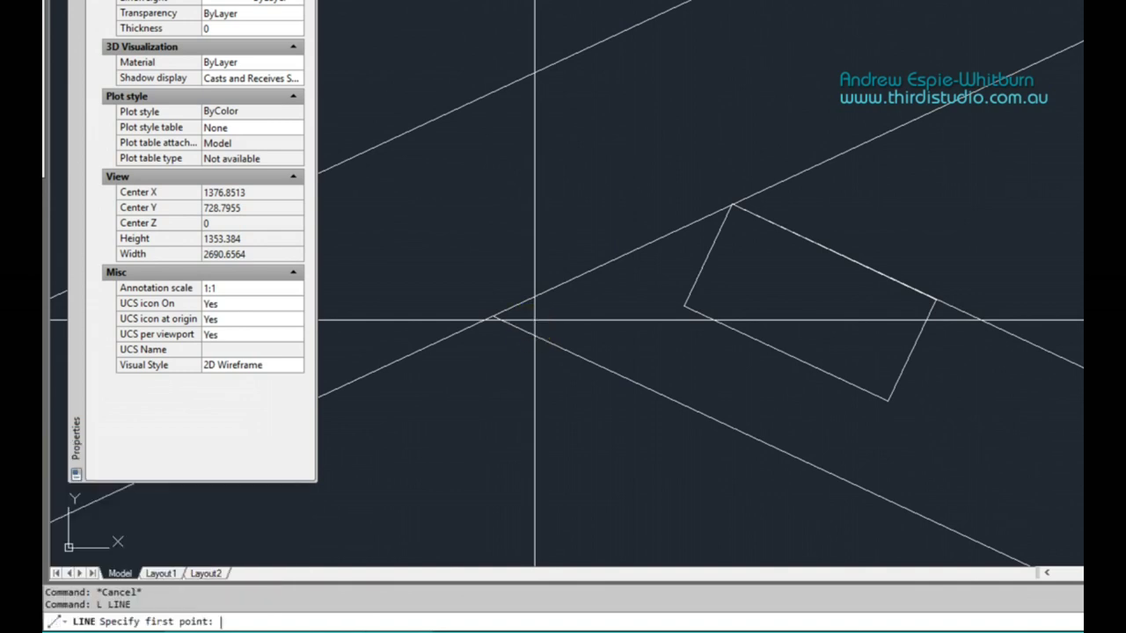
{"action": "left_click", "coordinate": [498, 318]}
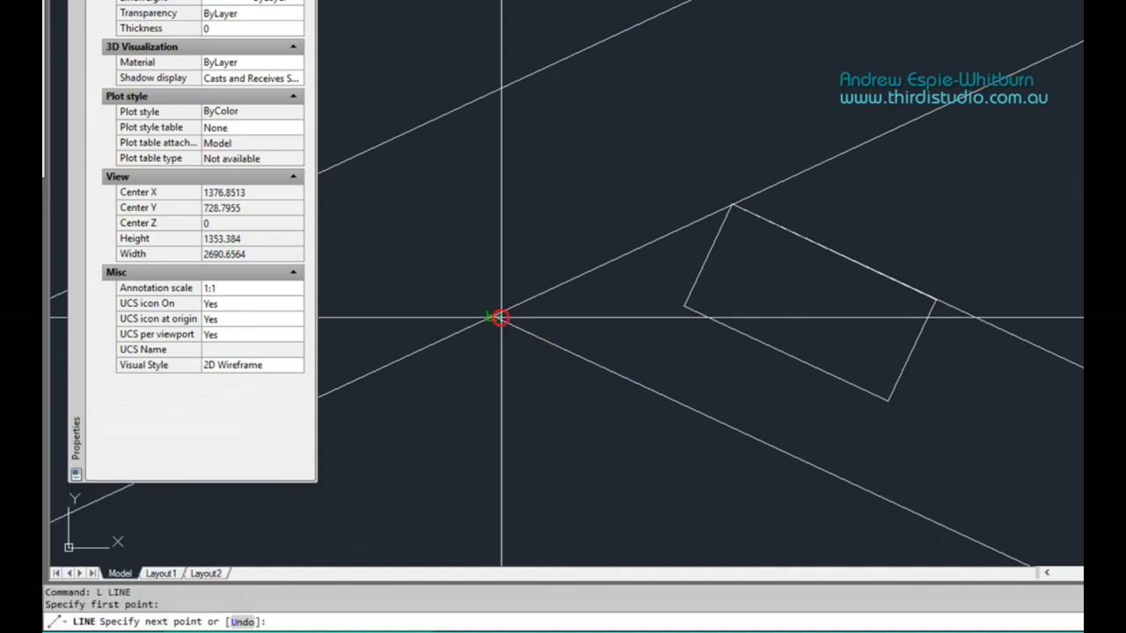
{"action": "left_click", "coordinate": [731, 205]}
{"action": "key", "text": "Return"}
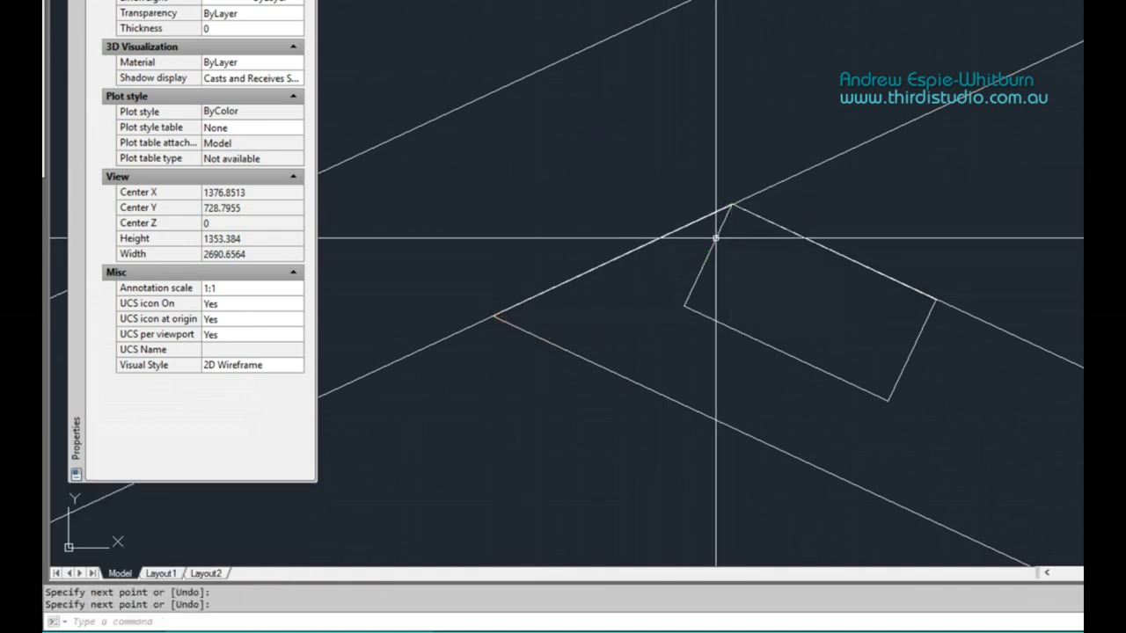
Move the rotated 100 by 50 plate onto the web/rafter line intersection
{"action": "left_click", "coordinate": [709, 255]}
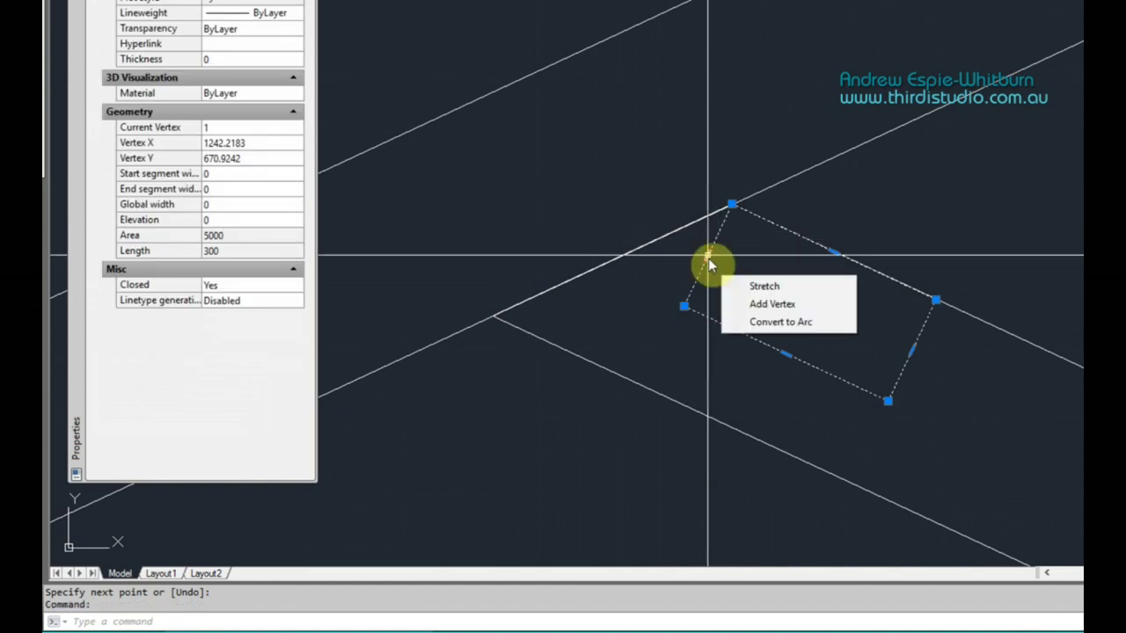
{"action": "left_click", "coordinate": [708, 256]}
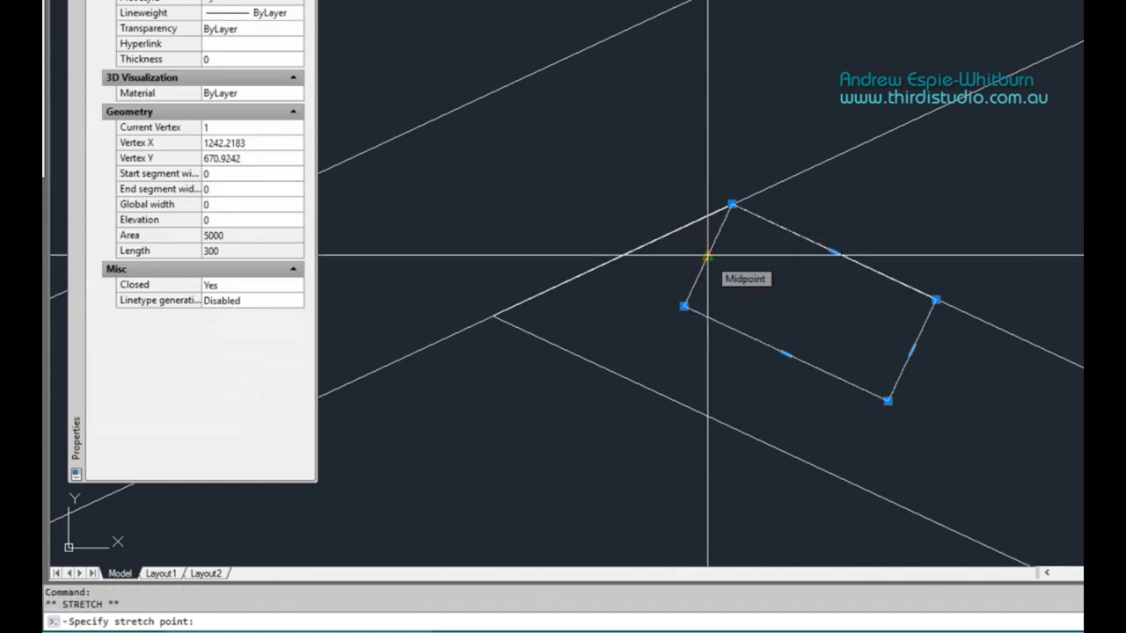
{"action": "key", "text": "Escape"}
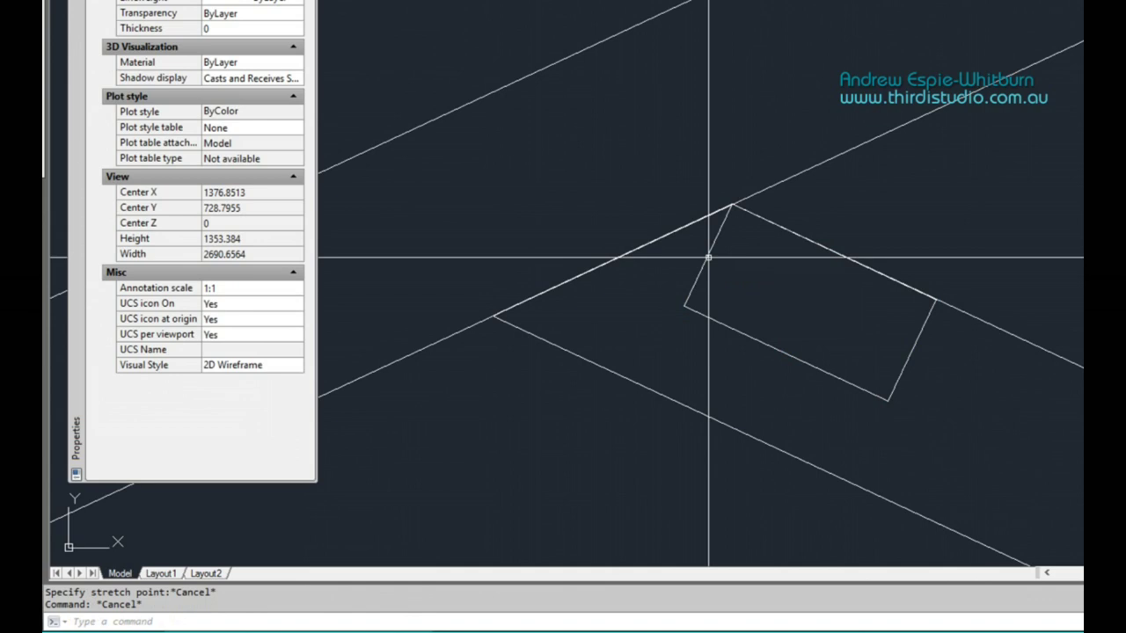
{"action": "type", "text": "m"}
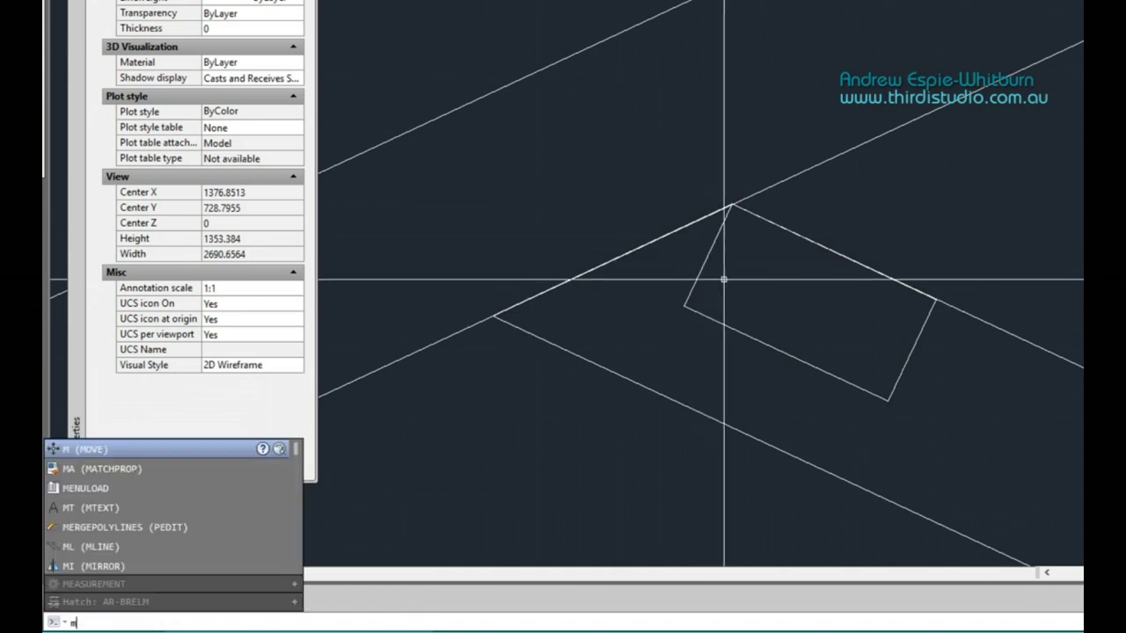
{"action": "key", "text": "Return"}
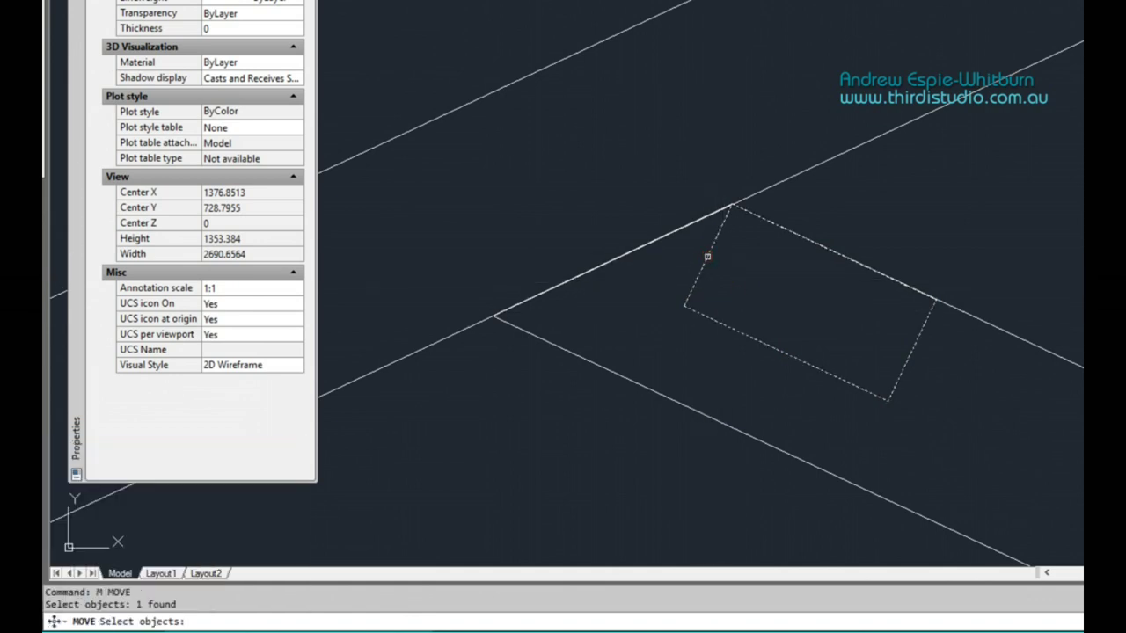
{"action": "key", "text": "Return"}
{"action": "left_click", "coordinate": [707, 257]}
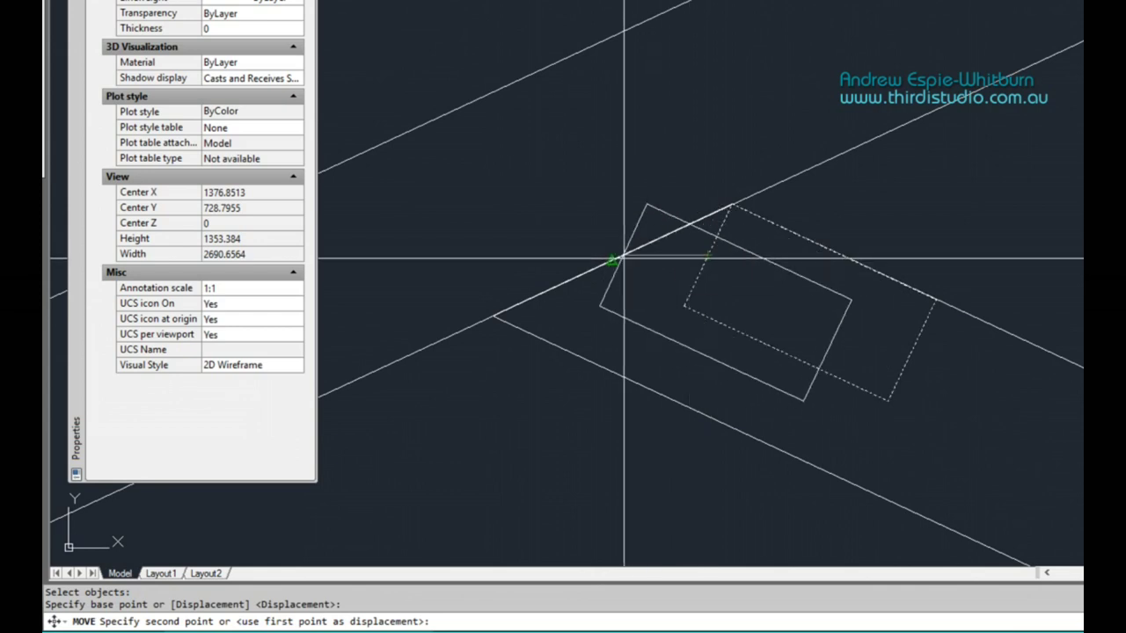
{"action": "left_click", "coordinate": [624, 259]}
{"action": "scroll", "coordinate": [696, 269], "scroll_direction": "down", "scroll_amount": 2}
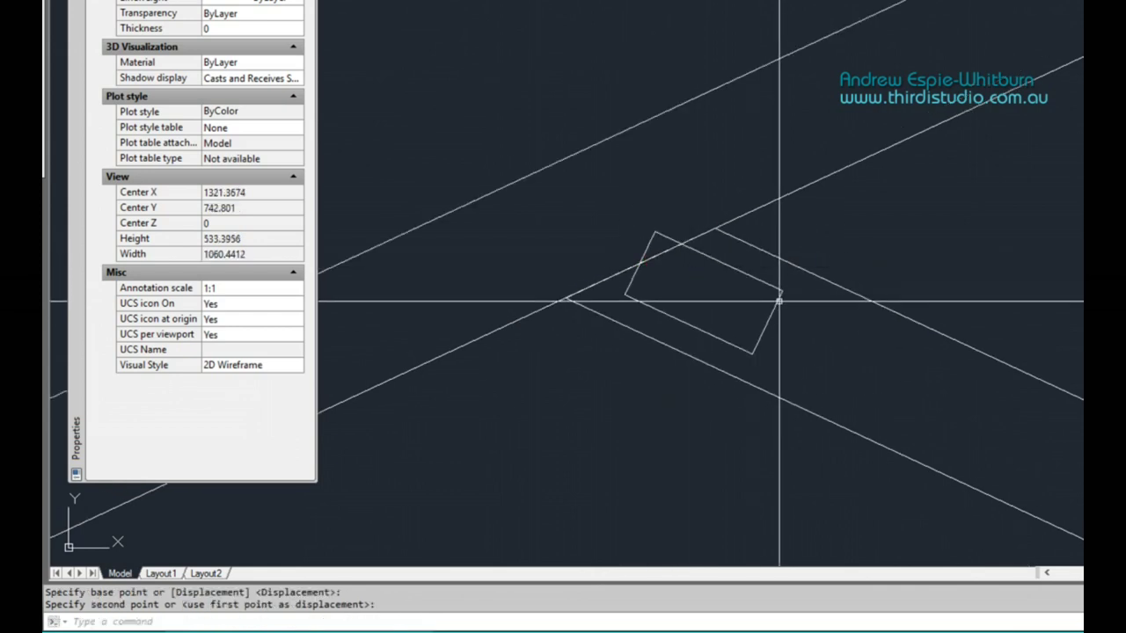
Try another move from the plate's corner, cancel it, and recentre the view on the plate
{"action": "key", "text": "Return"}
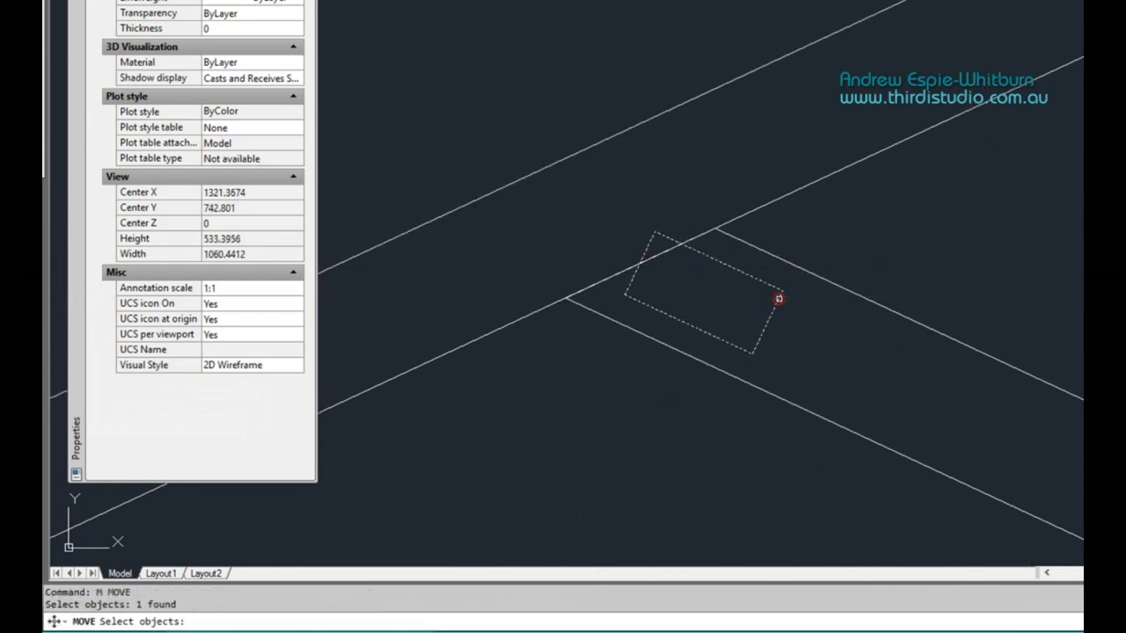
{"action": "key", "text": "Return"}
{"action": "left_click", "coordinate": [781, 291]}
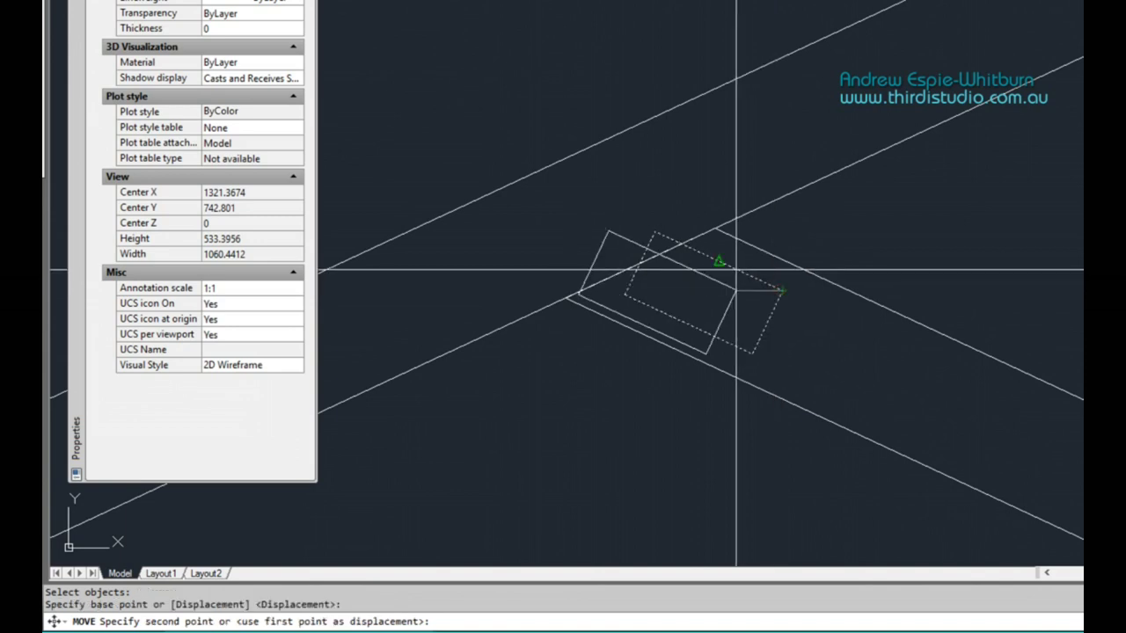
{"action": "scroll", "coordinate": [739, 256], "scroll_direction": "down", "scroll_amount": 6}
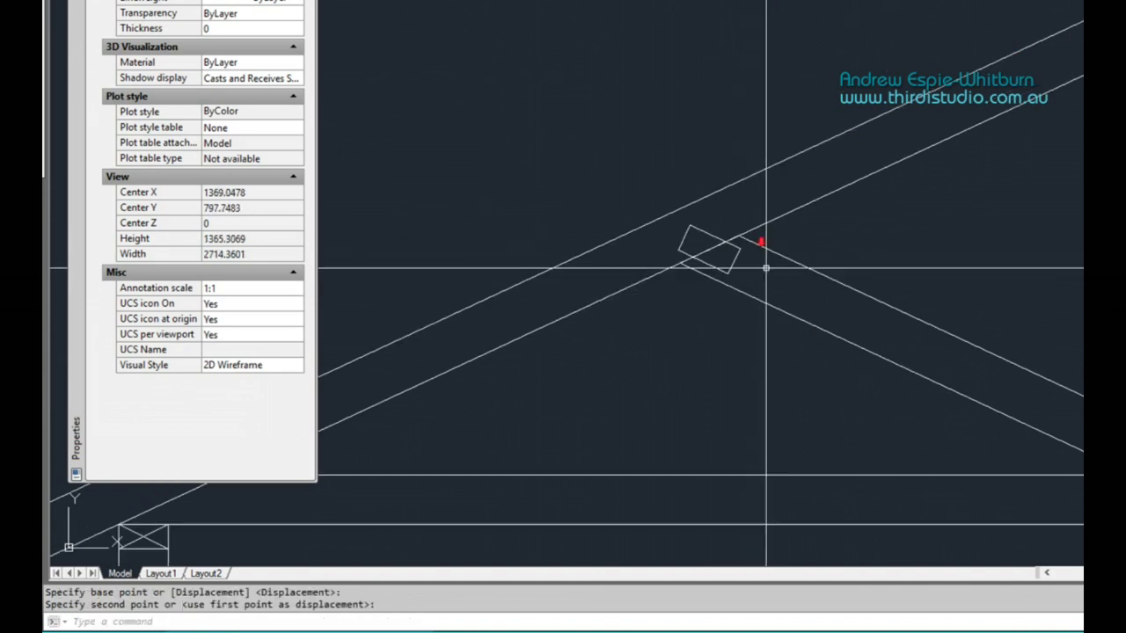
{"action": "key", "text": "Escape"}
{"action": "middle_click_drag", "start_coordinate": [763, 301], "coordinate": [685, 266]}
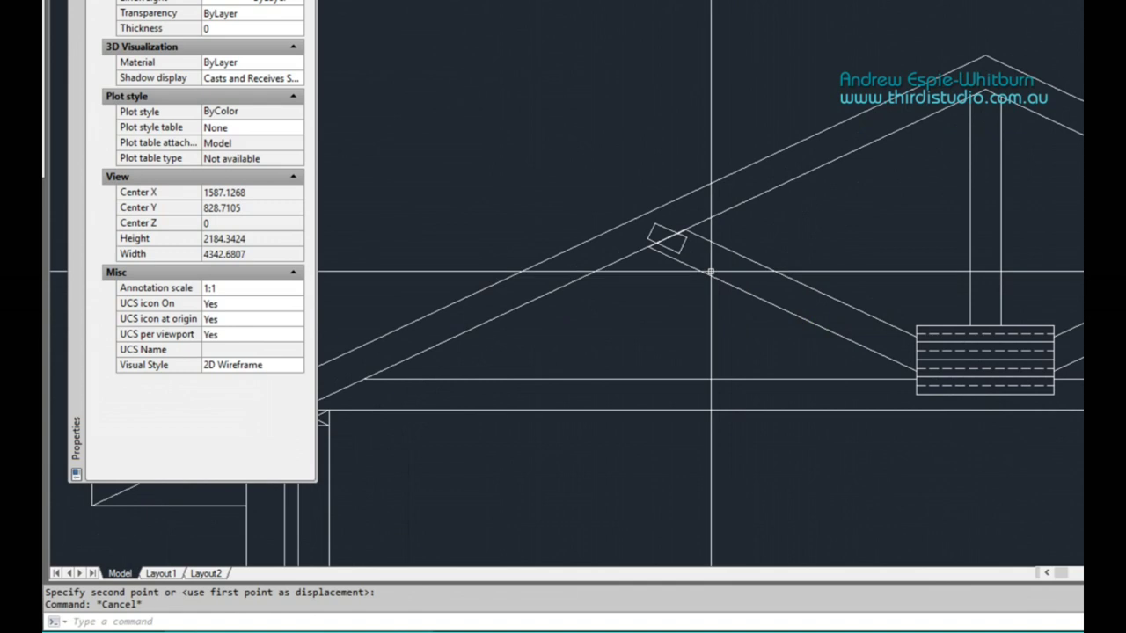
{"action": "scroll", "coordinate": [670, 260], "scroll_direction": "up", "scroll_amount": 2}
{"action": "scroll", "coordinate": [685, 249], "scroll_direction": "up", "scroll_amount": 2}
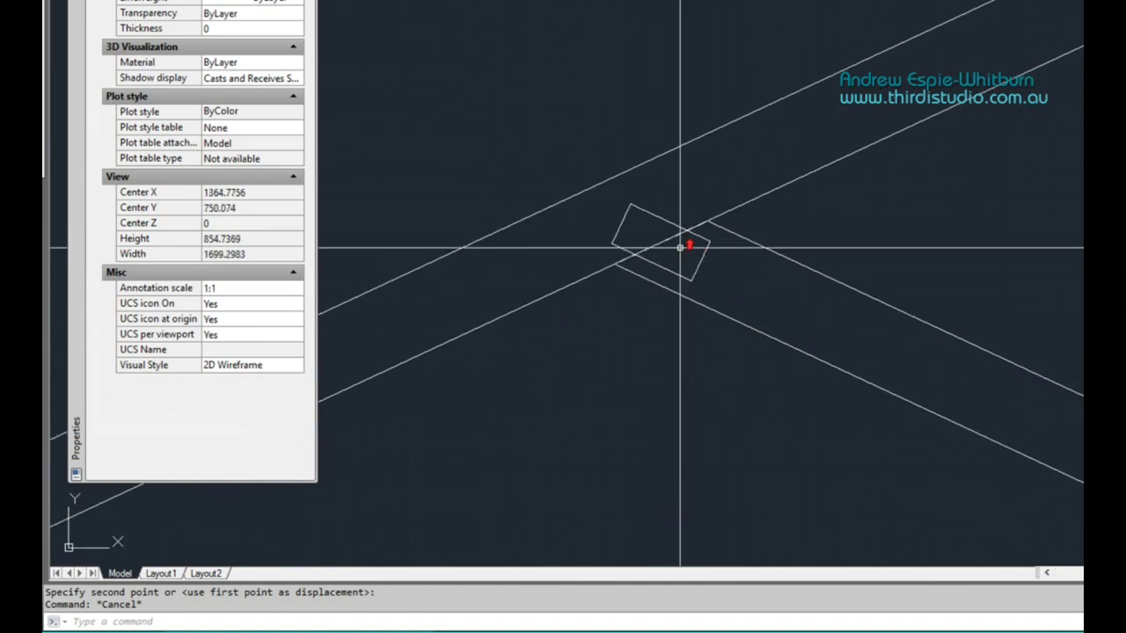
{"action": "key", "text": "Escape"}
Abandon trimming against the plate and draw a vertical line up from the truss apex
{"action": "type", "text": "ts or"}
{"action": "key", "text": "Return"}
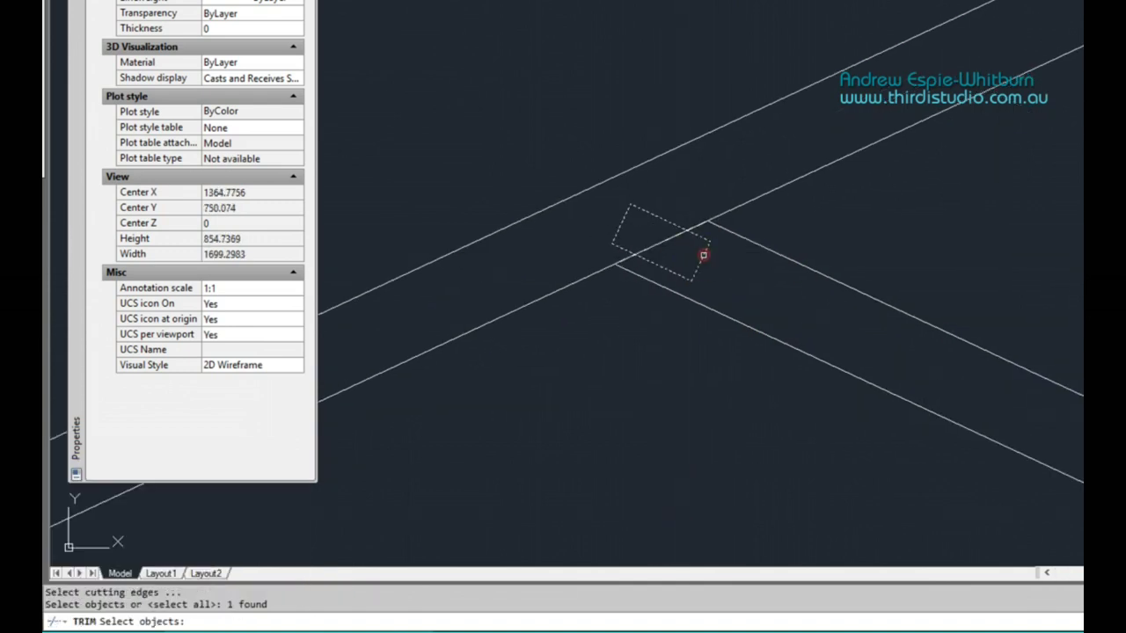
{"action": "key", "text": "Escape"}
{"action": "scroll", "coordinate": [585, 244], "scroll_direction": "down", "scroll_amount": 4}
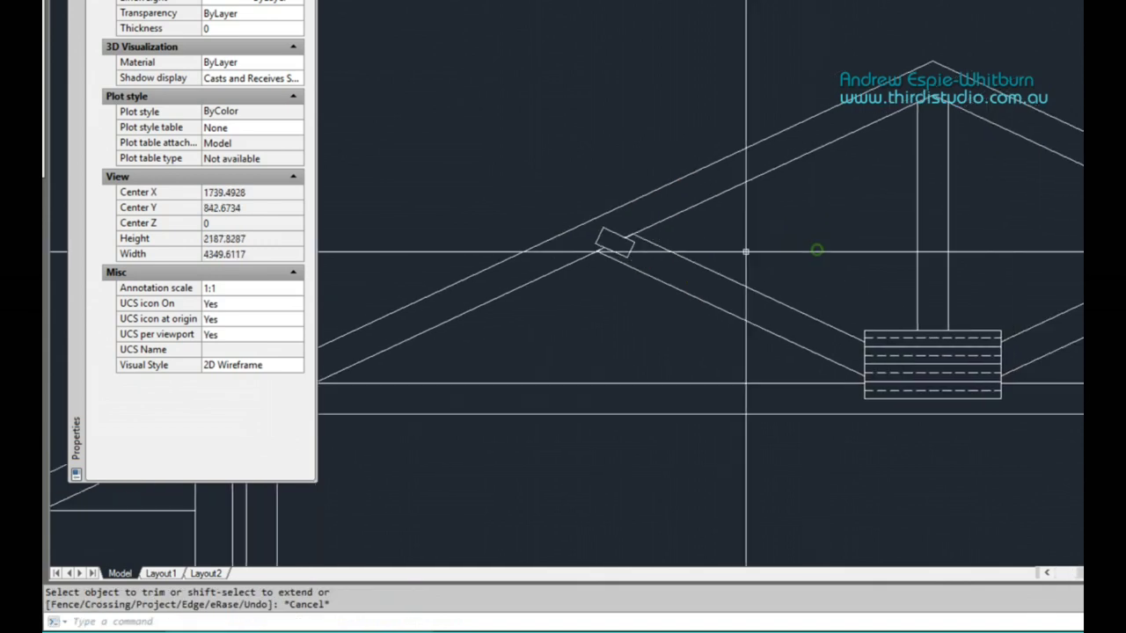
{"action": "type", "text": "l"}
{"action": "key", "text": "Return"}
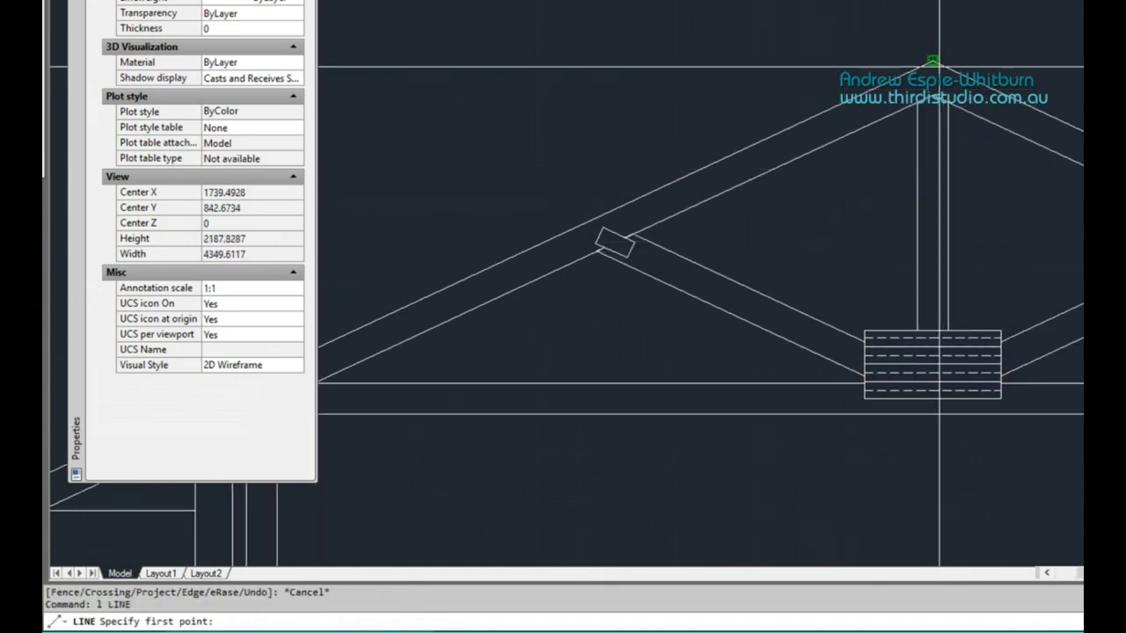
{"action": "left_click", "coordinate": [934, 63]}
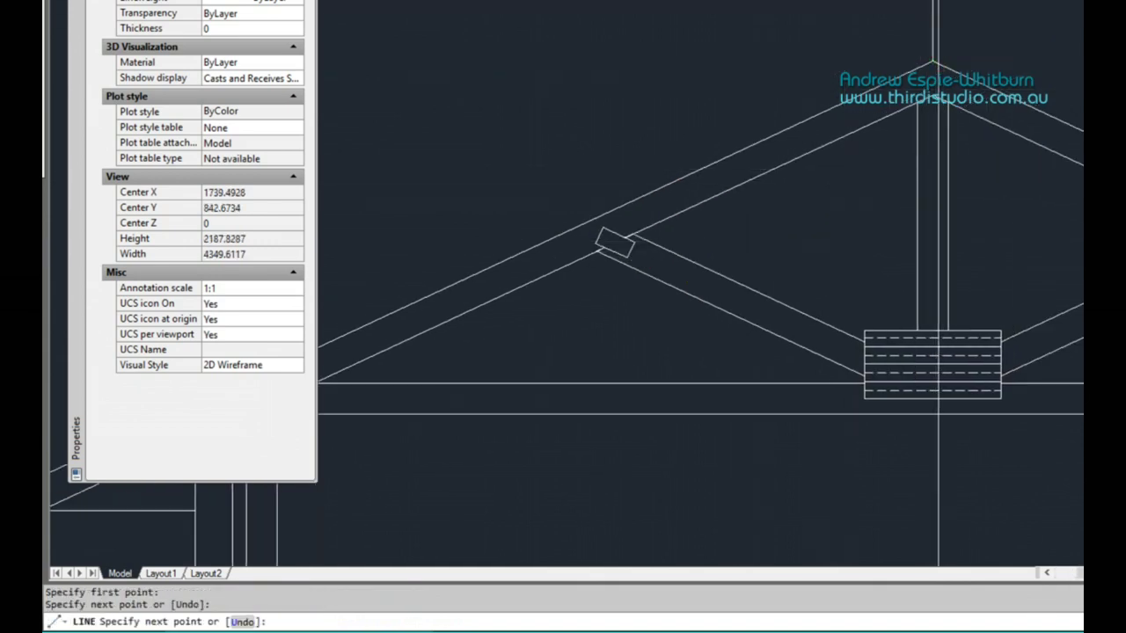
{"action": "key", "text": "Return"}
Select the vertical line and the small plate, then grab the apex grip as base
{"action": "left_click", "coordinate": [988, 9]}
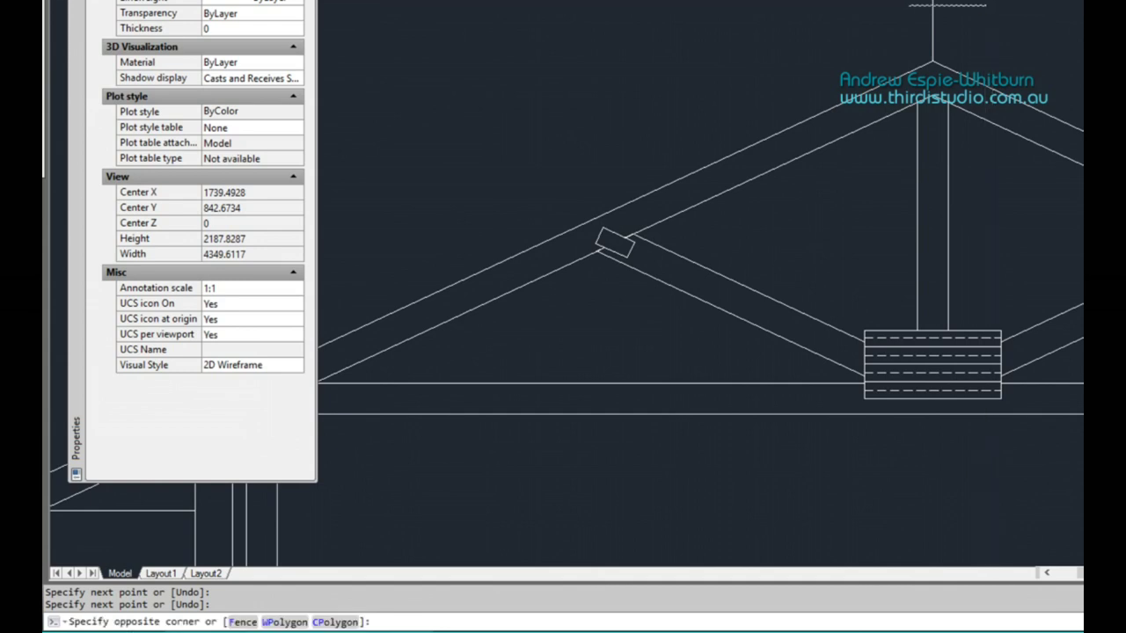
{"action": "left_click", "coordinate": [919, 35]}
{"action": "left_click", "coordinate": [633, 249]}
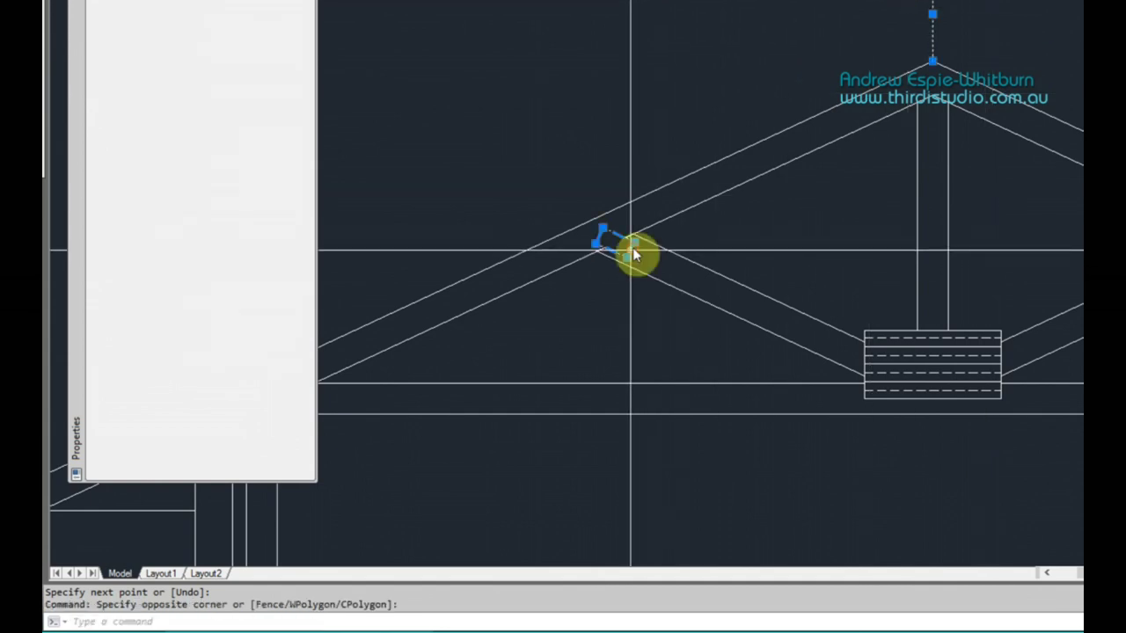
{"action": "left_click", "coordinate": [934, 62]}
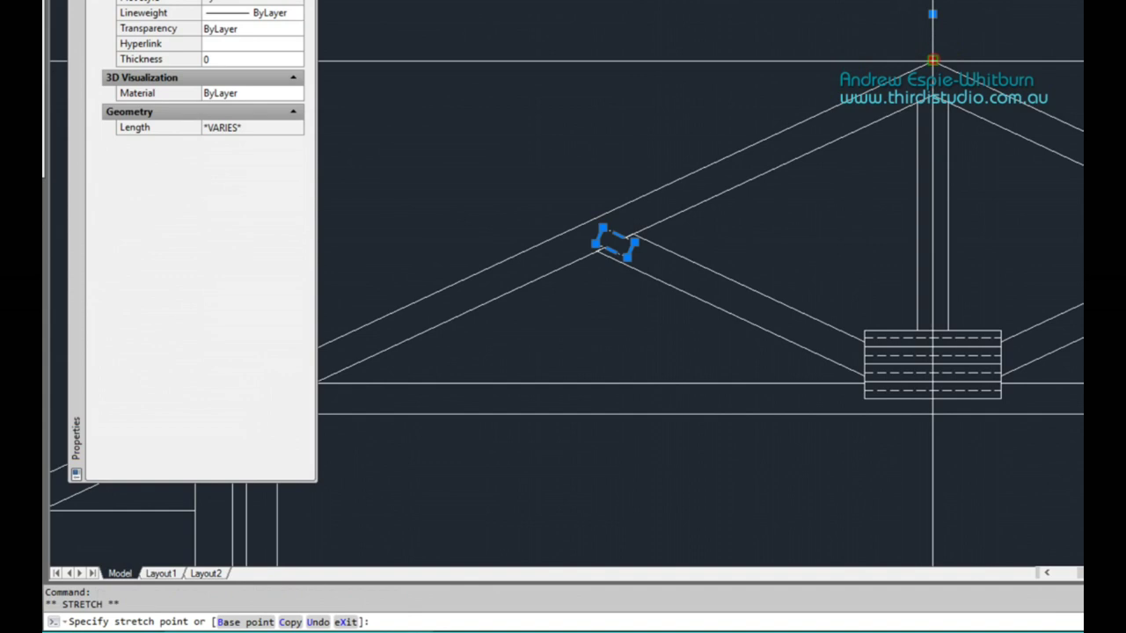
{"action": "scroll", "coordinate": [932, 62], "scroll_direction": "up", "scroll_amount": 3}
{"action": "middle_click_drag", "start_coordinate": [942, 53], "coordinate": [871, 21]}
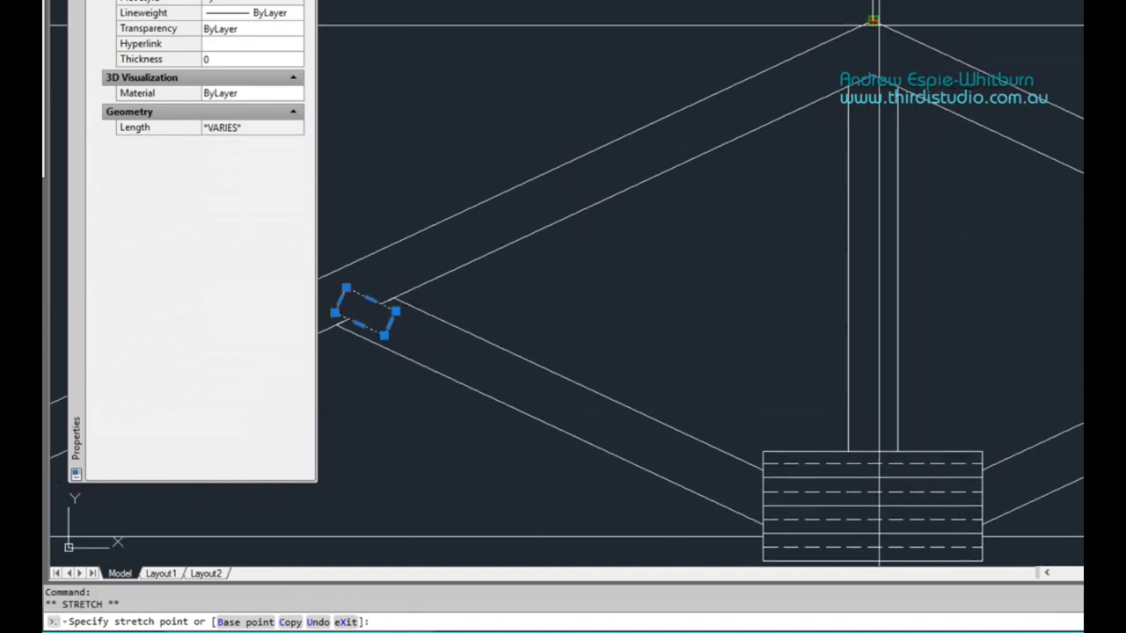
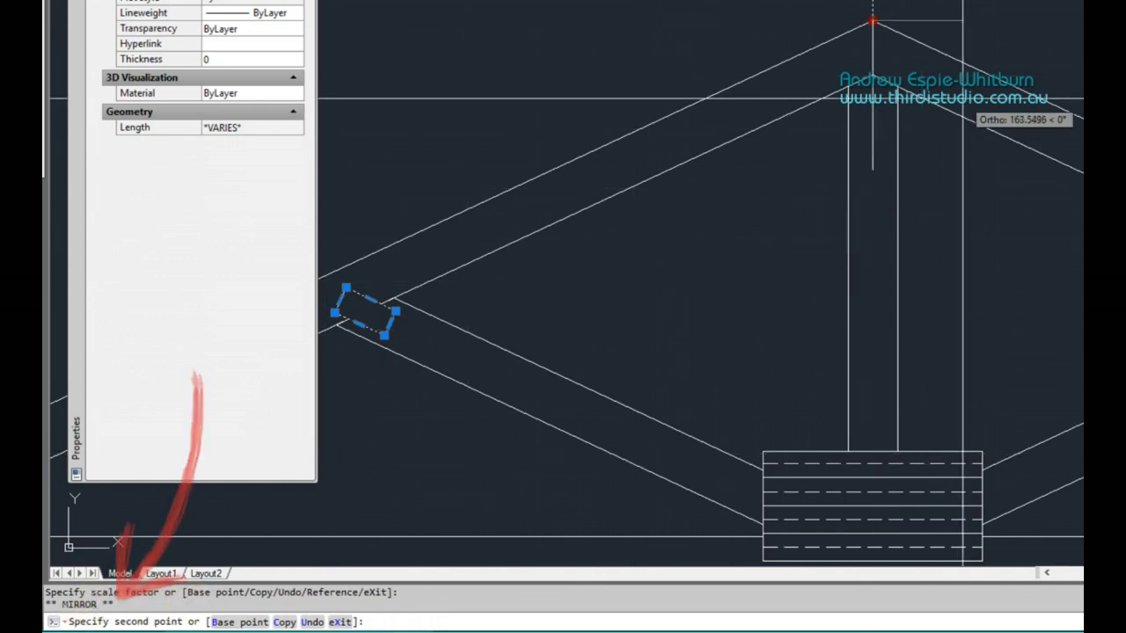
Finish the grip mirror as a copy, keeping the original web cleat and adding one on the right-hand web
{"action": "key", "text": "Return"}
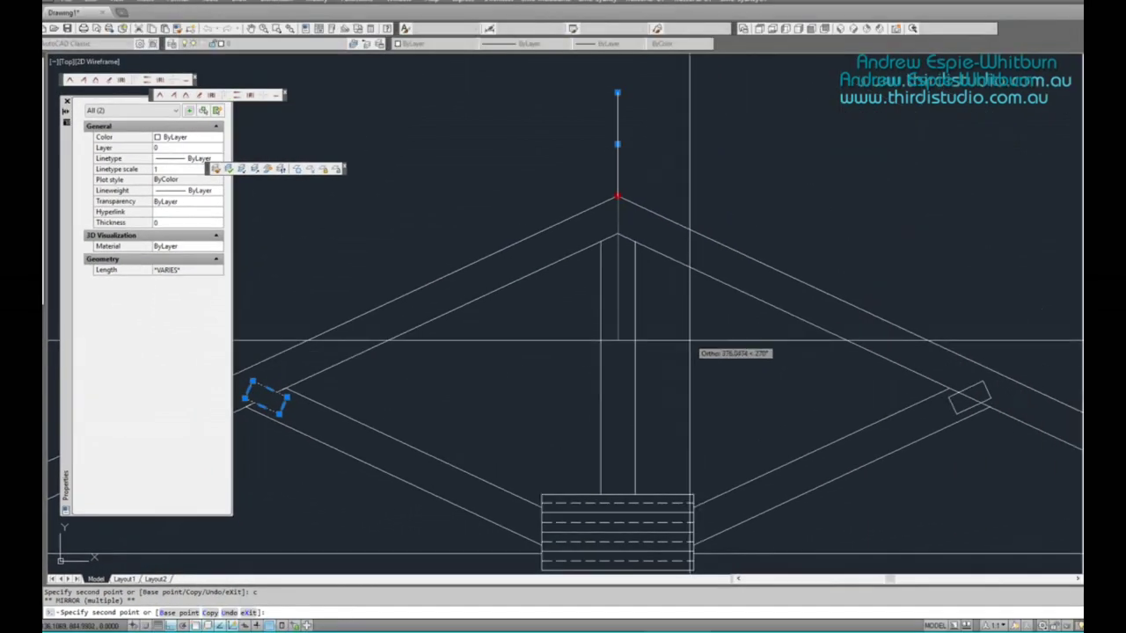
{"action": "scroll", "coordinate": [695, 378], "scroll_direction": "down", "scroll_amount": 4}
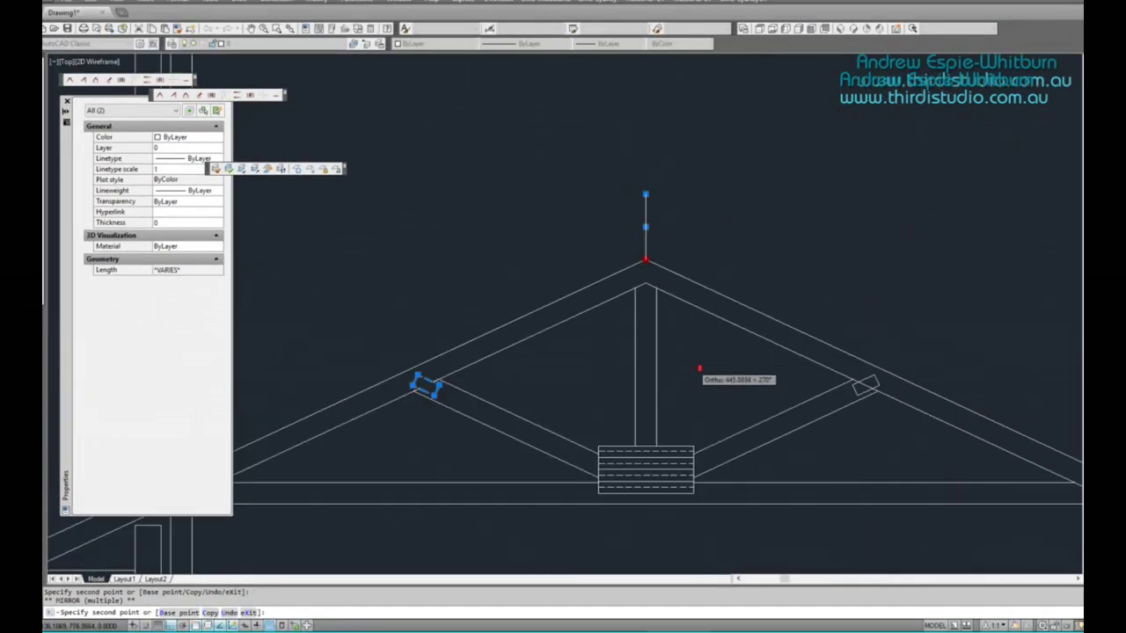
{"action": "key", "text": "Escape"}
{"action": "key", "text": "Escape"}
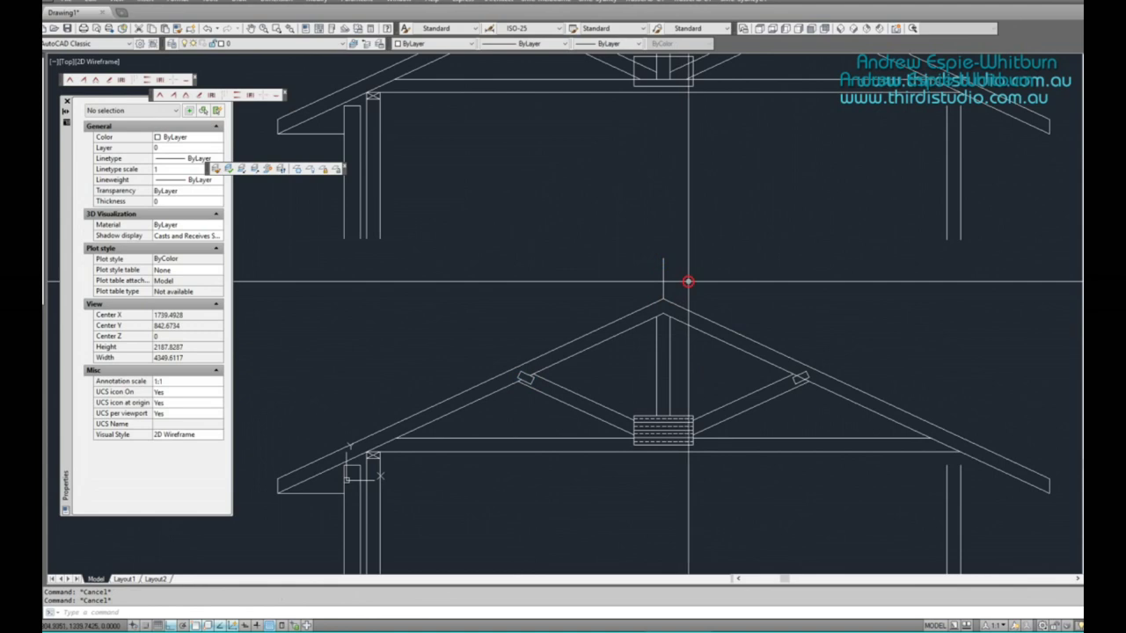
Erase the two vertical lines above the apex, then start and abandon a TRIM
{"action": "left_click", "coordinate": [643, 278]}
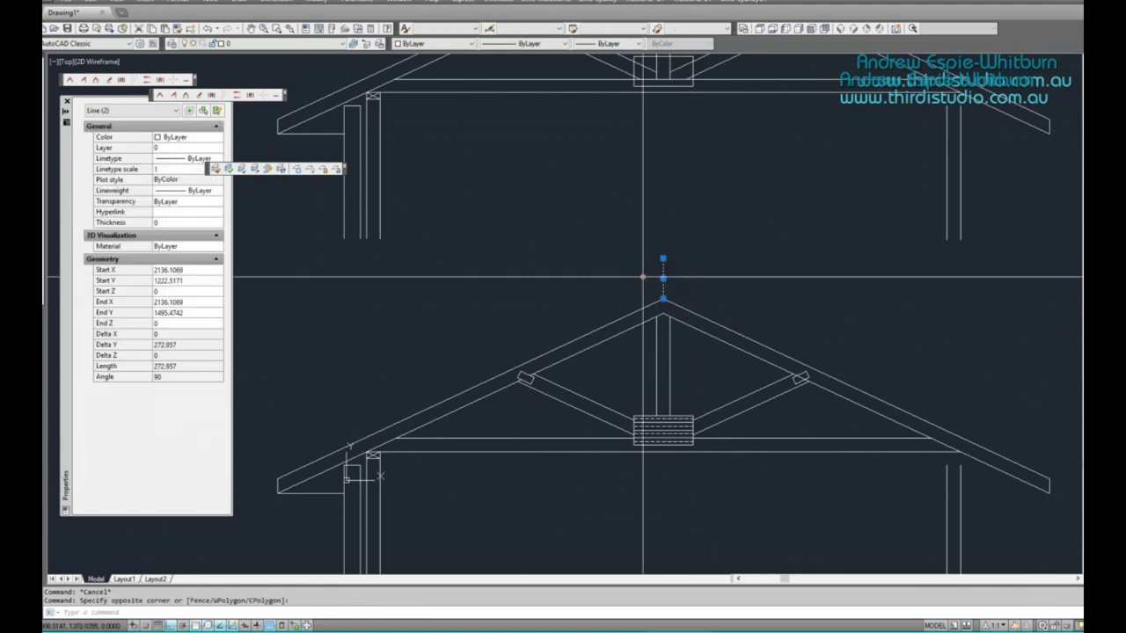
{"action": "key", "text": "Return"}
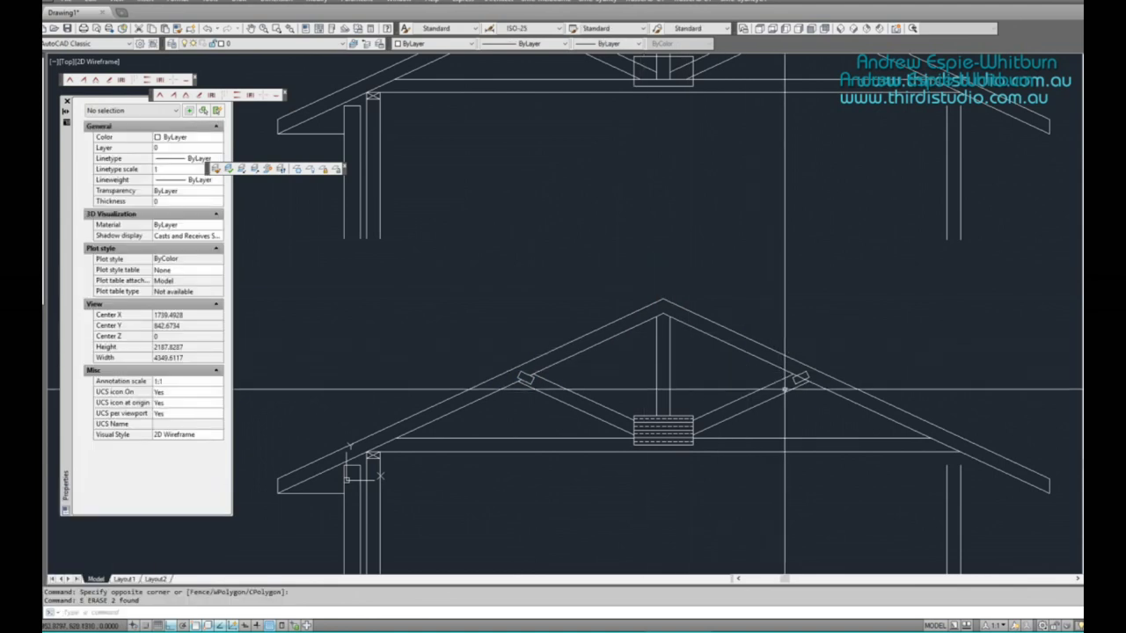
{"action": "scroll", "coordinate": [792, 392], "scroll_direction": "up", "scroll_amount": 2}
{"action": "type", "text": "tr"}
{"action": "key", "text": "Return"}
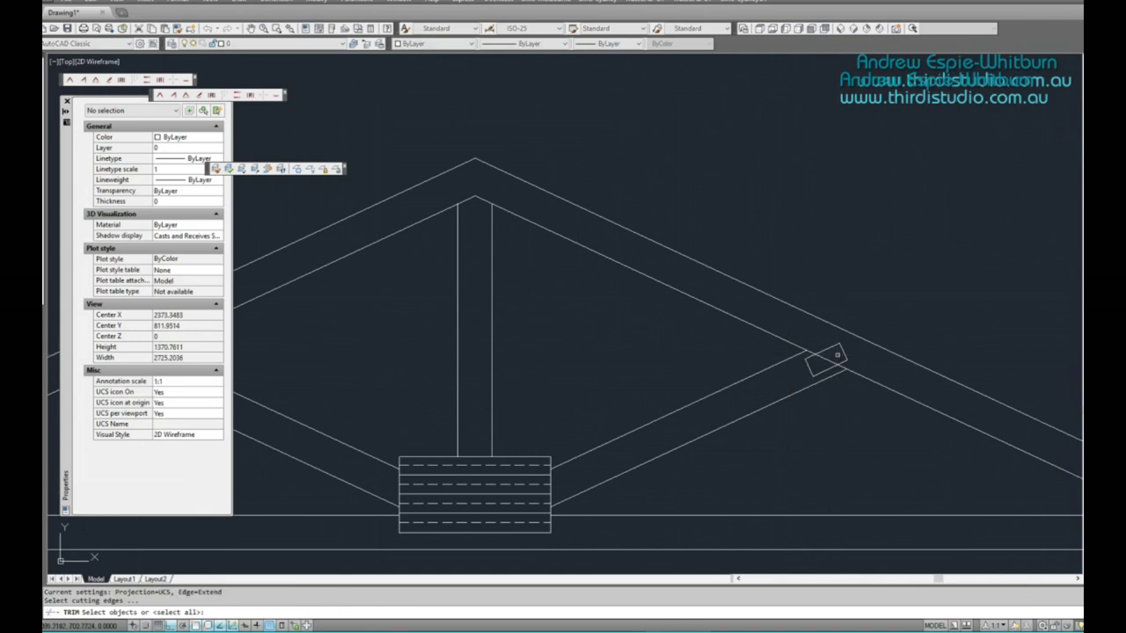
{"action": "key", "text": "Return"}
{"action": "key", "text": "Return"}
{"action": "scroll", "coordinate": [827, 360], "scroll_direction": "down", "scroll_amount": 4}
{"action": "scroll", "coordinate": [550, 360], "scroll_direction": "up", "scroll_amount": 3}
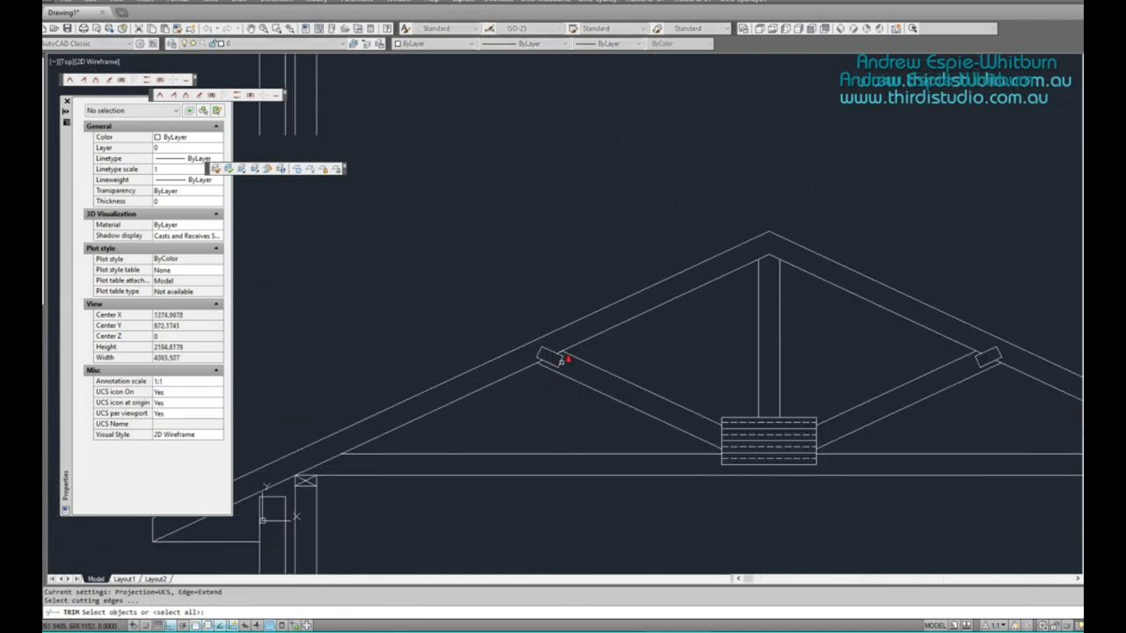
{"action": "scroll", "coordinate": [563, 359], "scroll_direction": "down", "scroll_amount": 4}
{"action": "scroll", "coordinate": [476, 434], "scroll_direction": "up", "scroll_amount": 3}
{"action": "key", "text": "Escape"}
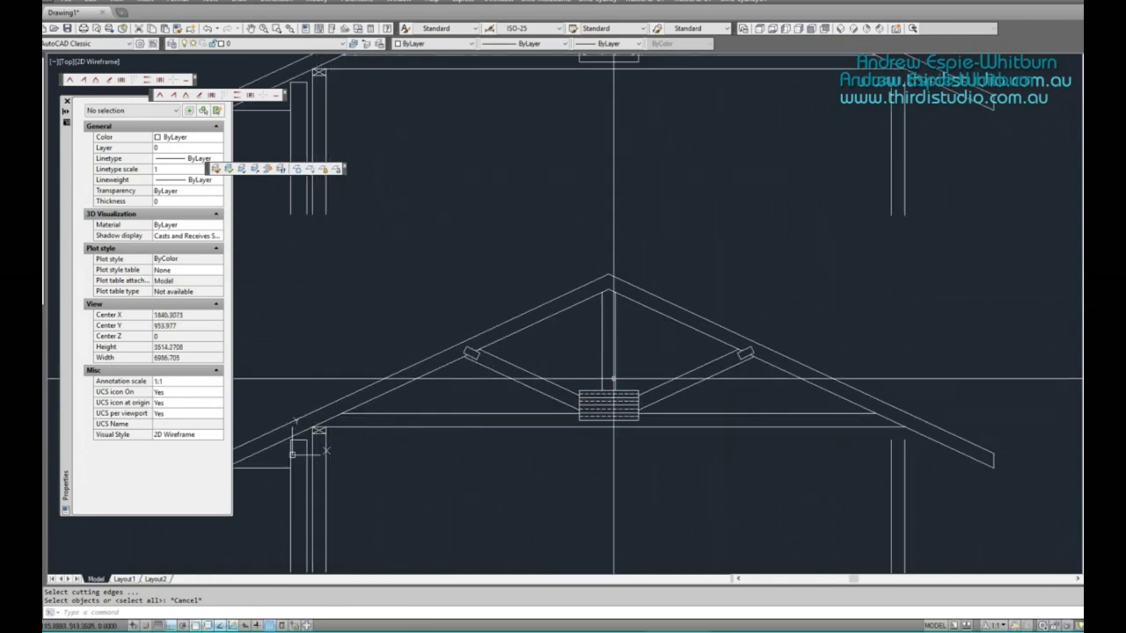
Pan the truss into view and select the left web cleat block
{"action": "scroll", "coordinate": [608, 368], "scroll_direction": "up", "scroll_amount": 2}
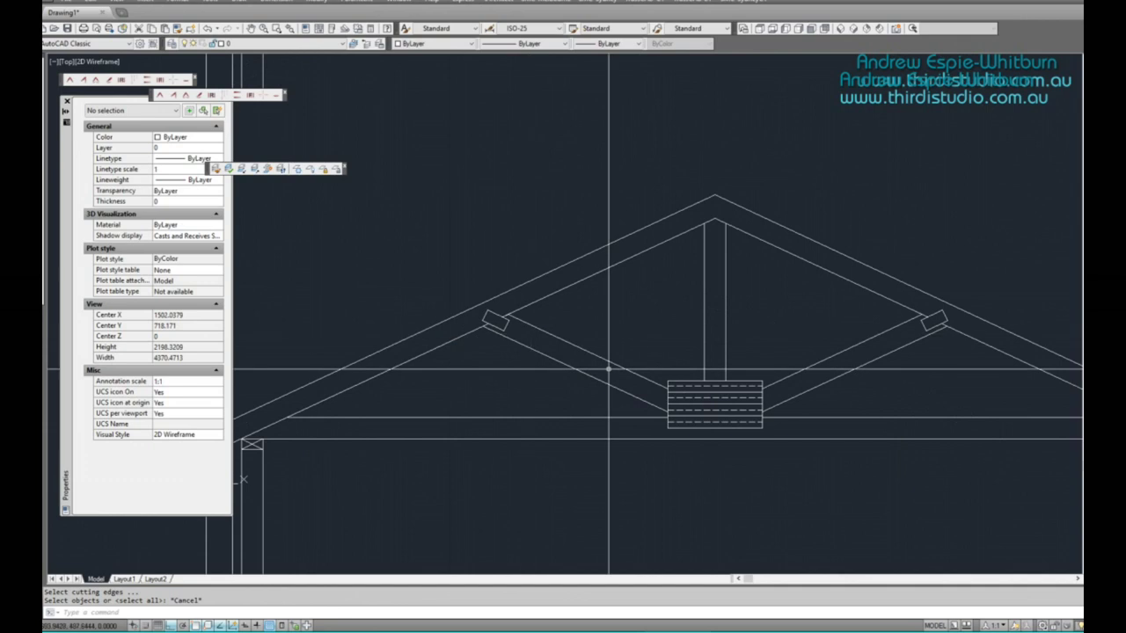
{"action": "middle_click_drag", "start_coordinate": [480, 361], "coordinate": [534, 338]}
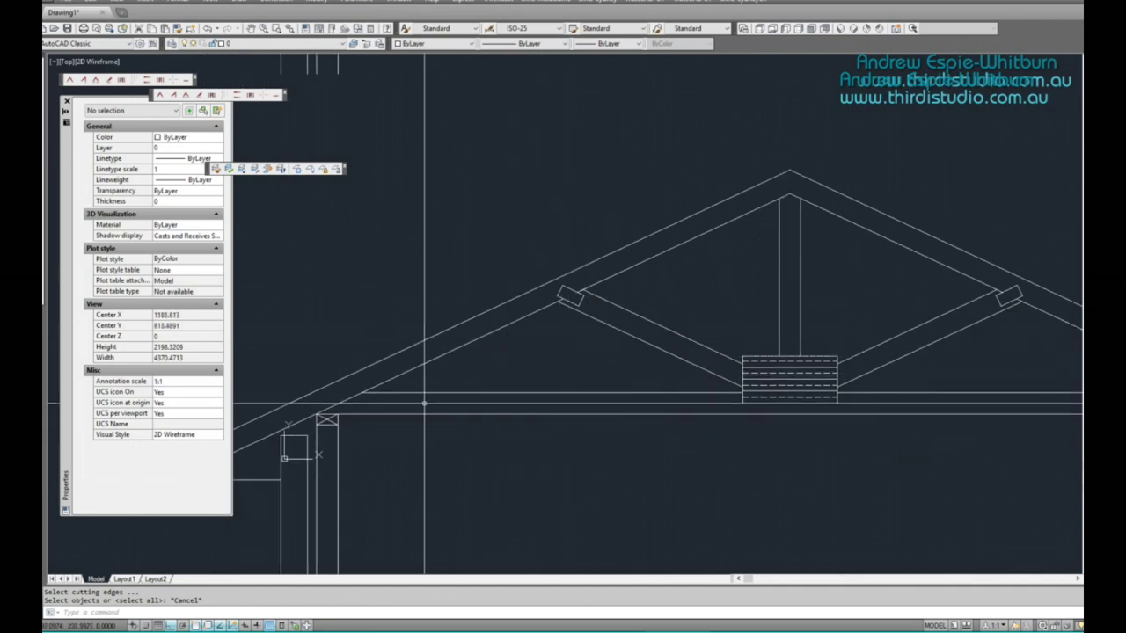
{"action": "middle_click_drag", "start_coordinate": [364, 410], "coordinate": [383, 408]}
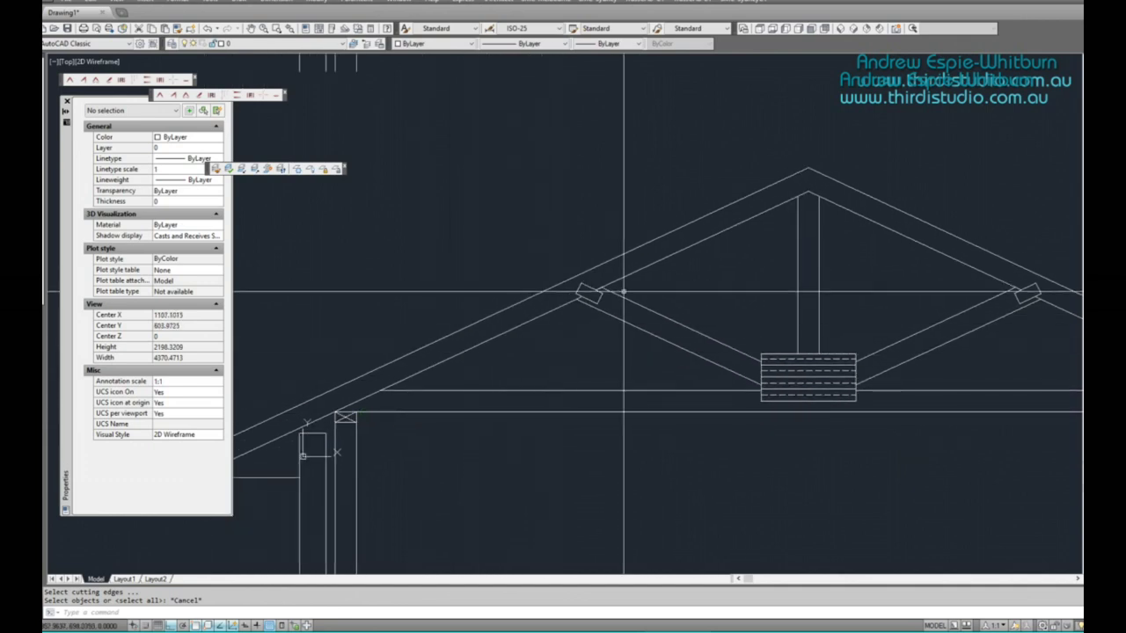
{"action": "left_click", "coordinate": [588, 293]}
{"action": "scroll", "coordinate": [580, 295], "scroll_direction": "up", "scroll_amount": 3}
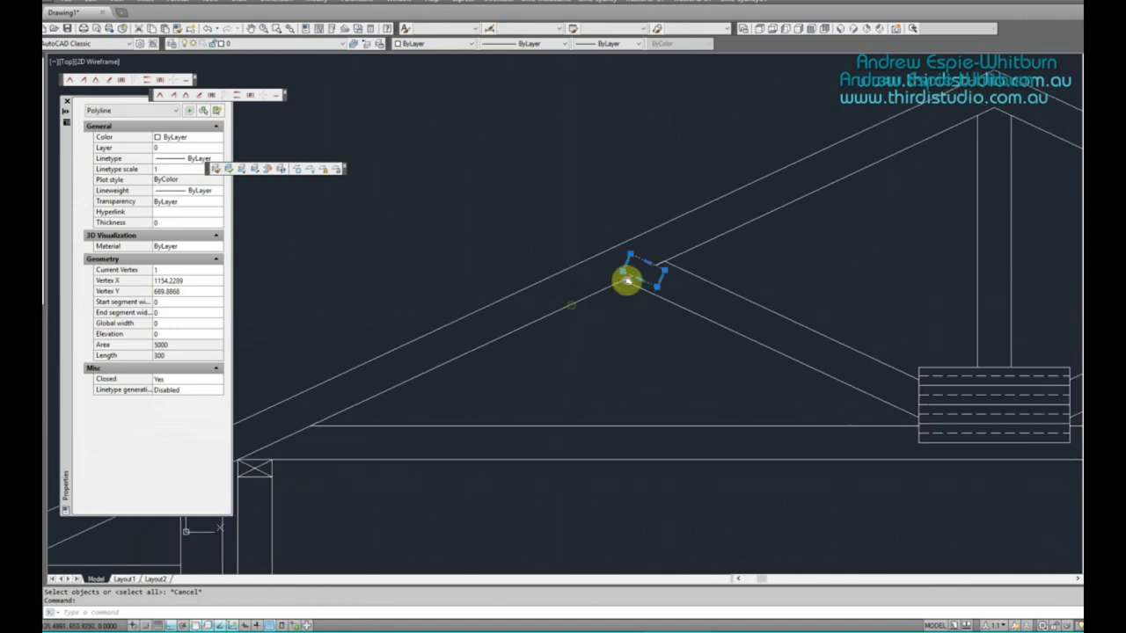
Copy the cleat block to the left heel intersection with COPY
{"action": "key", "text": "Escape"}
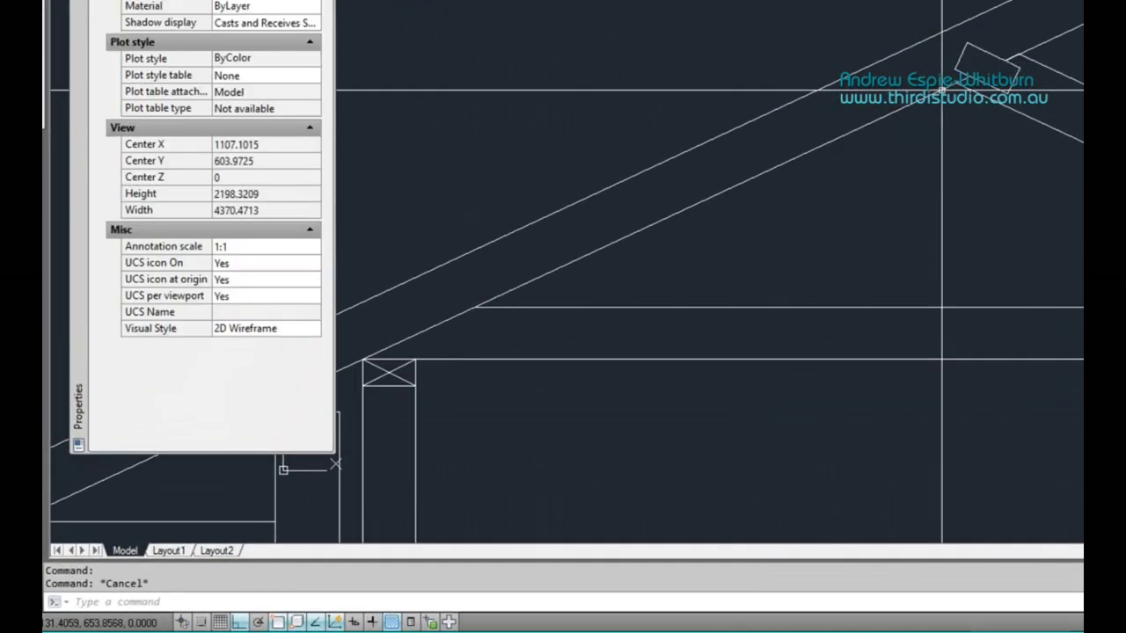
{"action": "type", "text": "co"}
{"action": "key", "text": "Return"}
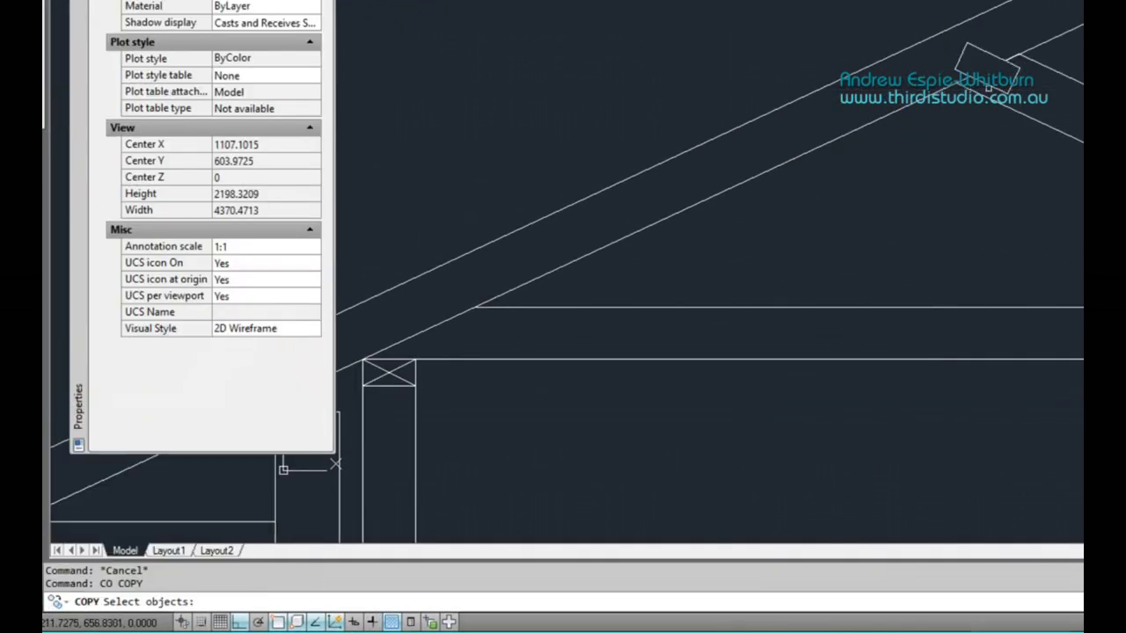
{"action": "key", "text": "Return"}
{"action": "left_click", "coordinate": [1009, 90]}
{"action": "scroll", "coordinate": [1008, 91], "scroll_direction": "down", "scroll_amount": 4}
{"action": "left_click", "coordinate": [478, 305]}
{"action": "scroll", "coordinate": [687, 264], "scroll_direction": "up", "scroll_amount": 4}
{"action": "key", "text": "Escape"}
{"action": "key", "text": "Escape"}
{"action": "scroll", "coordinate": [695, 234], "scroll_direction": "up", "scroll_amount": 4}
{"action": "key", "text": "Escape"}
Select the copied heel cleat and grab its lower corner grip
{"action": "left_click", "coordinate": [686, 229]}
{"action": "left_click", "coordinate": [688, 255]}
{"action": "left_click", "coordinate": [688, 278]}
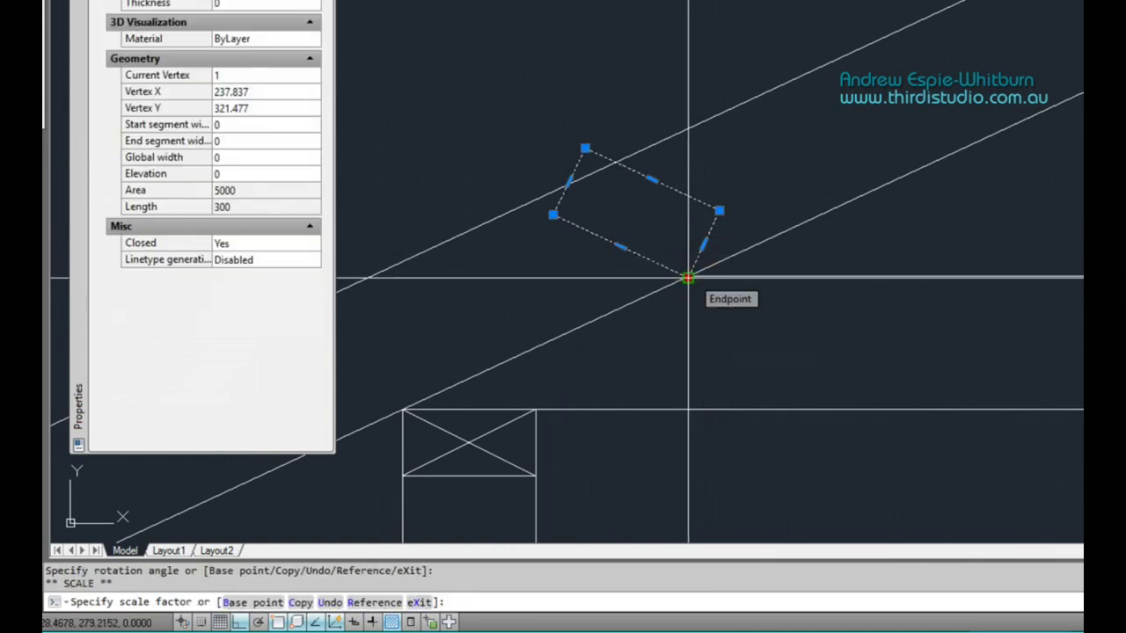
{"action": "key", "text": "Escape"}
{"action": "key", "text": "Escape"}
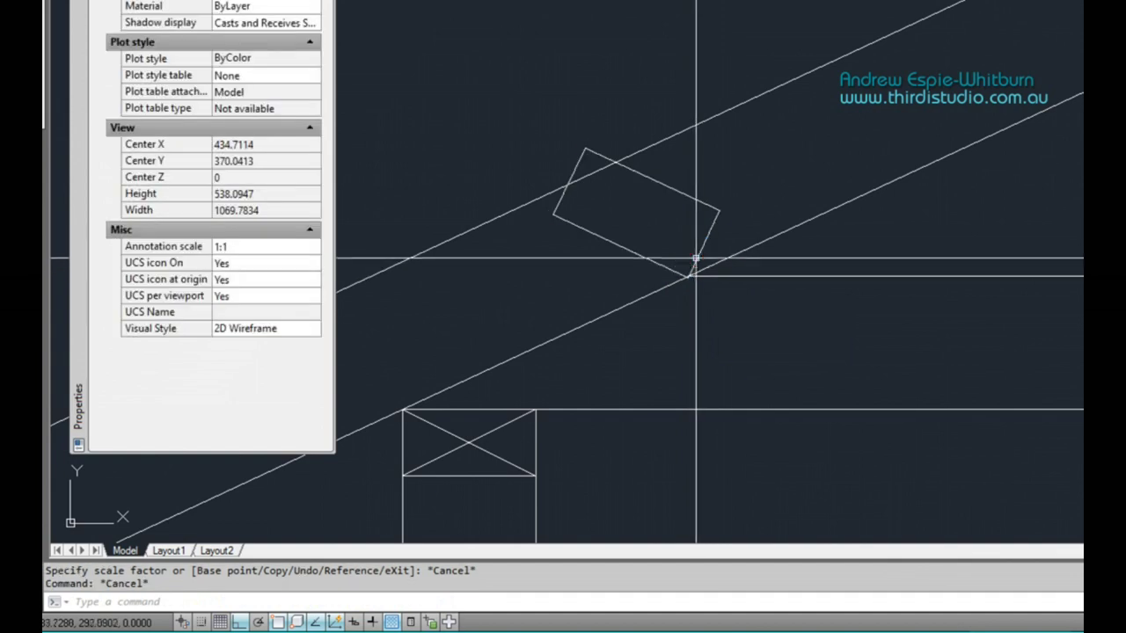
{"action": "left_click", "coordinate": [696, 260]}
{"action": "left_click", "coordinate": [688, 278]}
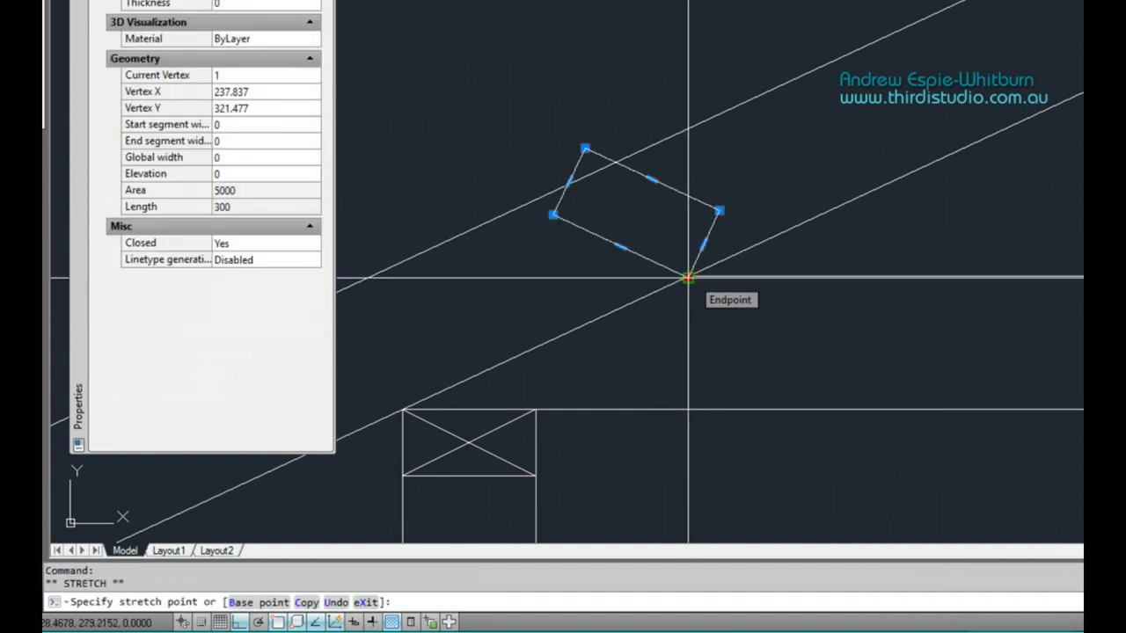
{"action": "scroll", "coordinate": [687, 278], "scroll_direction": "up", "scroll_amount": 2}
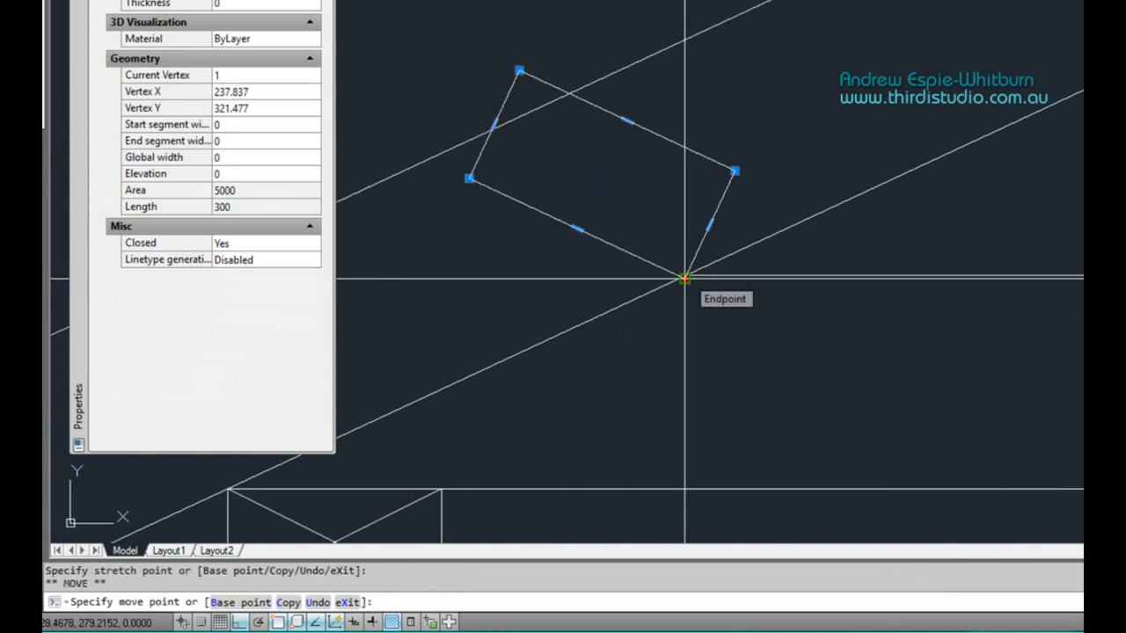
Rotate the heel cleat with a Reference angle so it lies level at 180°
{"action": "key", "text": "space"}
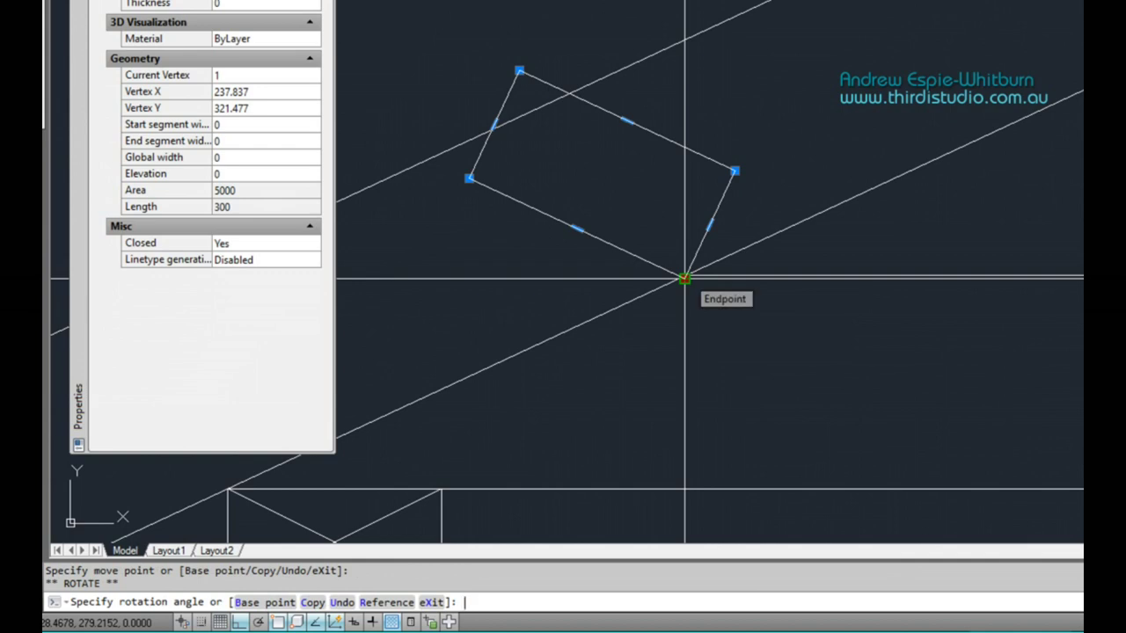
{"action": "type", "text": "r"}
{"action": "key", "text": "Return"}
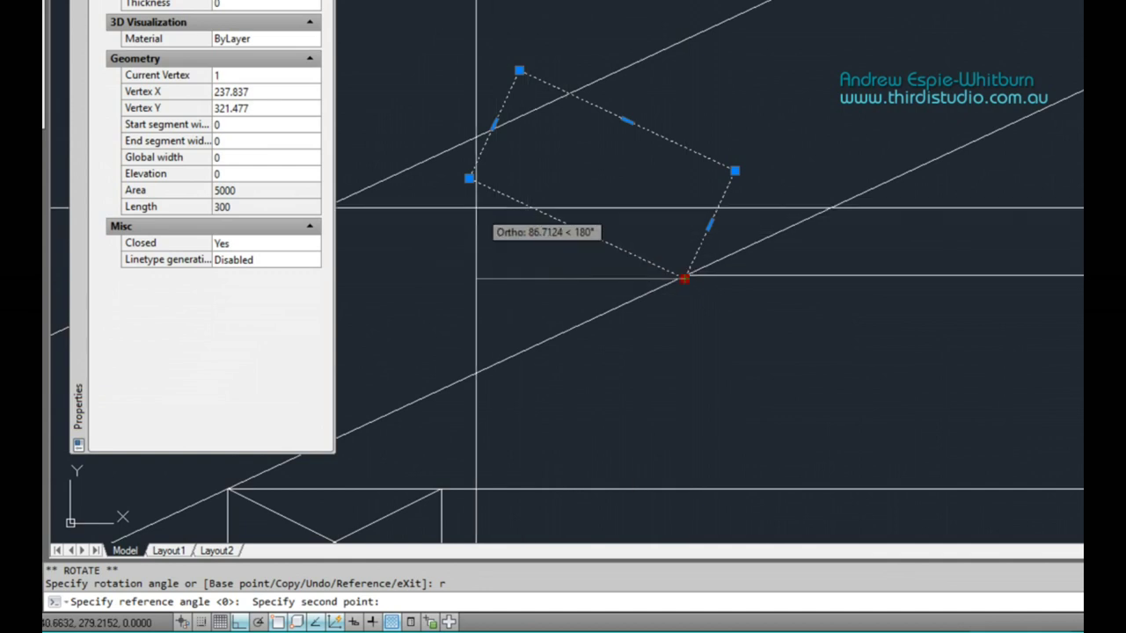
{"action": "left_click", "coordinate": [469, 179]}
{"action": "middle_click_drag", "start_coordinate": [454, 221], "coordinate": [711, 168]}
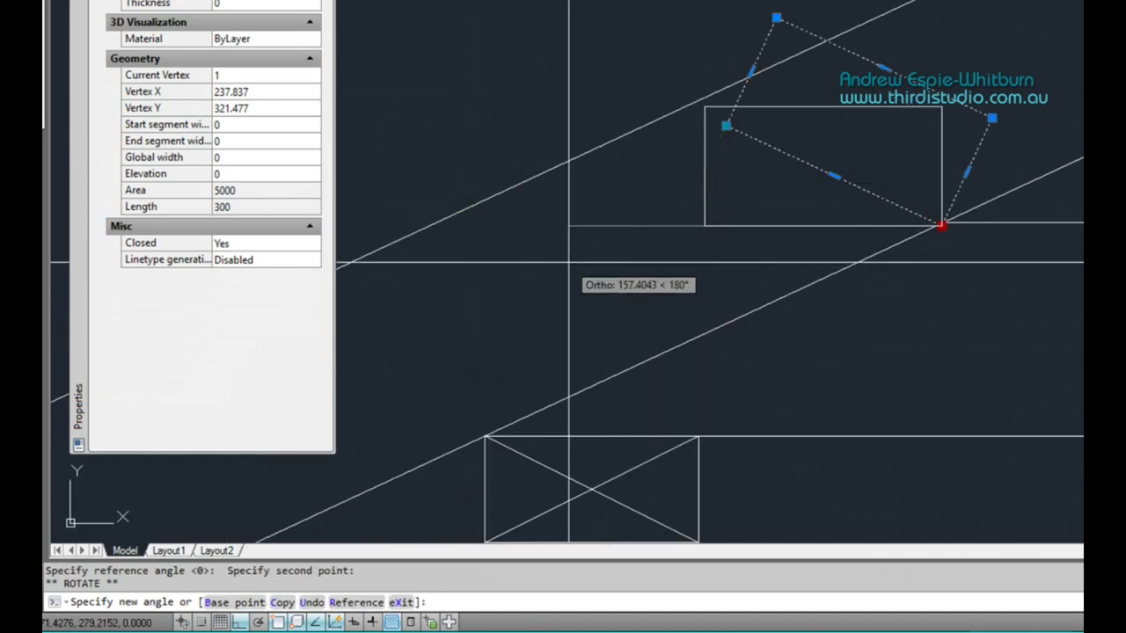
{"action": "middle_click_drag", "start_coordinate": [922, 77], "coordinate": [1082, 35]}
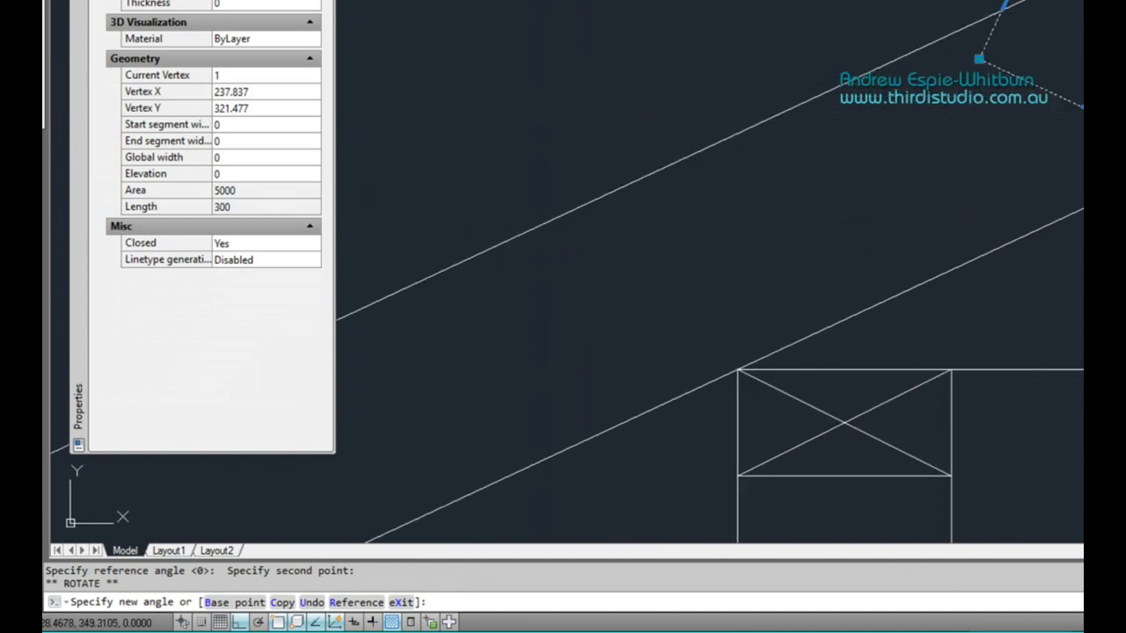
{"action": "left_click", "coordinate": [478, 119]}
{"action": "middle_click_drag", "start_coordinate": [1082, 187], "coordinate": [897, 168]}
{"action": "scroll", "coordinate": [945, 162], "scroll_direction": "down", "scroll_amount": 2}
{"action": "scroll", "coordinate": [948, 161], "scroll_direction": "up", "scroll_amount": 2}
{"action": "key", "text": "Escape"}
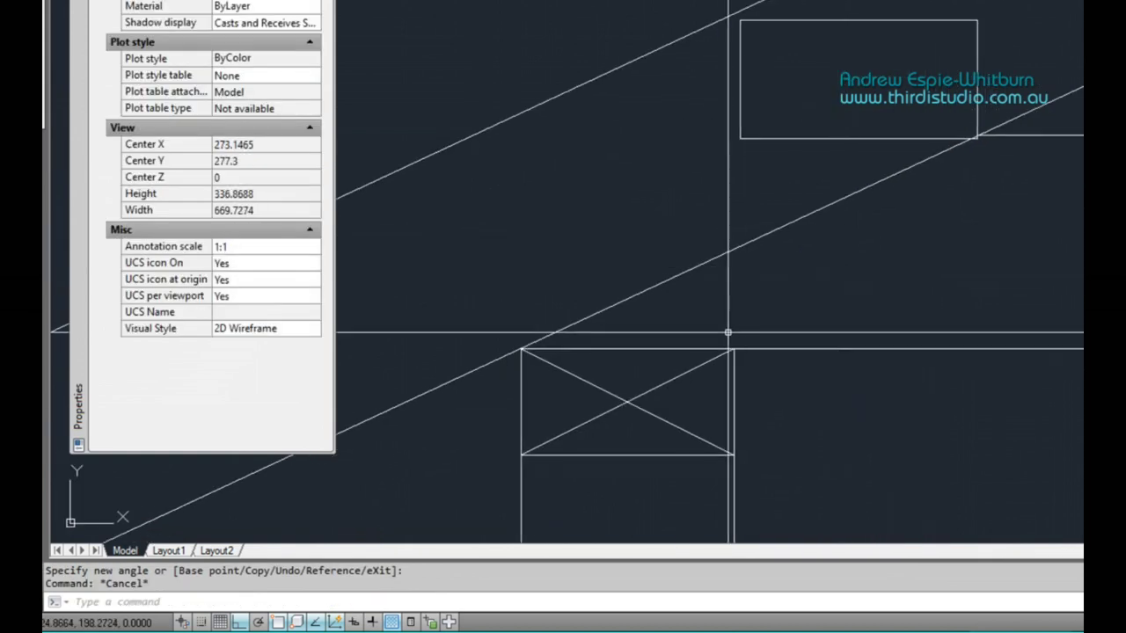
Draw a helper line from the heel corner to the cleat's corner
{"action": "key", "text": "Return"}
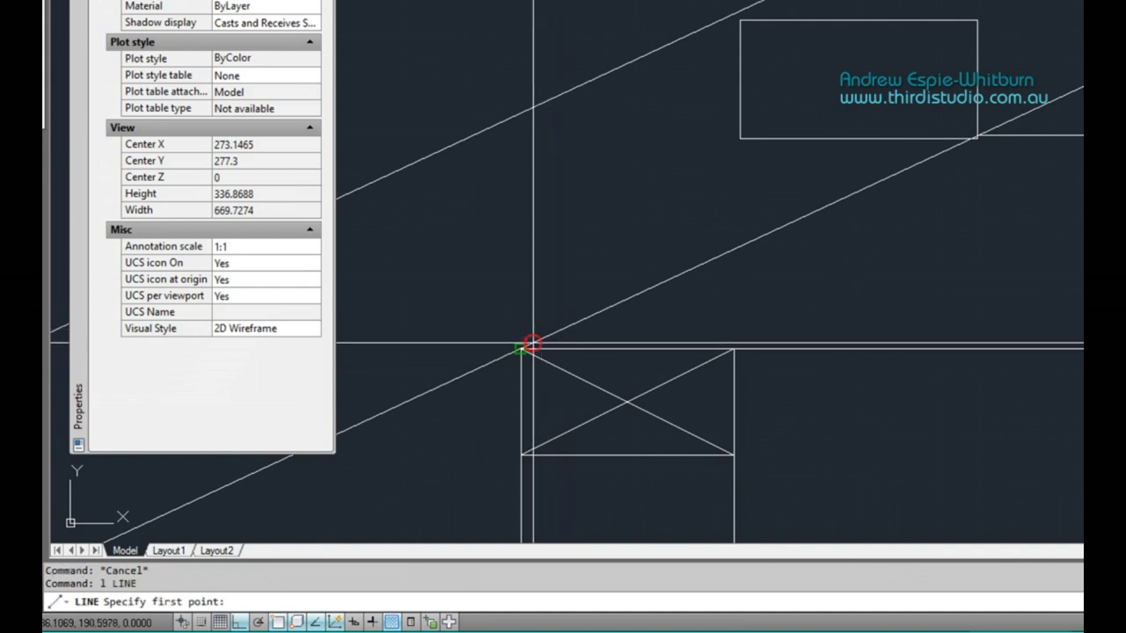
{"action": "left_click", "coordinate": [526, 346]}
{"action": "scroll", "coordinate": [1003, 125], "scroll_direction": "up", "scroll_amount": 5}
{"action": "left_click", "coordinate": [906, 180]}
{"action": "scroll", "coordinate": [955, 105], "scroll_direction": "down", "scroll_amount": 4}
{"action": "key", "text": "Return"}
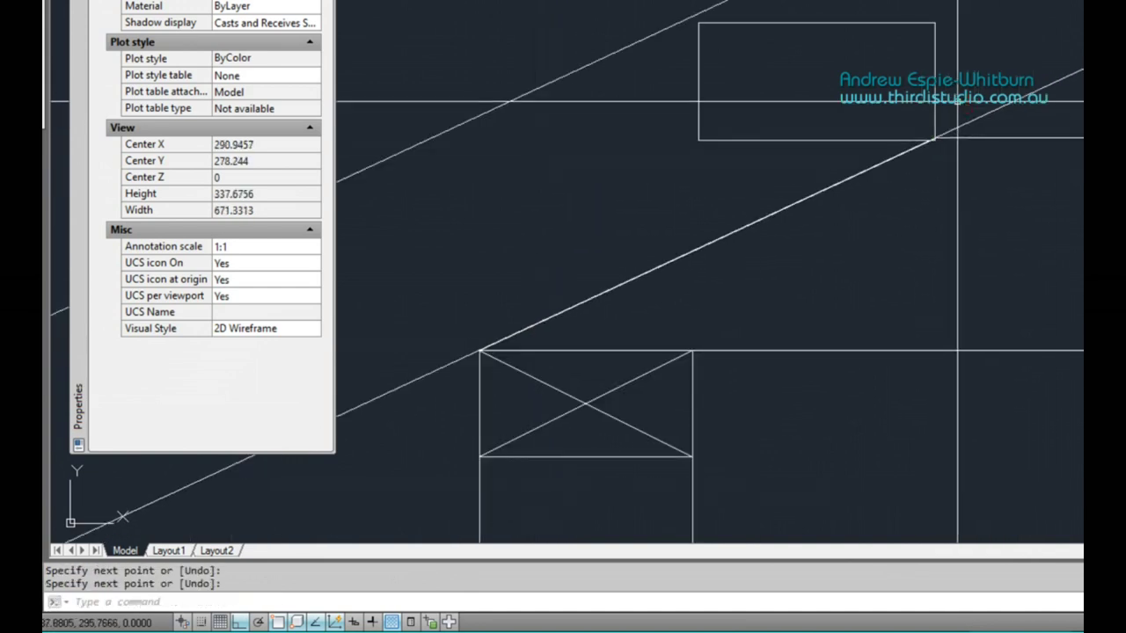
Move the cleat from its left-edge midpoint onto the diagonal line intersection
{"action": "type", "text": "m"}
{"action": "key", "text": "Return"}
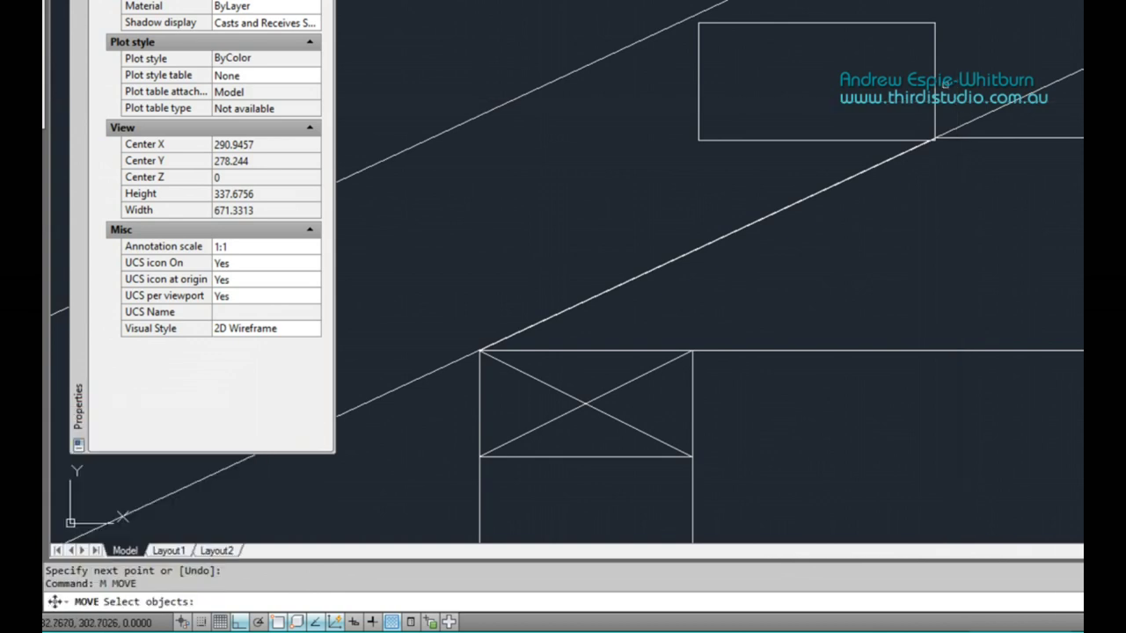
{"action": "key", "text": "Return"}
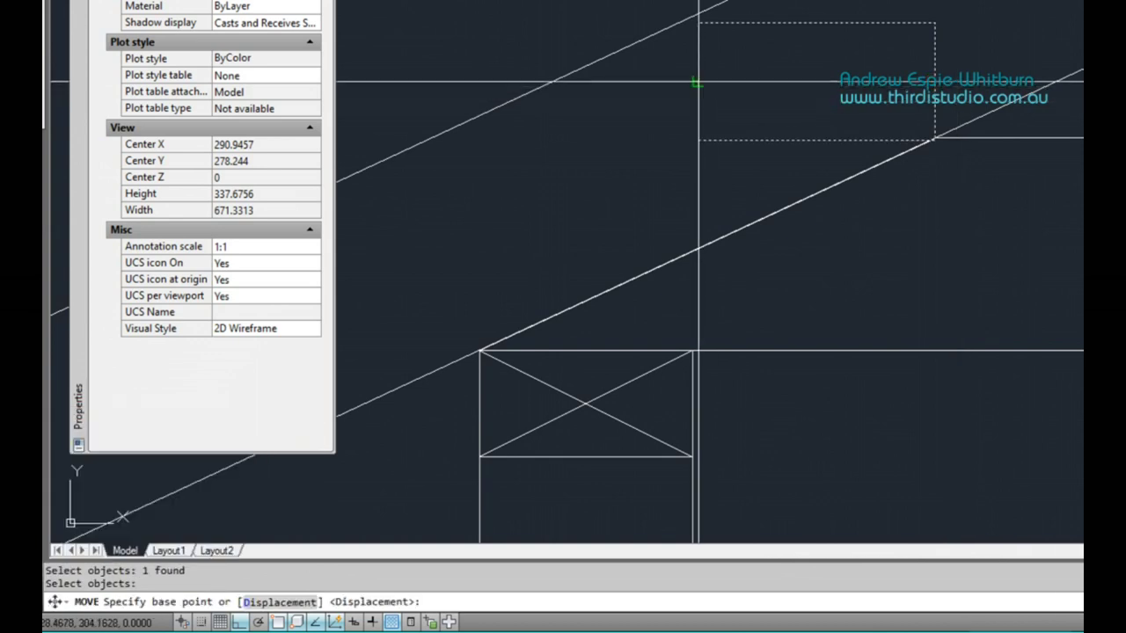
{"action": "left_click", "coordinate": [697, 84]}
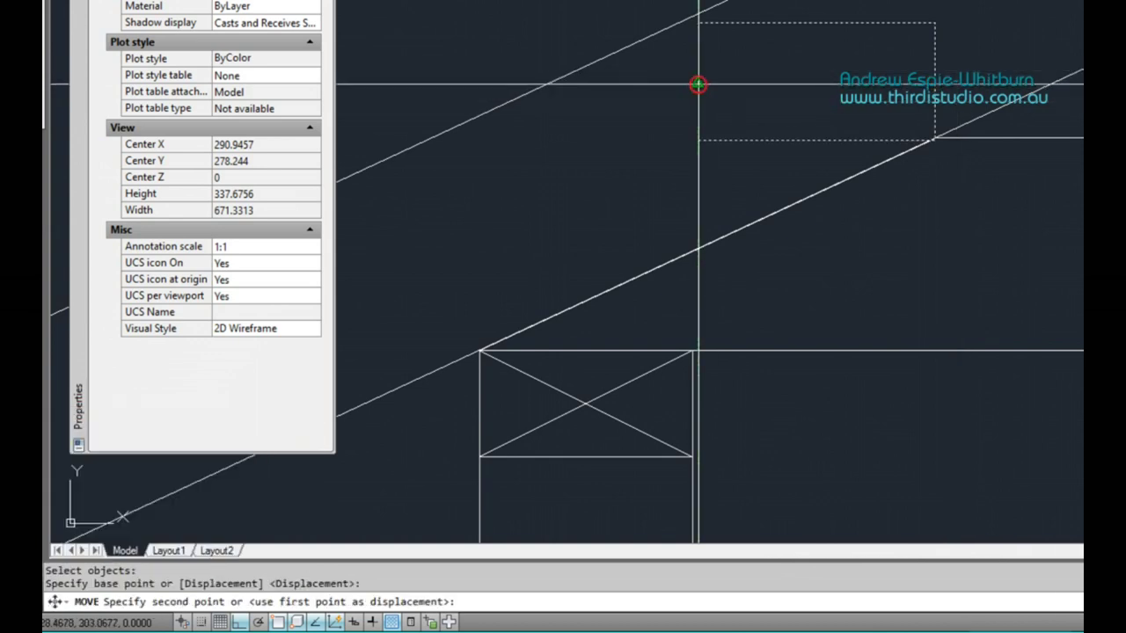
{"action": "left_click", "coordinate": [708, 237]}
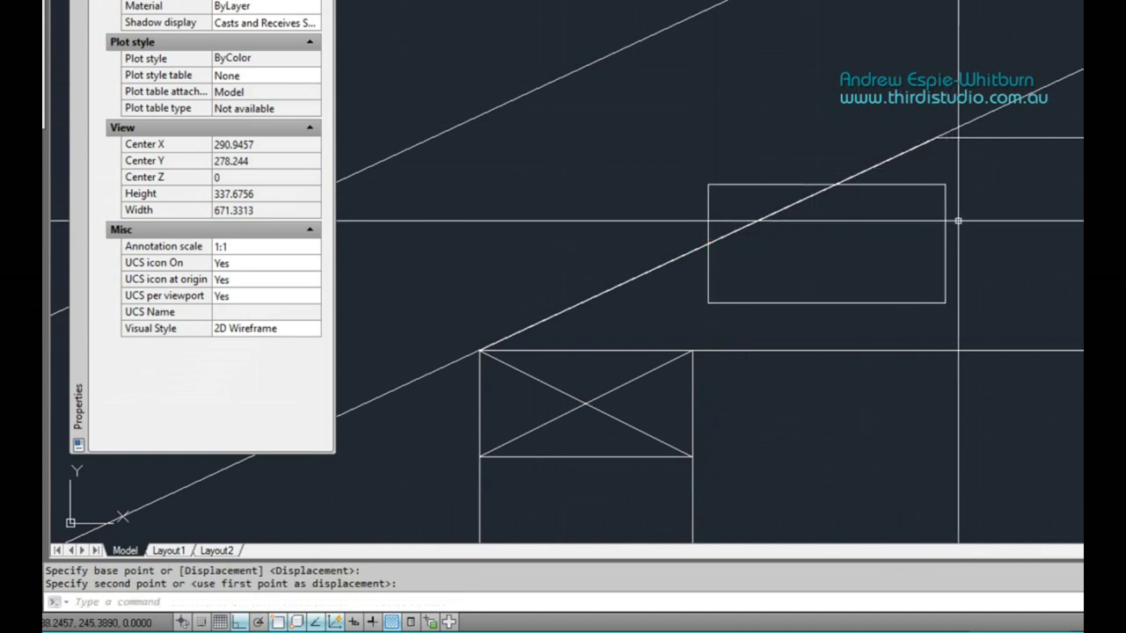
Cancel a second move of the heel block and zoom out to the truss's left half
{"action": "type", "text": "m"}
{"action": "key", "text": "Return"}
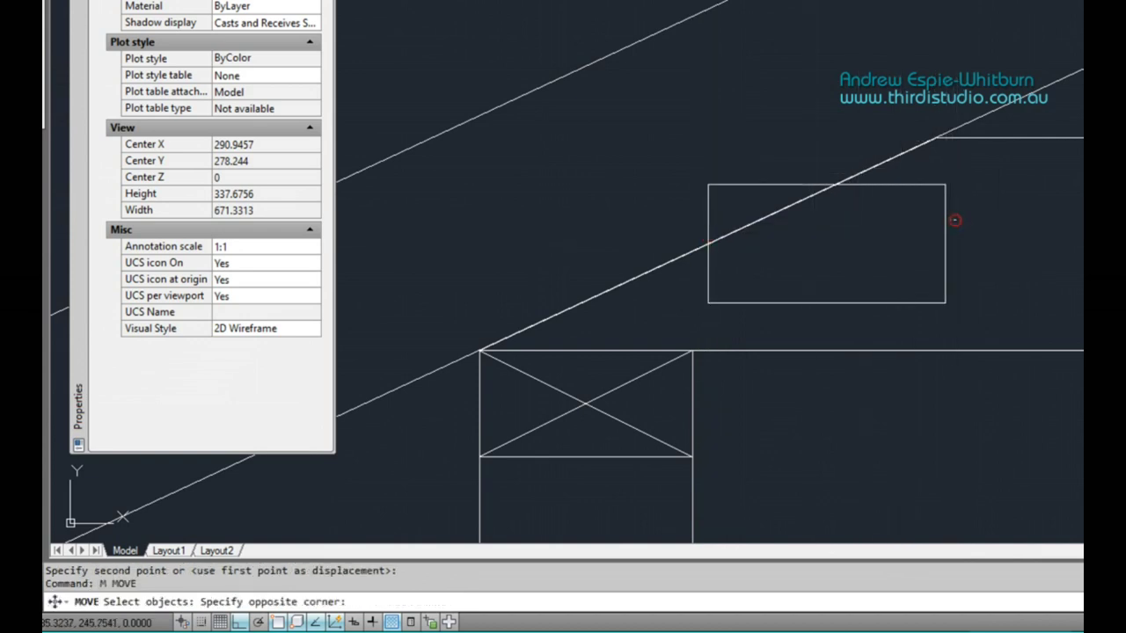
{"action": "key", "text": "Return"}
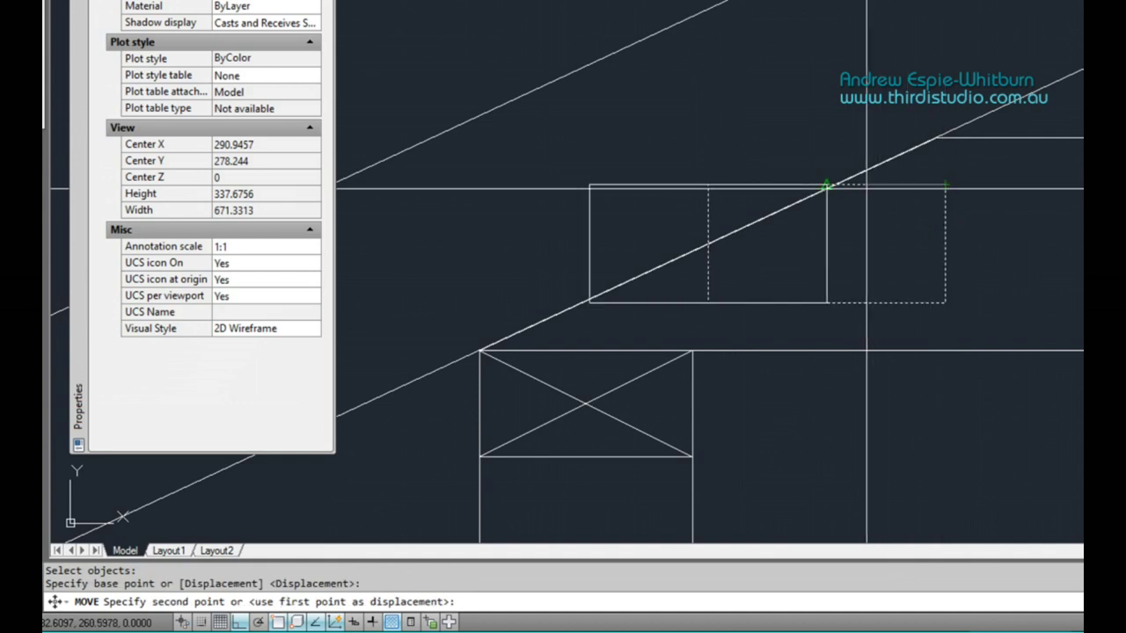
{"action": "scroll", "coordinate": [866, 188], "scroll_direction": "down", "scroll_amount": 5}
{"action": "key", "text": "Escape"}
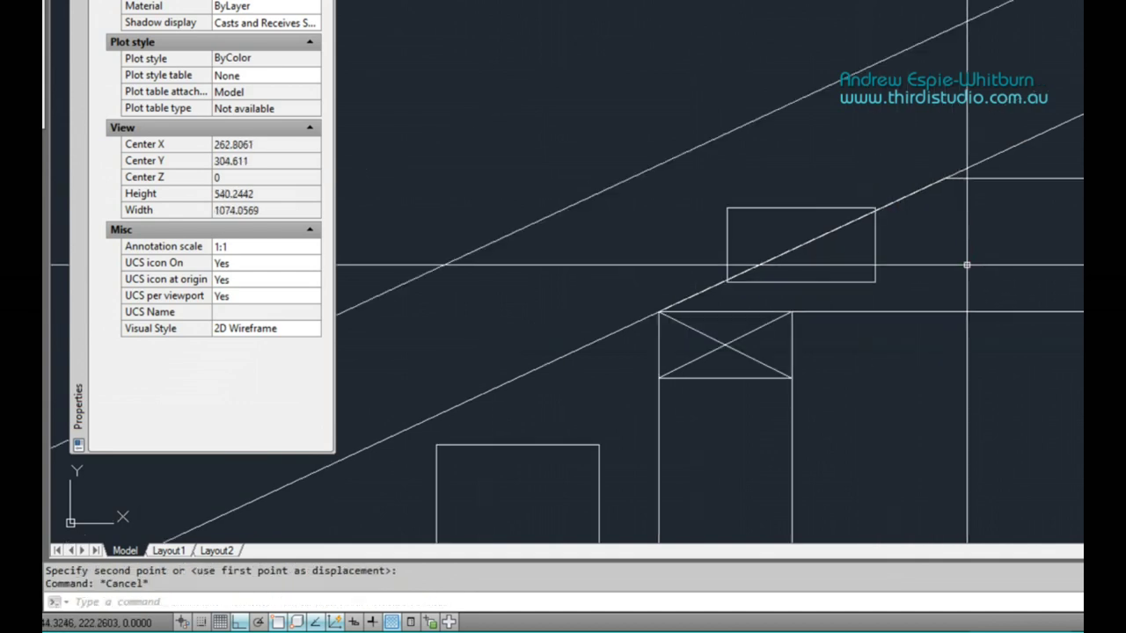
{"action": "scroll", "coordinate": [940, 296], "scroll_direction": "down", "scroll_amount": 1}
{"action": "scroll", "coordinate": [940, 295], "scroll_direction": "up", "scroll_amount": 1}
{"action": "scroll", "coordinate": [940, 296], "scroll_direction": "down", "scroll_amount": 4}
{"action": "middle_click_drag", "start_coordinate": [1073, 264], "coordinate": [792, 255]}
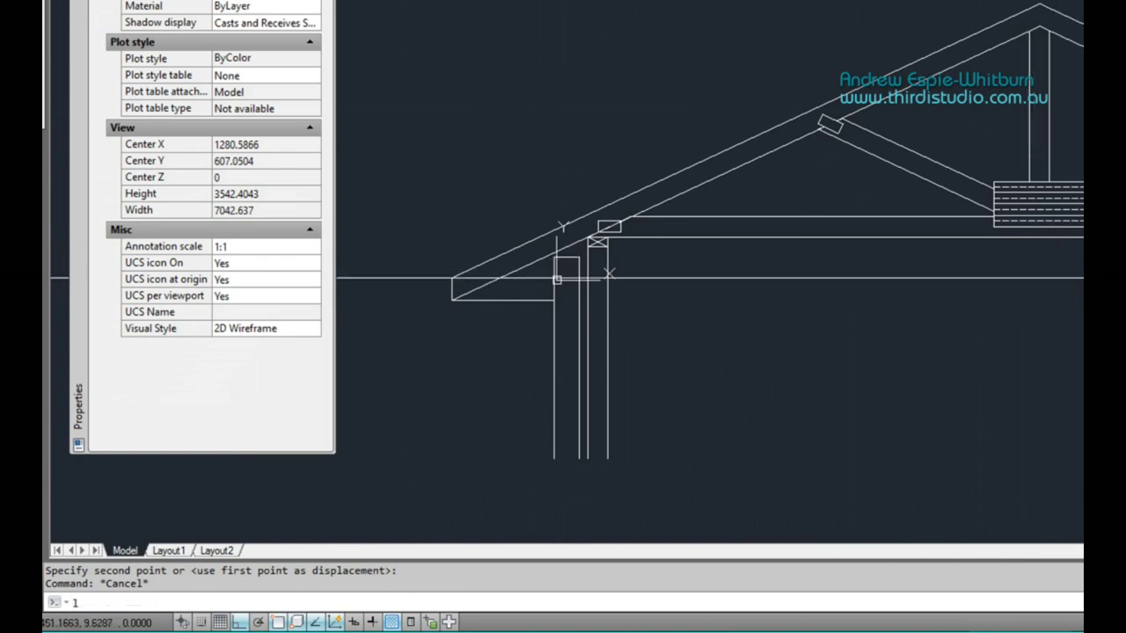
{"action": "key", "text": "Return"}
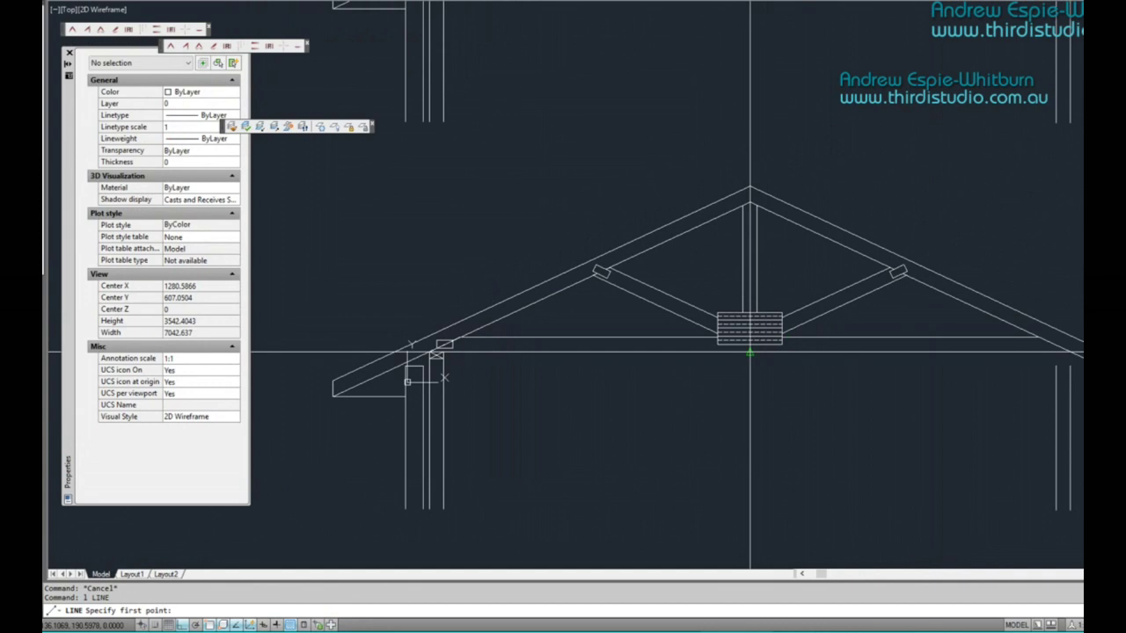
Draw a vertical centre line and grip-mirror a copy of the heel block across it
{"action": "left_click", "coordinate": [749, 352]}
{"action": "left_click", "coordinate": [798, 450]}
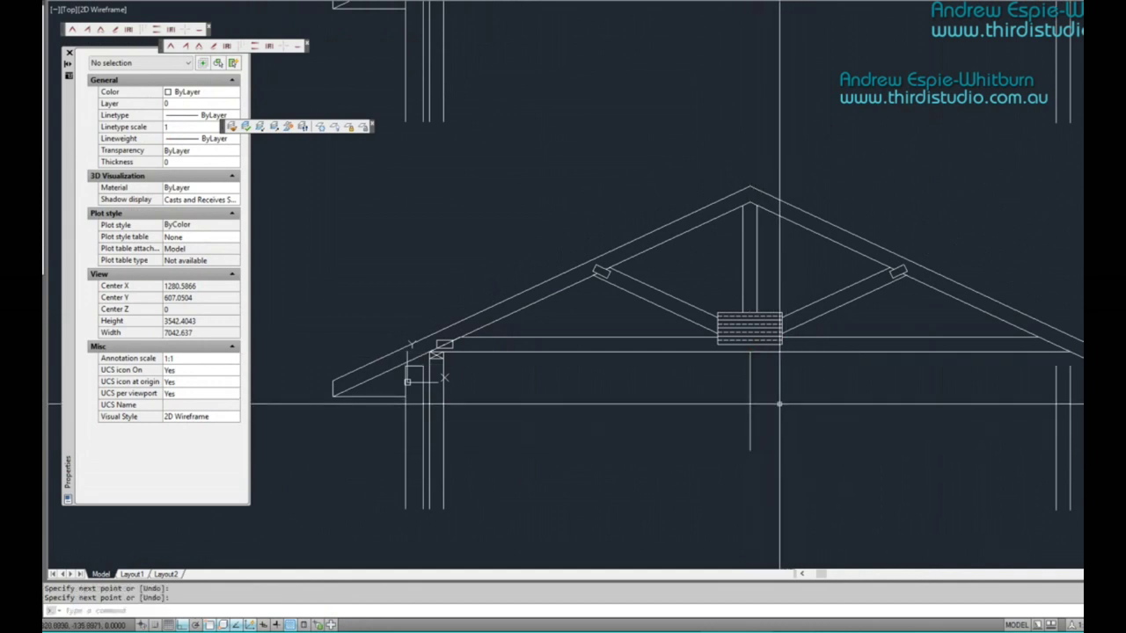
{"action": "key", "text": "Return"}
{"action": "left_click", "coordinate": [750, 400]}
{"action": "left_click", "coordinate": [454, 346]}
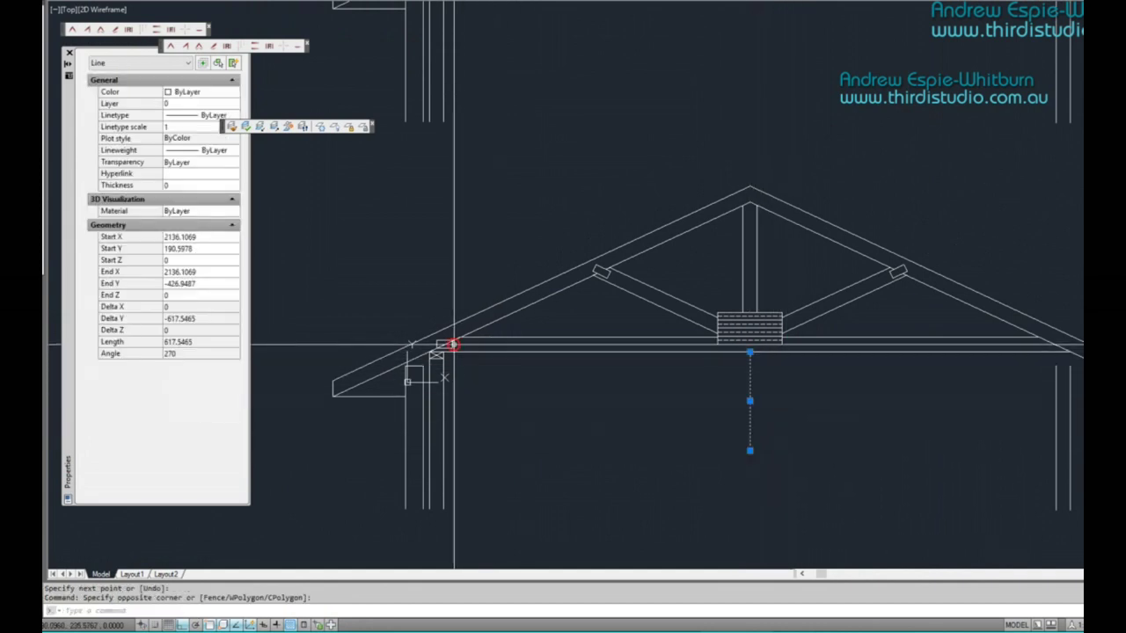
{"action": "left_click", "coordinate": [447, 344]}
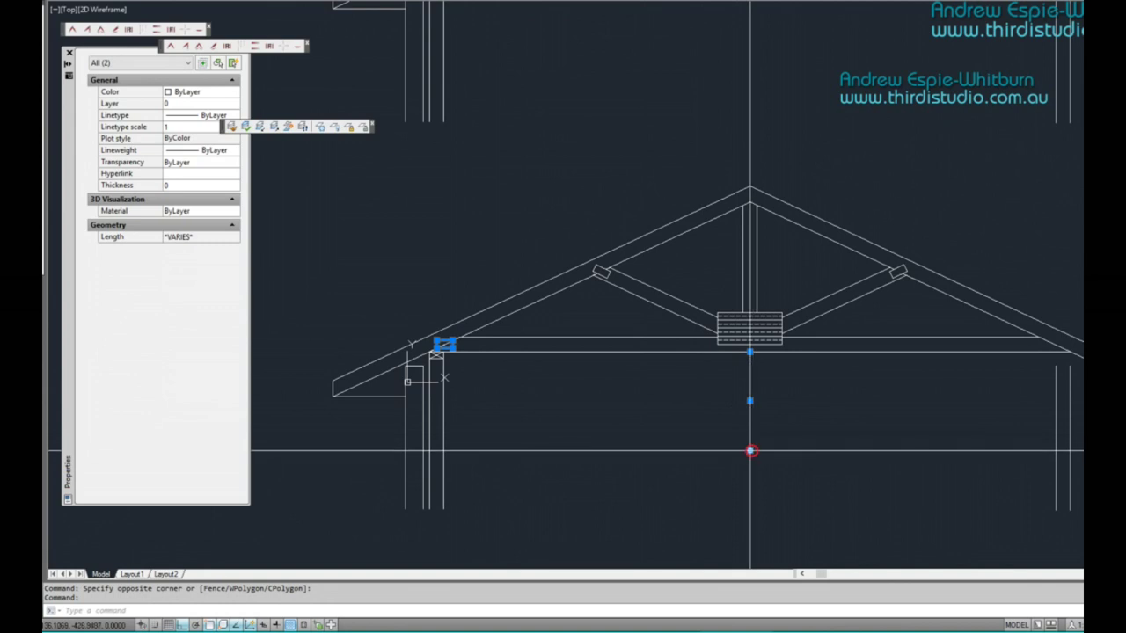
{"action": "scroll", "coordinate": [749, 451], "scroll_direction": "up", "scroll_amount": 2}
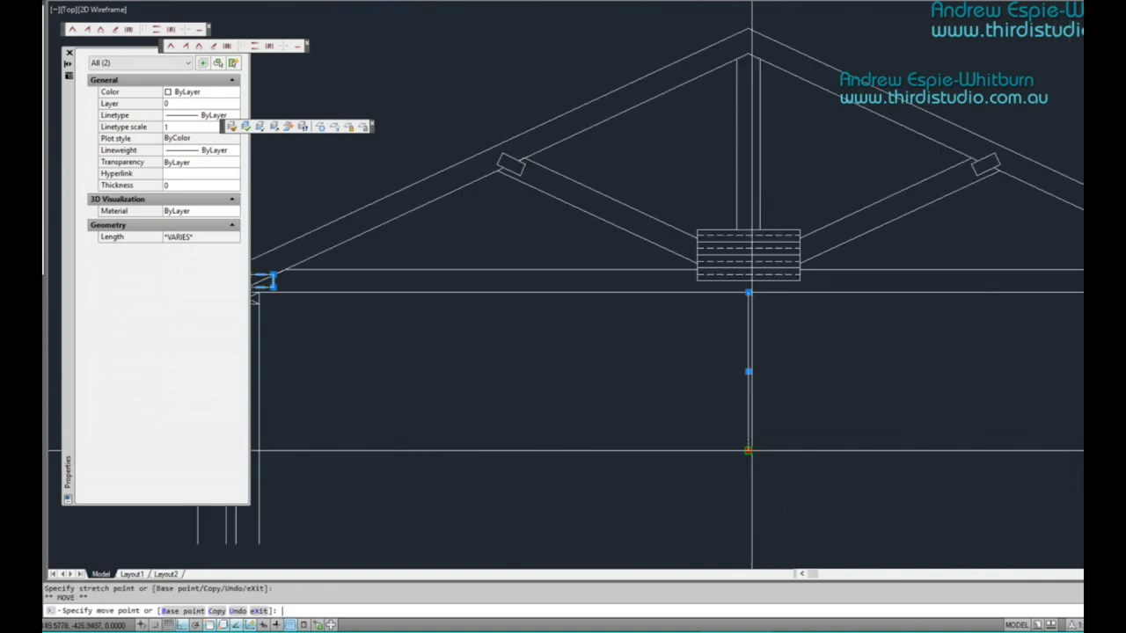
{"action": "key", "text": "space"}
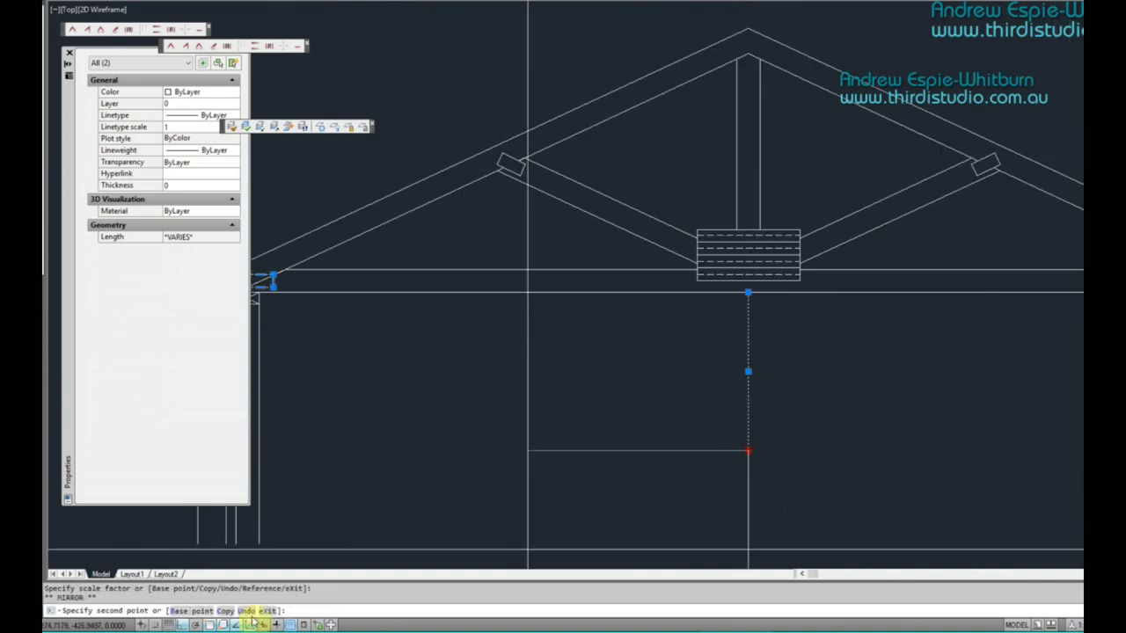
{"action": "type", "text": "c"}
{"action": "key", "text": "Return"}
{"action": "scroll", "coordinate": [651, 458], "scroll_direction": "down", "scroll_amount": 4}
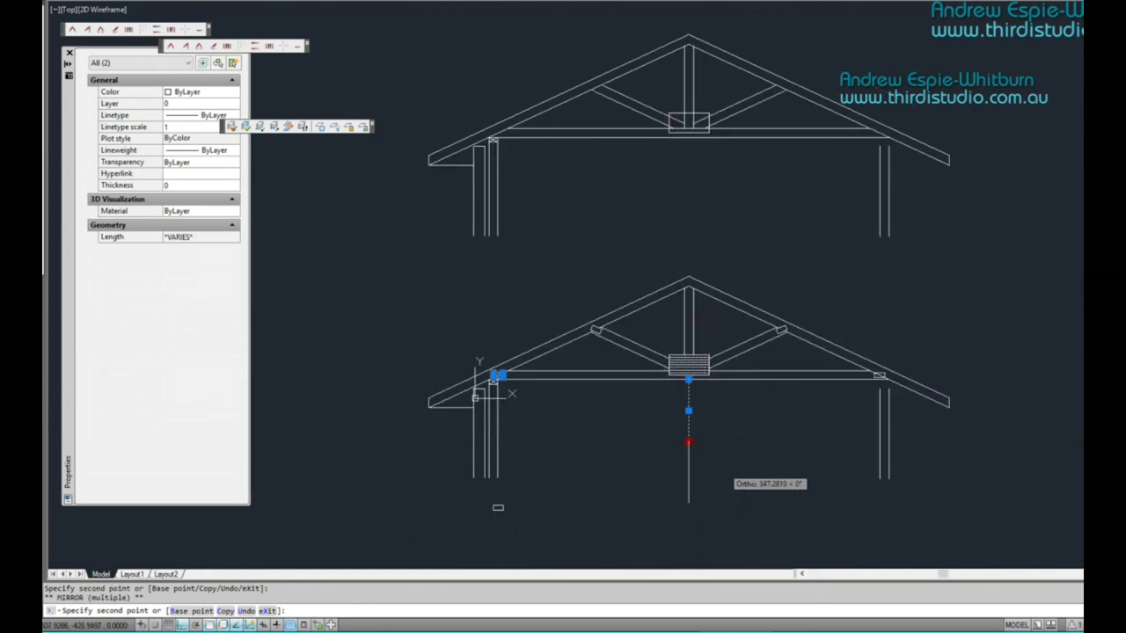
{"action": "key", "text": "Escape"}
{"action": "key", "text": "Escape"}
Erase the two temporary helper lines
{"action": "left_click", "coordinate": [652, 433]}
{"action": "type", "text": "e"}
{"action": "key", "text": "Return"}
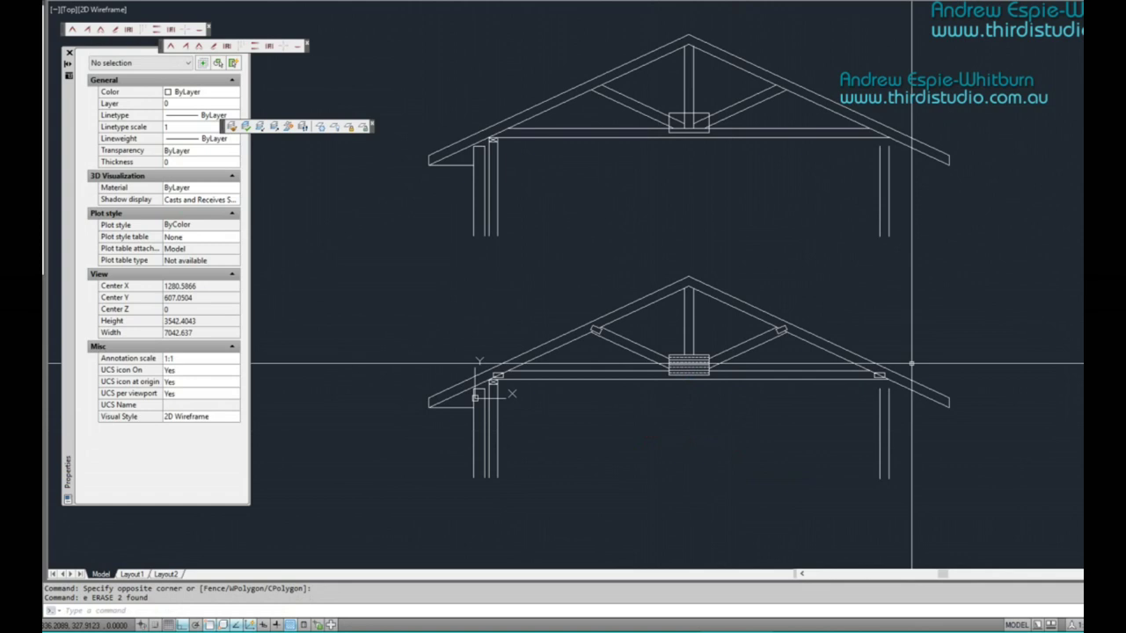
{"action": "scroll", "coordinate": [880, 379], "scroll_direction": "up", "scroll_amount": 6}
Trim the chord line inside the right heel cleat, using the cleat as cutting edge
{"action": "type", "text": "ttr"}
{"action": "key", "text": "Return"}
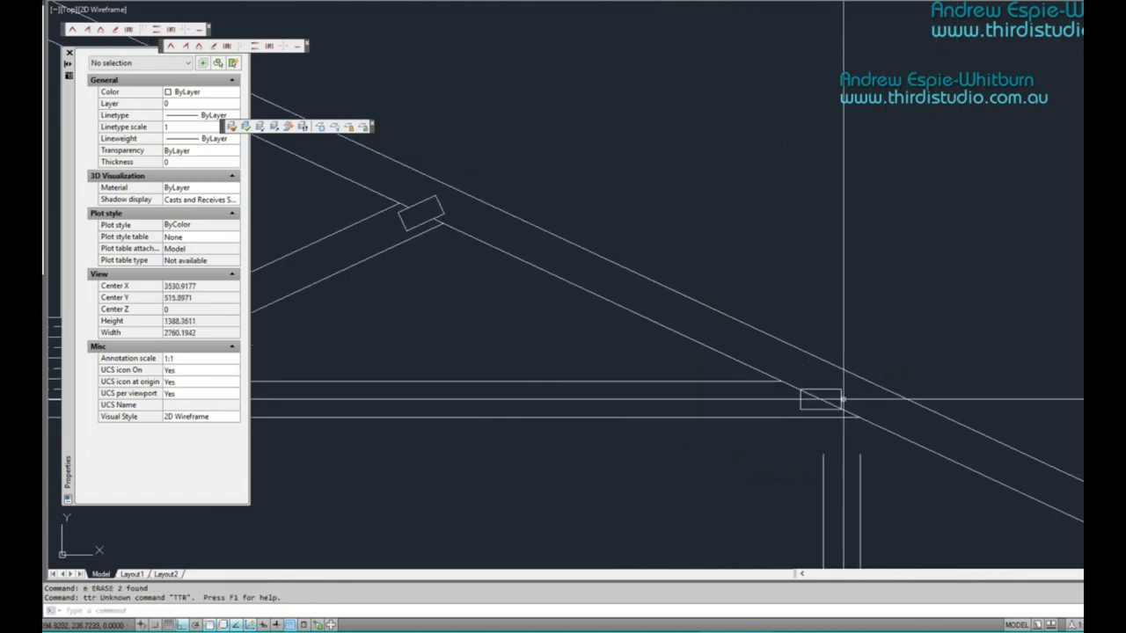
{"action": "type", "text": "tr"}
{"action": "key", "text": "Return"}
{"action": "left_click", "coordinate": [843, 398]}
{"action": "left_click", "coordinate": [835, 395]}
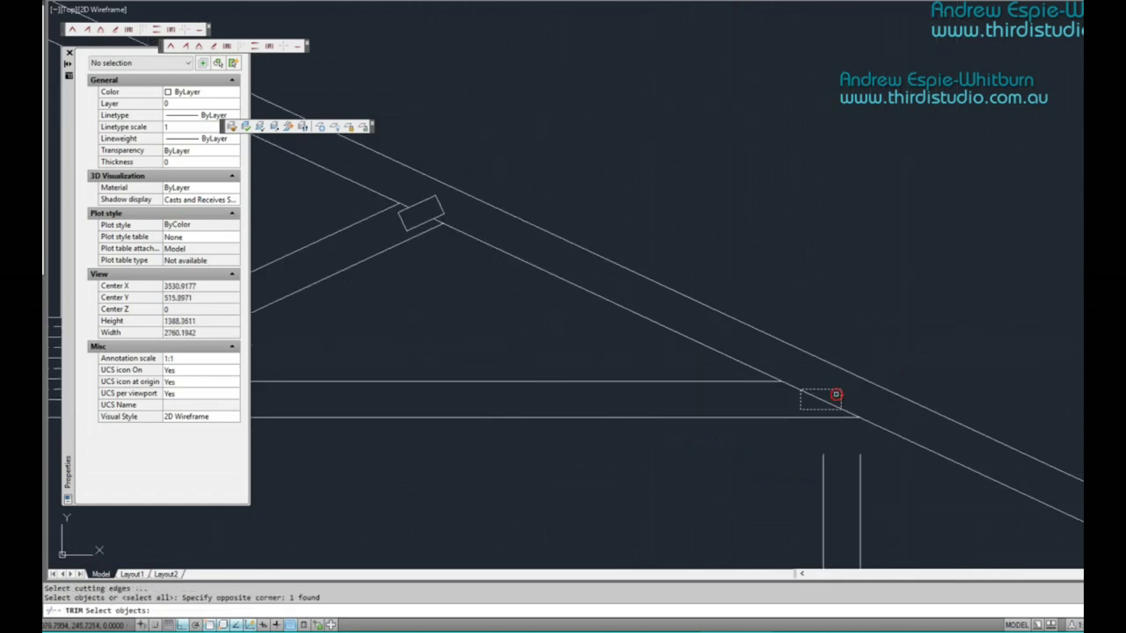
{"action": "left_click", "coordinate": [800, 410]}
{"action": "scroll", "coordinate": [628, 432], "scroll_direction": "down", "scroll_amount": 4}
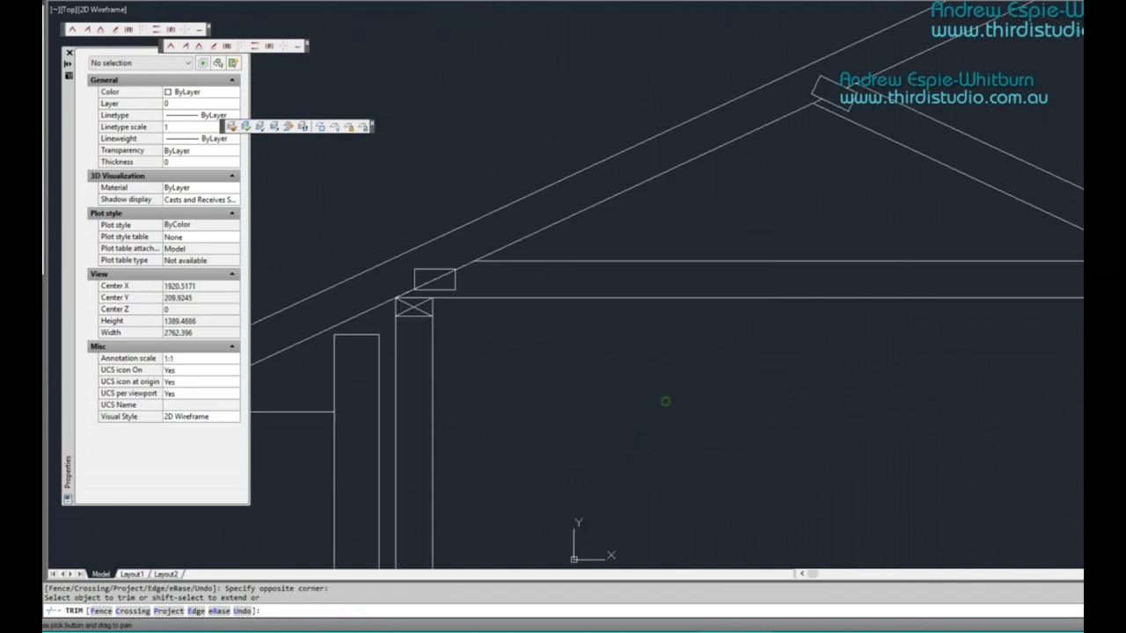
{"action": "scroll", "coordinate": [666, 402], "scroll_direction": "up", "scroll_amount": 4}
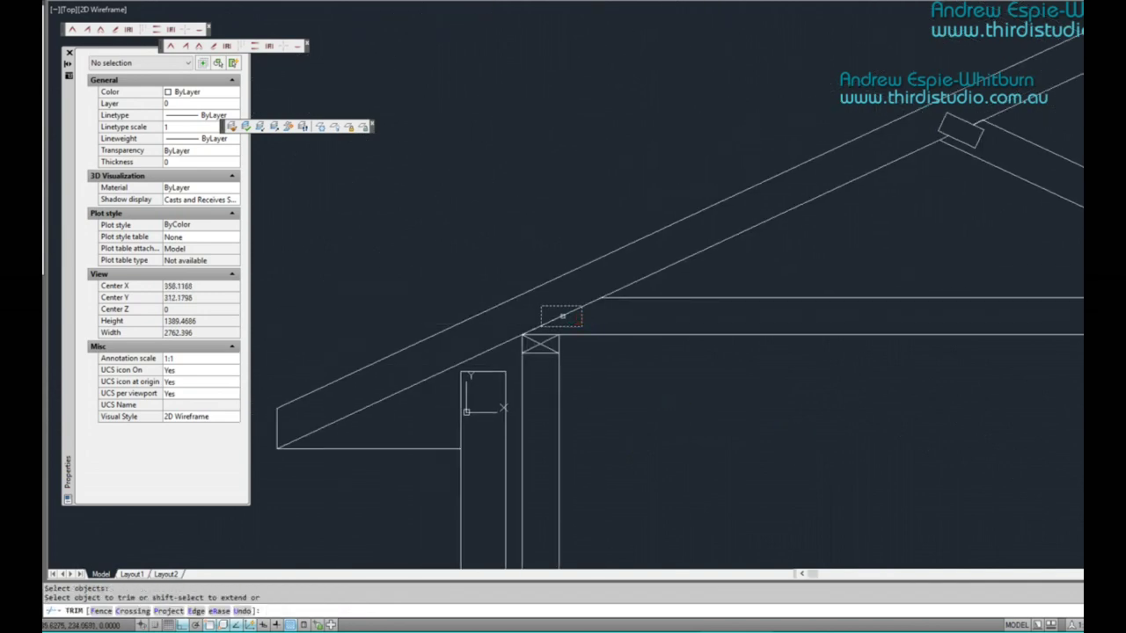
{"action": "key", "text": "Escape"}
Zoom out and pan until both trusses are in view
{"action": "scroll", "coordinate": [560, 315], "scroll_direction": "down", "scroll_amount": 5}
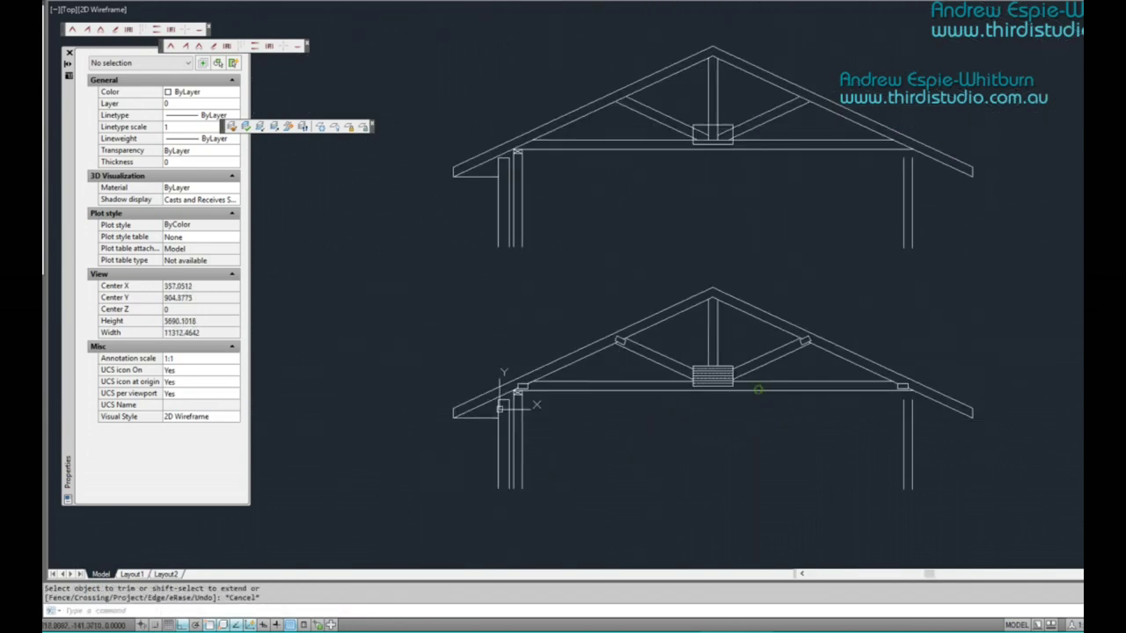
{"action": "middle_click_drag", "start_coordinate": [674, 417], "coordinate": [595, 411]}
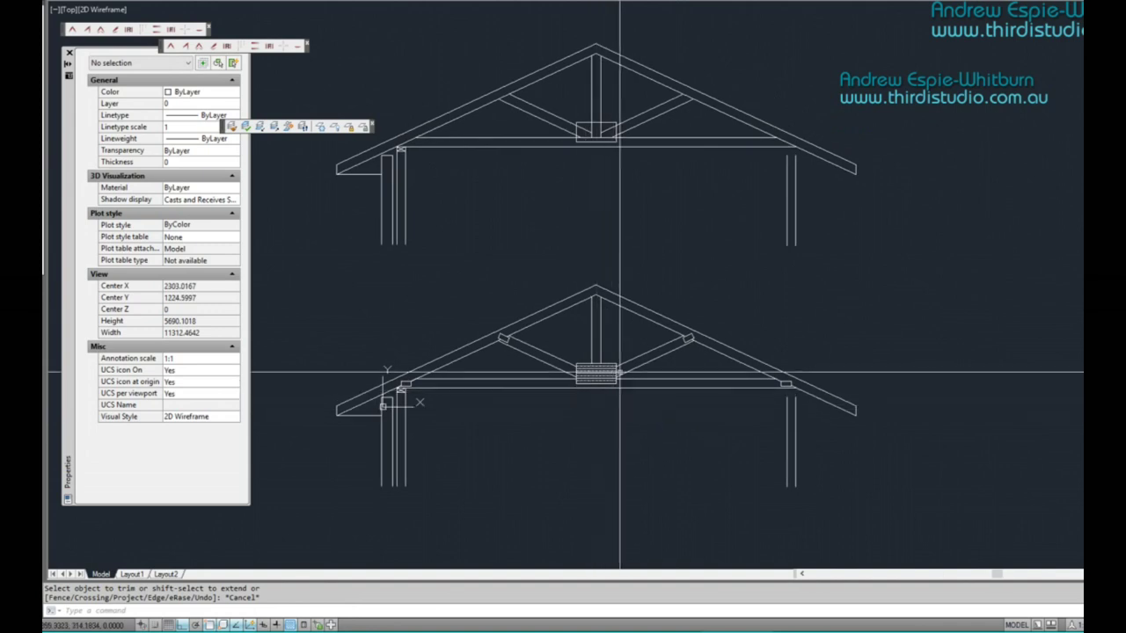
{"action": "scroll", "coordinate": [662, 379], "scroll_direction": "down", "scroll_amount": 2}
{"action": "middle_click_drag", "start_coordinate": [660, 379], "coordinate": [640, 378]}
{"action": "middle_click_drag", "start_coordinate": [747, 405], "coordinate": [687, 397]}
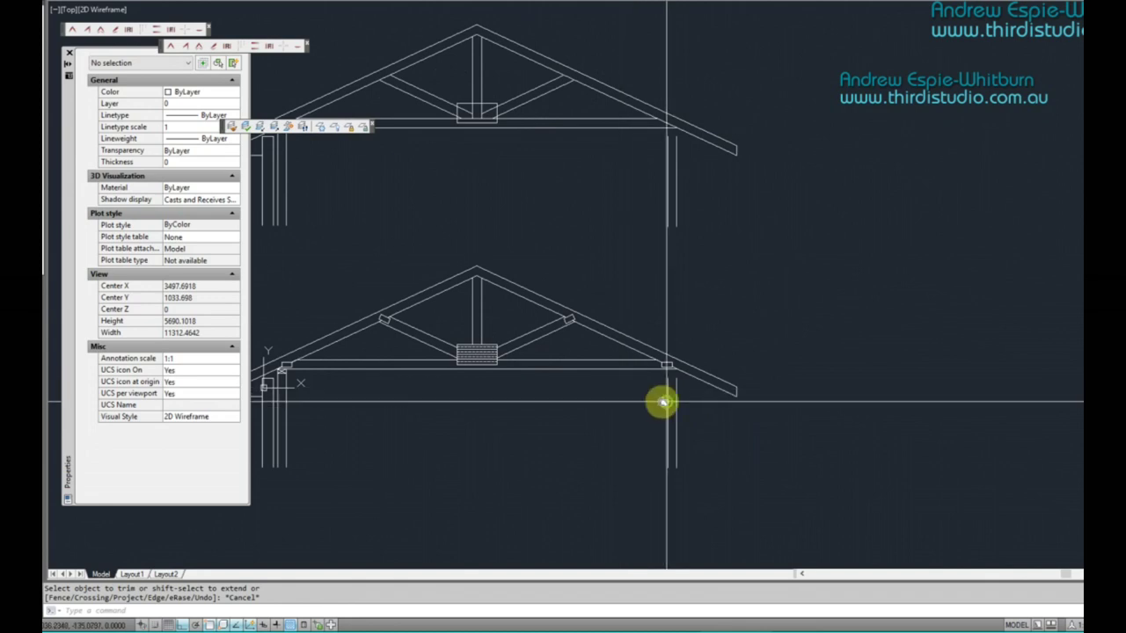
{"action": "middle_click_drag", "start_coordinate": [666, 395], "coordinate": [557, 411]}
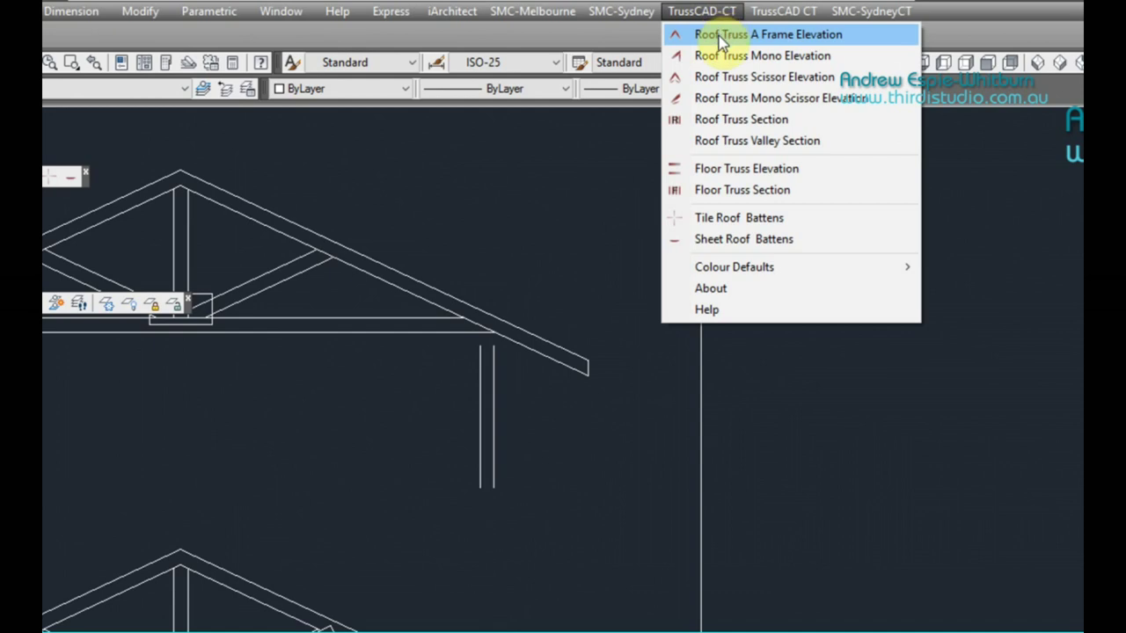
Start TrussCAD-CT Roof Truss A Frame Elevation for a truss with pitch 30 and overhang 600
{"action": "left_click", "coordinate": [720, 36]}
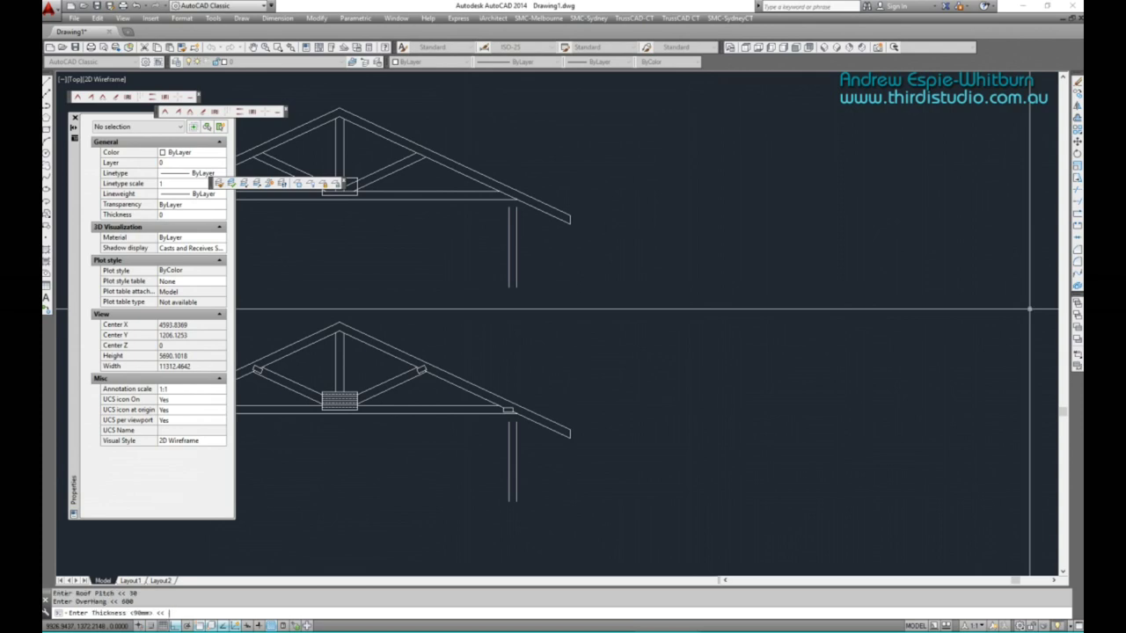
Accept the default thickness to generate the green A-frame truss, then zoom extents
{"action": "key", "text": "Return"}
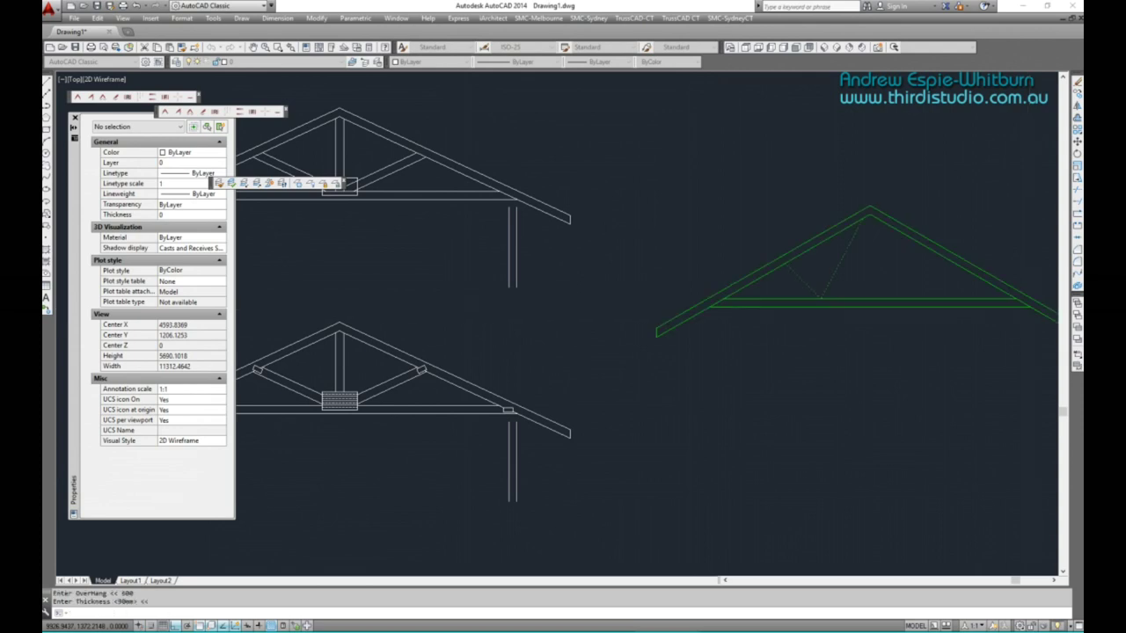
{"action": "middle_click_drag", "start_coordinate": [812, 402], "coordinate": [642, 419]}
{"action": "scroll", "coordinate": [754, 305], "scroll_direction": "up", "scroll_amount": 2}
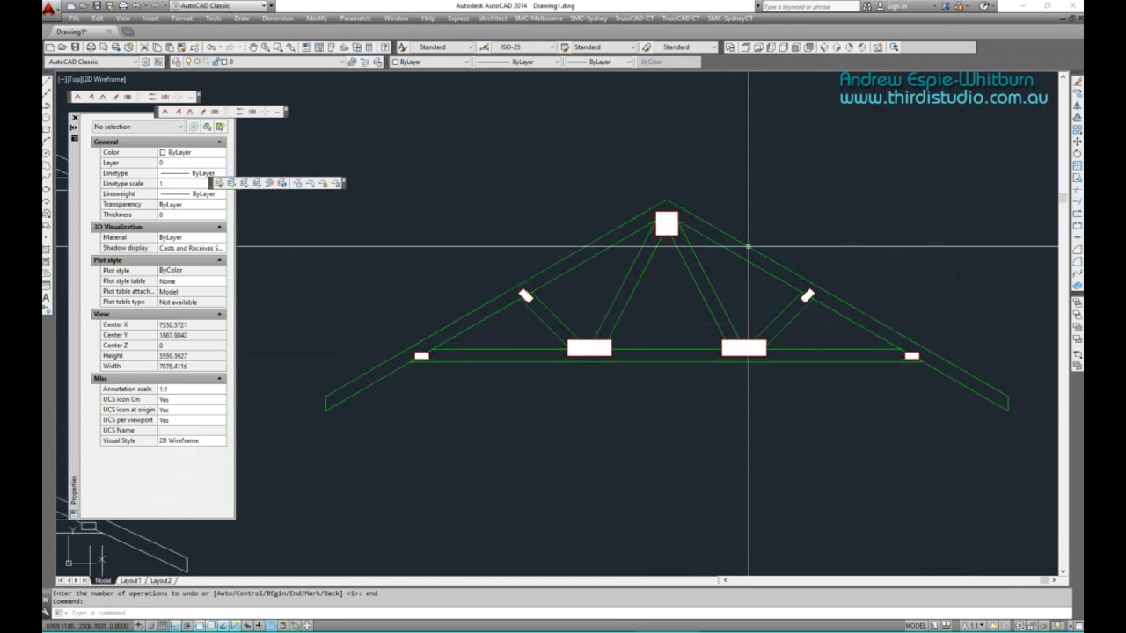
{"action": "middle_click", "coordinate": [767, 360]}
{"action": "middle_click", "coordinate": [766, 360]}
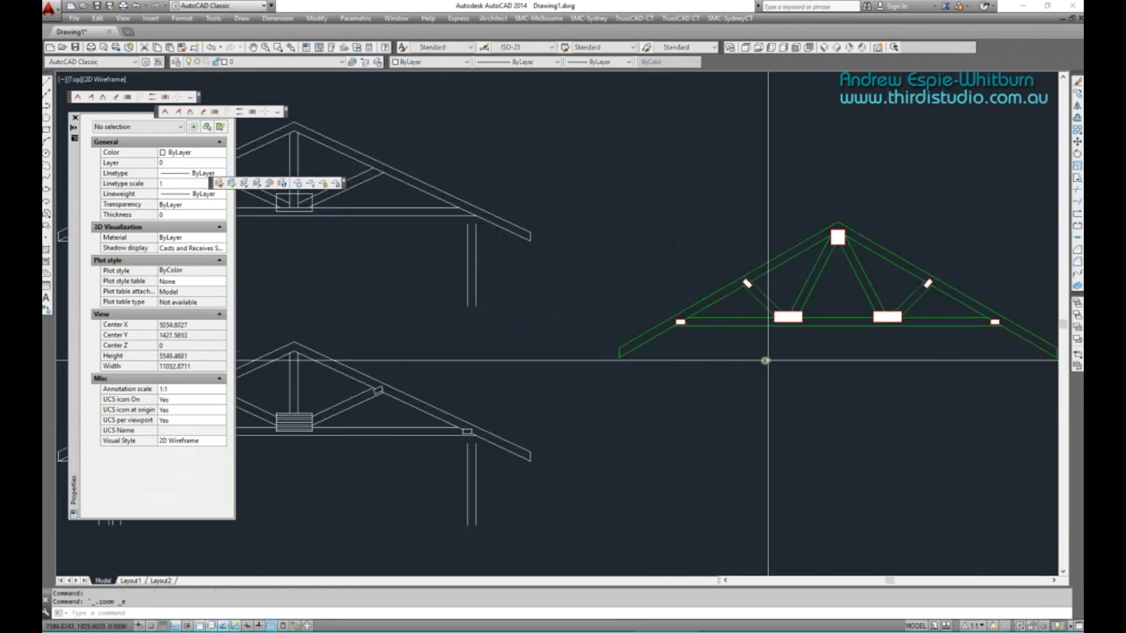
{"action": "middle_click_drag", "start_coordinate": [683, 343], "coordinate": [810, 359]}
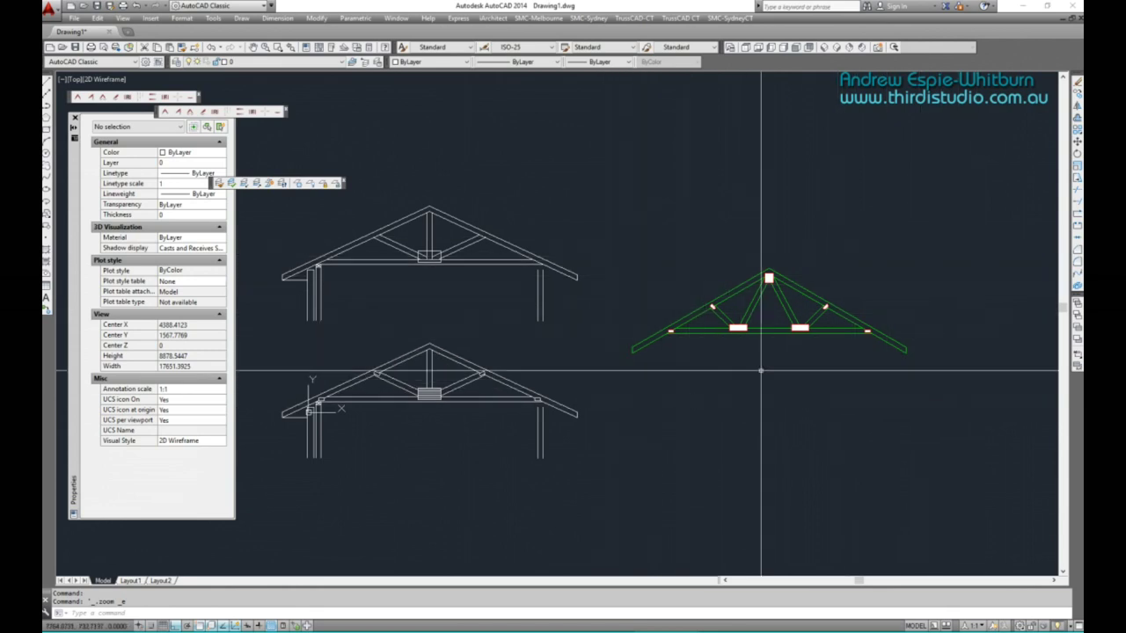
Pan and zoom between the white and green trusses to compare them
{"action": "mouse_move", "coordinate": [497, 409]}
{"action": "middle_mouse_down"}
{"action": "mouse_move", "coordinate": [661, 373]}
{"action": "mouse_move", "coordinate": [595, 378]}
{"action": "middle_mouse_up"}
{"action": "scroll", "coordinate": [662, 373], "scroll_direction": "up", "scroll_amount": 3}
{"action": "scroll", "coordinate": [573, 363], "scroll_direction": "down", "scroll_amount": 4}
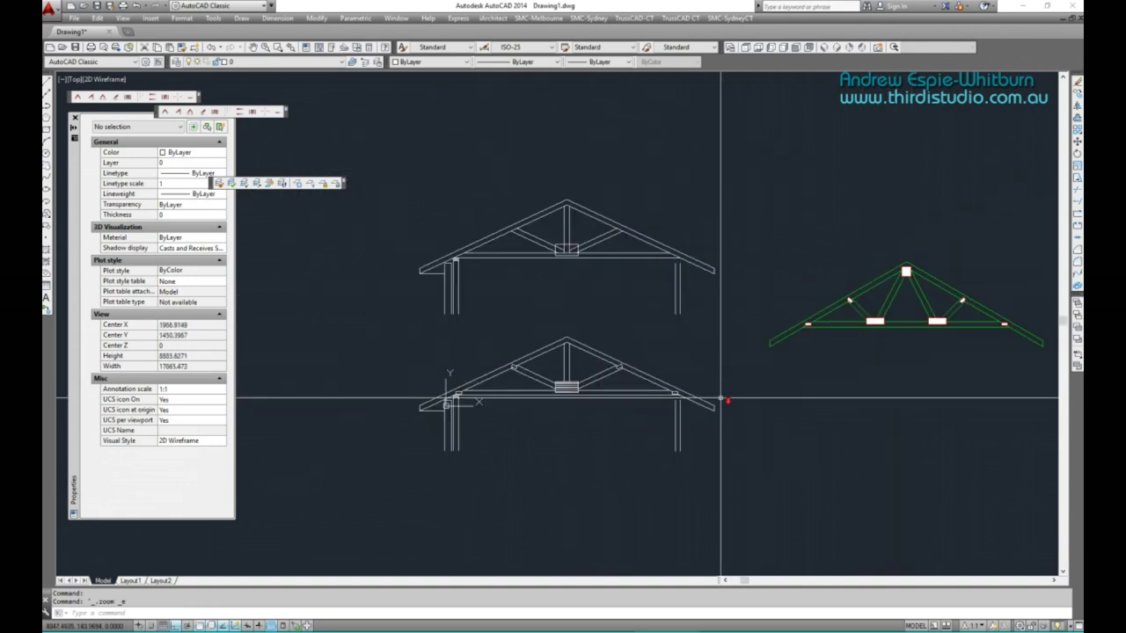
{"action": "scroll", "coordinate": [884, 290], "scroll_direction": "up", "scroll_amount": 3}
{"action": "scroll", "coordinate": [827, 308], "scroll_direction": "down", "scroll_amount": 4}
{"action": "scroll", "coordinate": [518, 385], "scroll_direction": "up", "scroll_amount": 4}
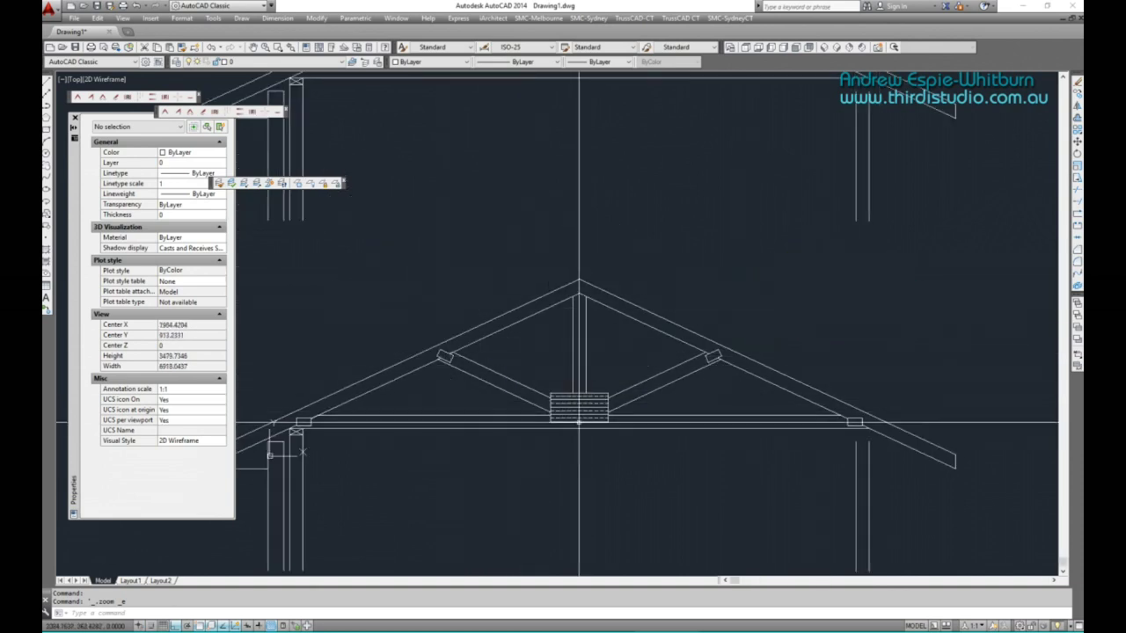
{"action": "scroll", "coordinate": [669, 383], "scroll_direction": "down", "scroll_amount": 2}
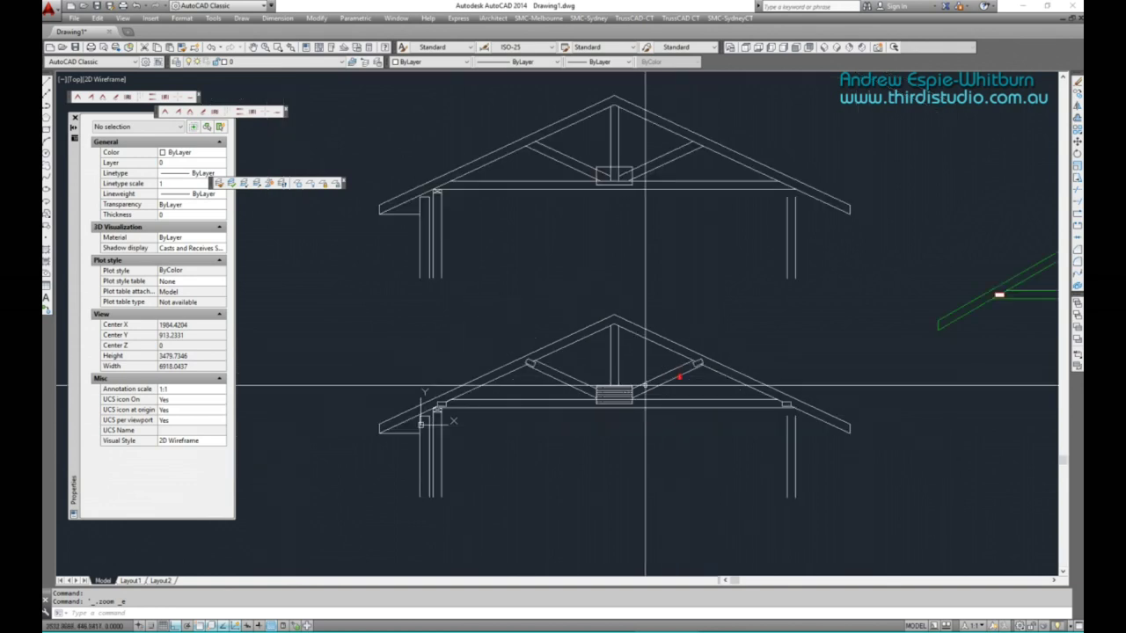
{"action": "scroll", "coordinate": [616, 395], "scroll_direction": "down", "scroll_amount": 1}
{"action": "middle_click_drag", "start_coordinate": [507, 369], "coordinate": [281, 312]}
{"action": "scroll", "coordinate": [761, 307], "scroll_direction": "up", "scroll_amount": 3}
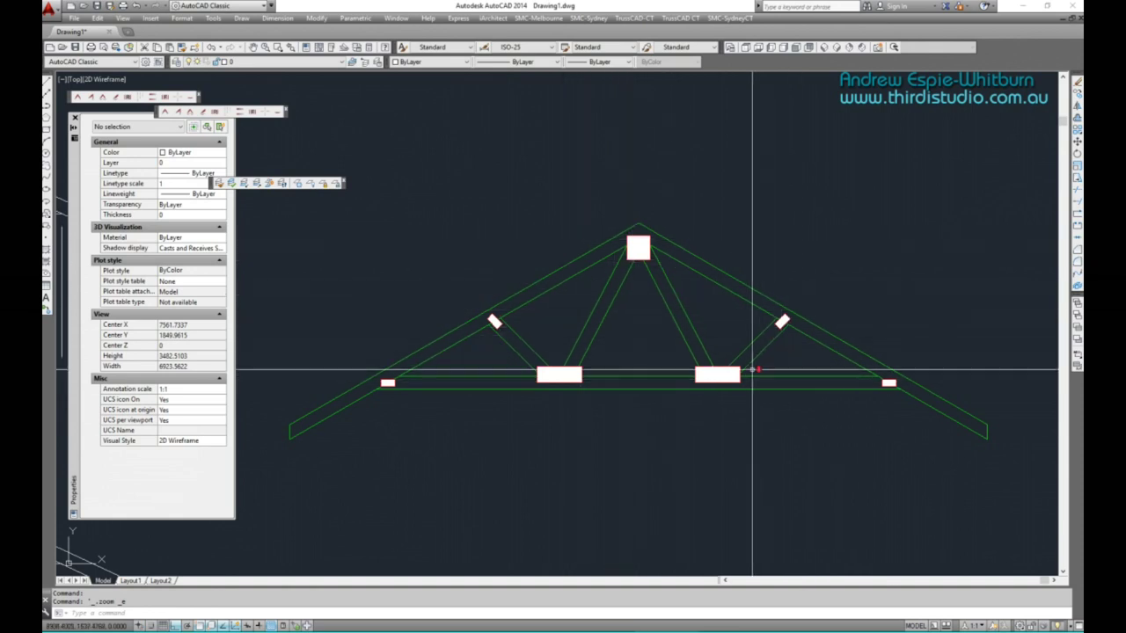
{"action": "scroll", "coordinate": [682, 418], "scroll_direction": "down", "scroll_amount": 5}
{"action": "middle_click_drag", "start_coordinate": [682, 418], "coordinate": [770, 401]}
{"action": "scroll", "coordinate": [600, 390], "scroll_direction": "up", "scroll_amount": 3}
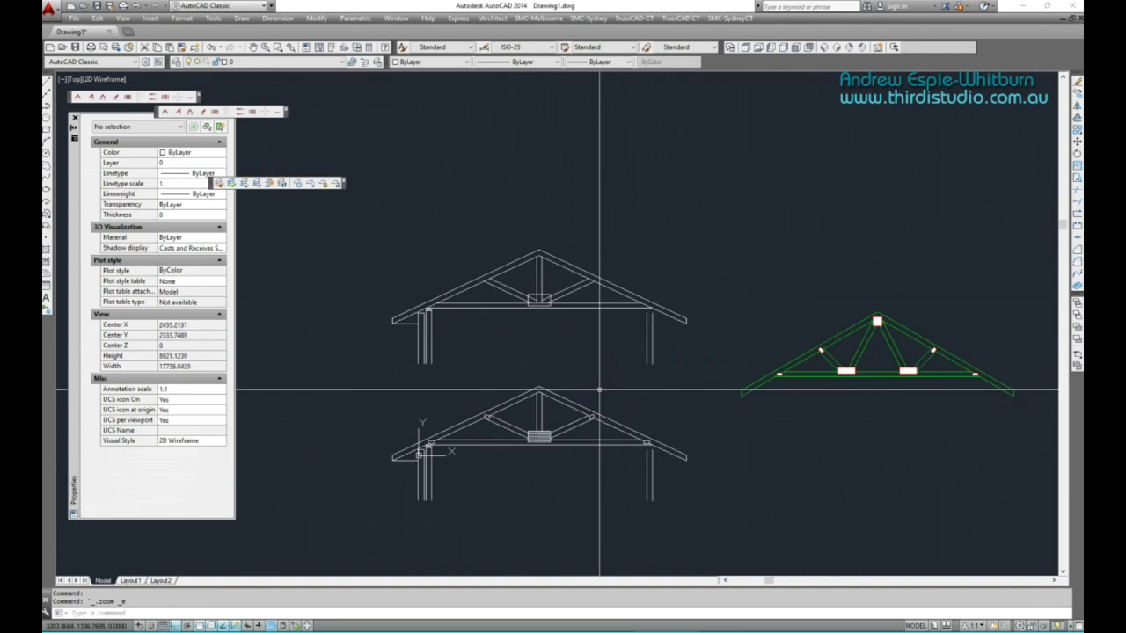